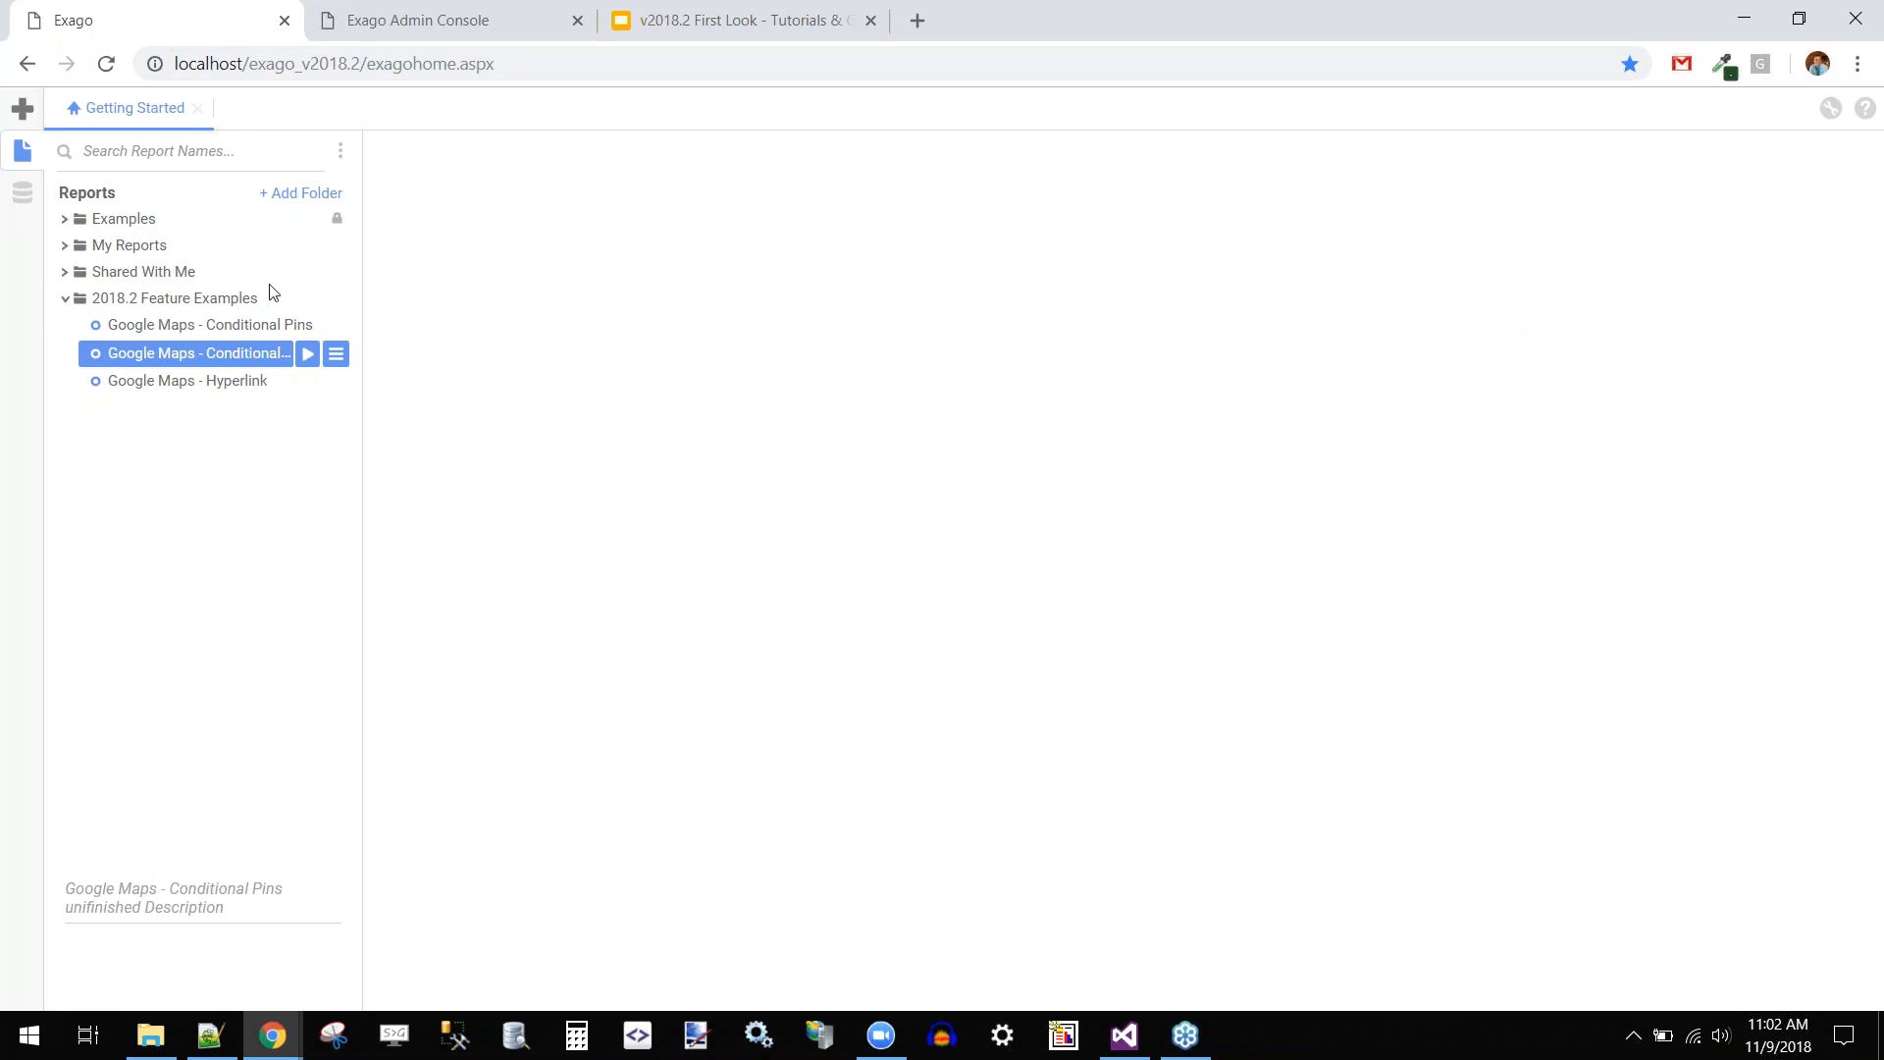
Create a new ExpressView and start its introductory tutorial
click(65, 298)
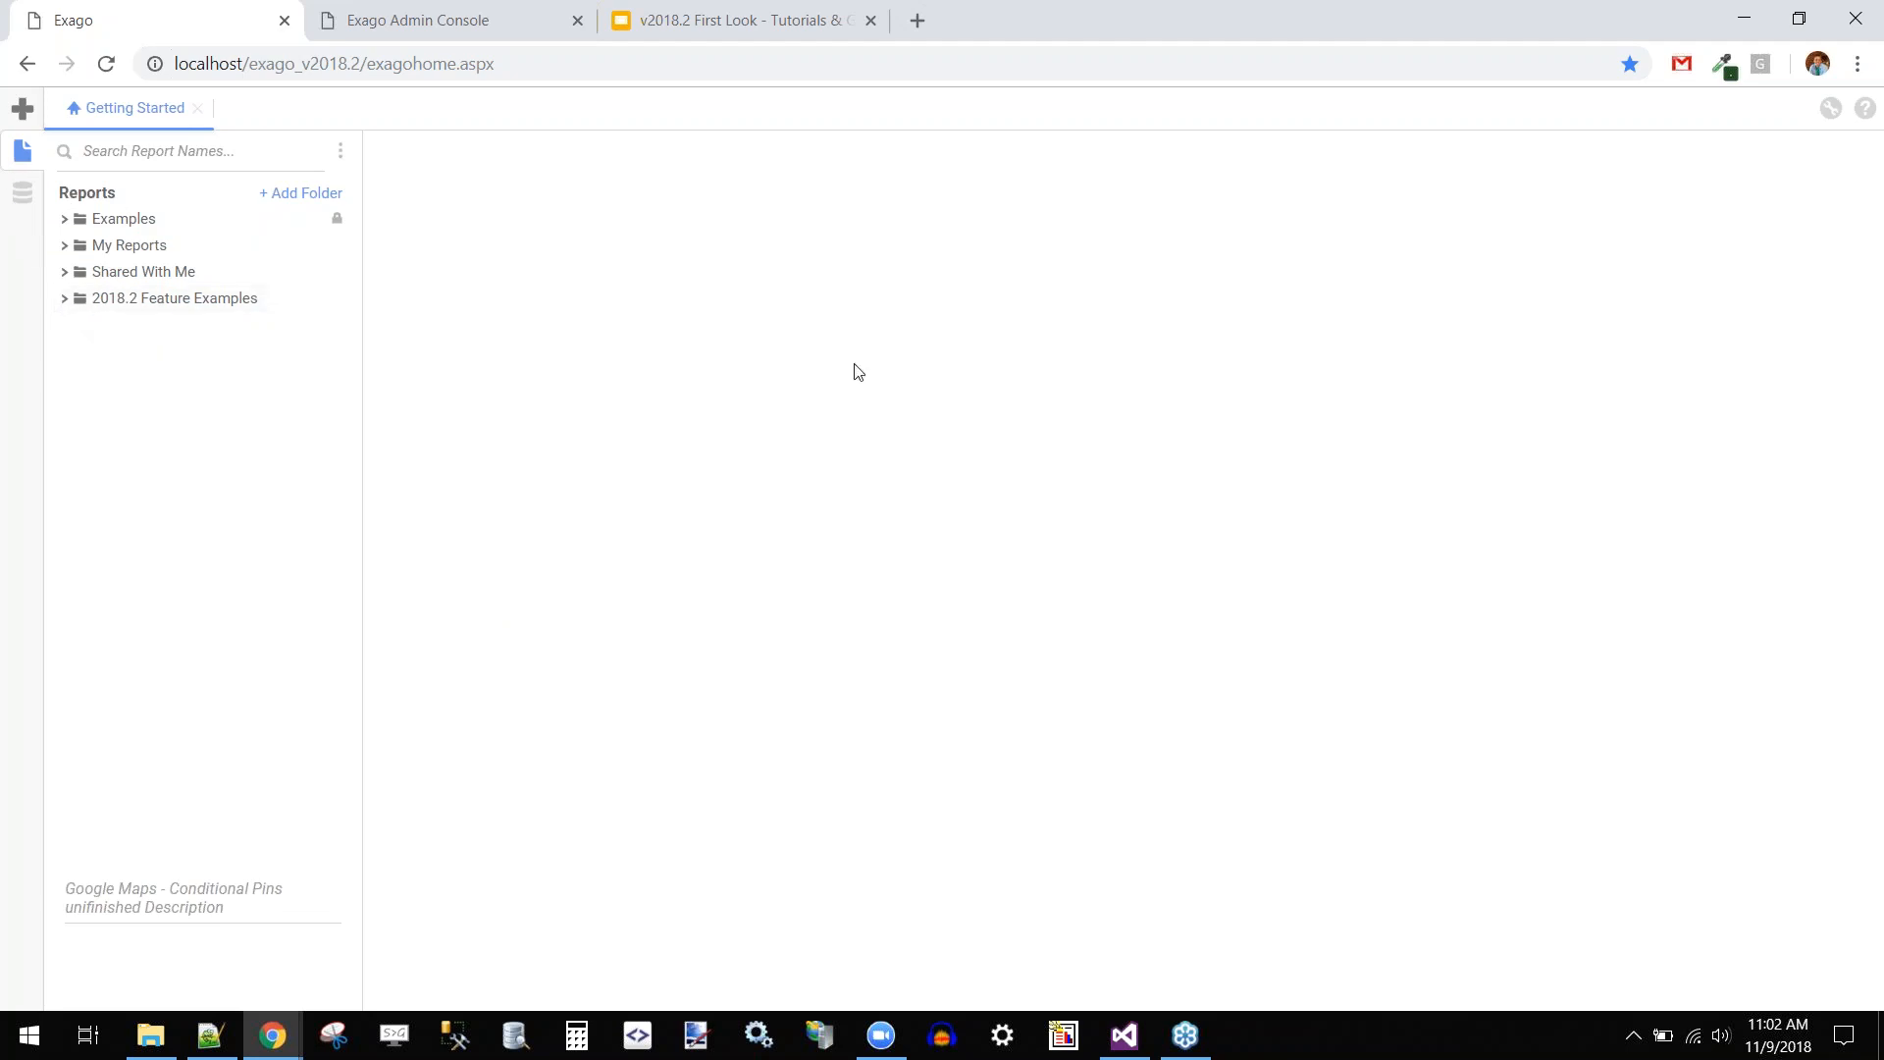
click(22, 108)
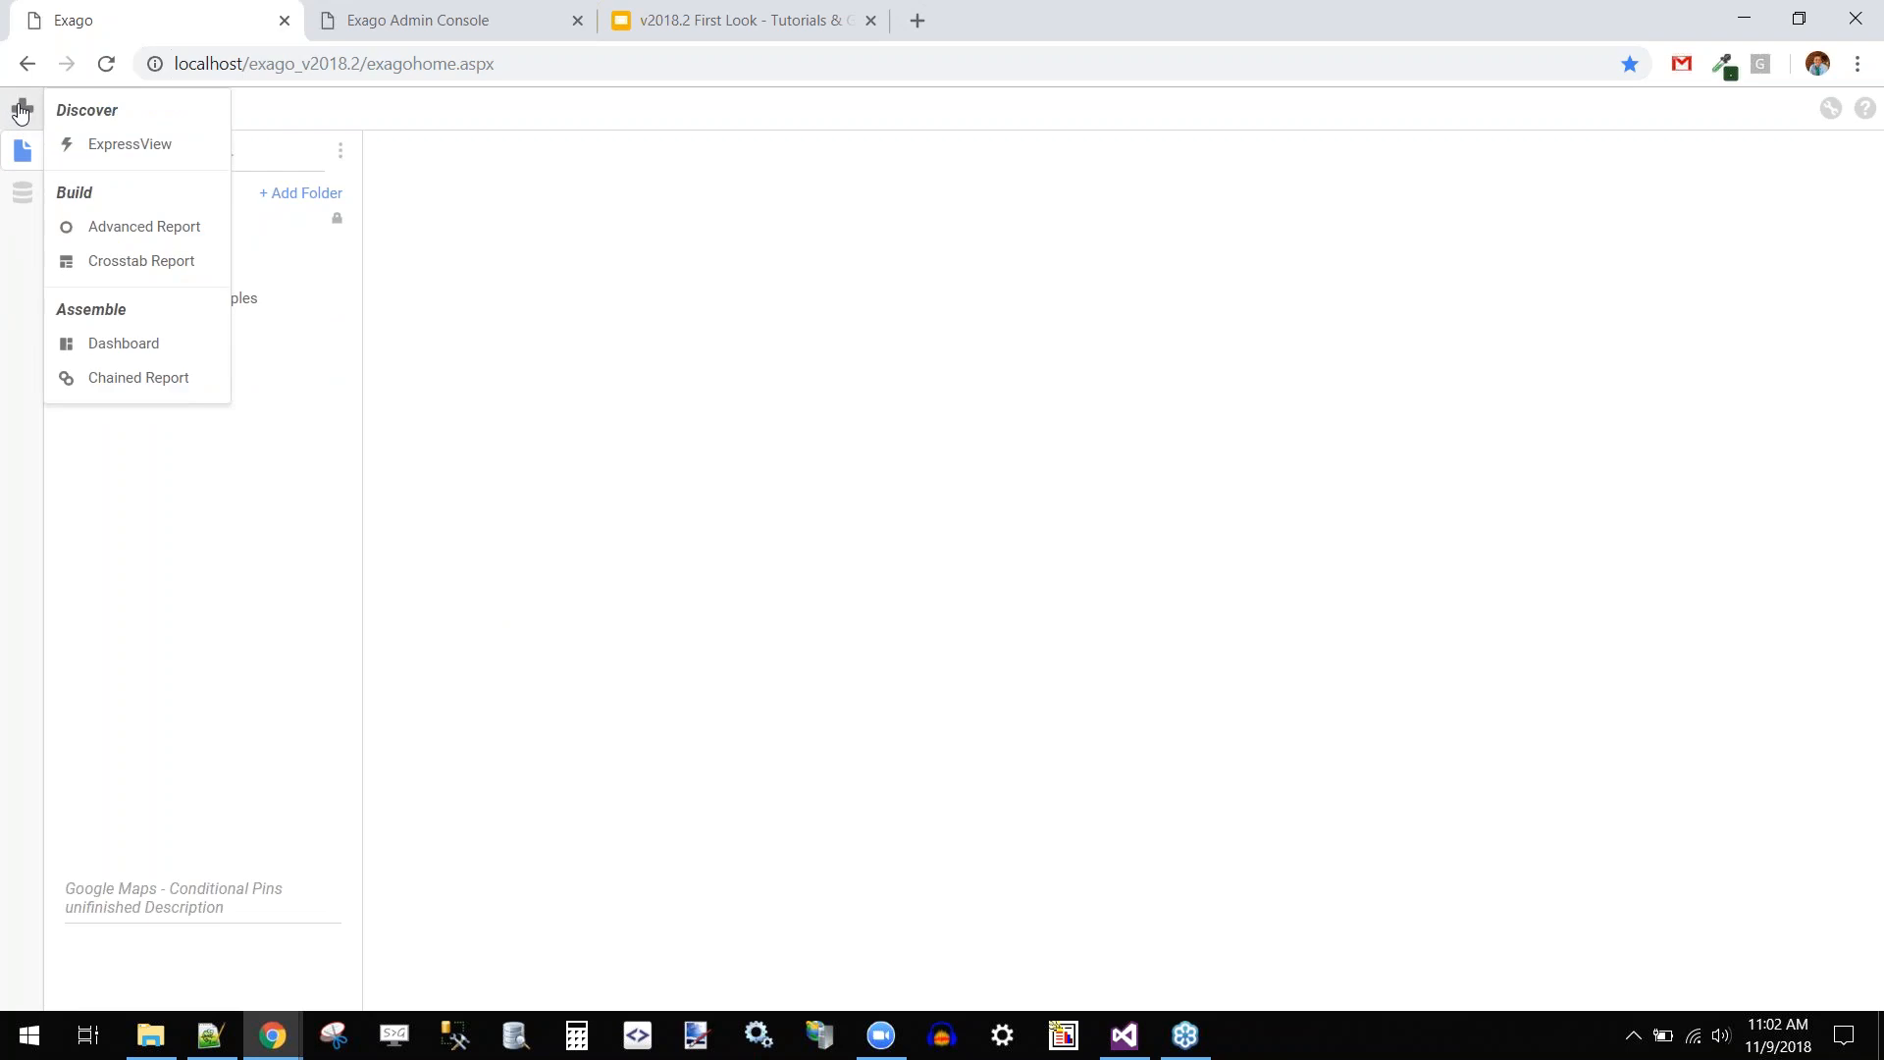
click(128, 155)
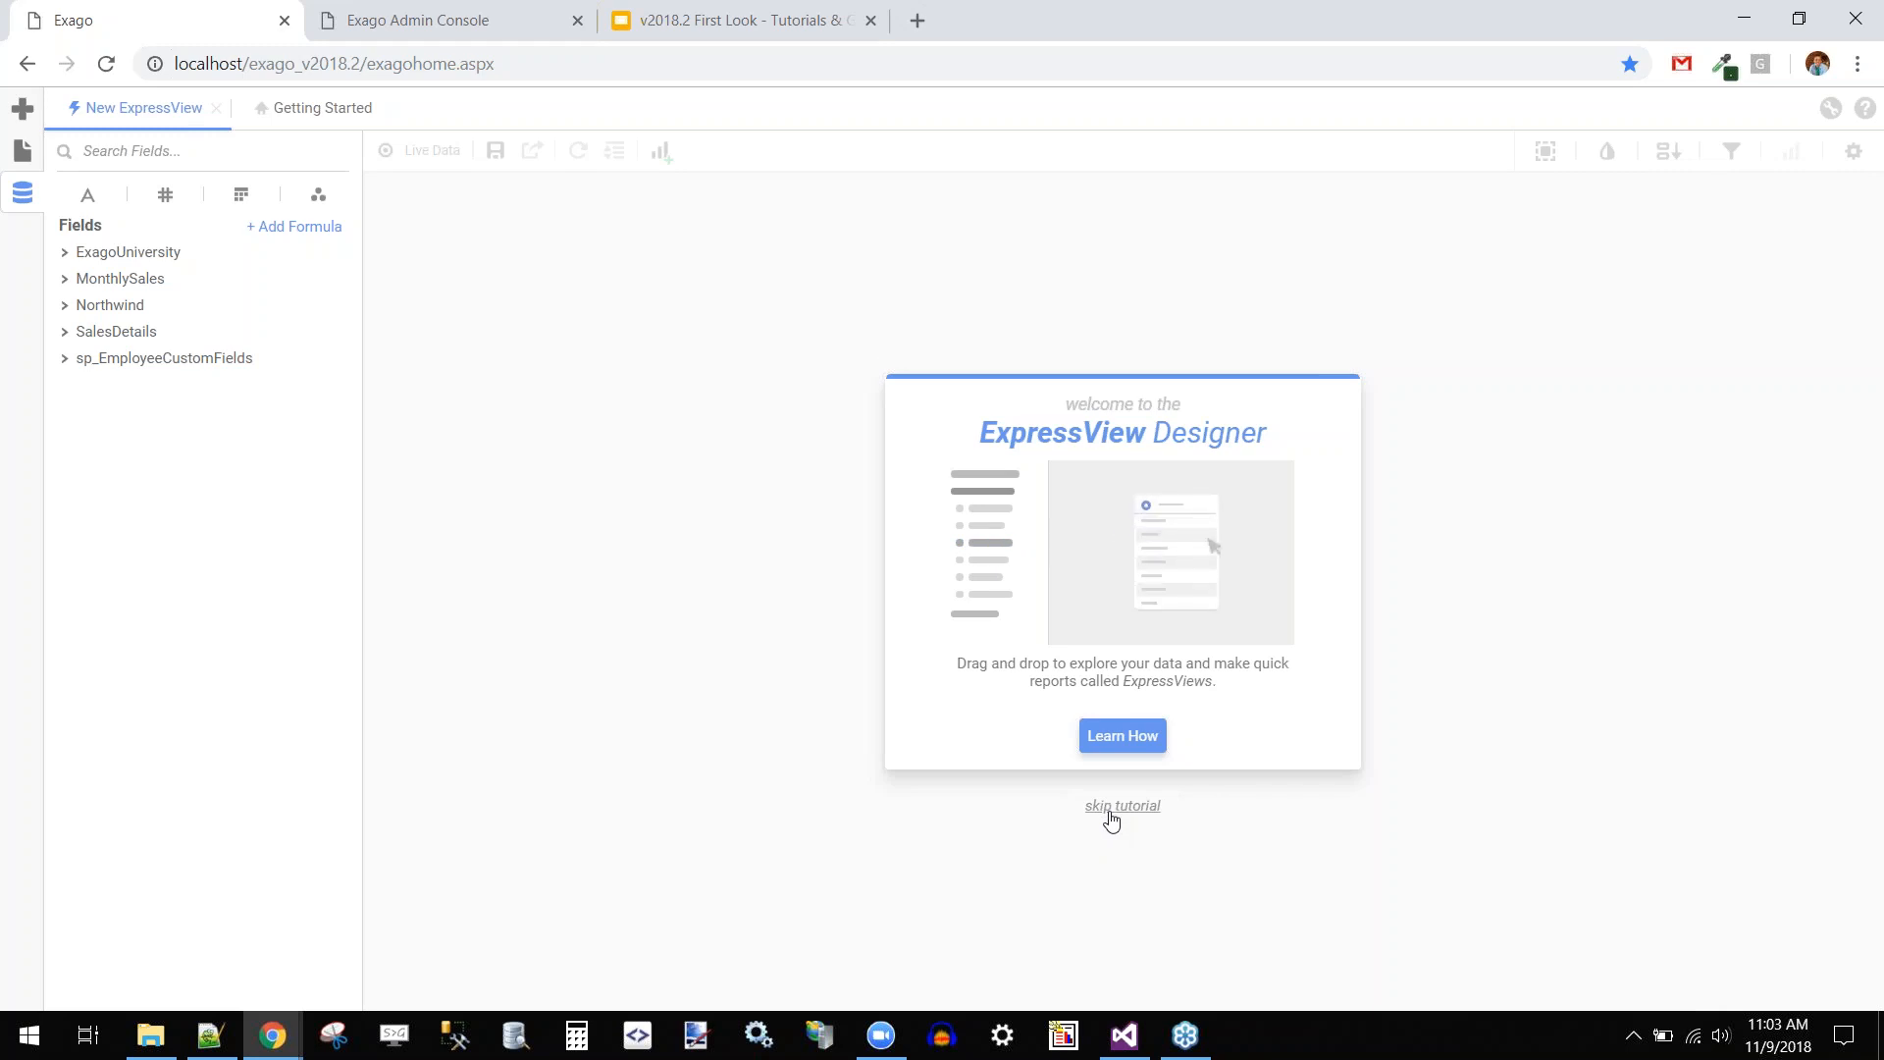
click(1106, 743)
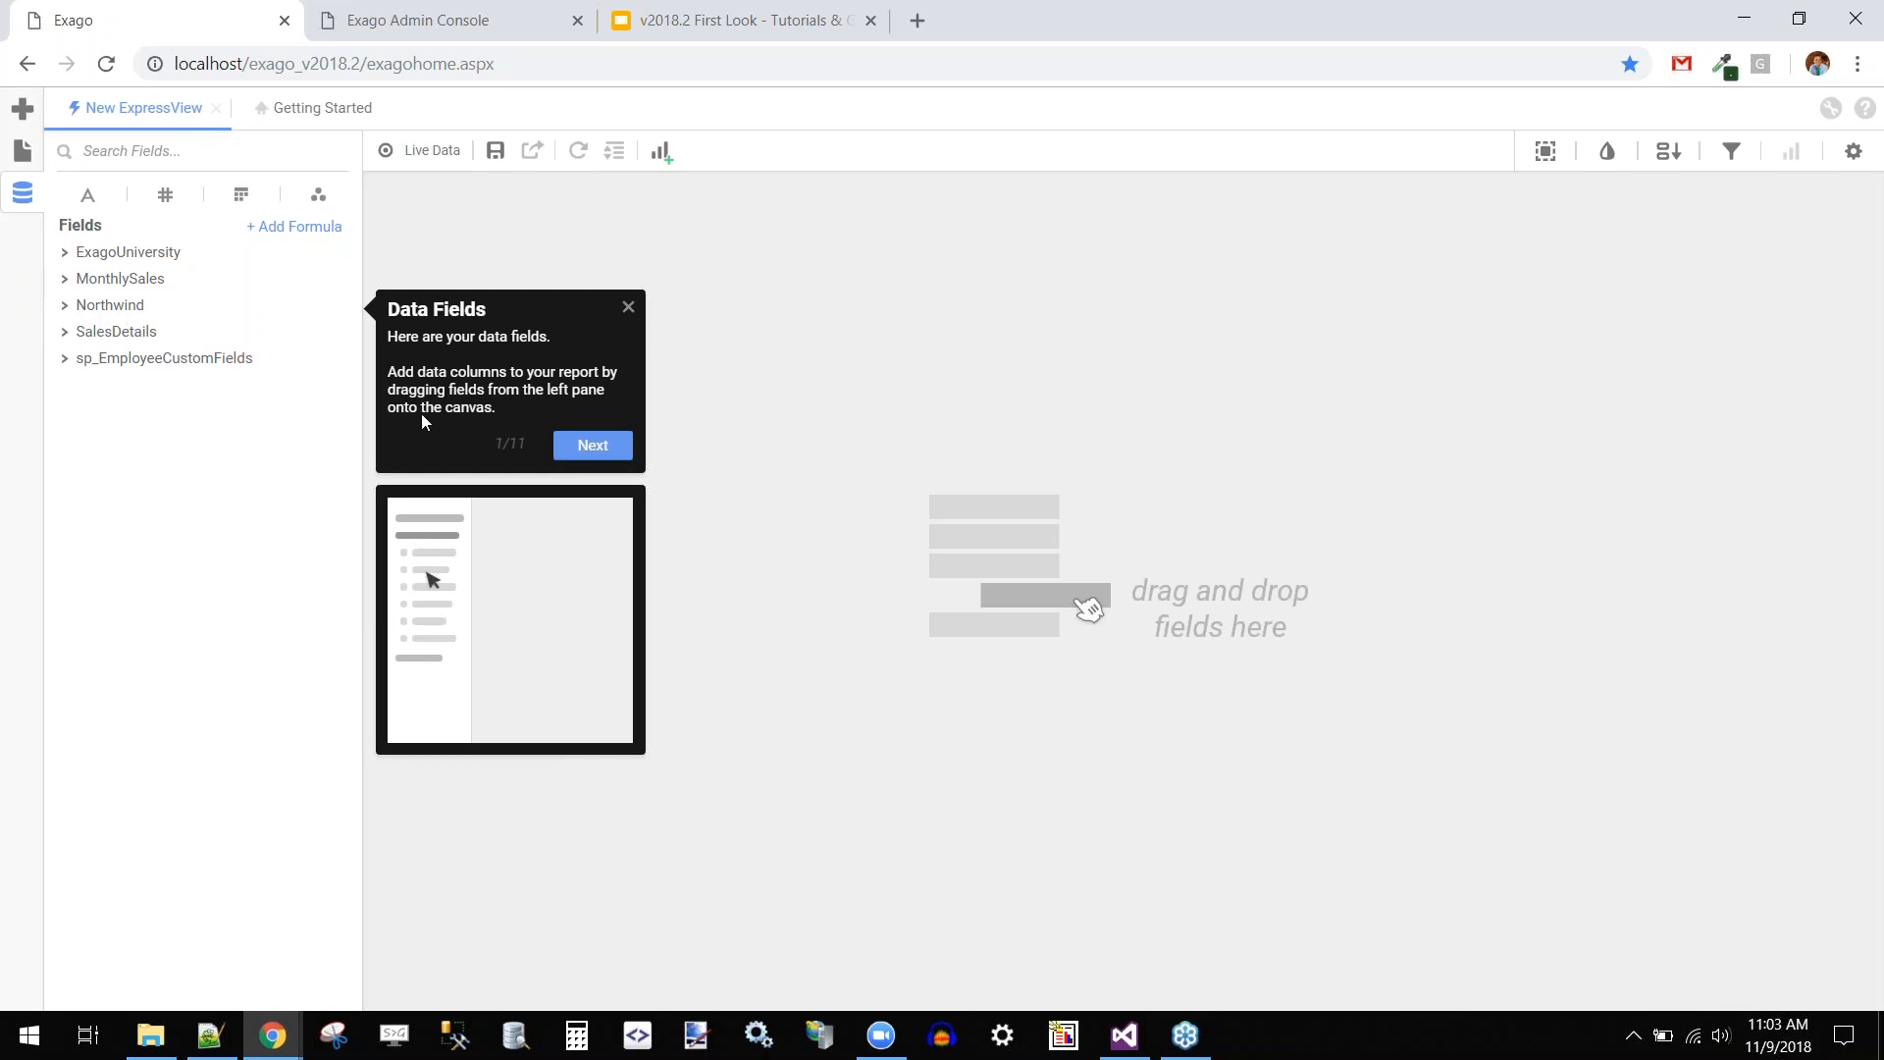
Read through the ExpressView tutorial tips from Data Fields to Settings
click(588, 448)
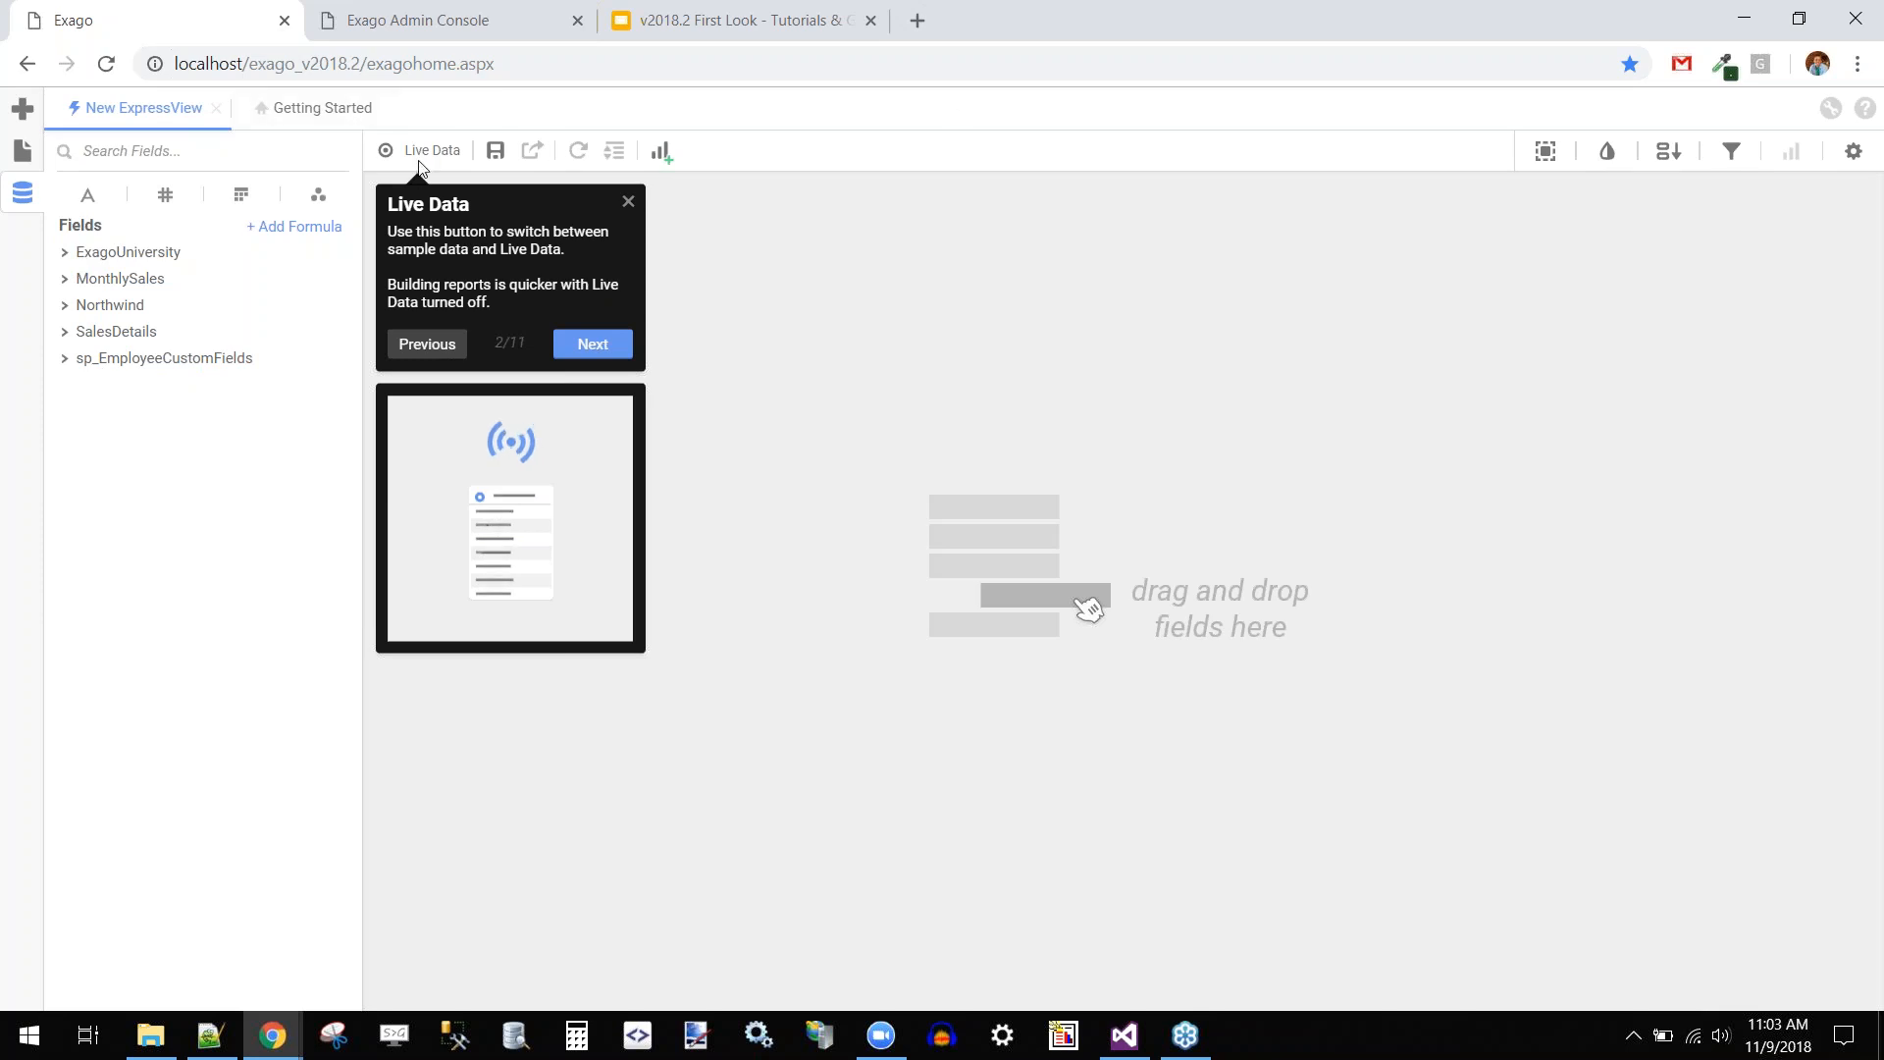
click(587, 350)
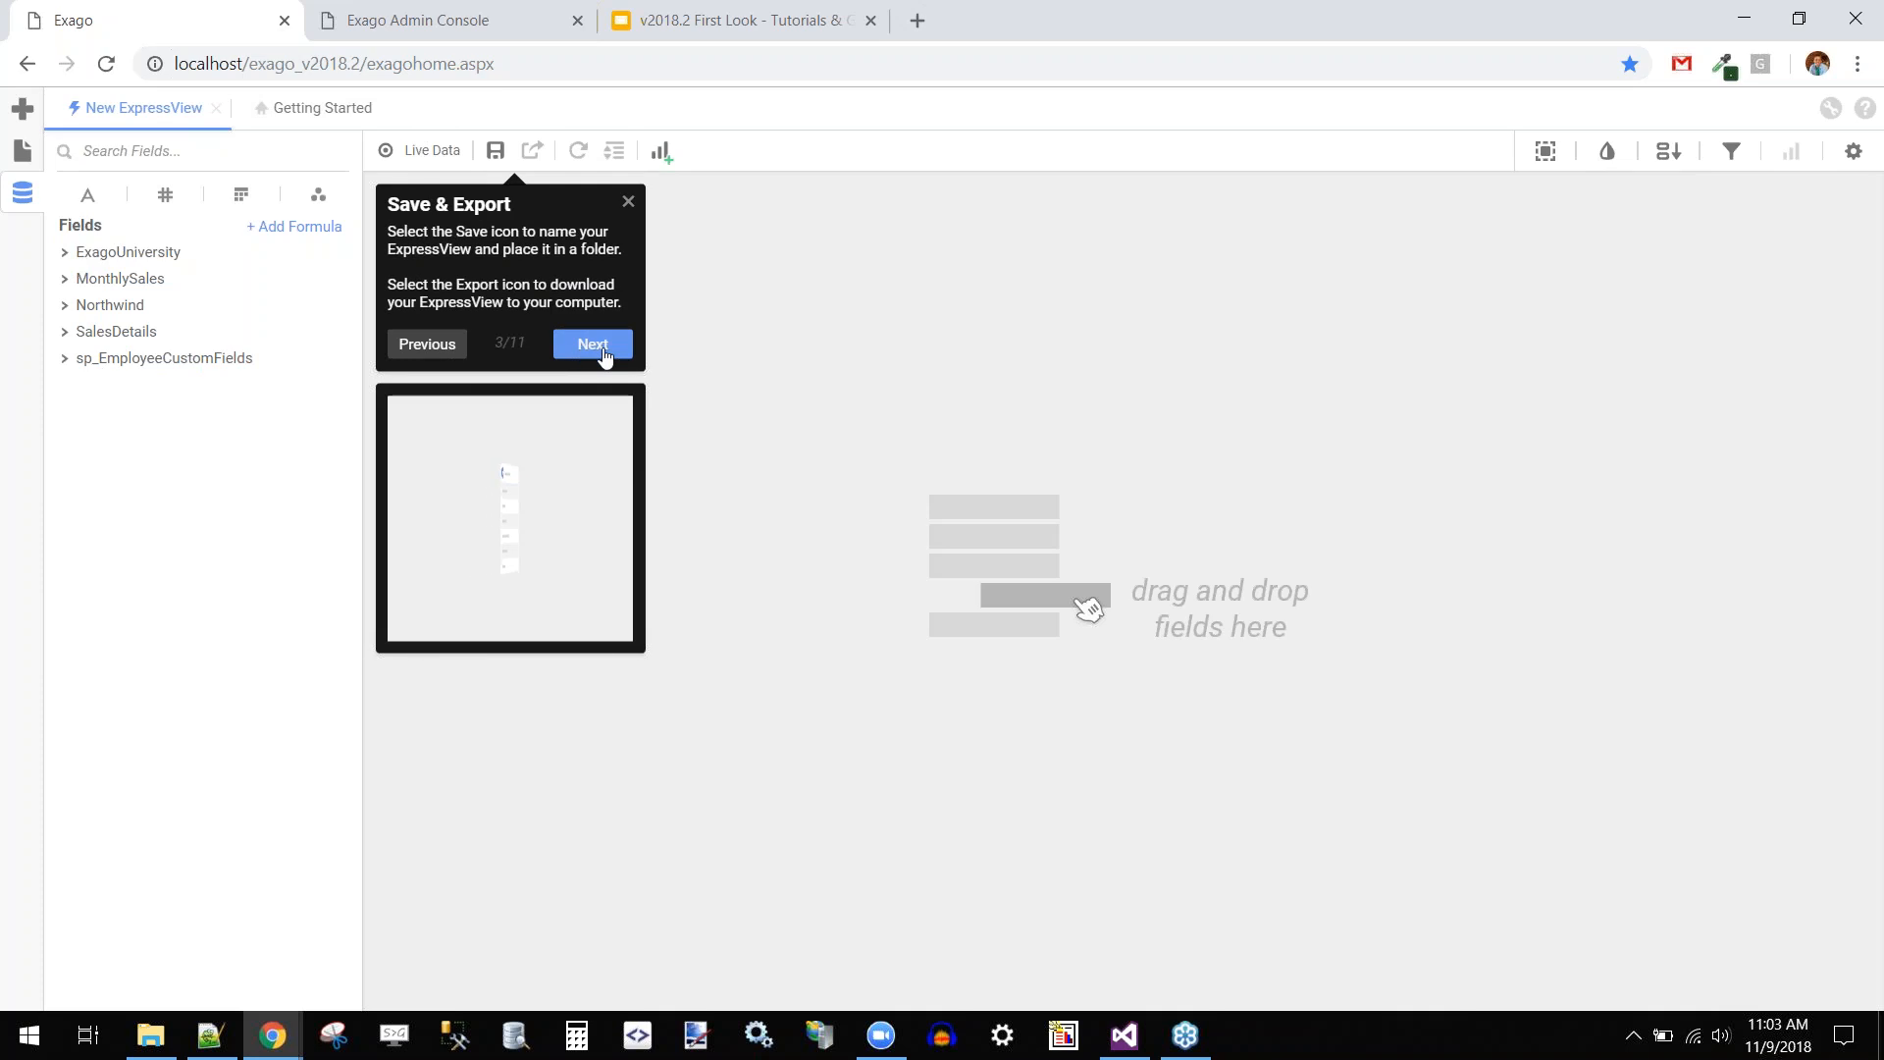
click(597, 345)
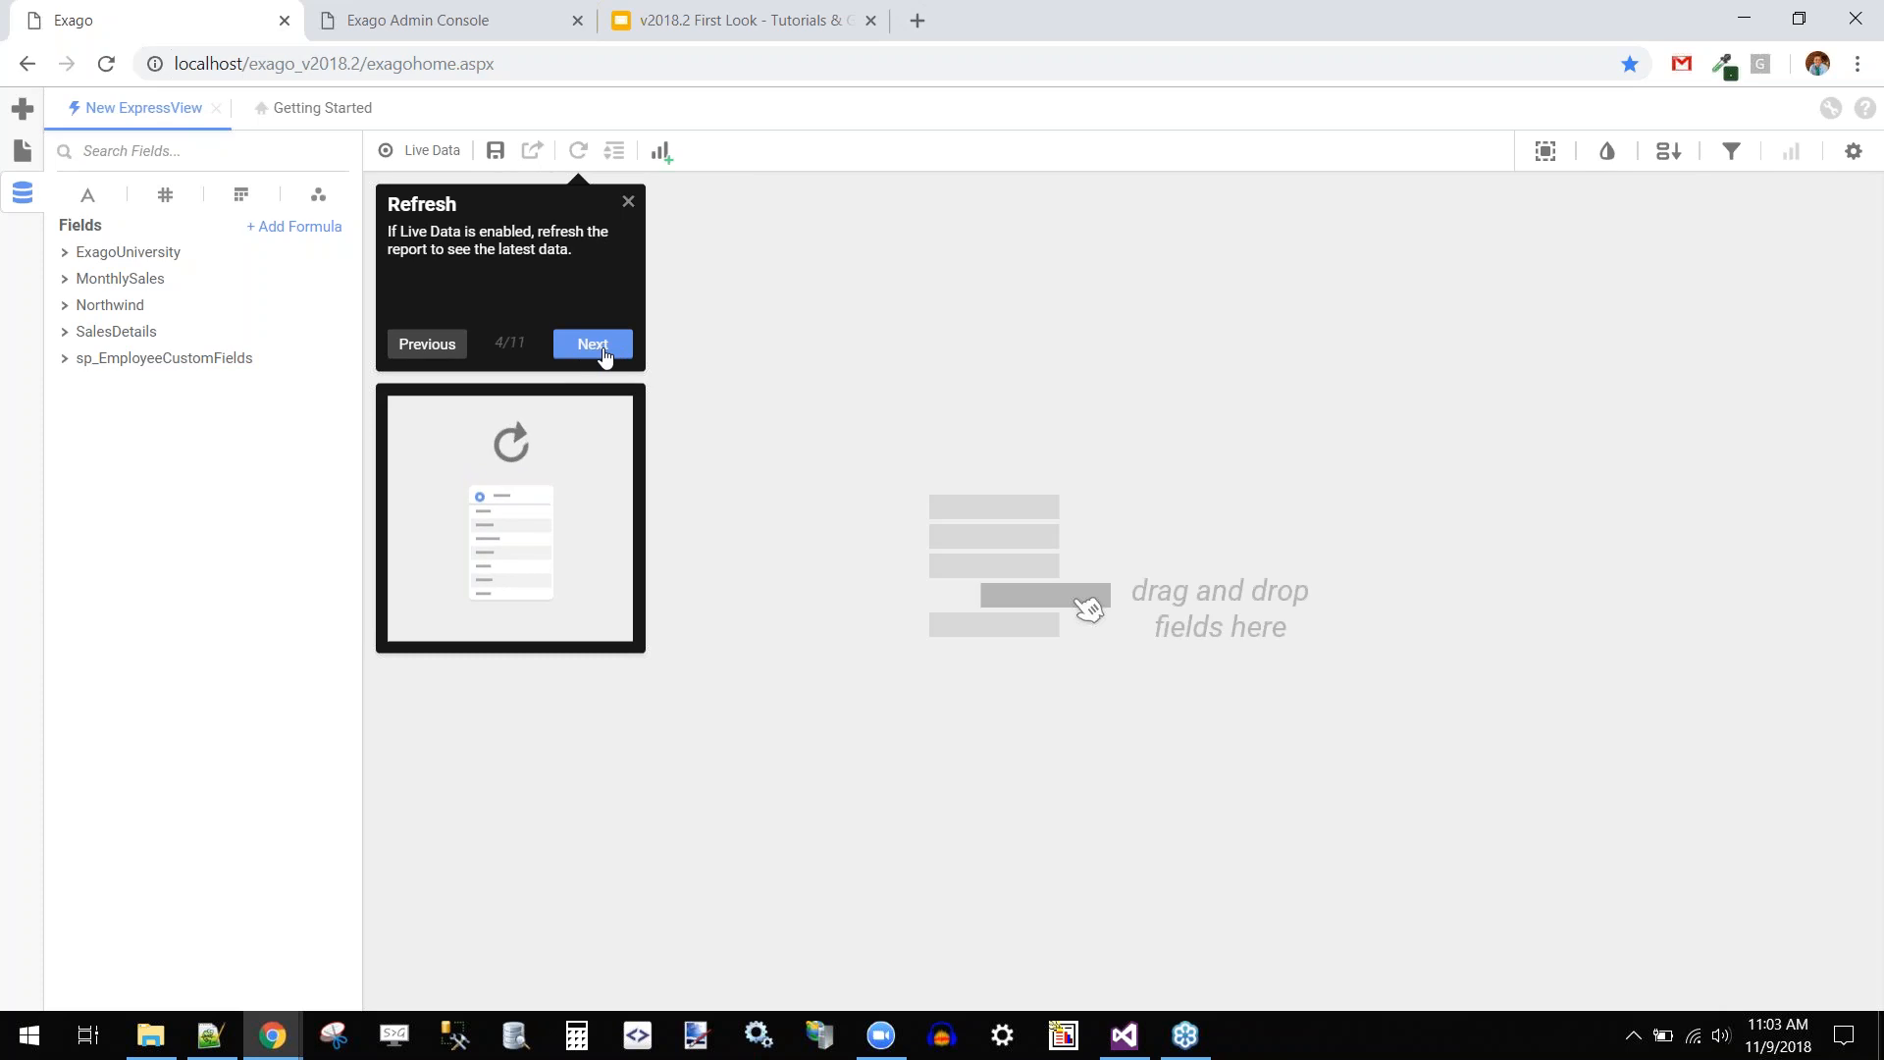
click(601, 345)
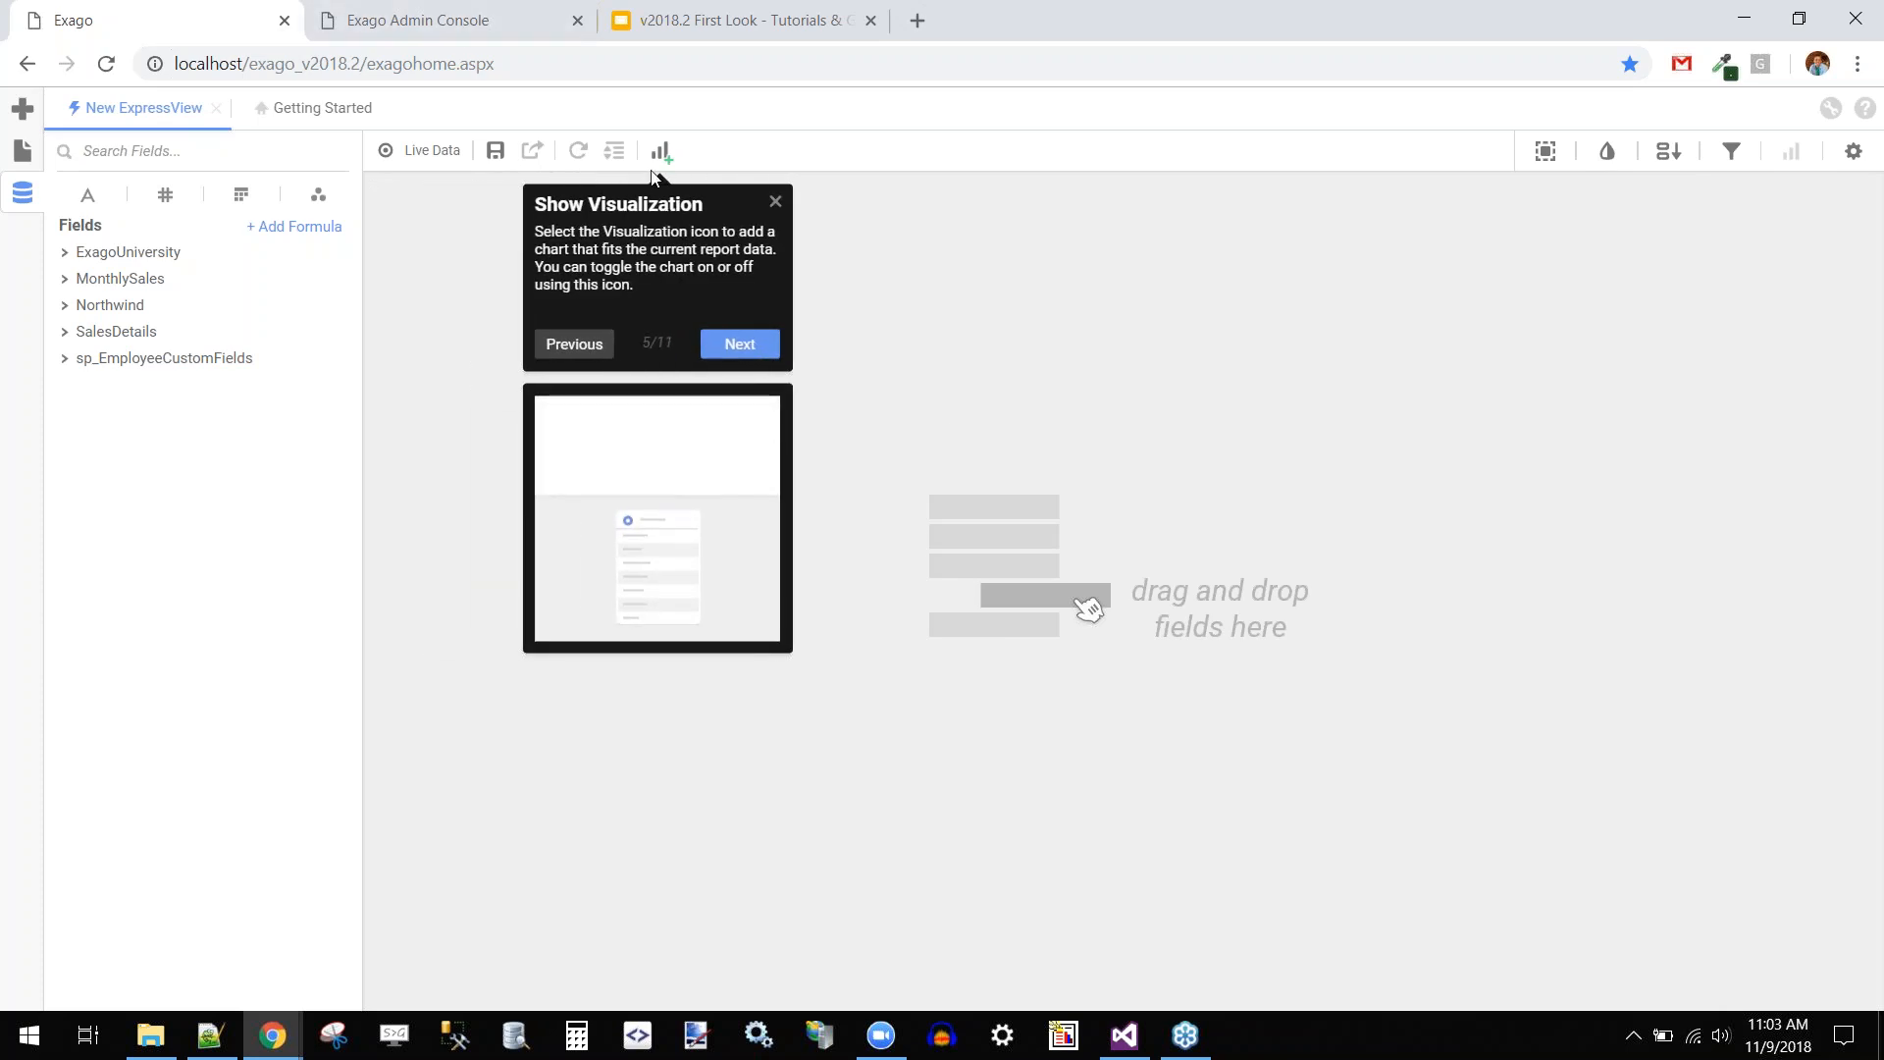
click(757, 345)
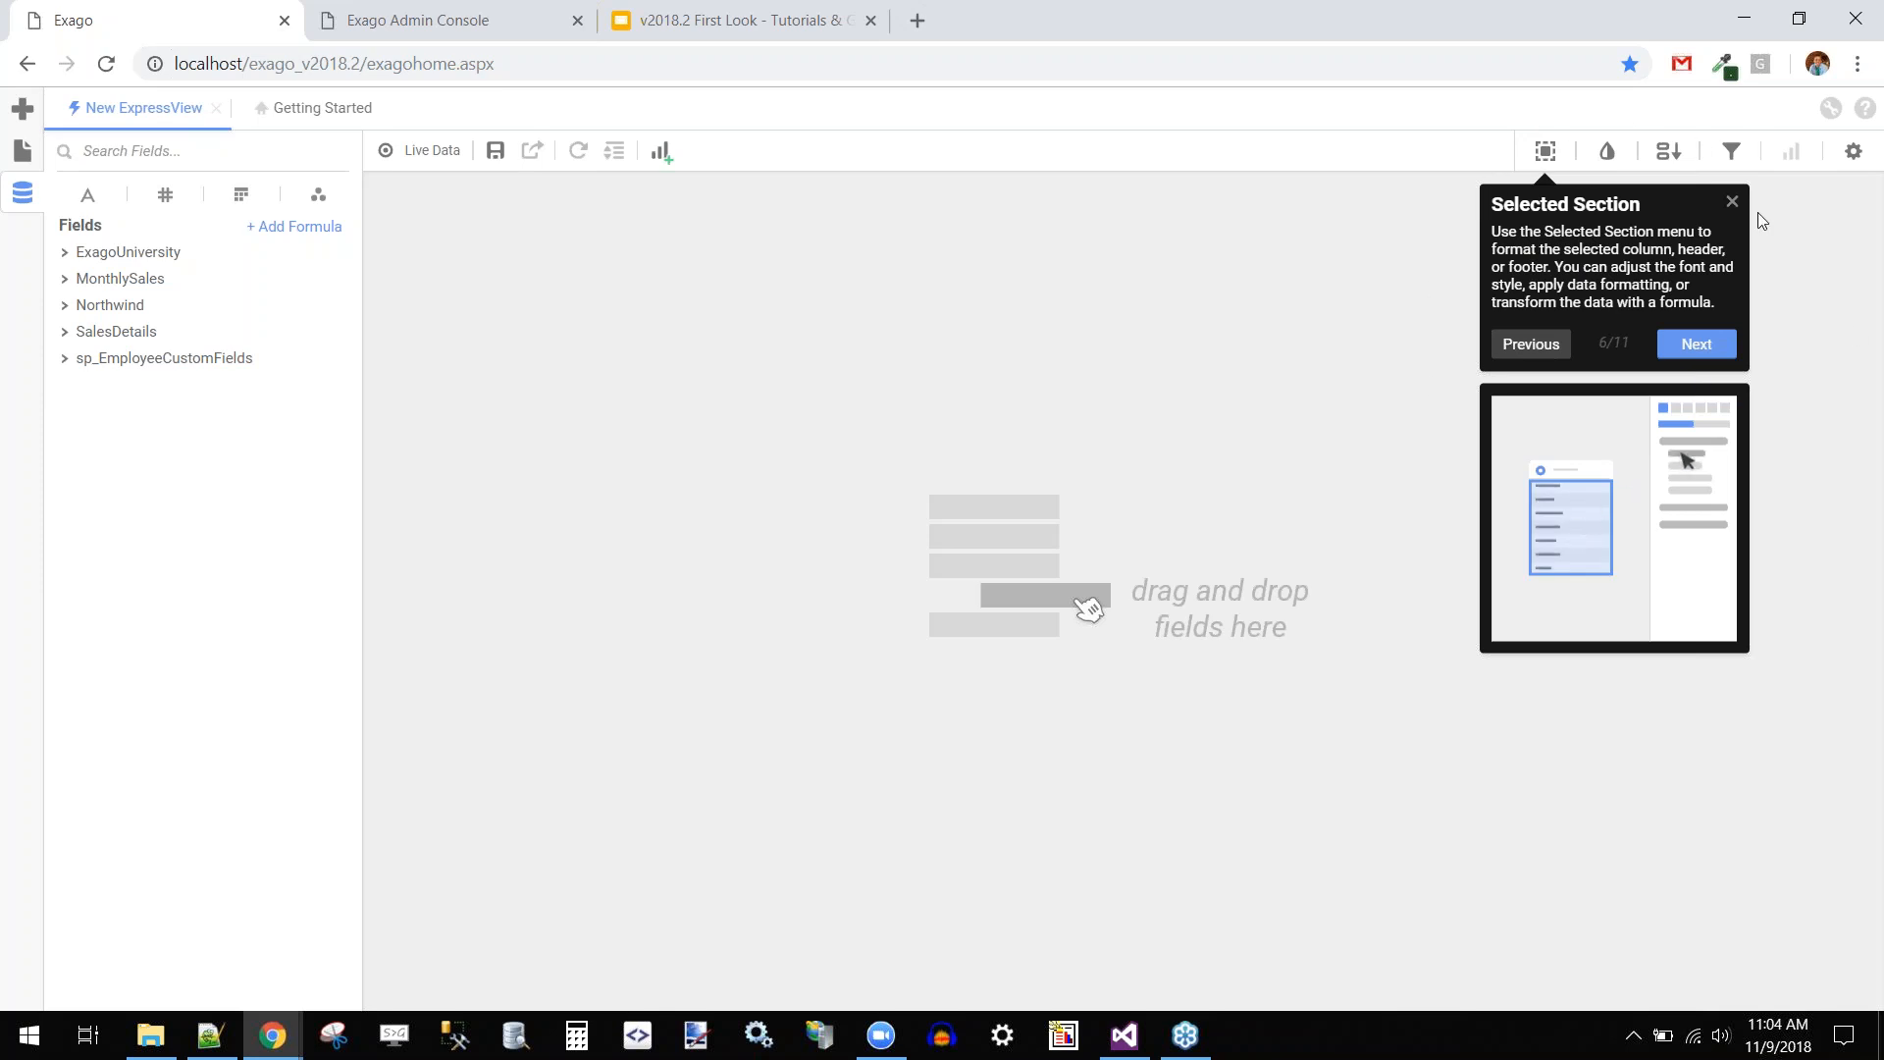
click(1710, 356)
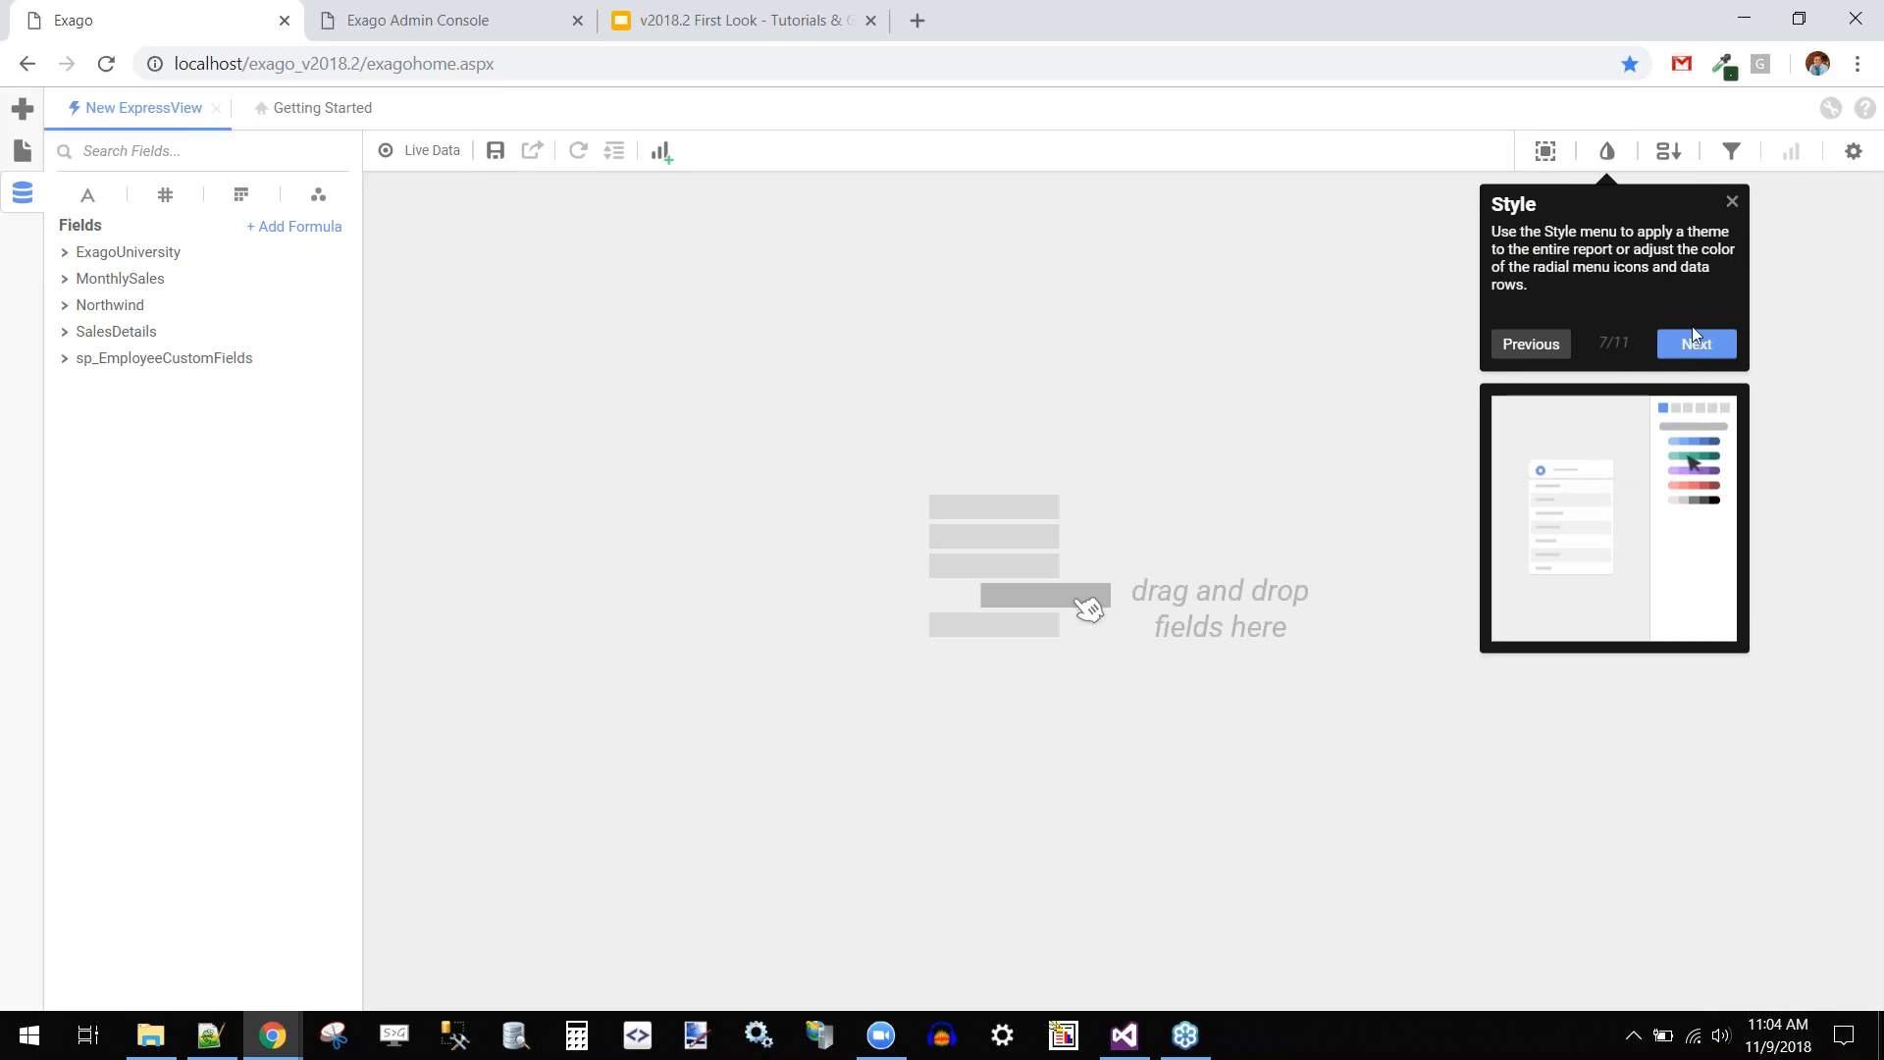
click(1702, 356)
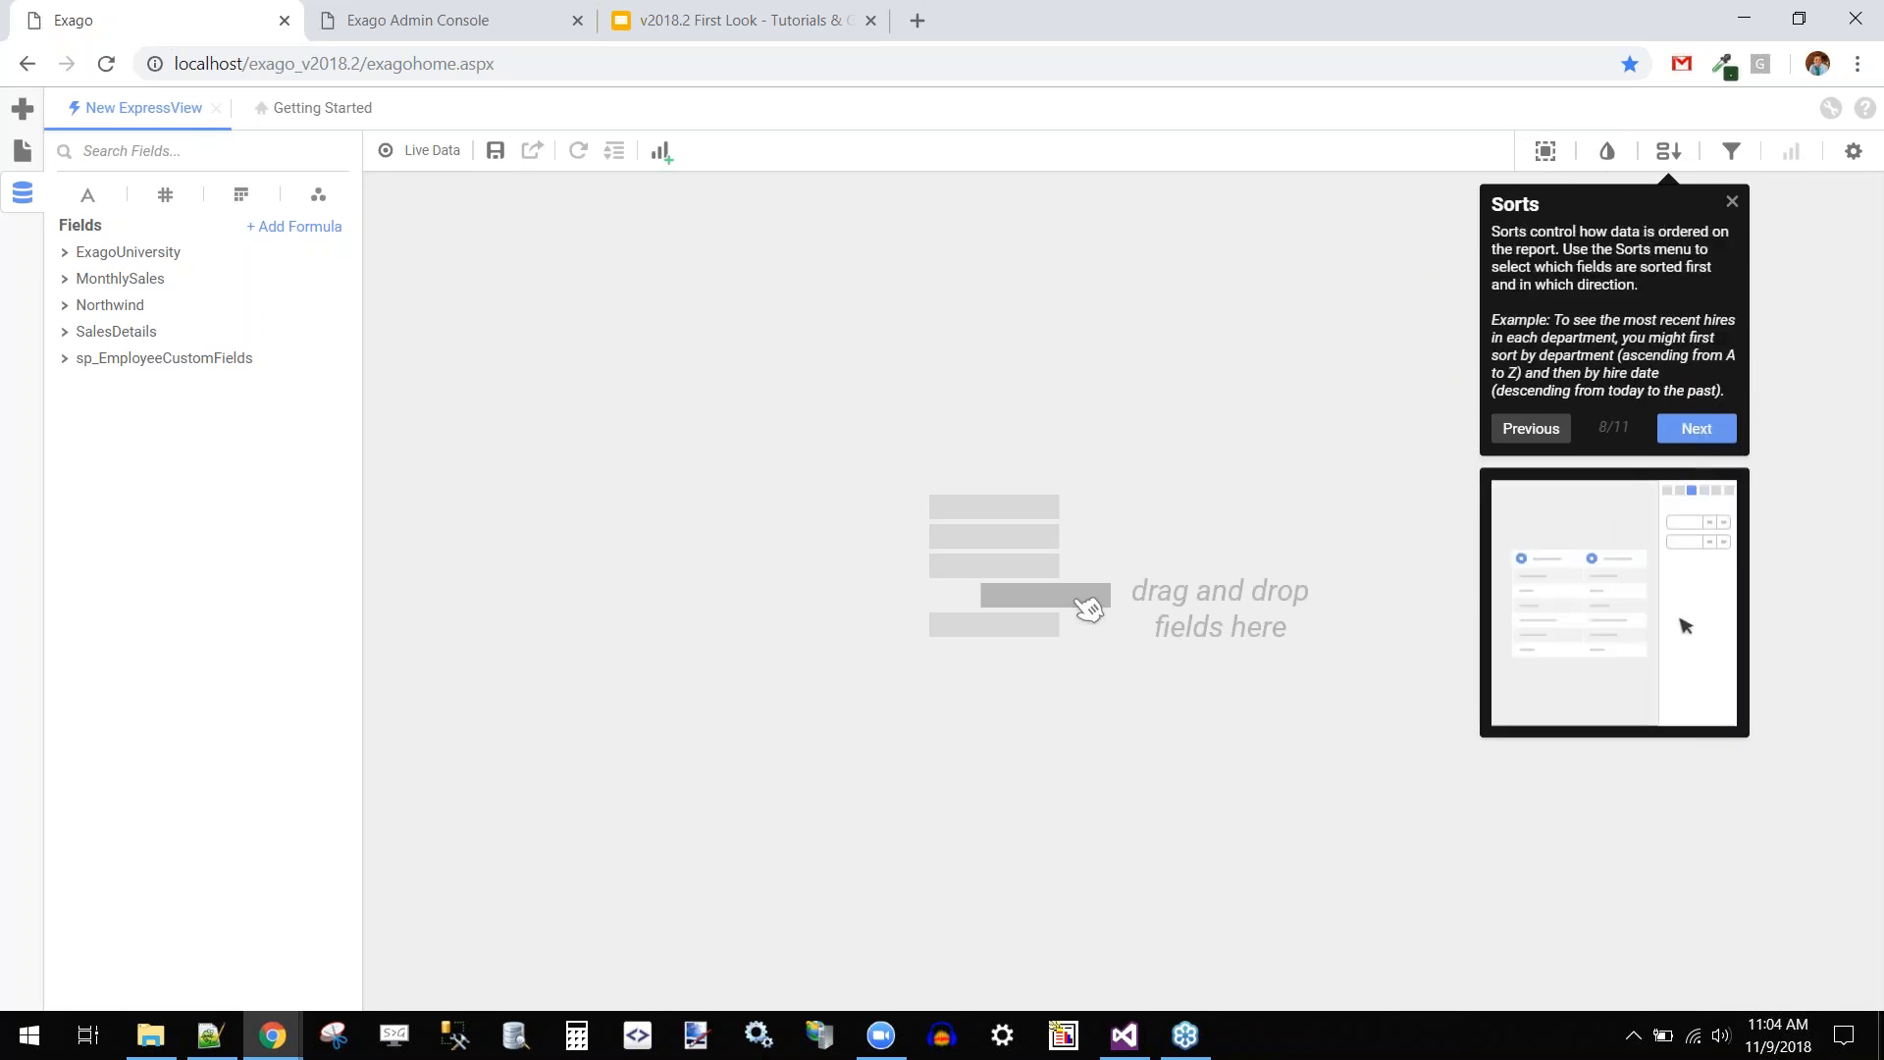
click(1678, 432)
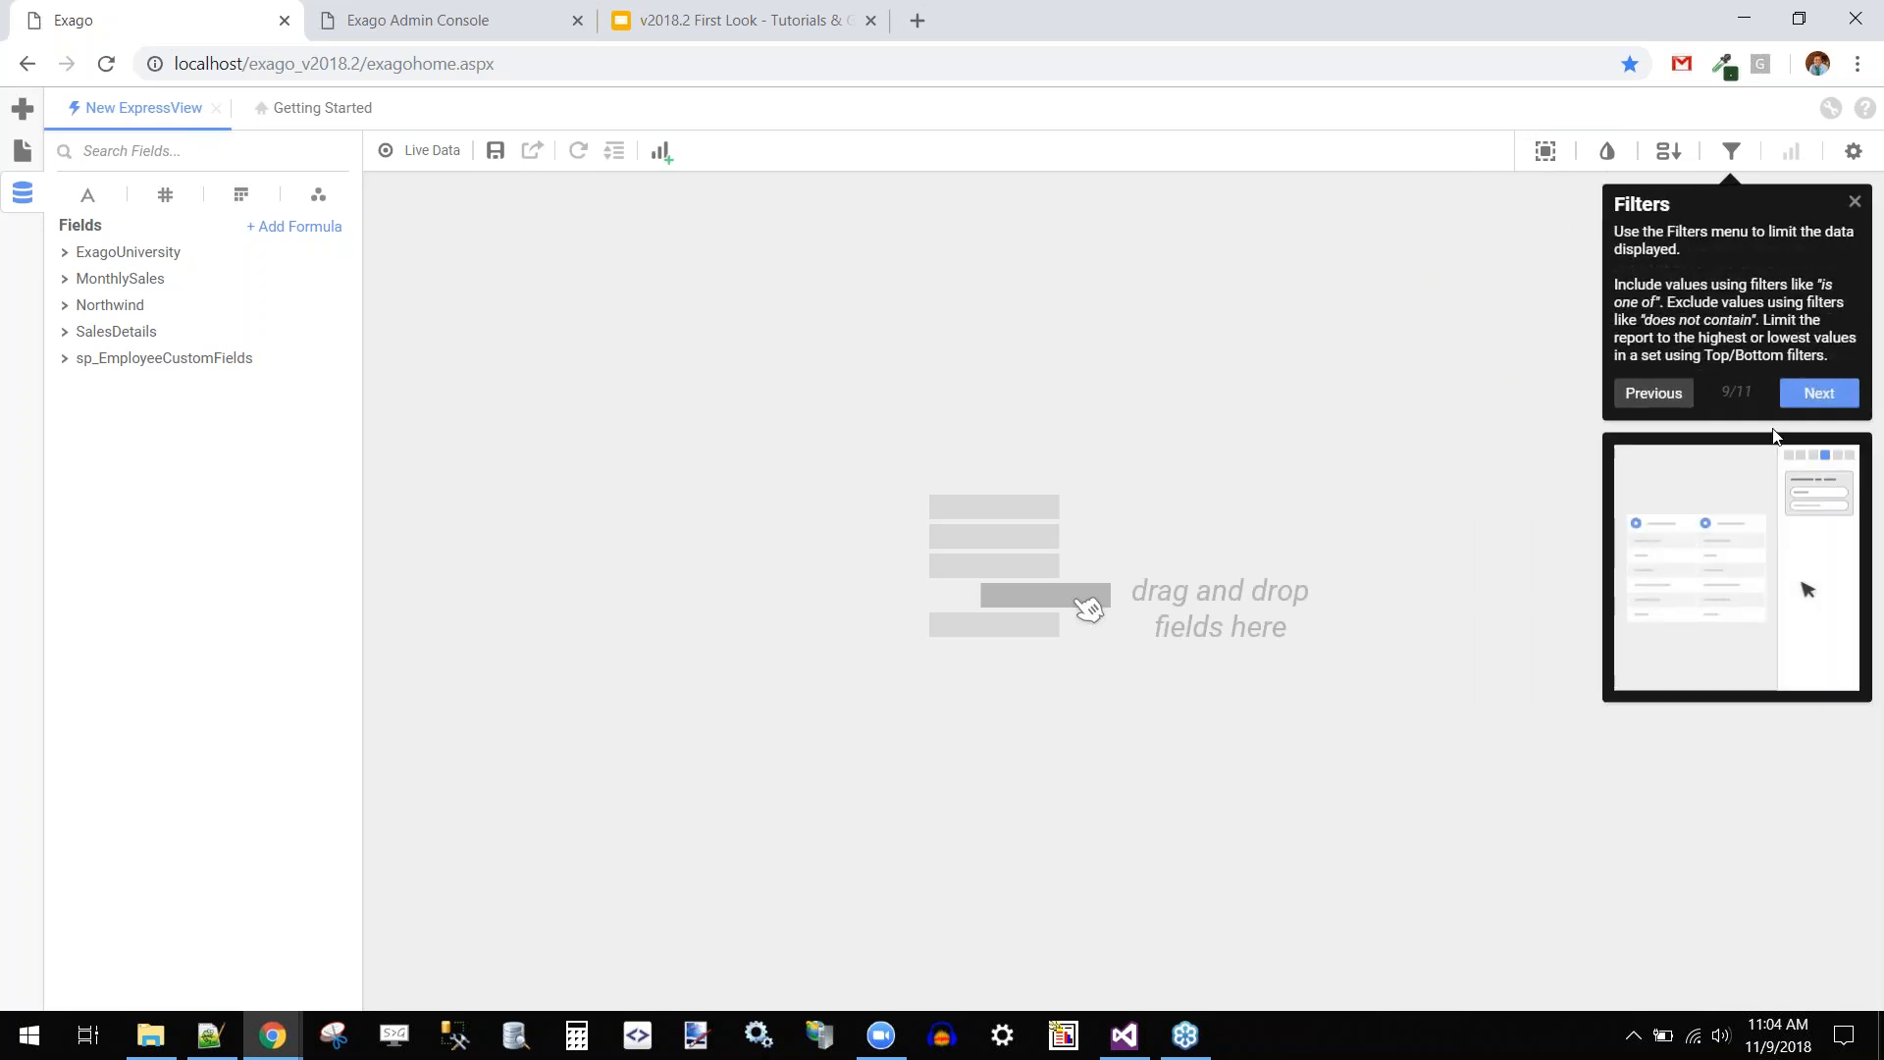
click(1821, 398)
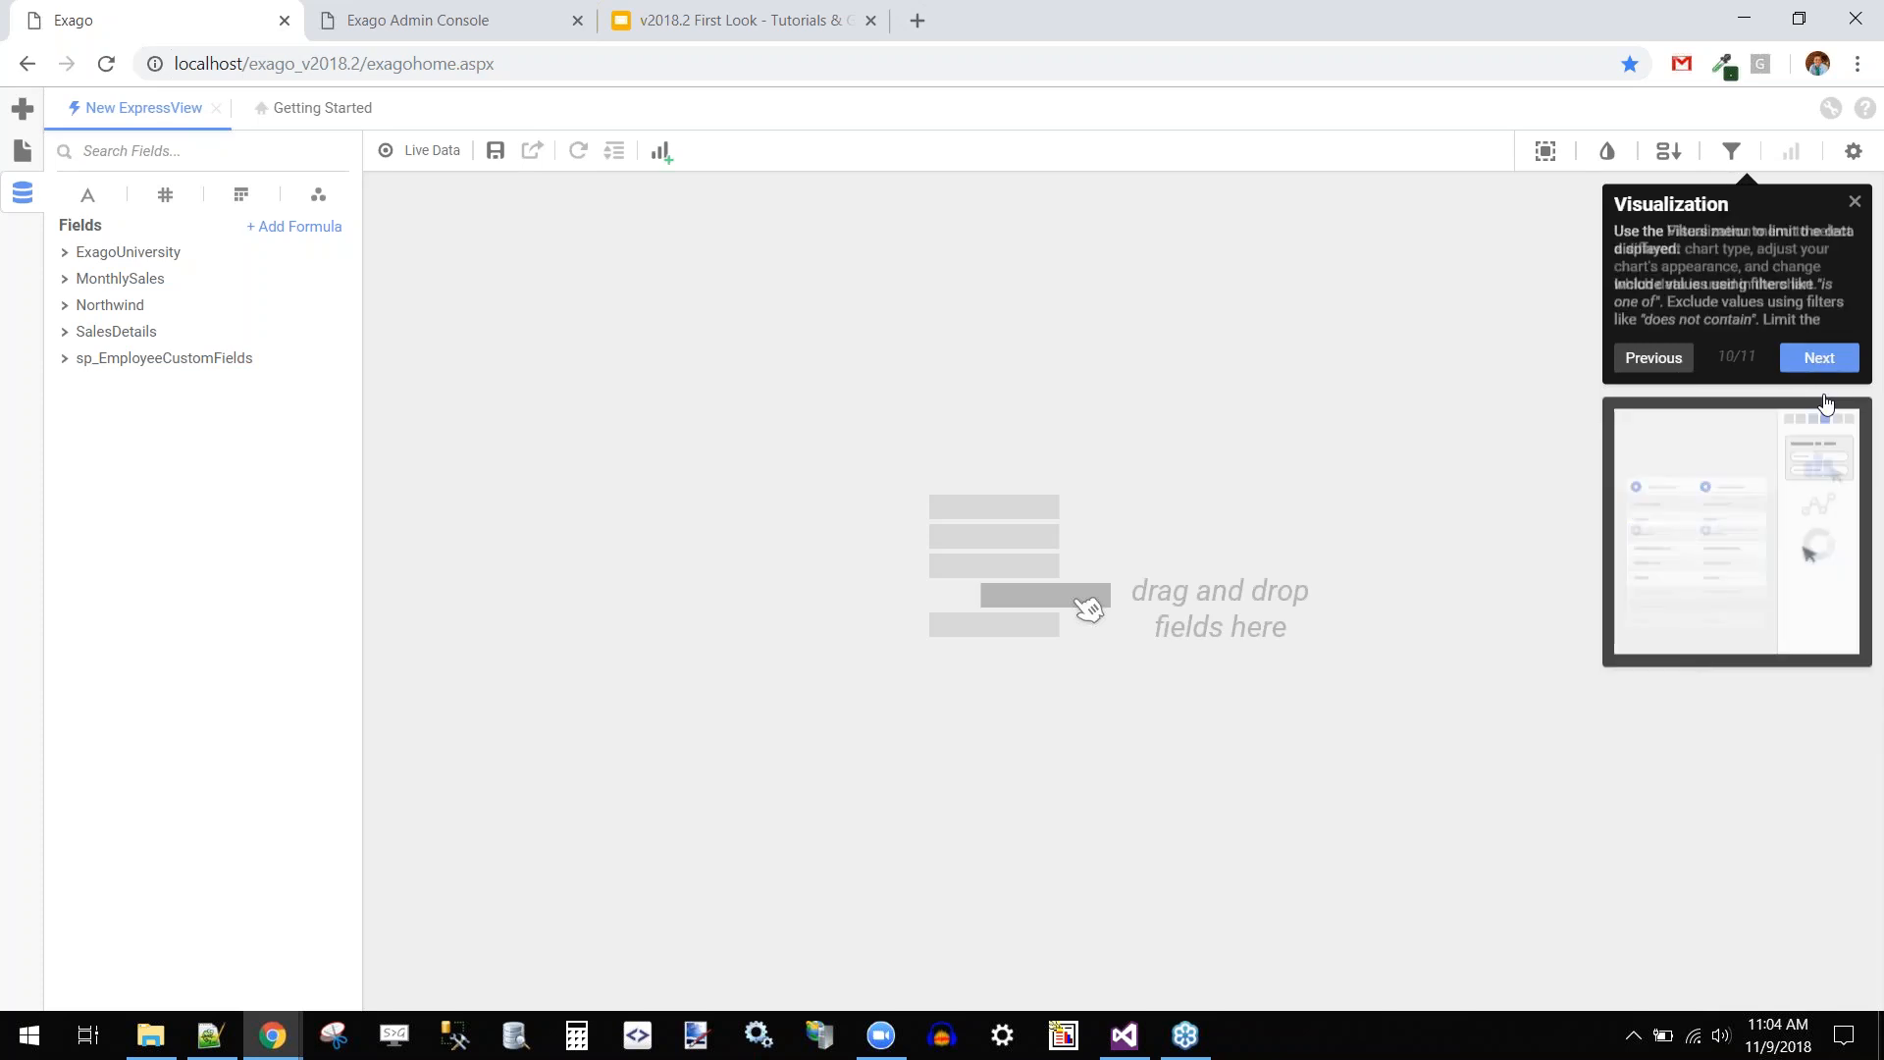
click(1819, 345)
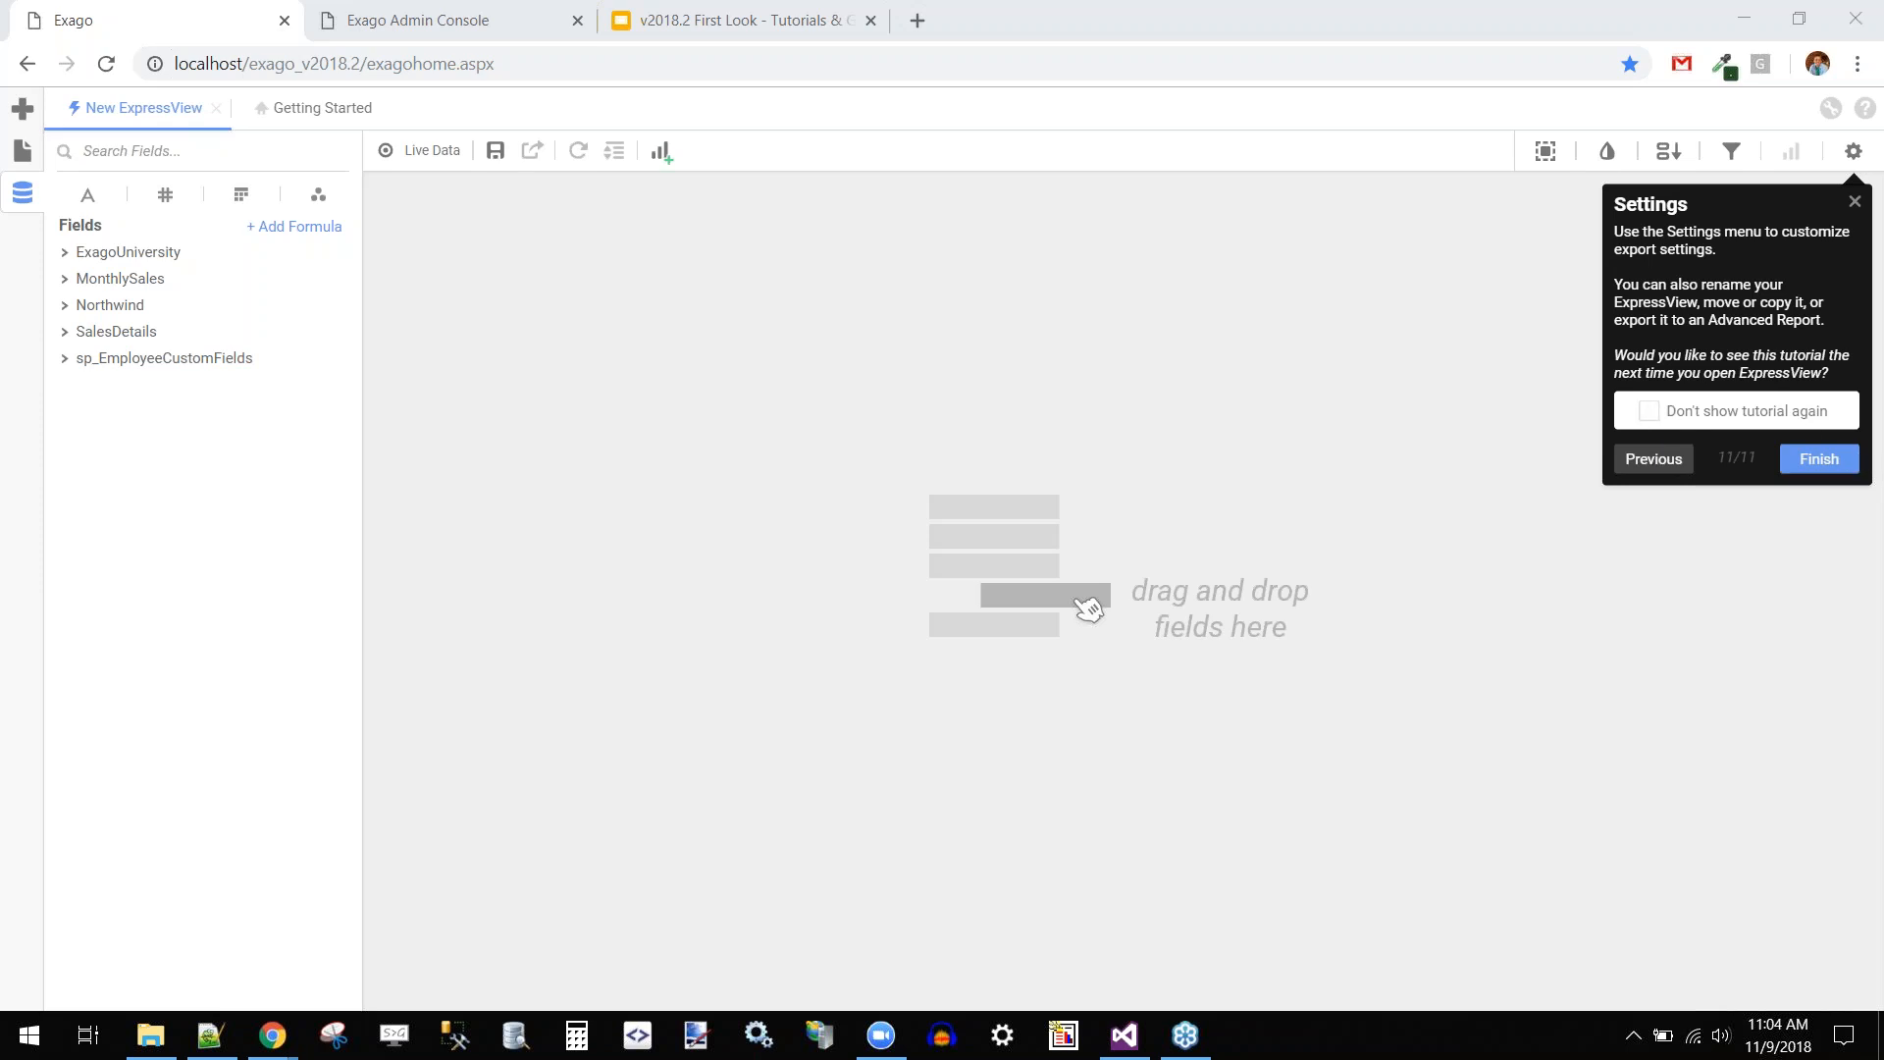
Finish the ExpressView tutorial and dismiss the notice about tutorial settings
click(1649, 411)
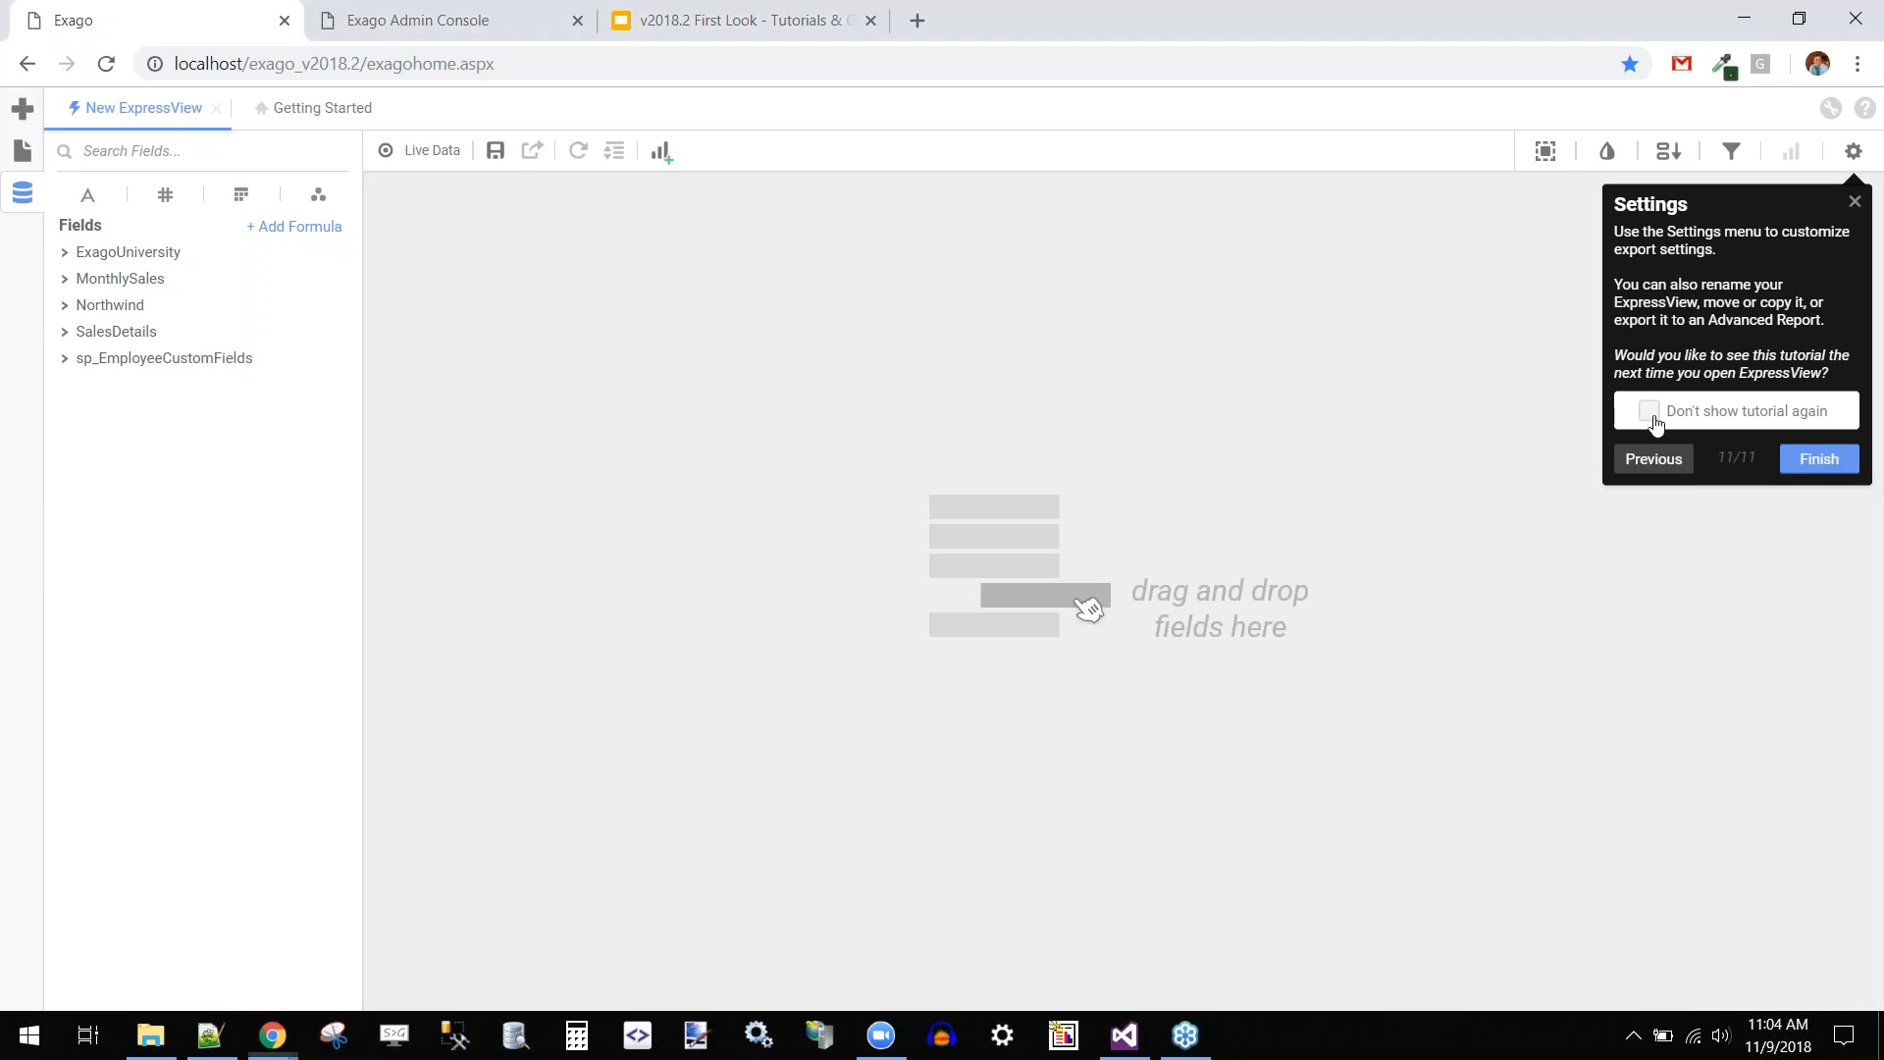
click(1820, 462)
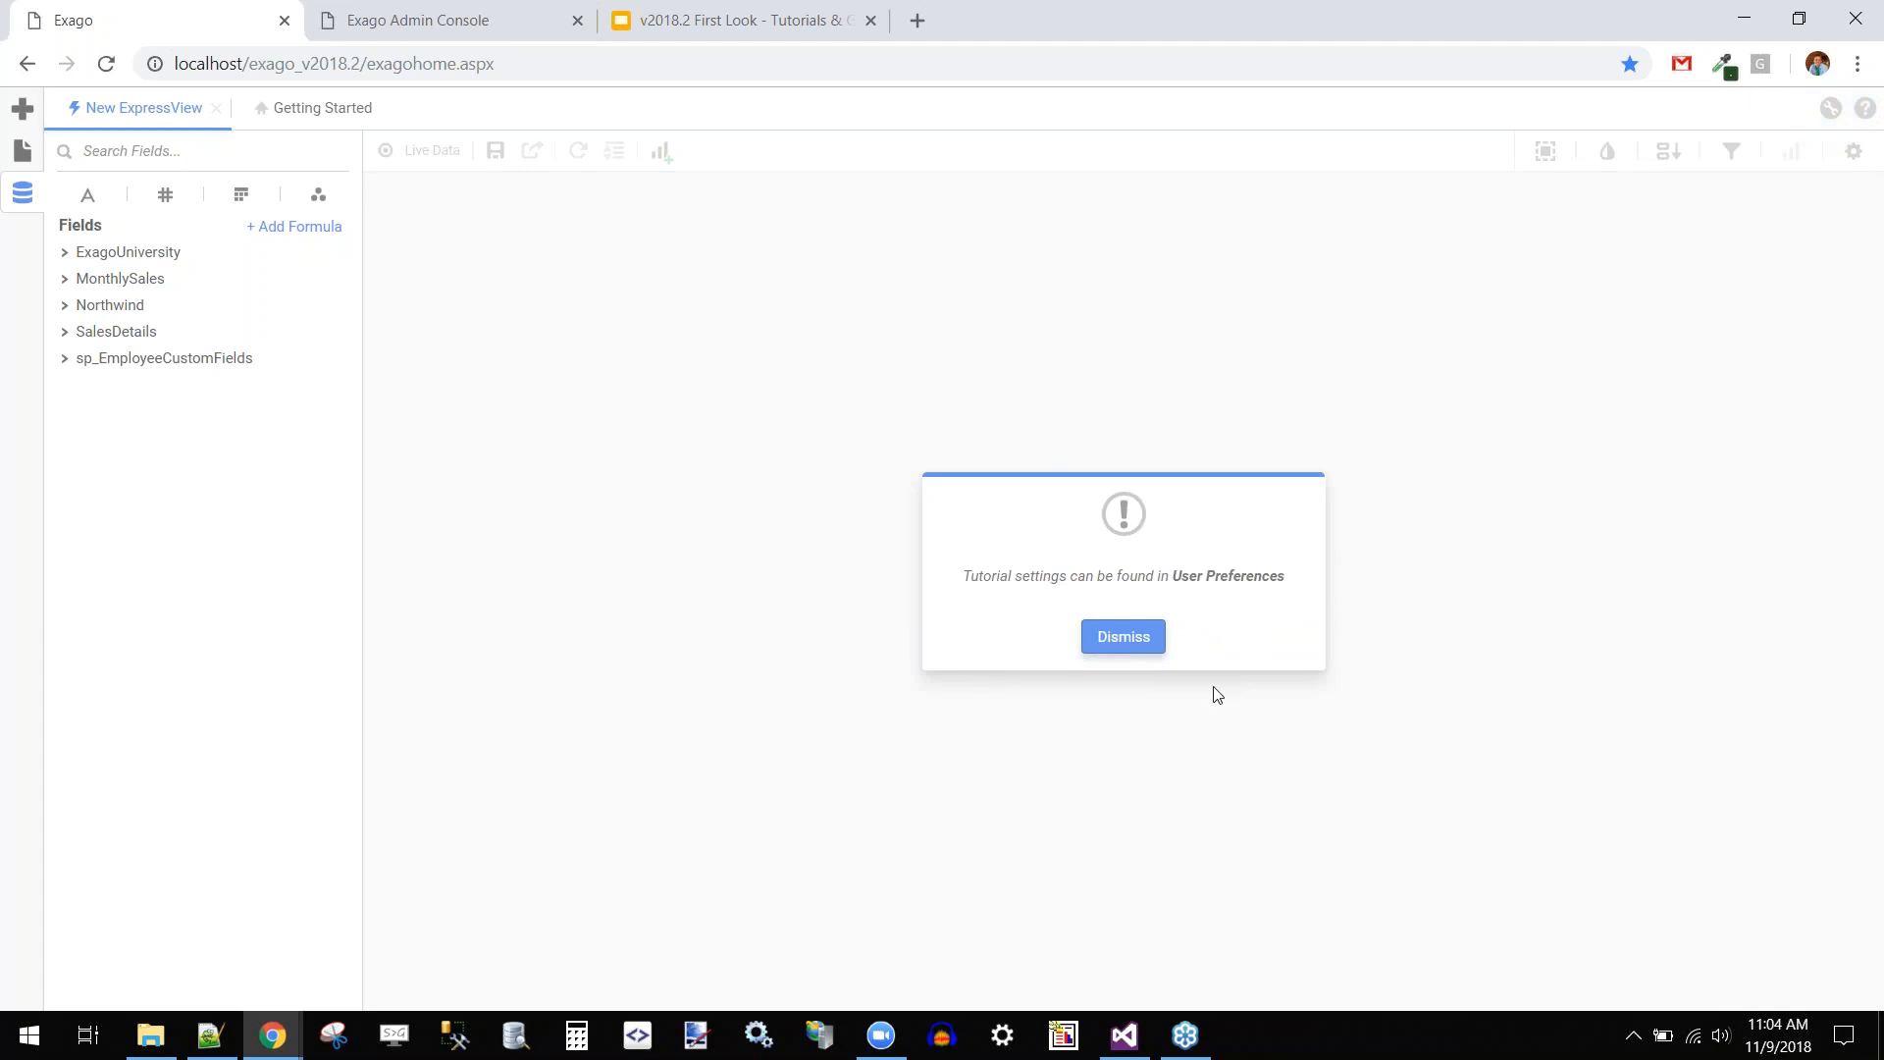
click(1145, 652)
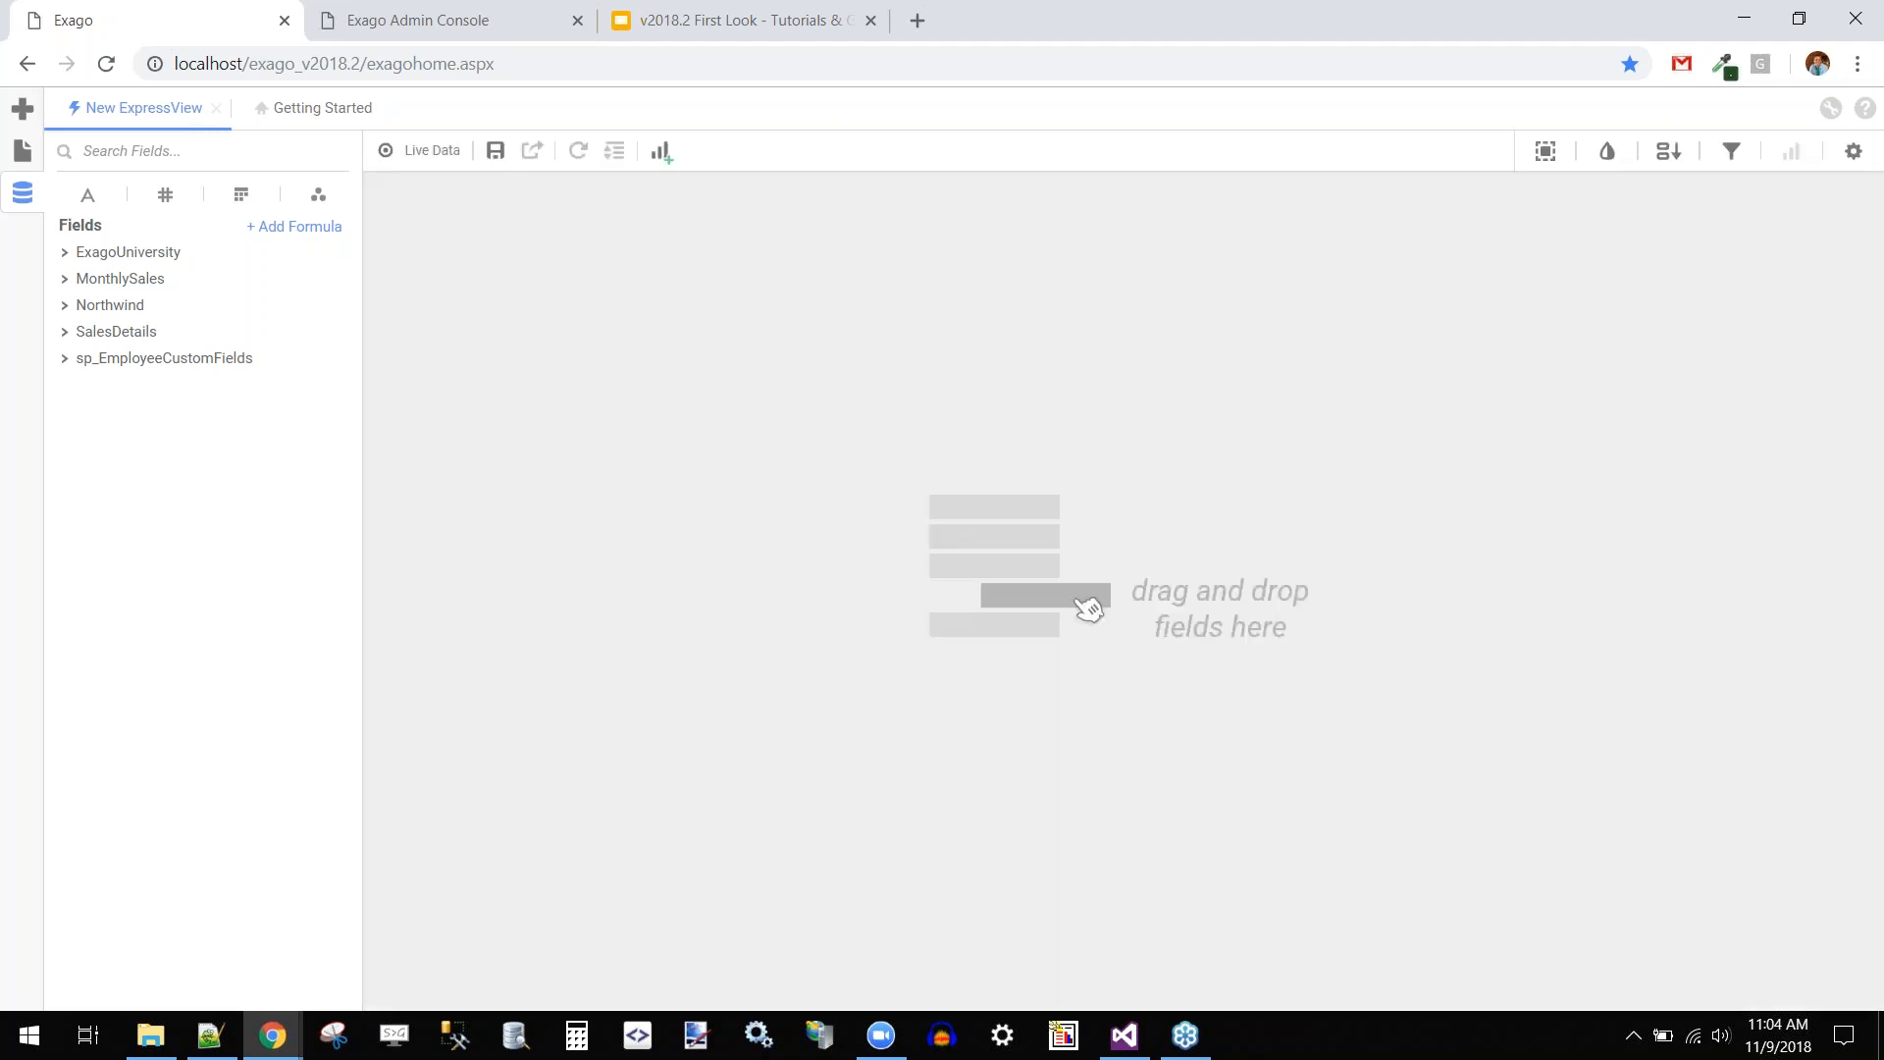
click(1878, 667)
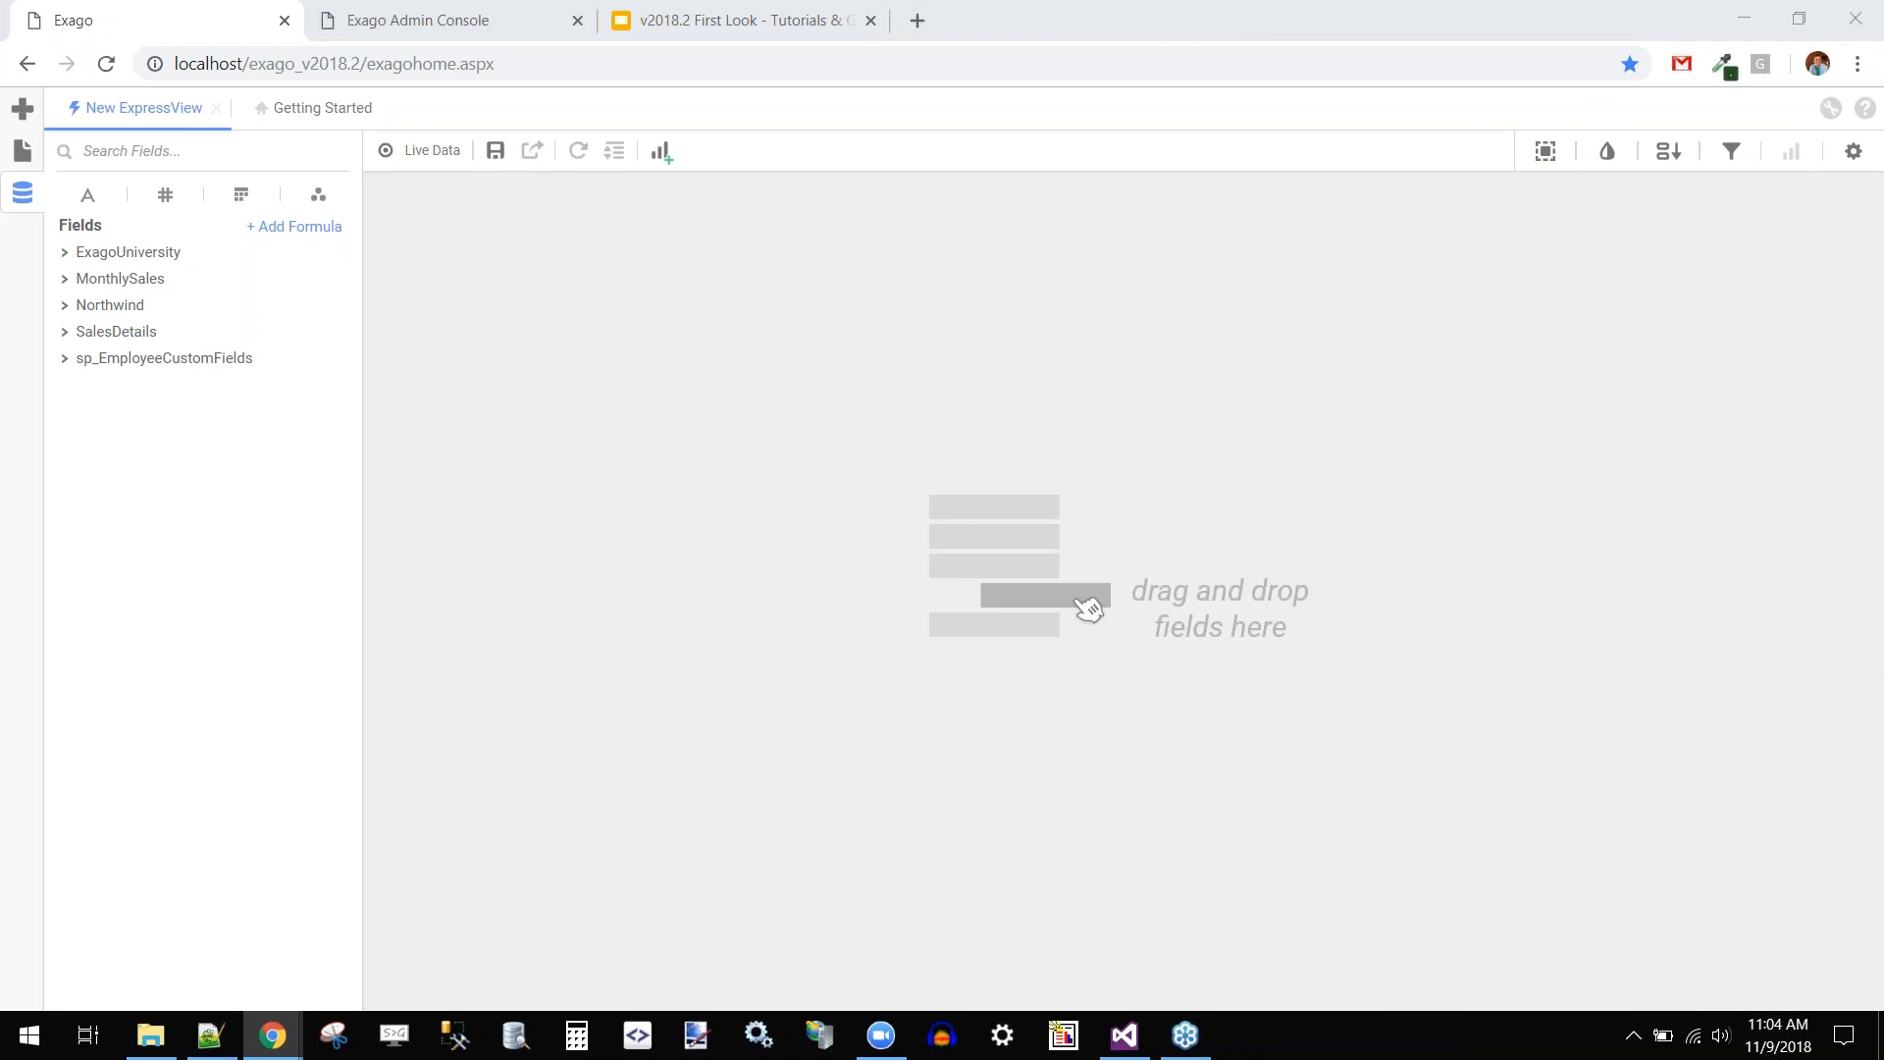
click(1513, 657)
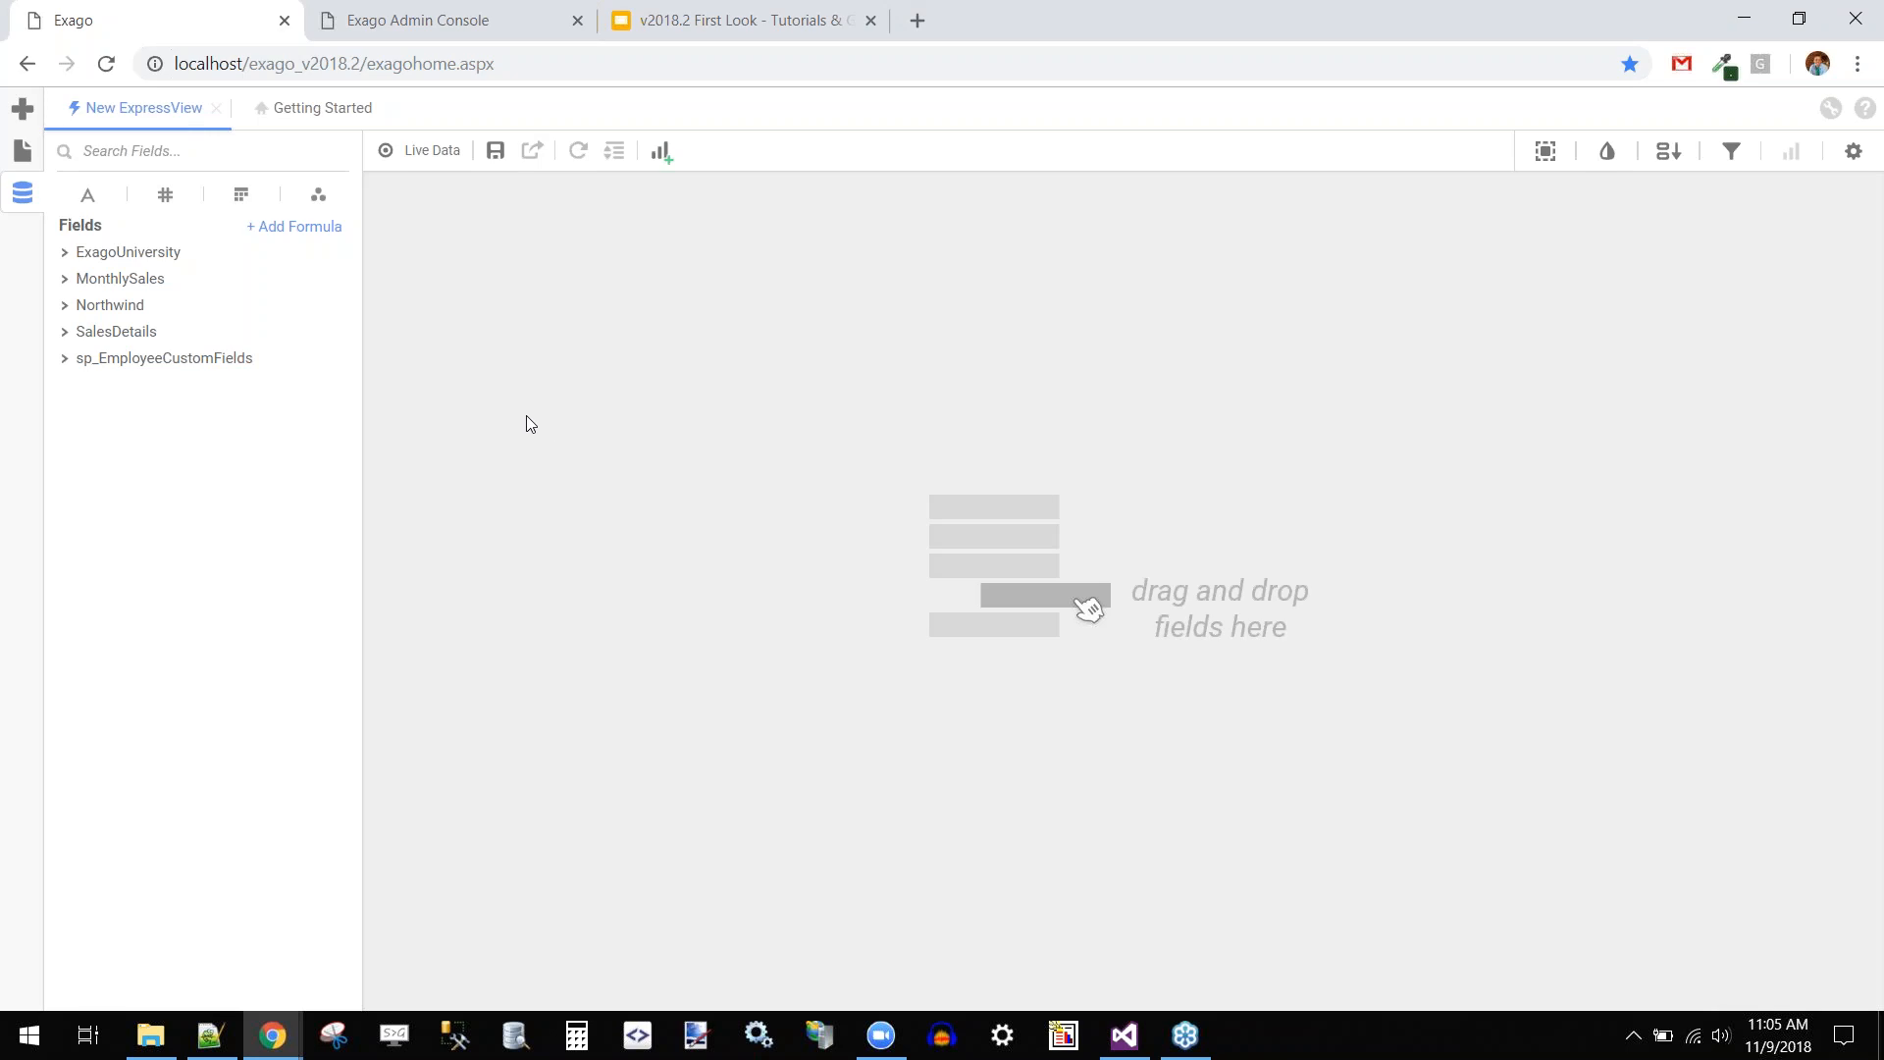
Add the Country field from Northwind's Customers category to the empty ExpressView canvas
click(69, 305)
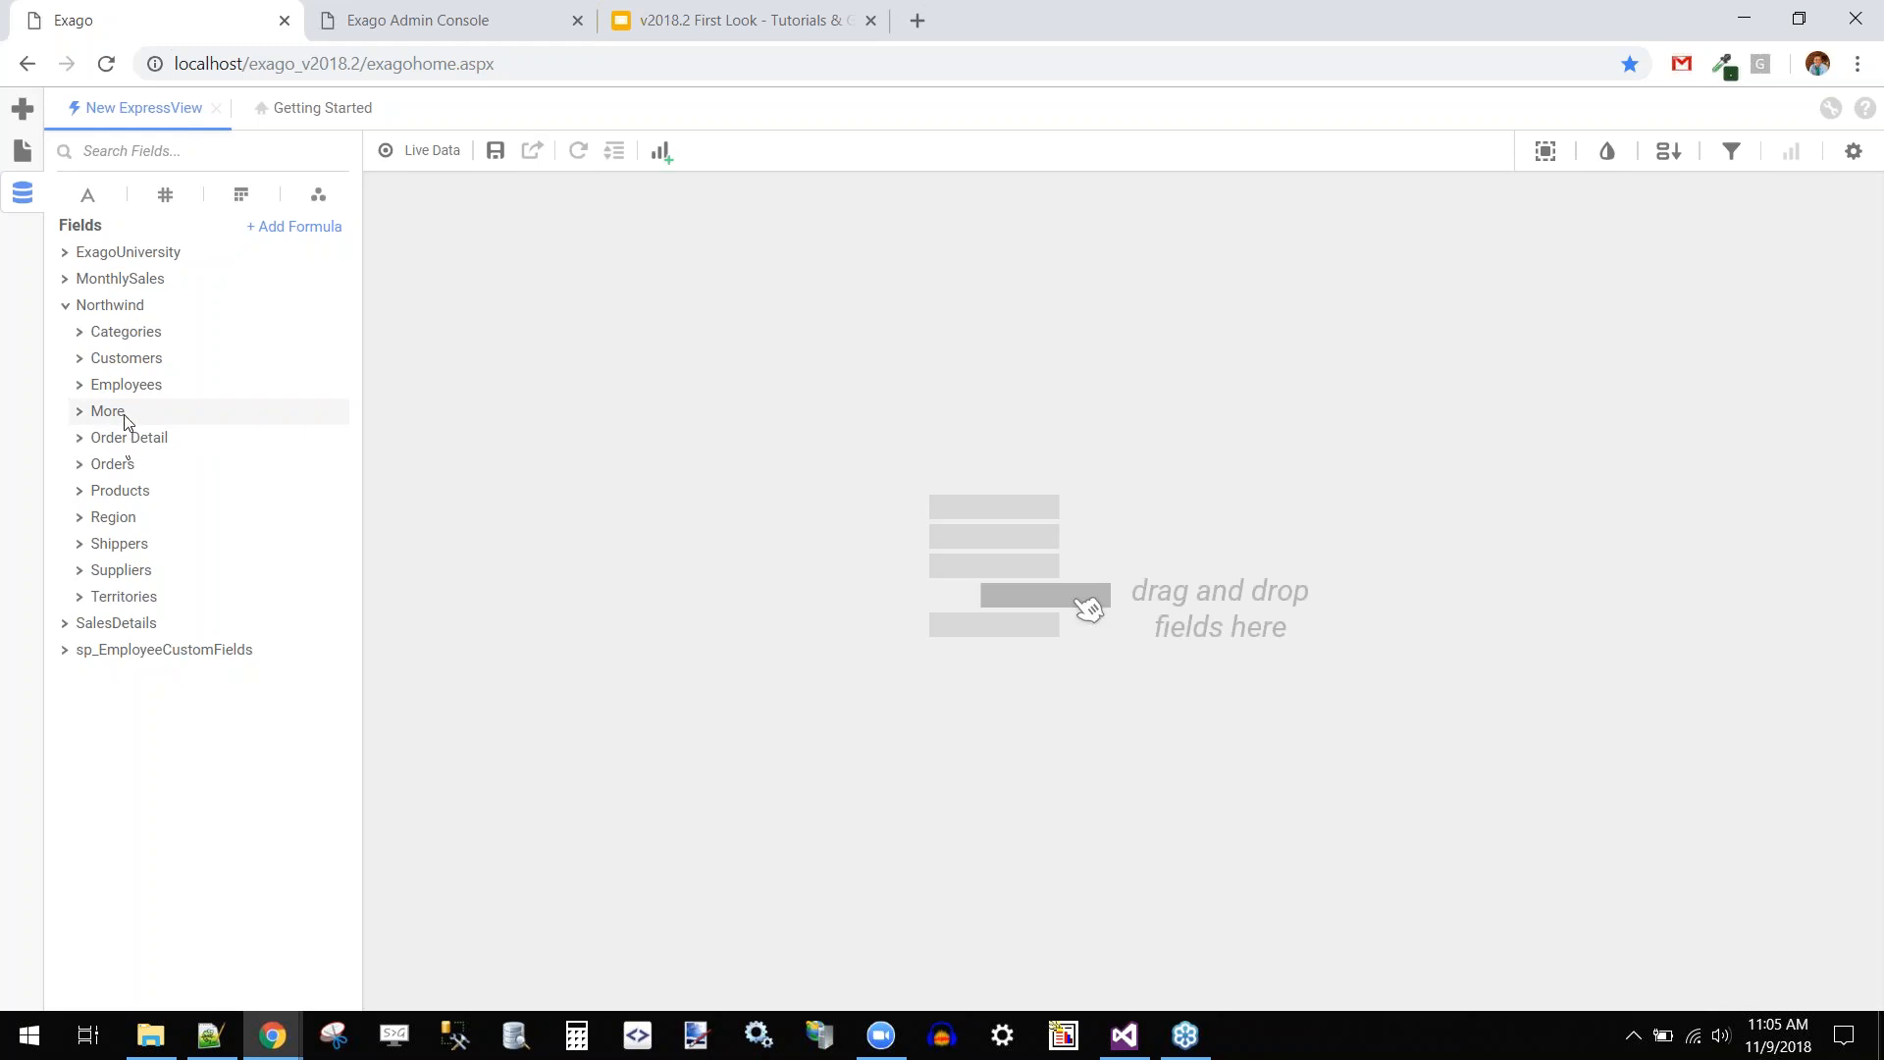
click(134, 359)
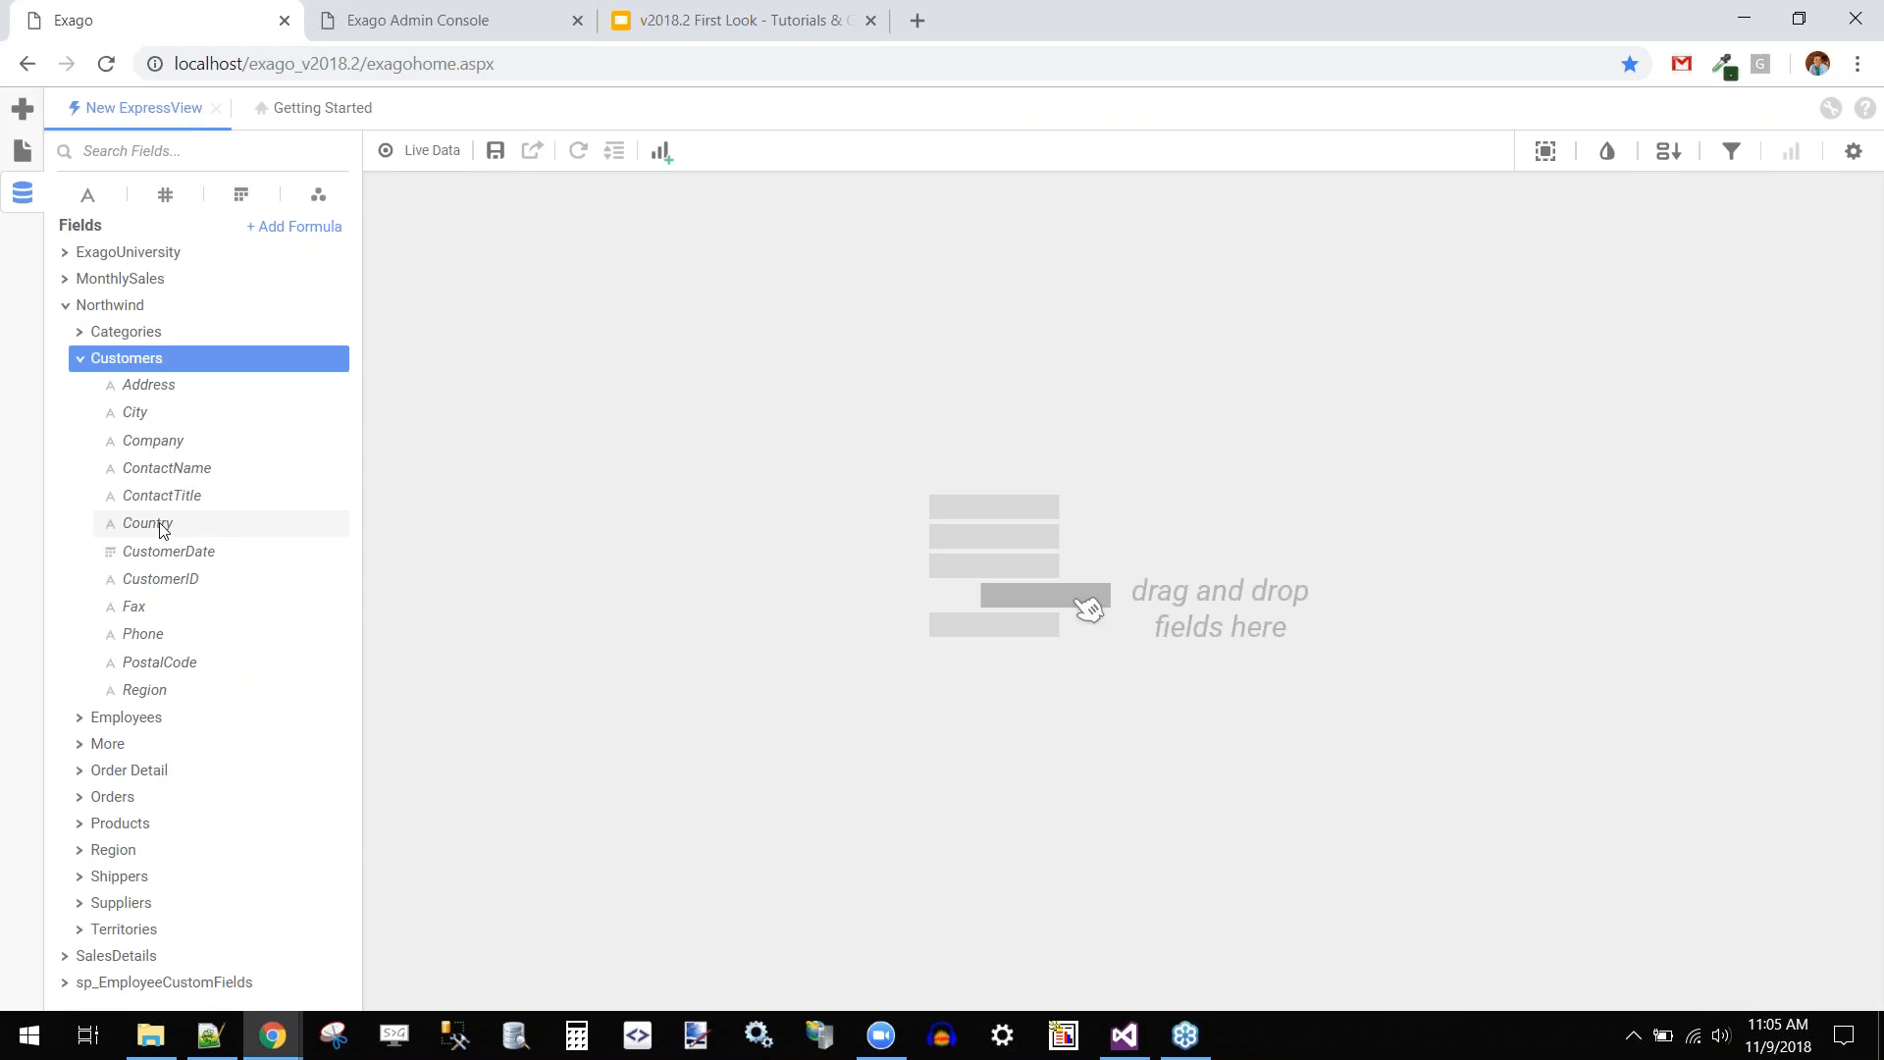
drag(144, 533, 1090, 379)
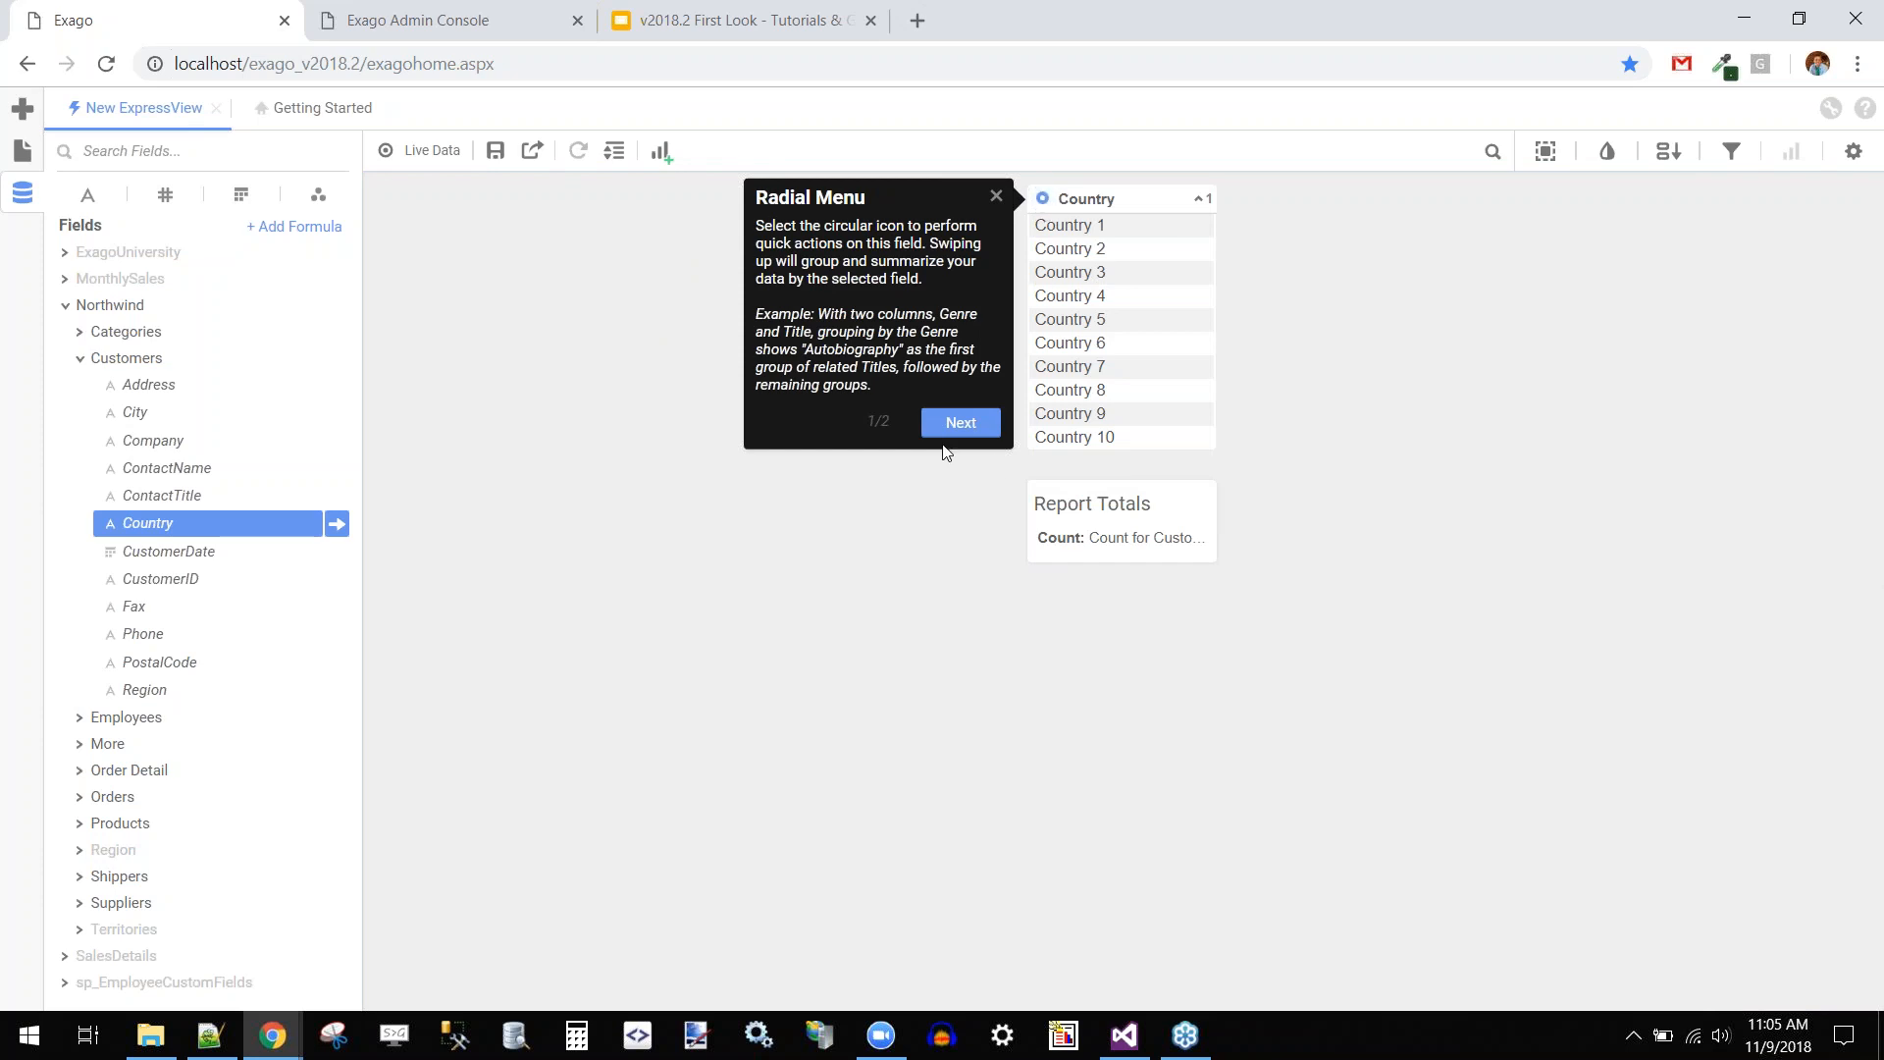
Go through the Radial Menu and Summary Dropdown tips, opening the Country total's summary options, and finish the tips
click(961, 422)
click(1121, 538)
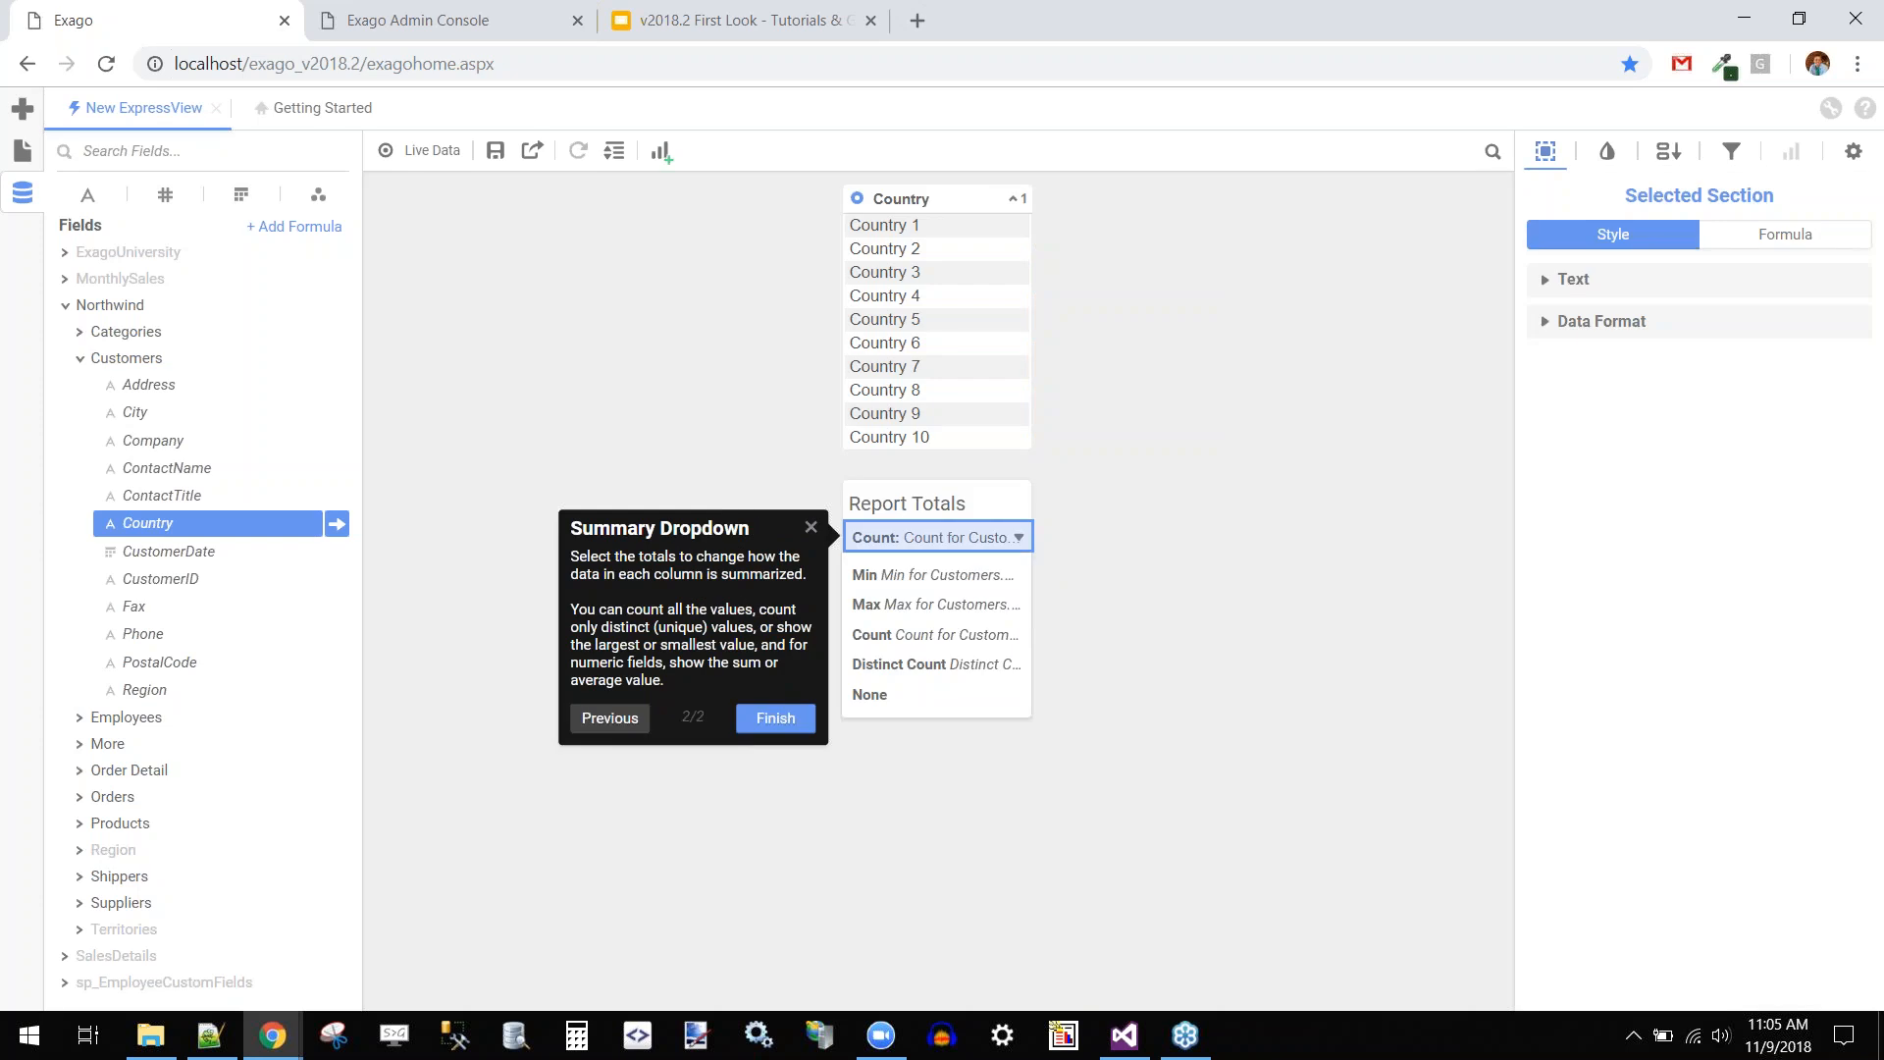
click(917, 540)
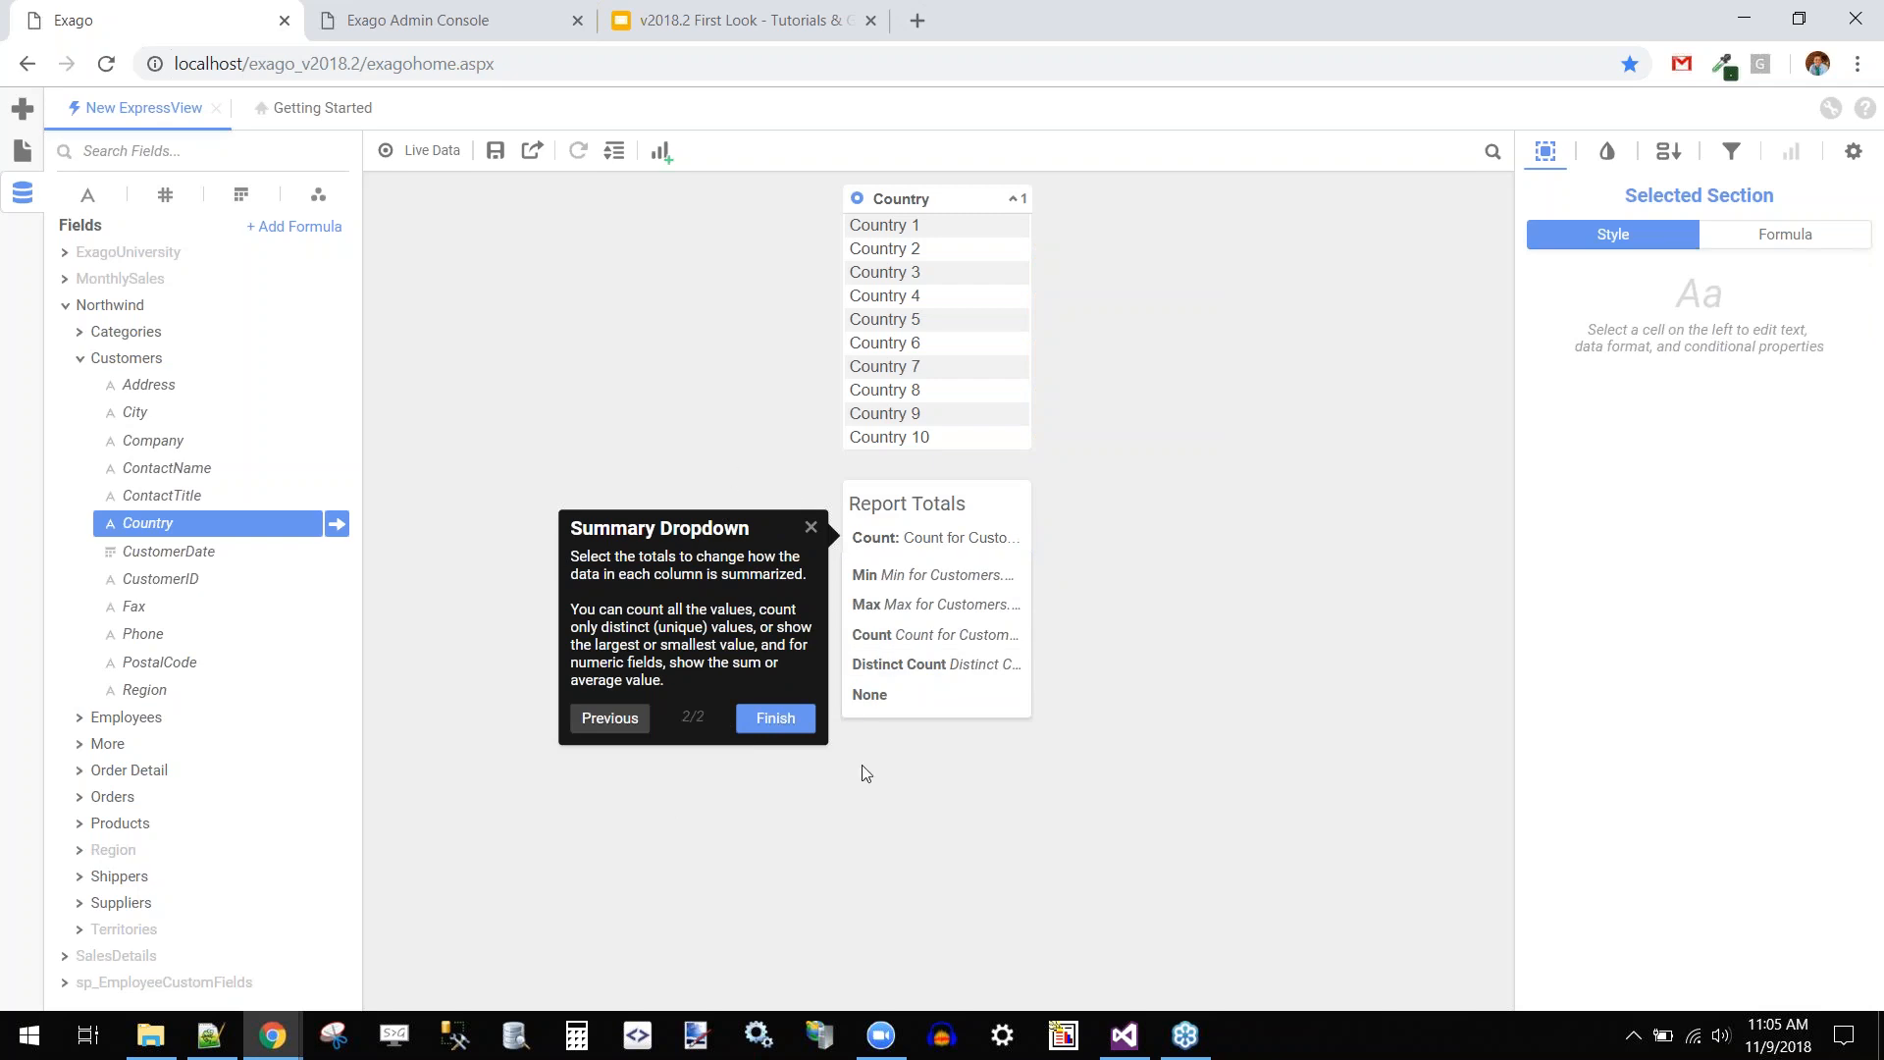
click(776, 719)
click(1547, 155)
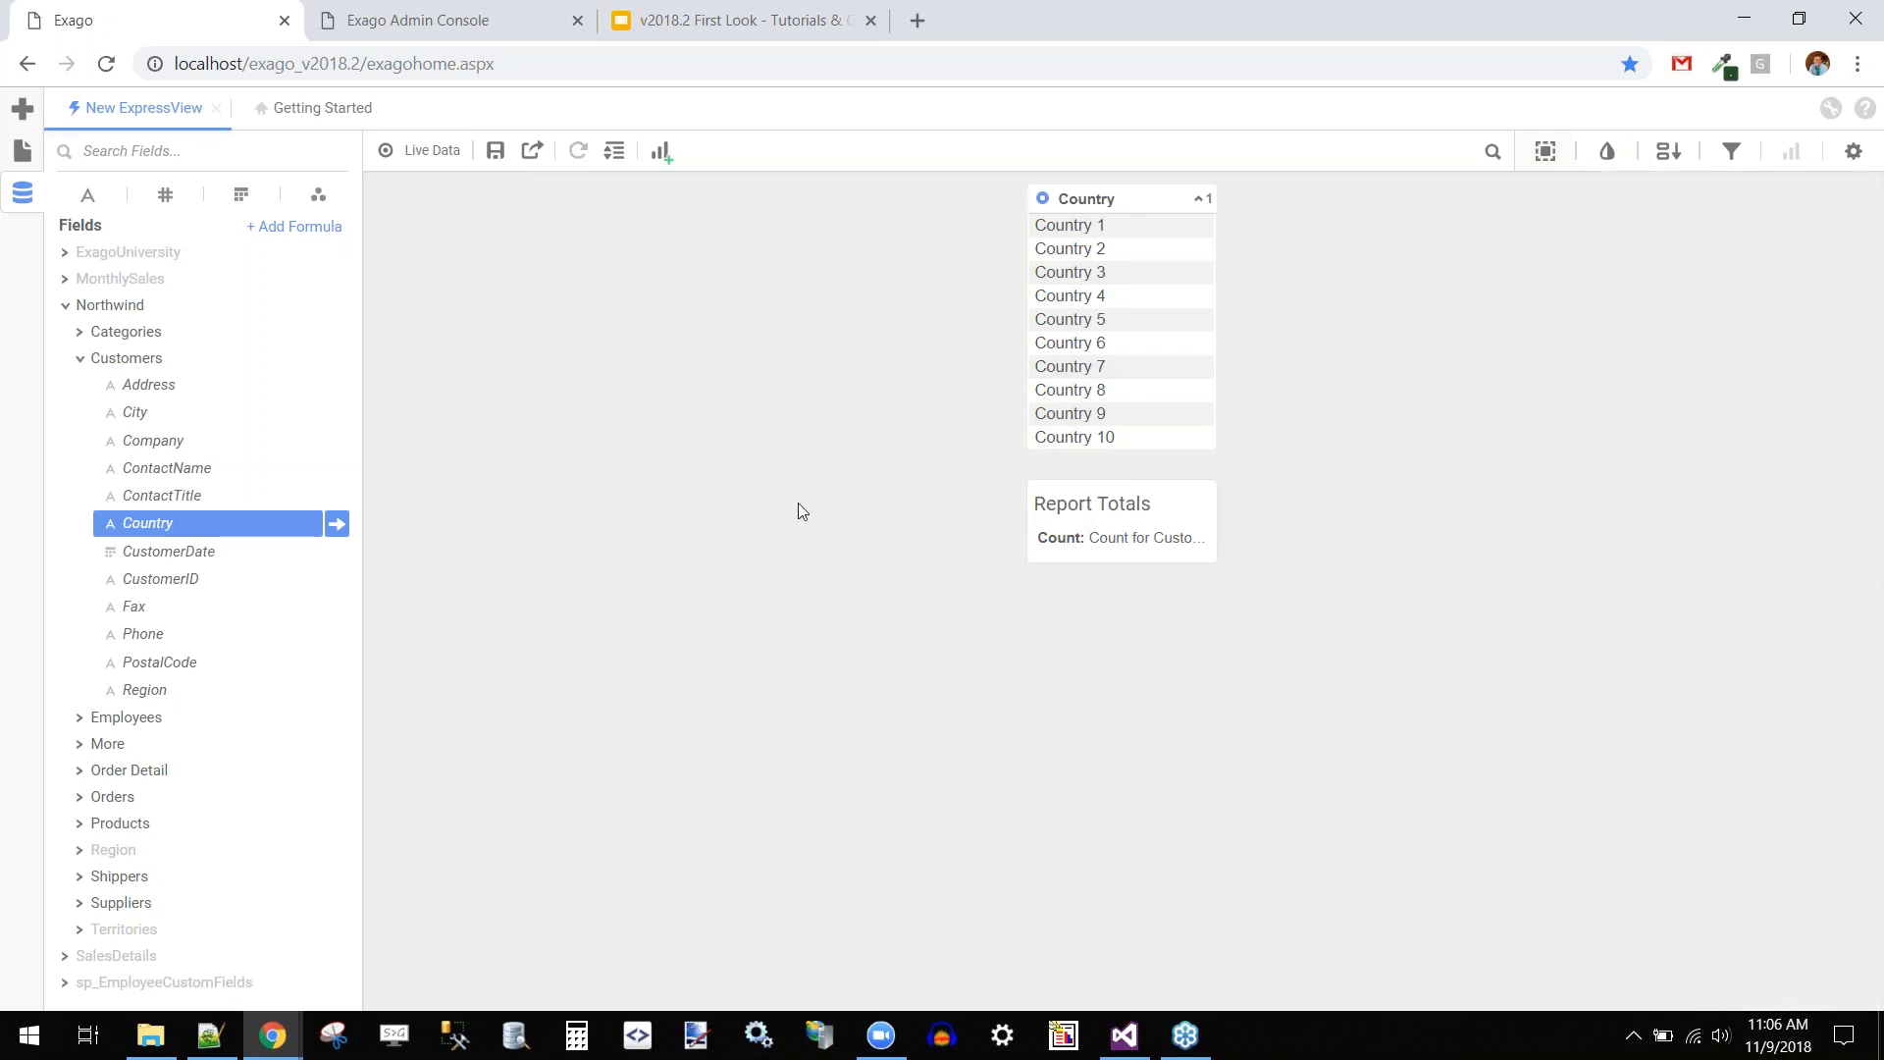
Add the Revenue field from the Order Detail category as a second column
click(126, 772)
double_click(161, 934)
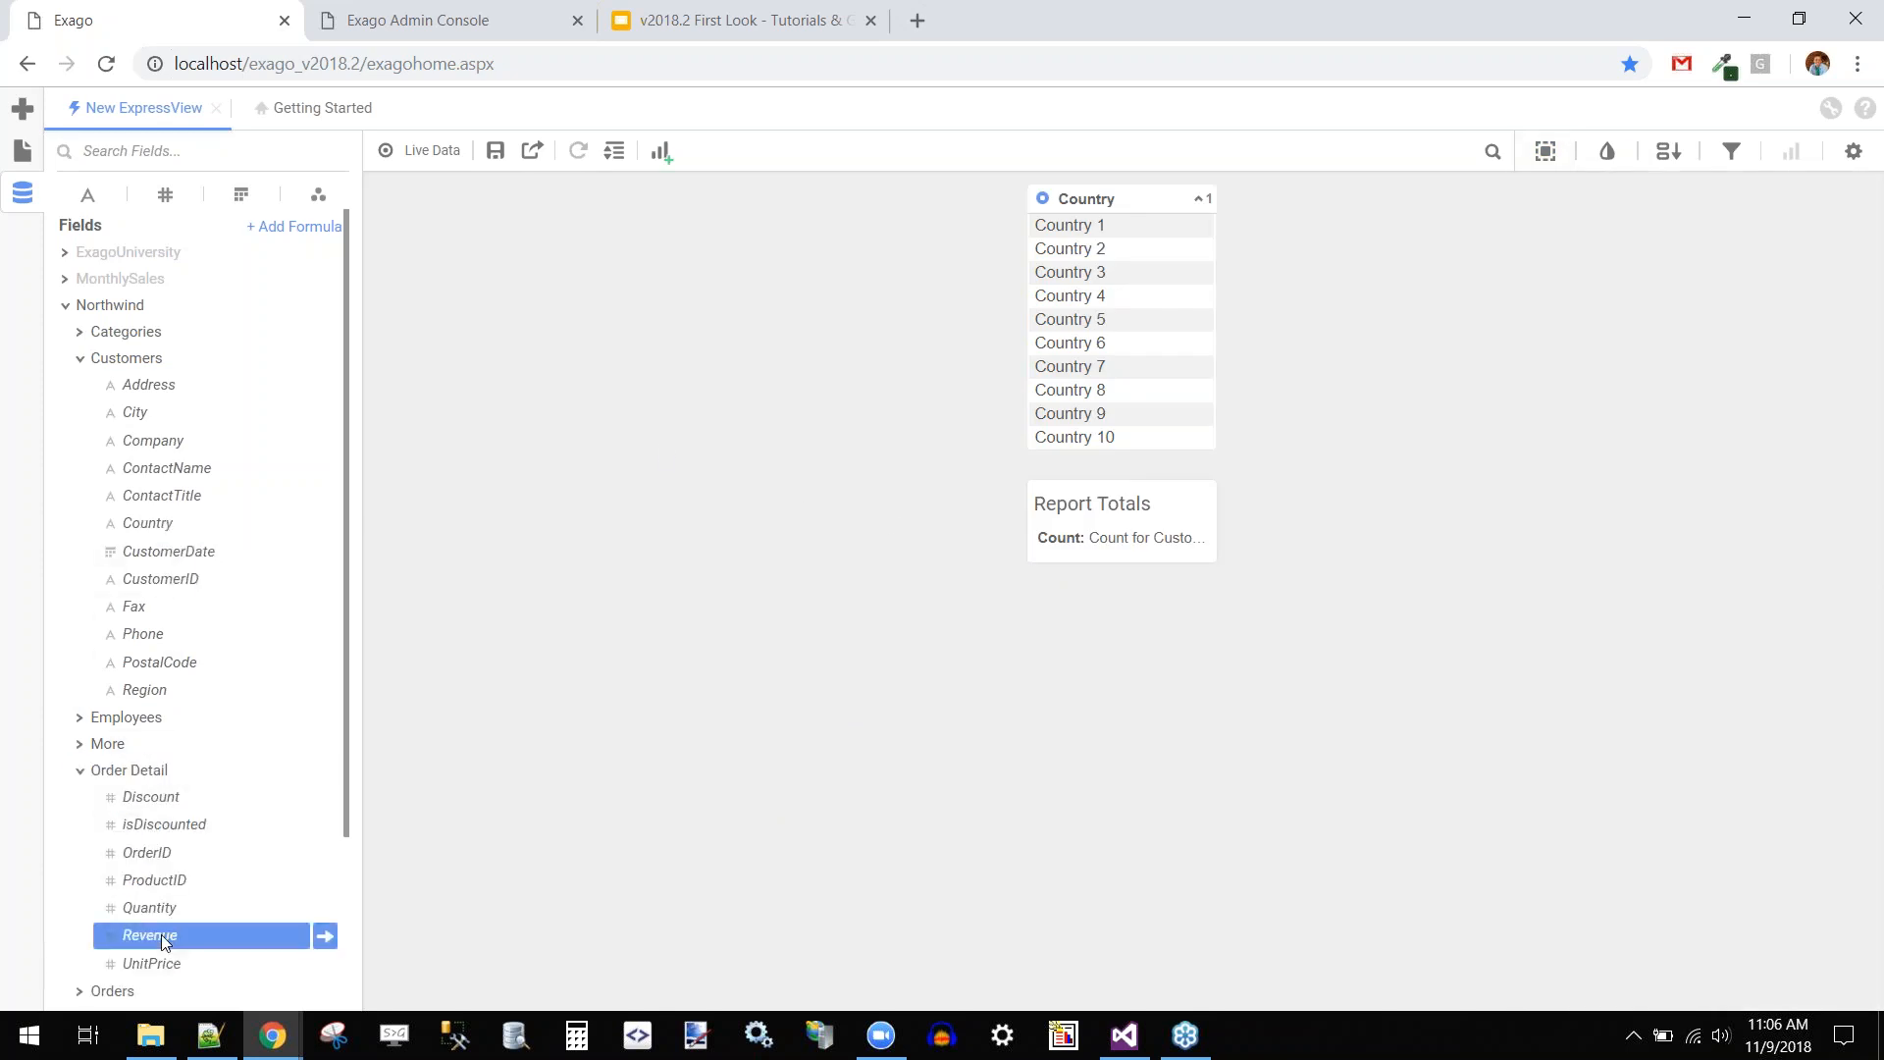
Group the ExpressView by Country, then read and finish the grouping tips
click(946, 200)
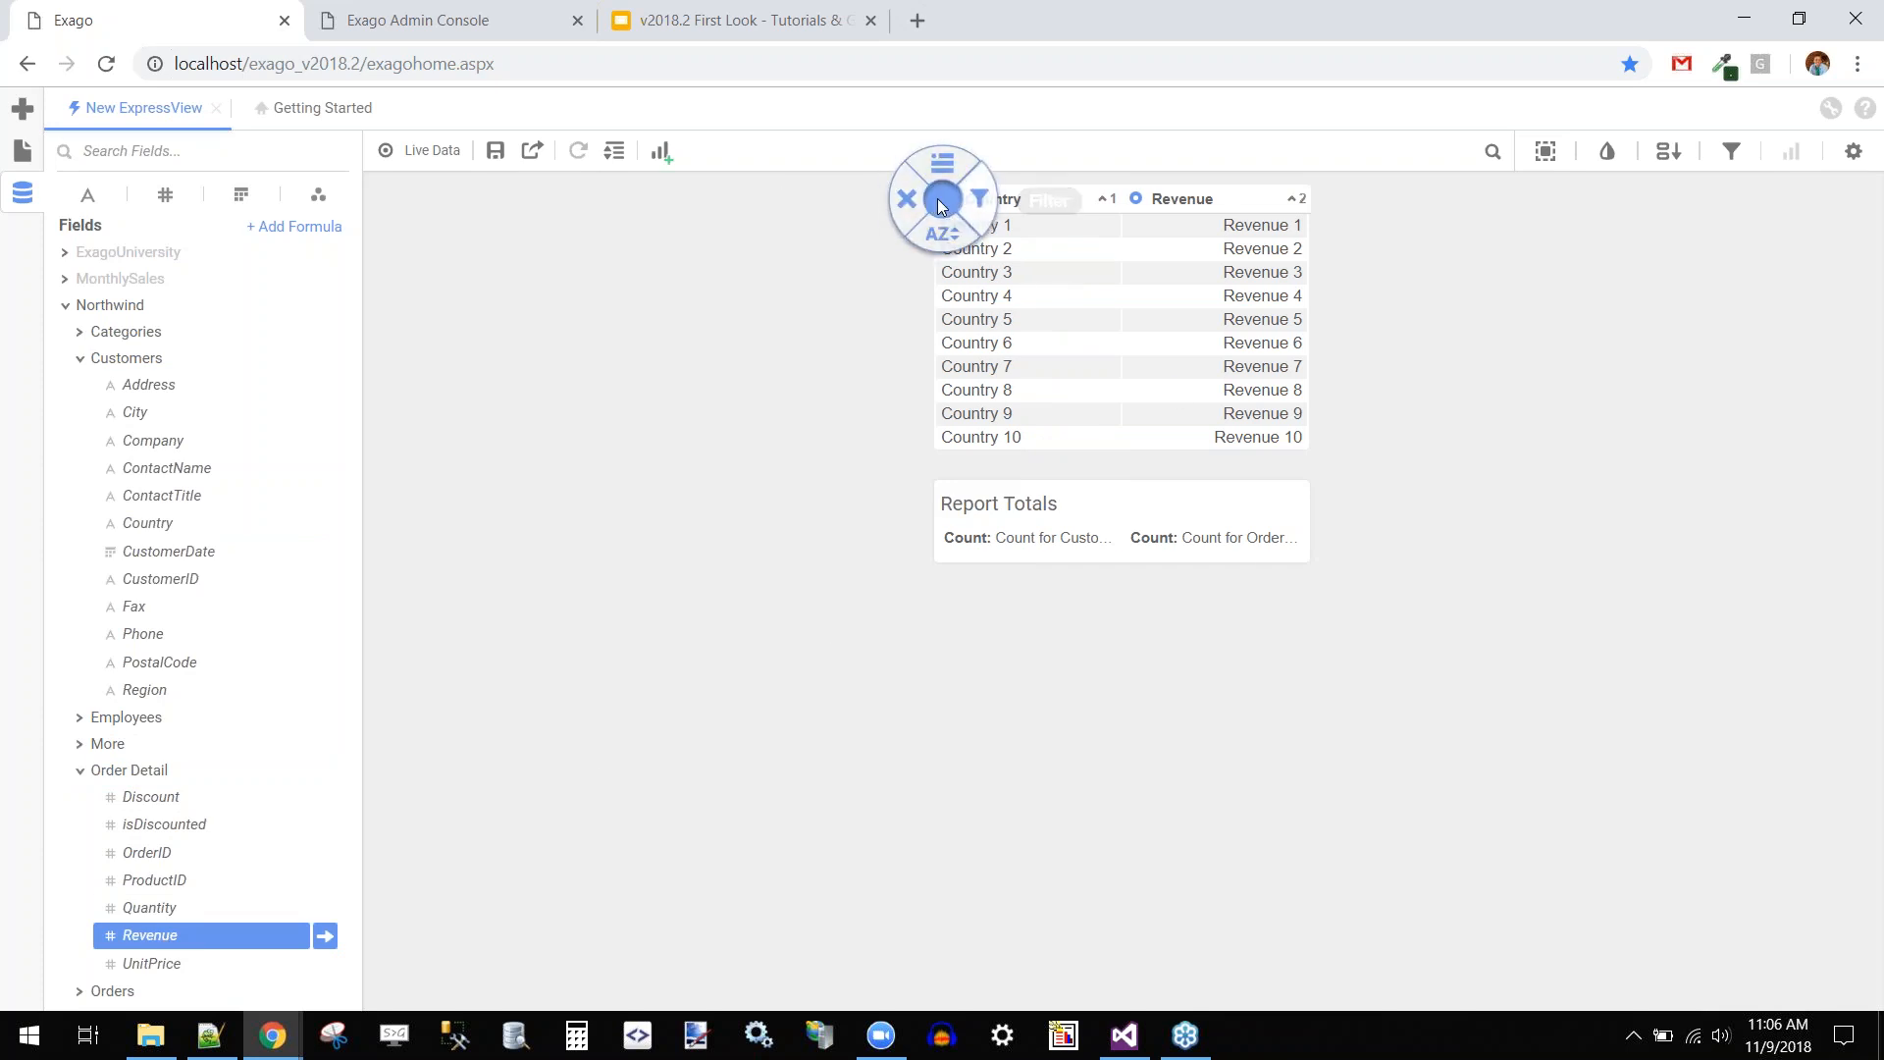
click(946, 159)
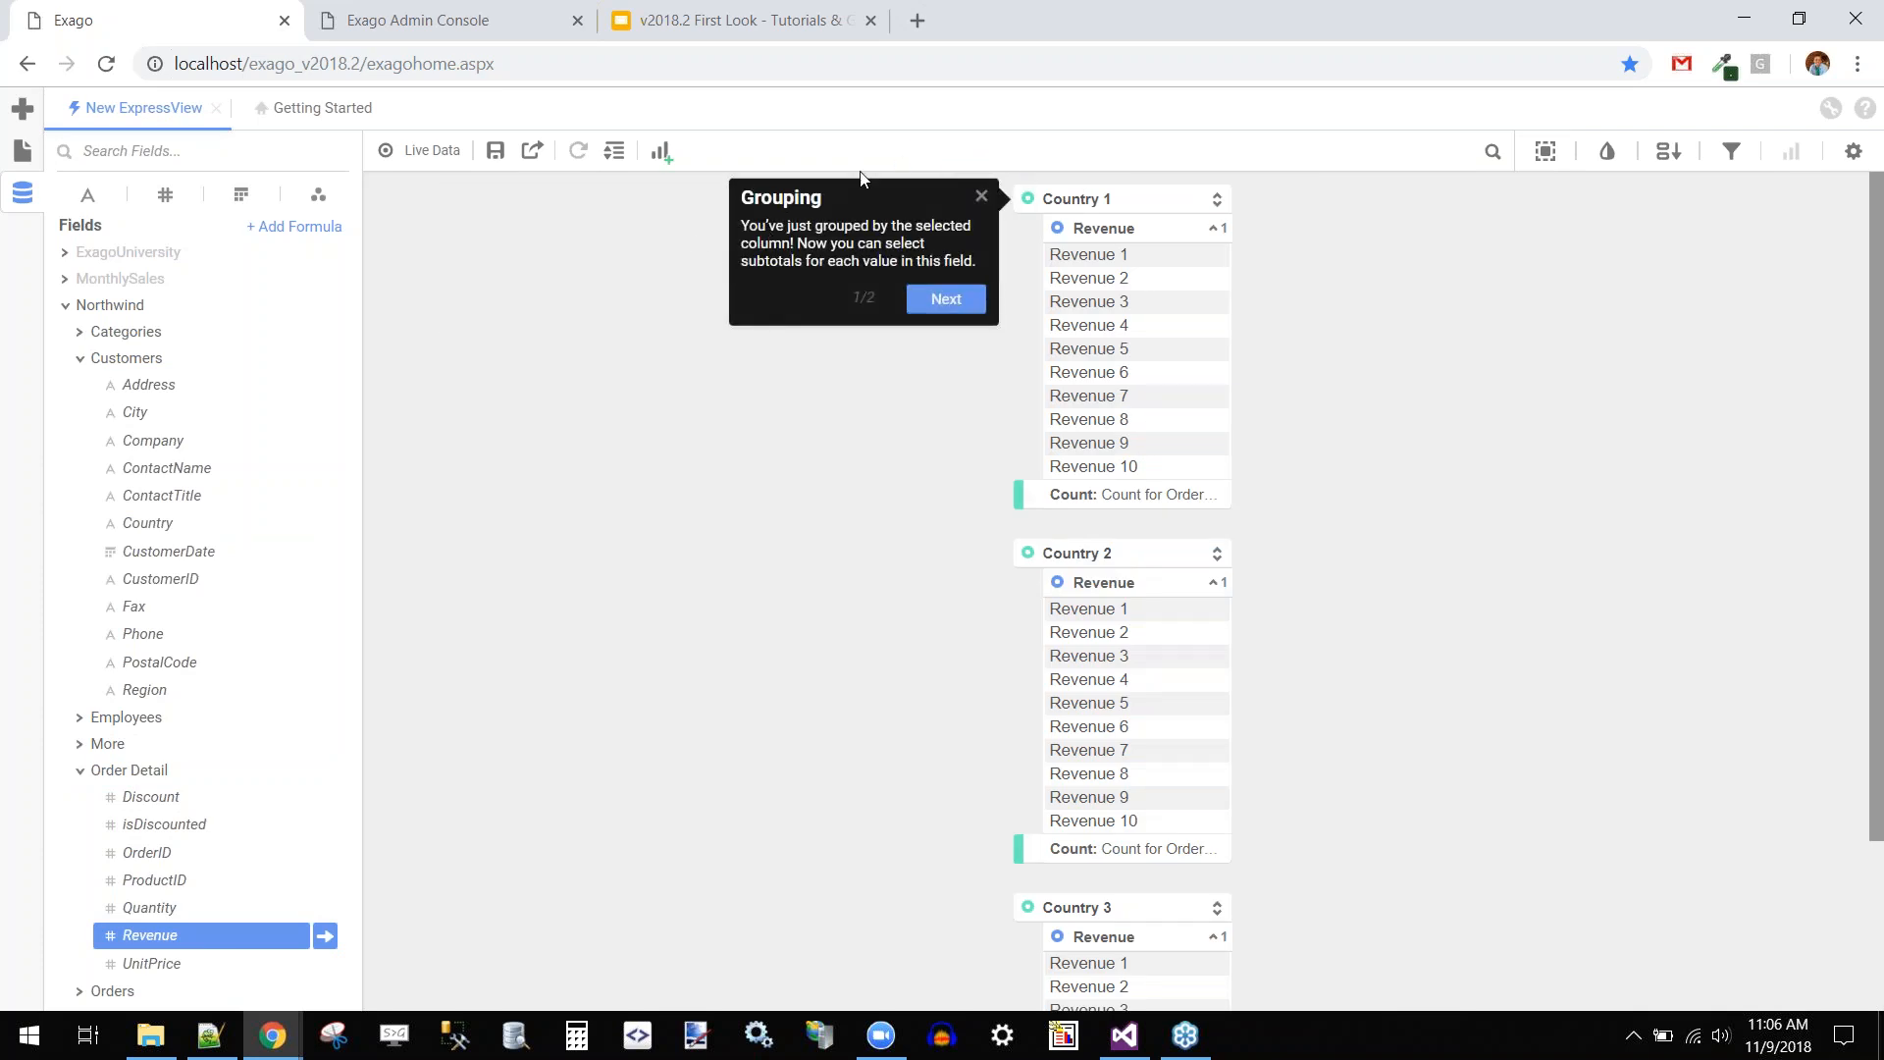
click(948, 300)
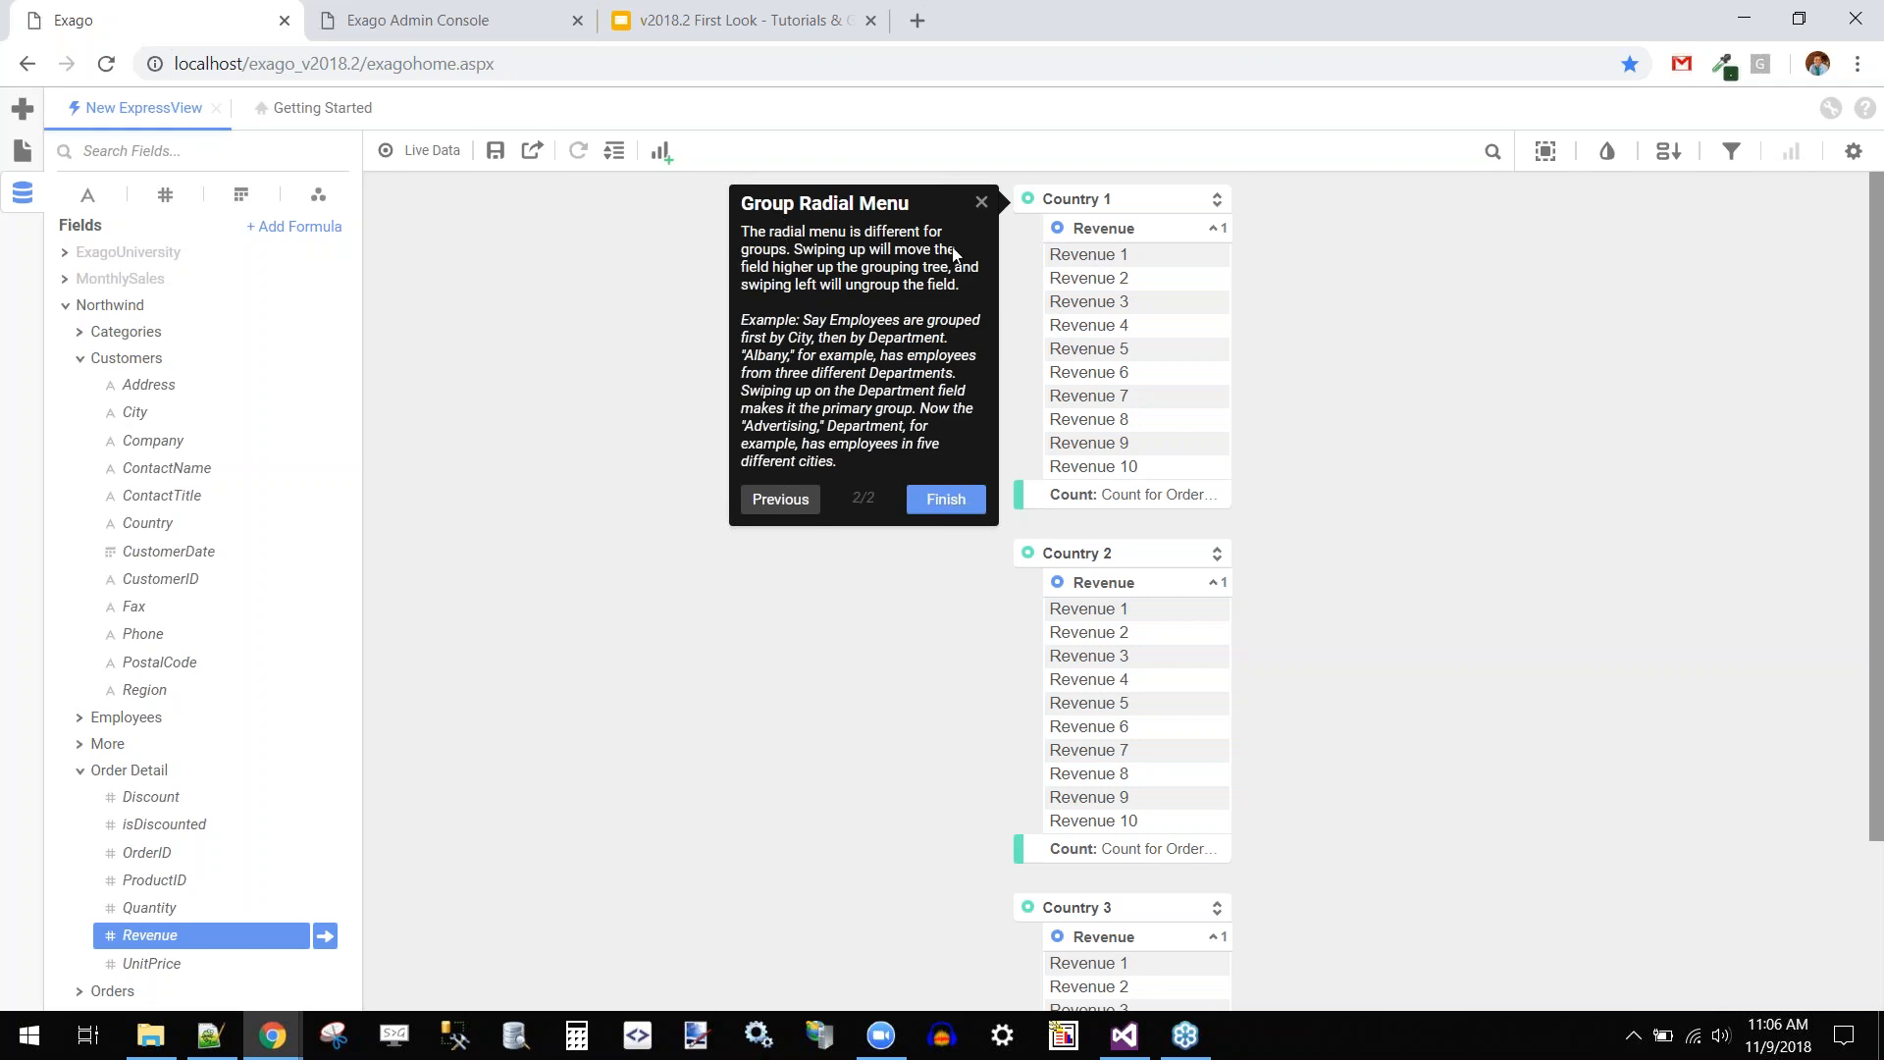
click(947, 501)
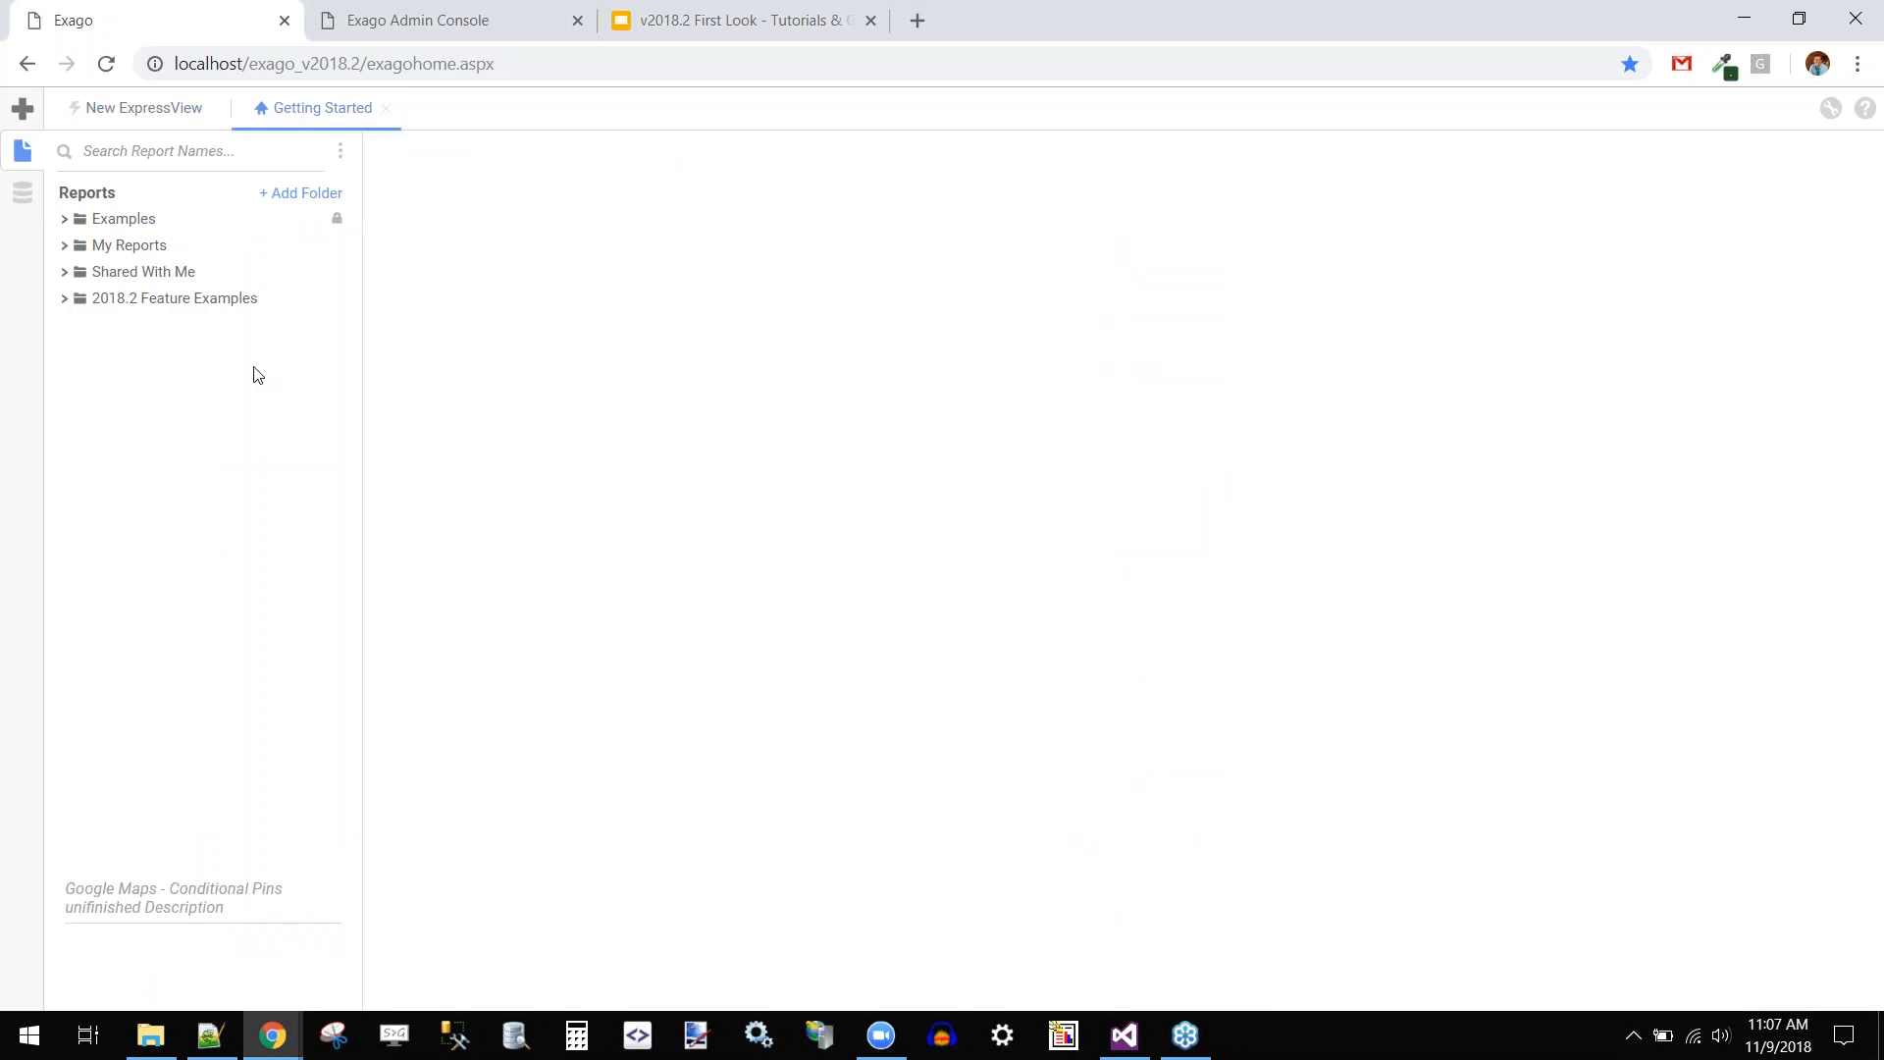
Open the unfinished Google Maps - Conditional Pins report from the 2018.2 Feature Examples folder and run it
click(232, 304)
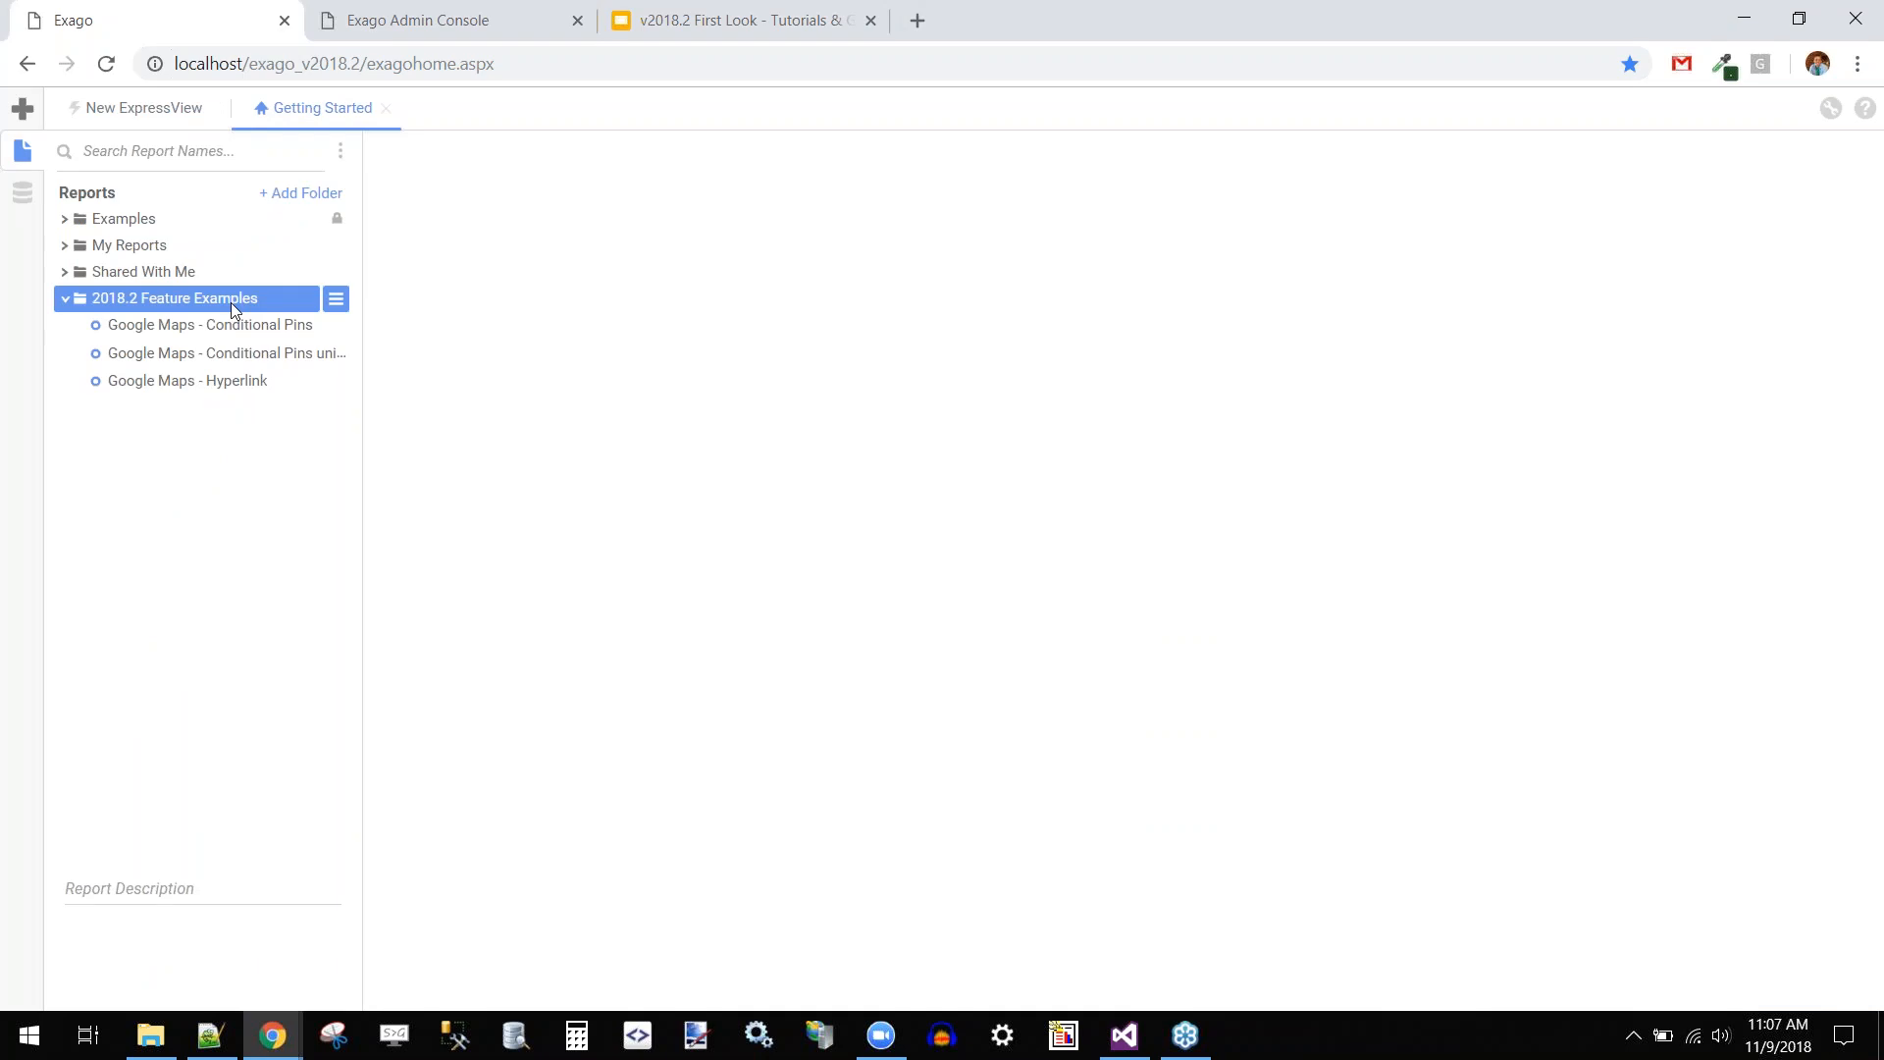
double_click(275, 357)
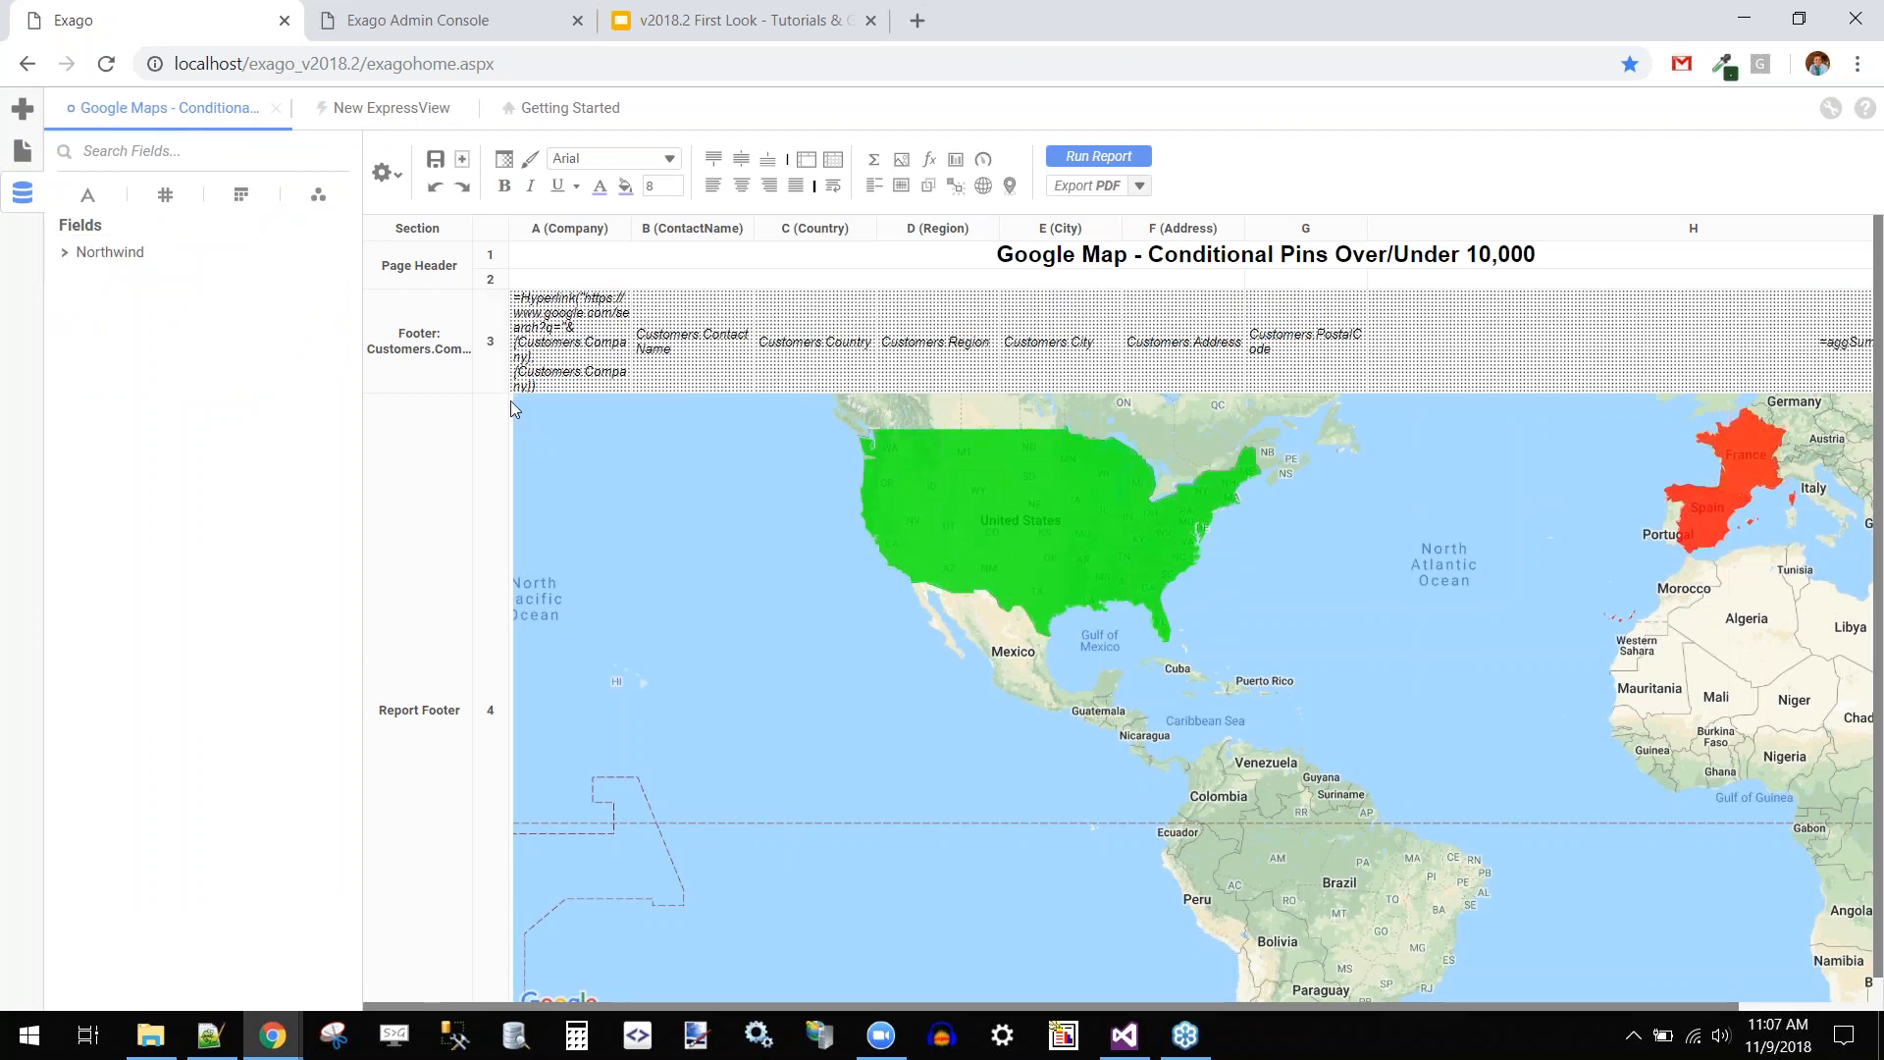
right_click(420, 348)
click(1346, 155)
click(1099, 156)
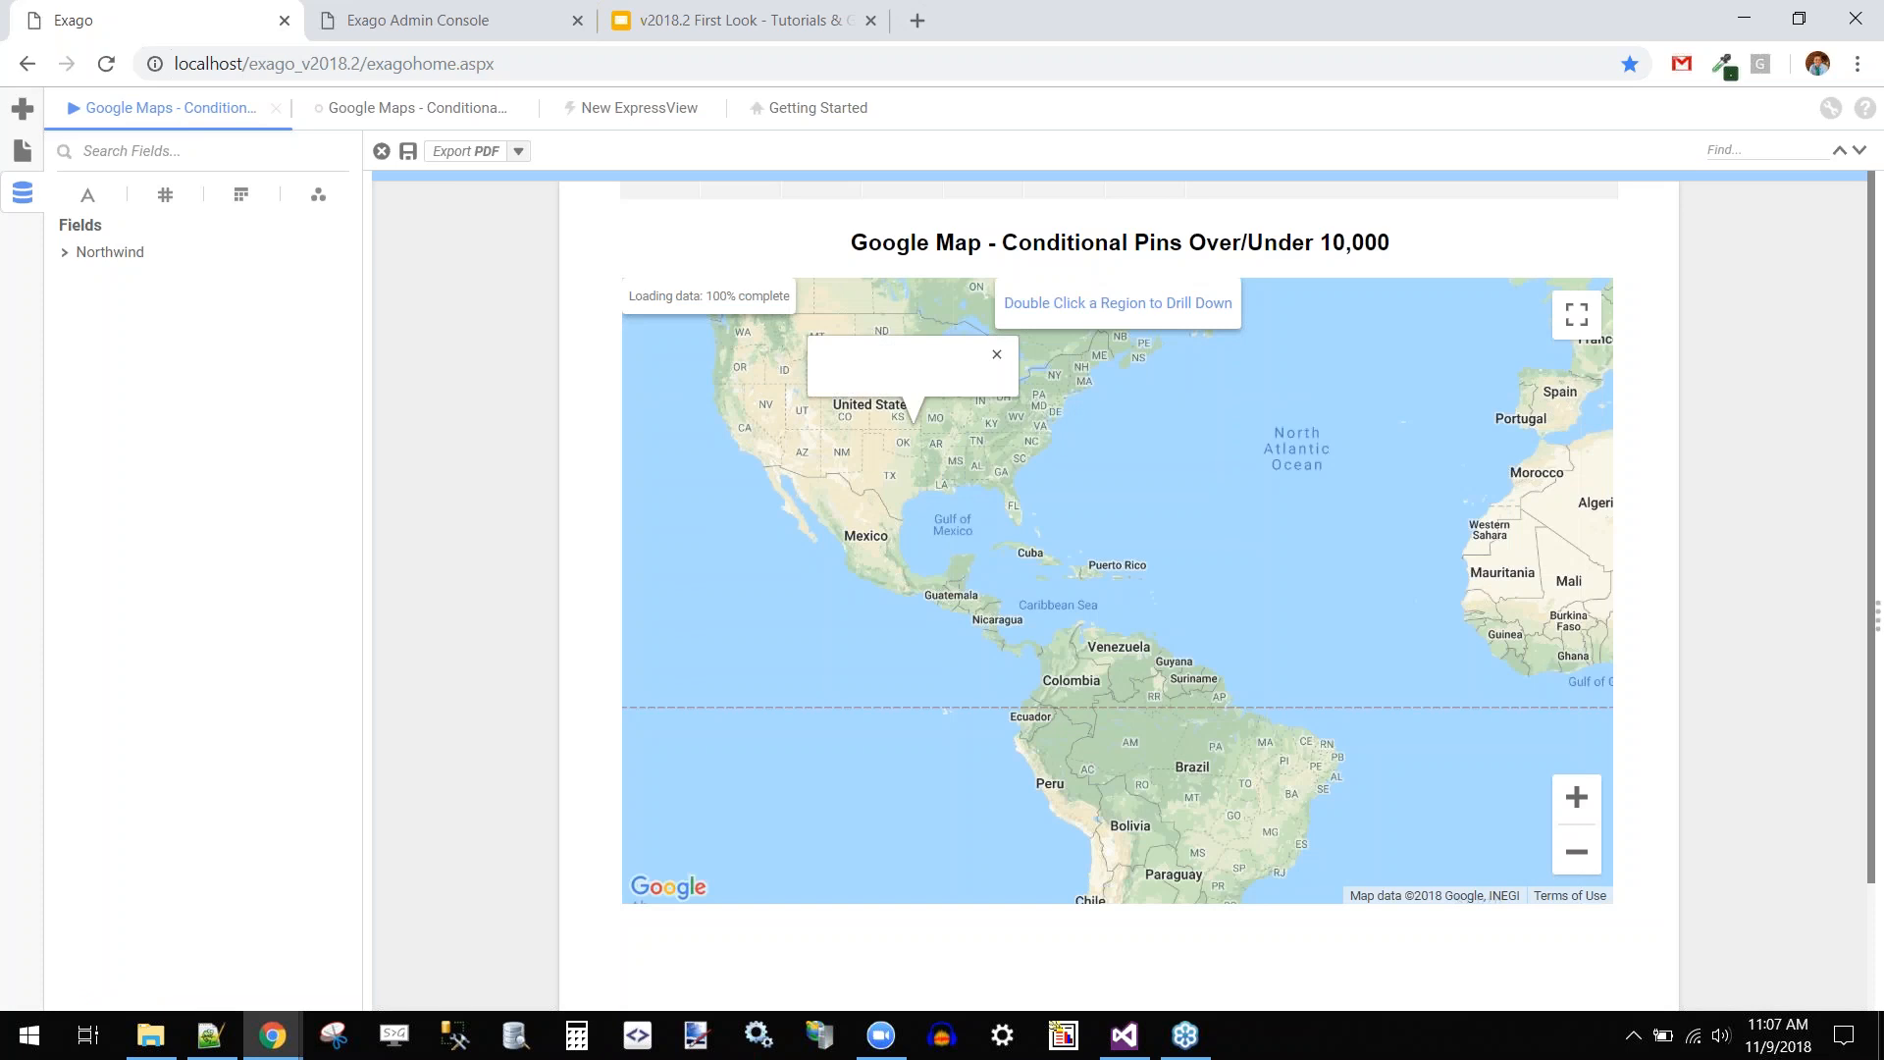
Drill down into the United States on the report map and inspect the revenue shown for individual states
double_click(748, 396)
click(793, 455)
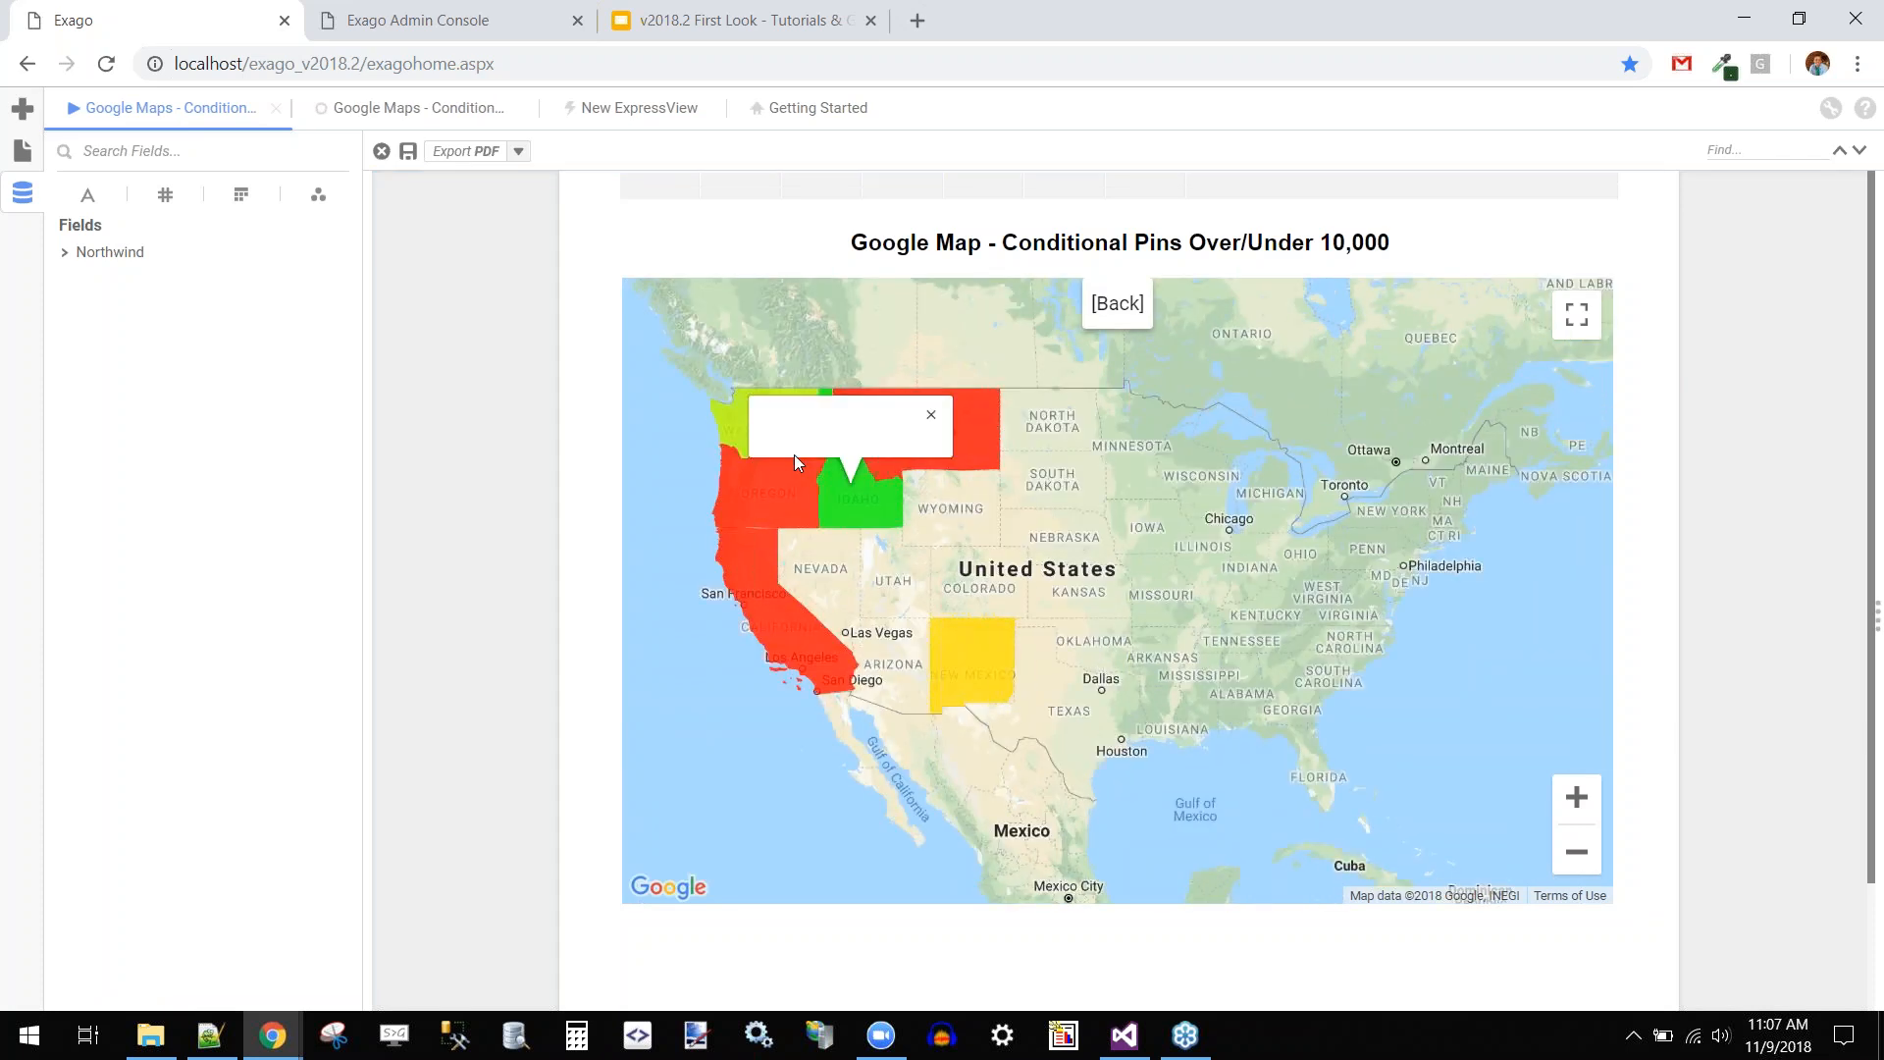
scroll(768, 435, up, 1)
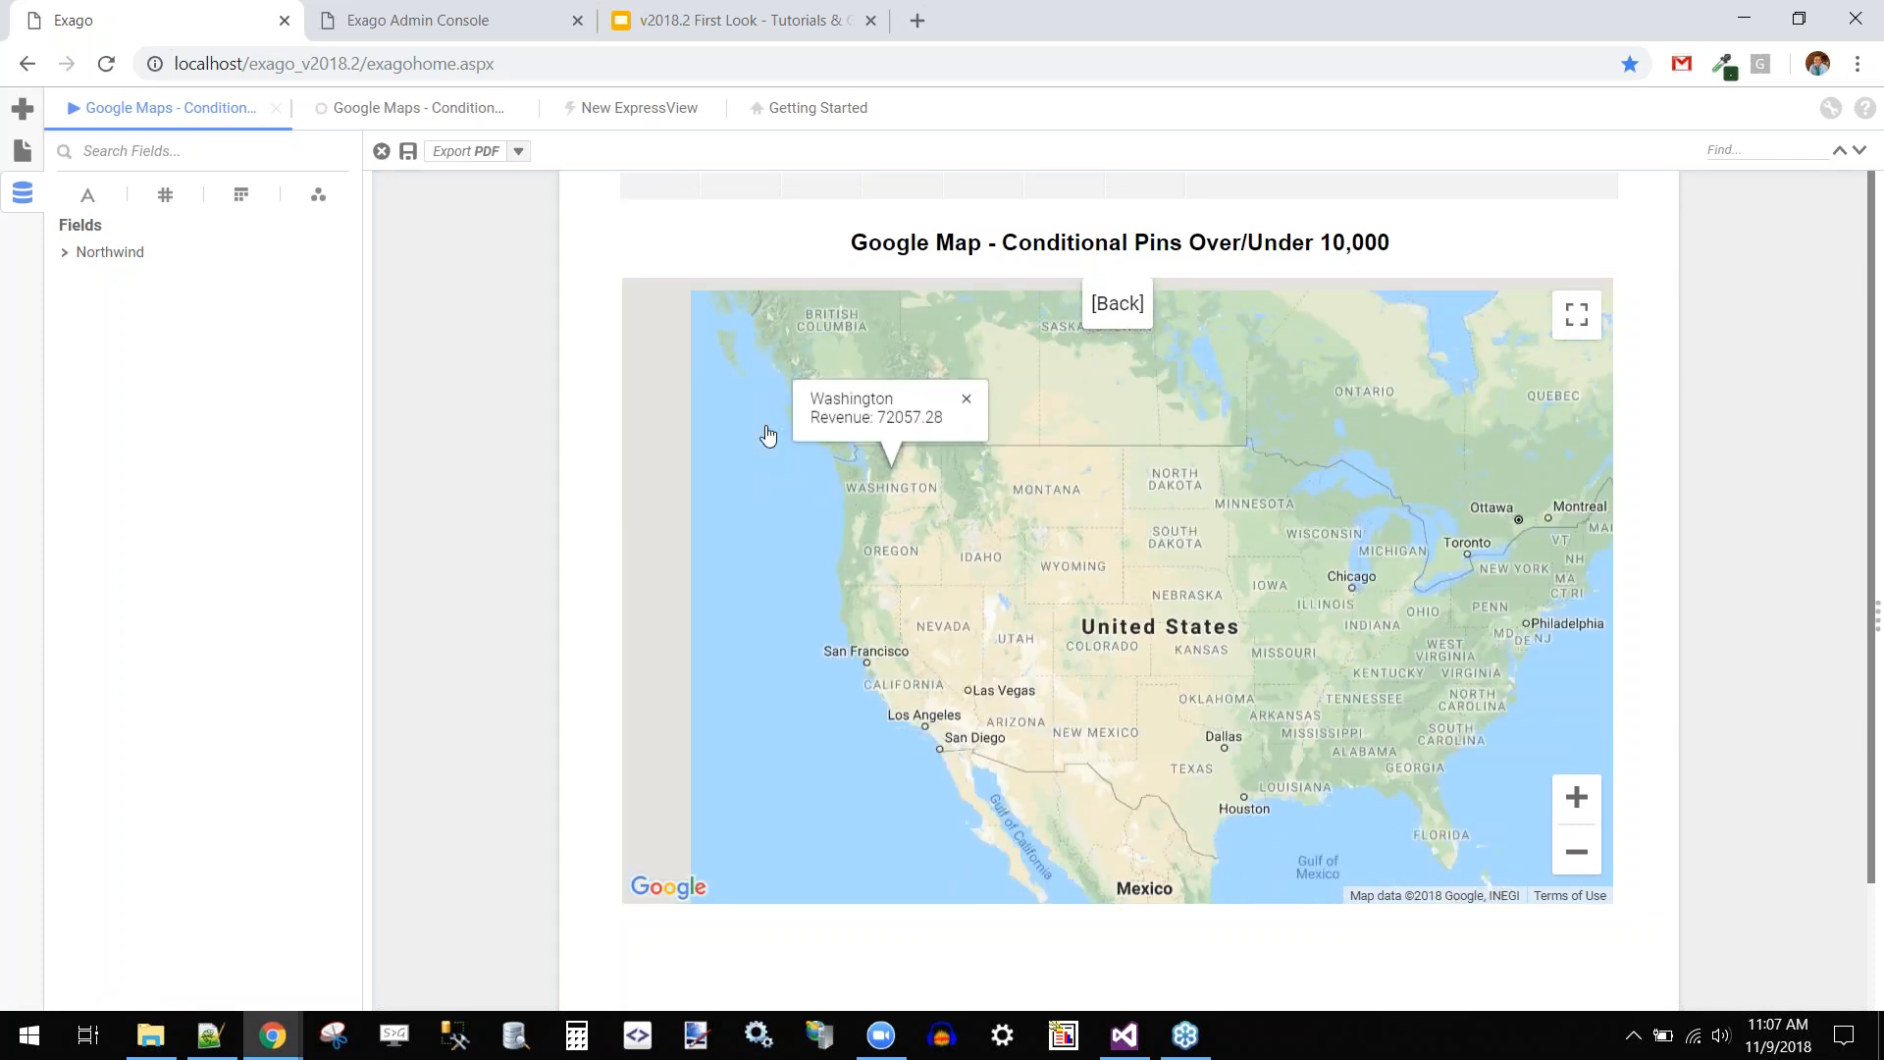
Examine the revenue of the individual customer pins in downtown Seattle on the Washington map
scroll(768, 435, up, 2)
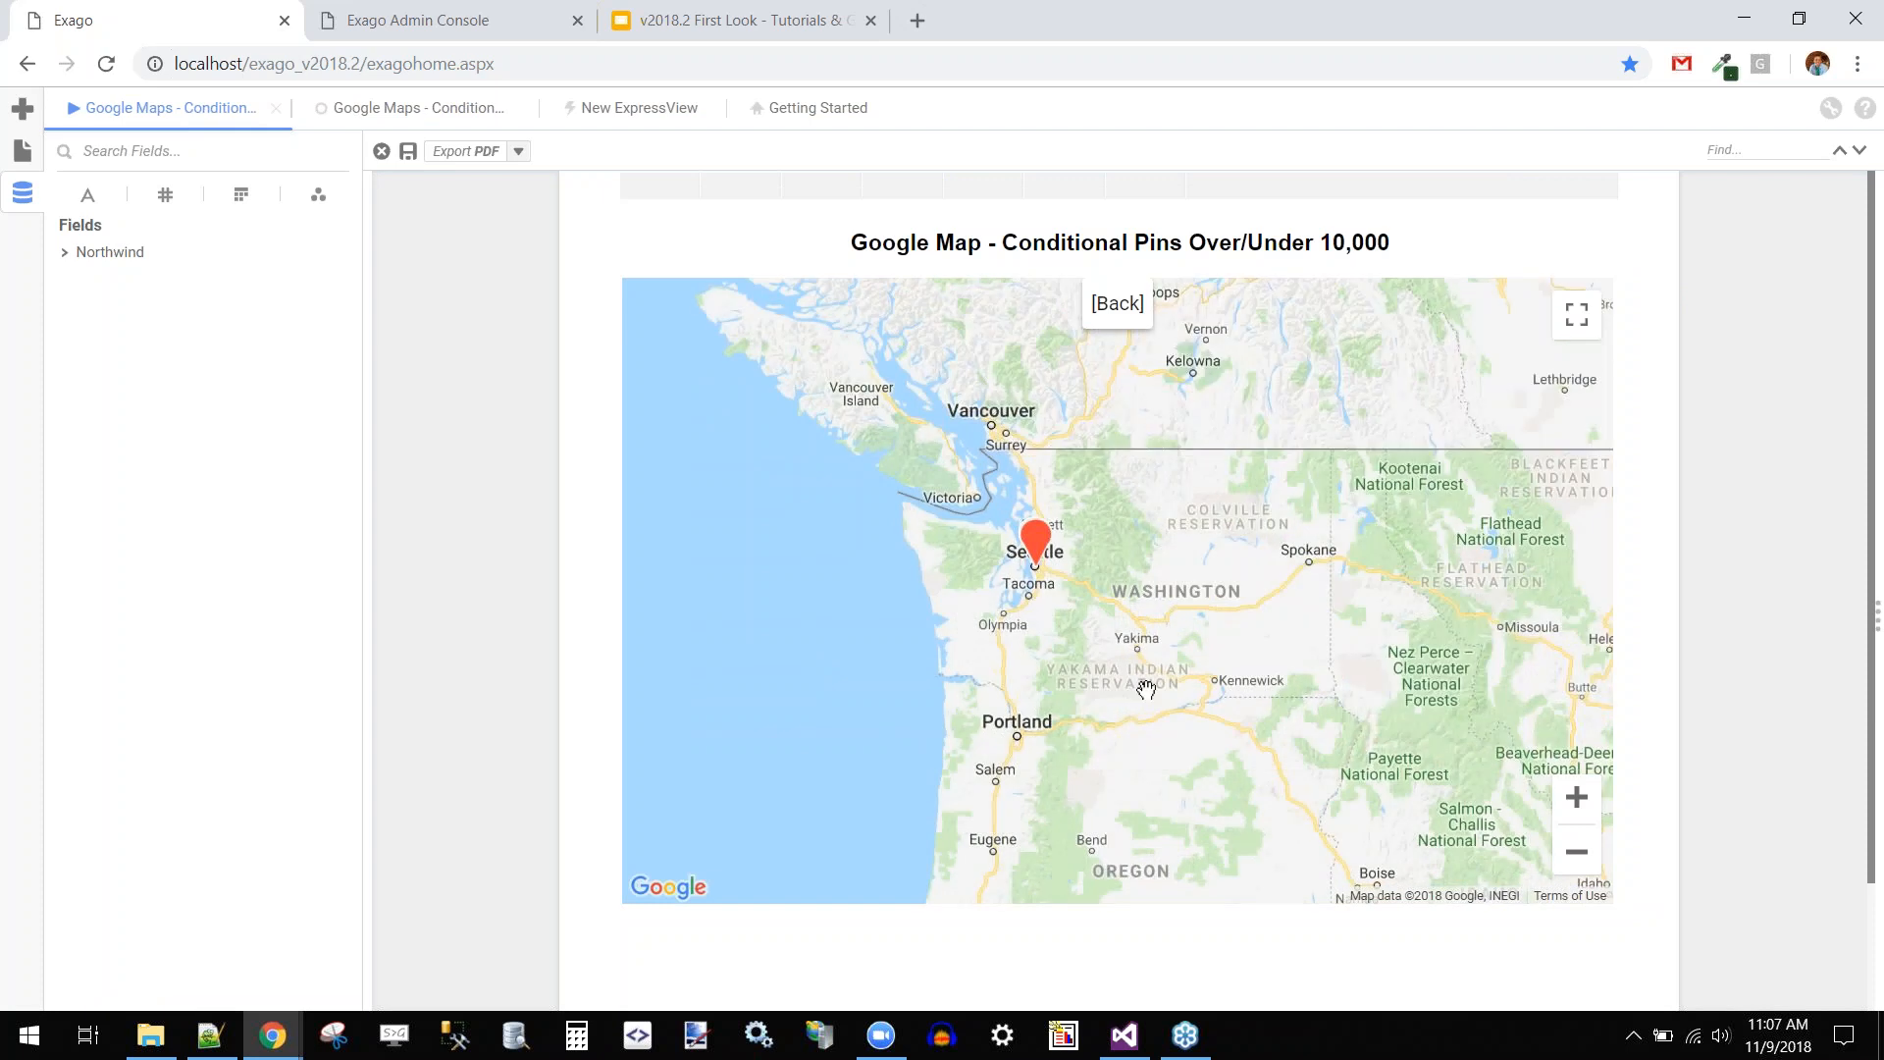
scroll(1052, 506, up, 4)
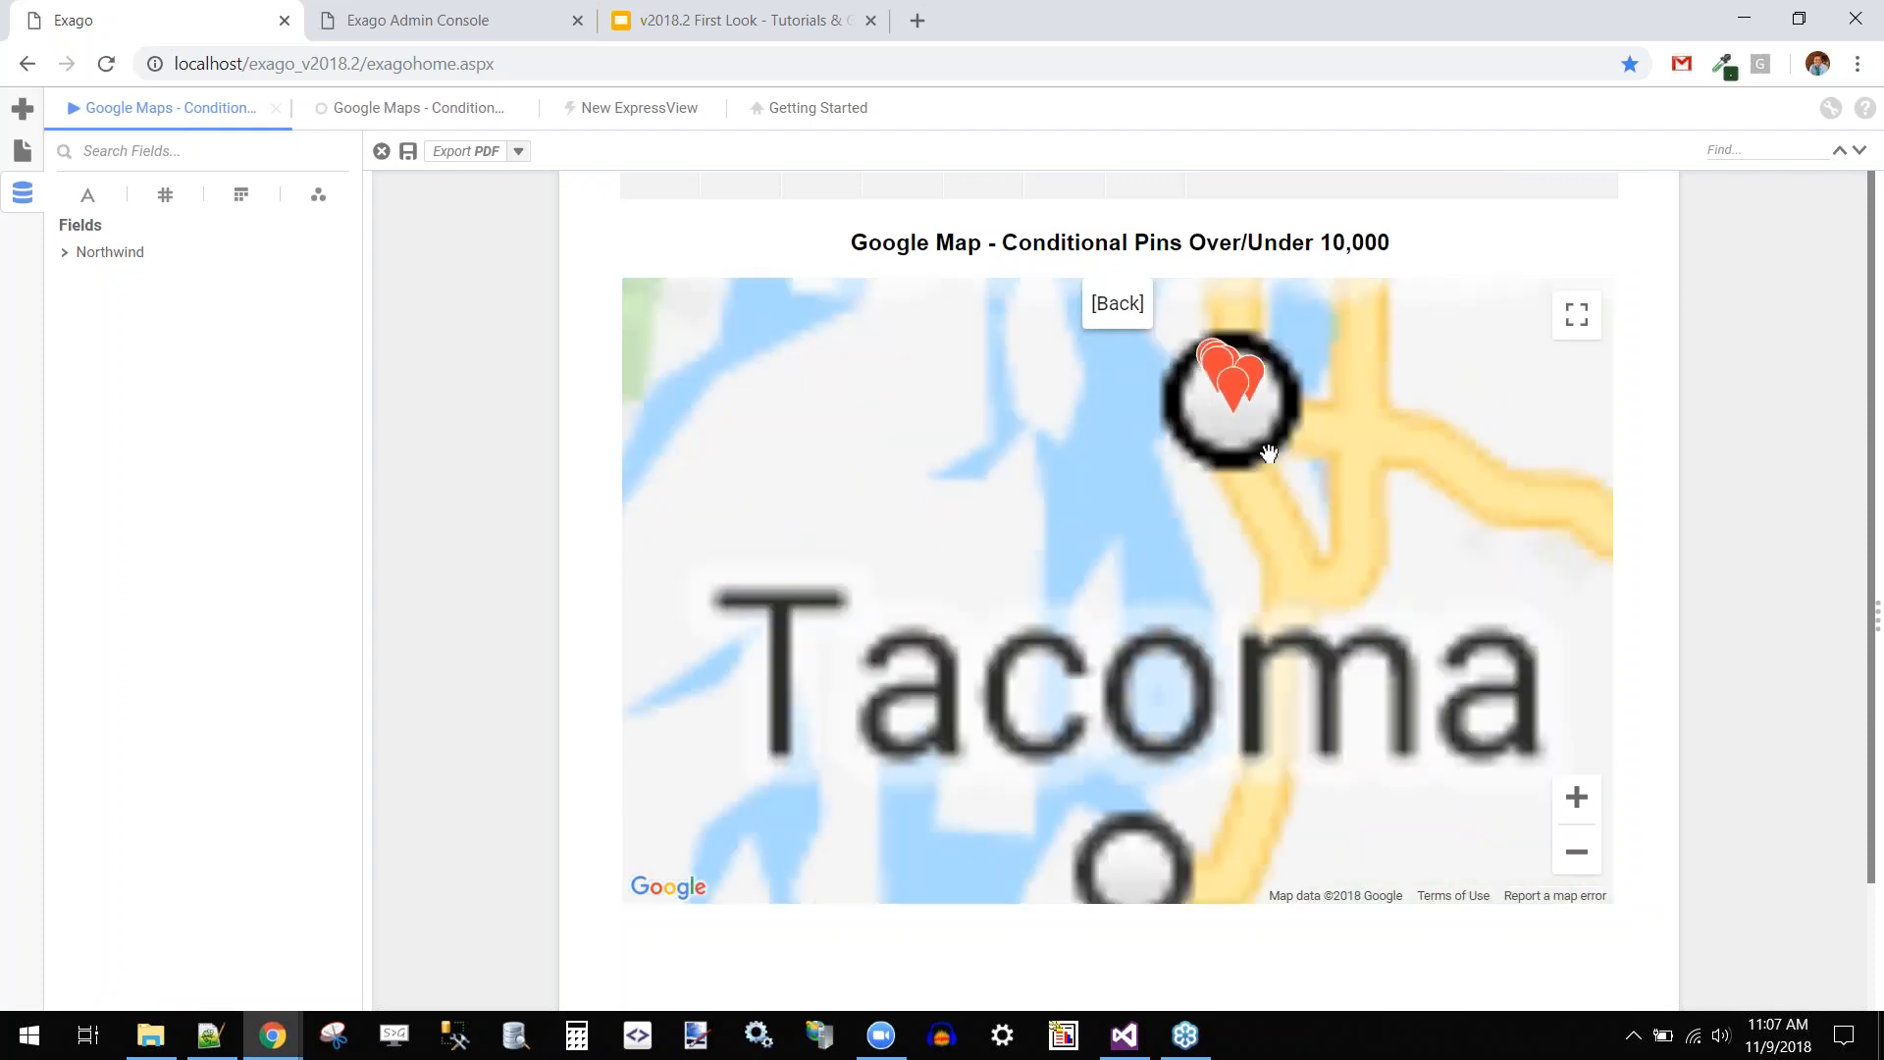
scroll(1275, 449, up, 3)
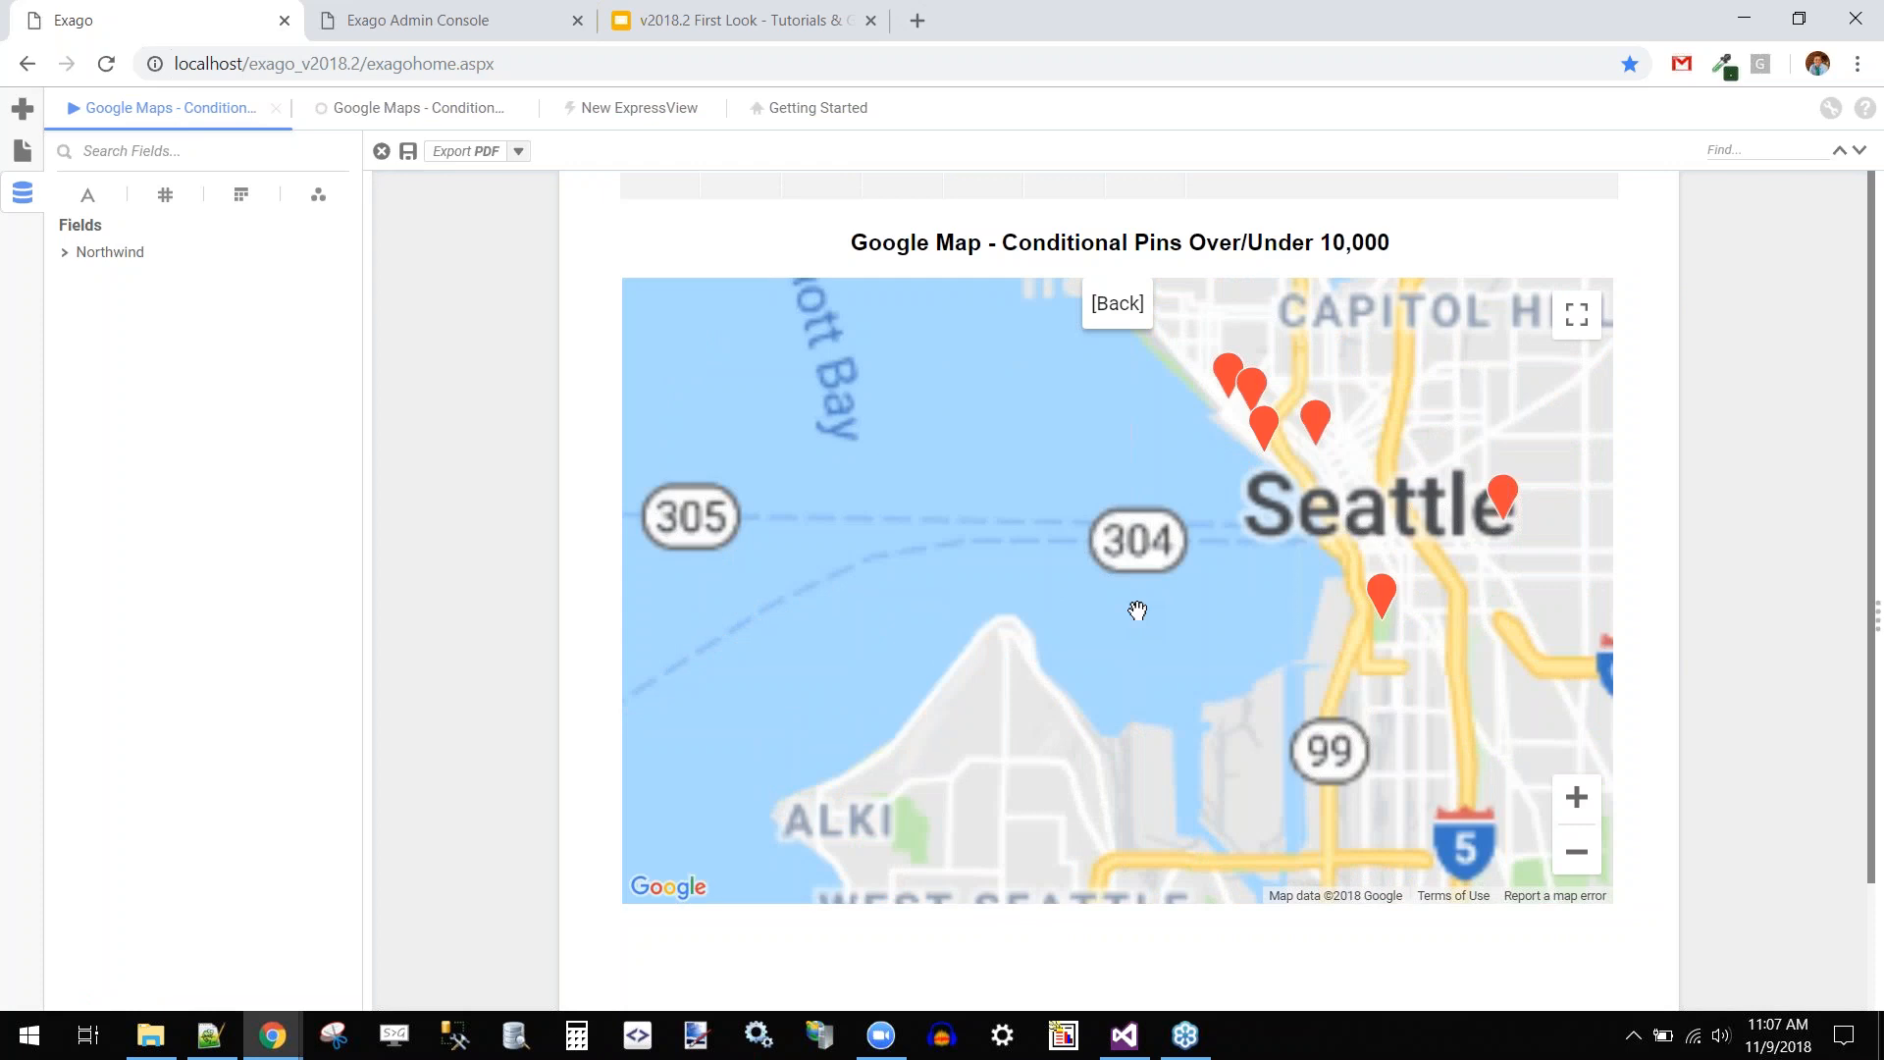
mouse_move(1275, 434)
drag(1171, 574, 977, 647)
mouse_move(1131, 491)
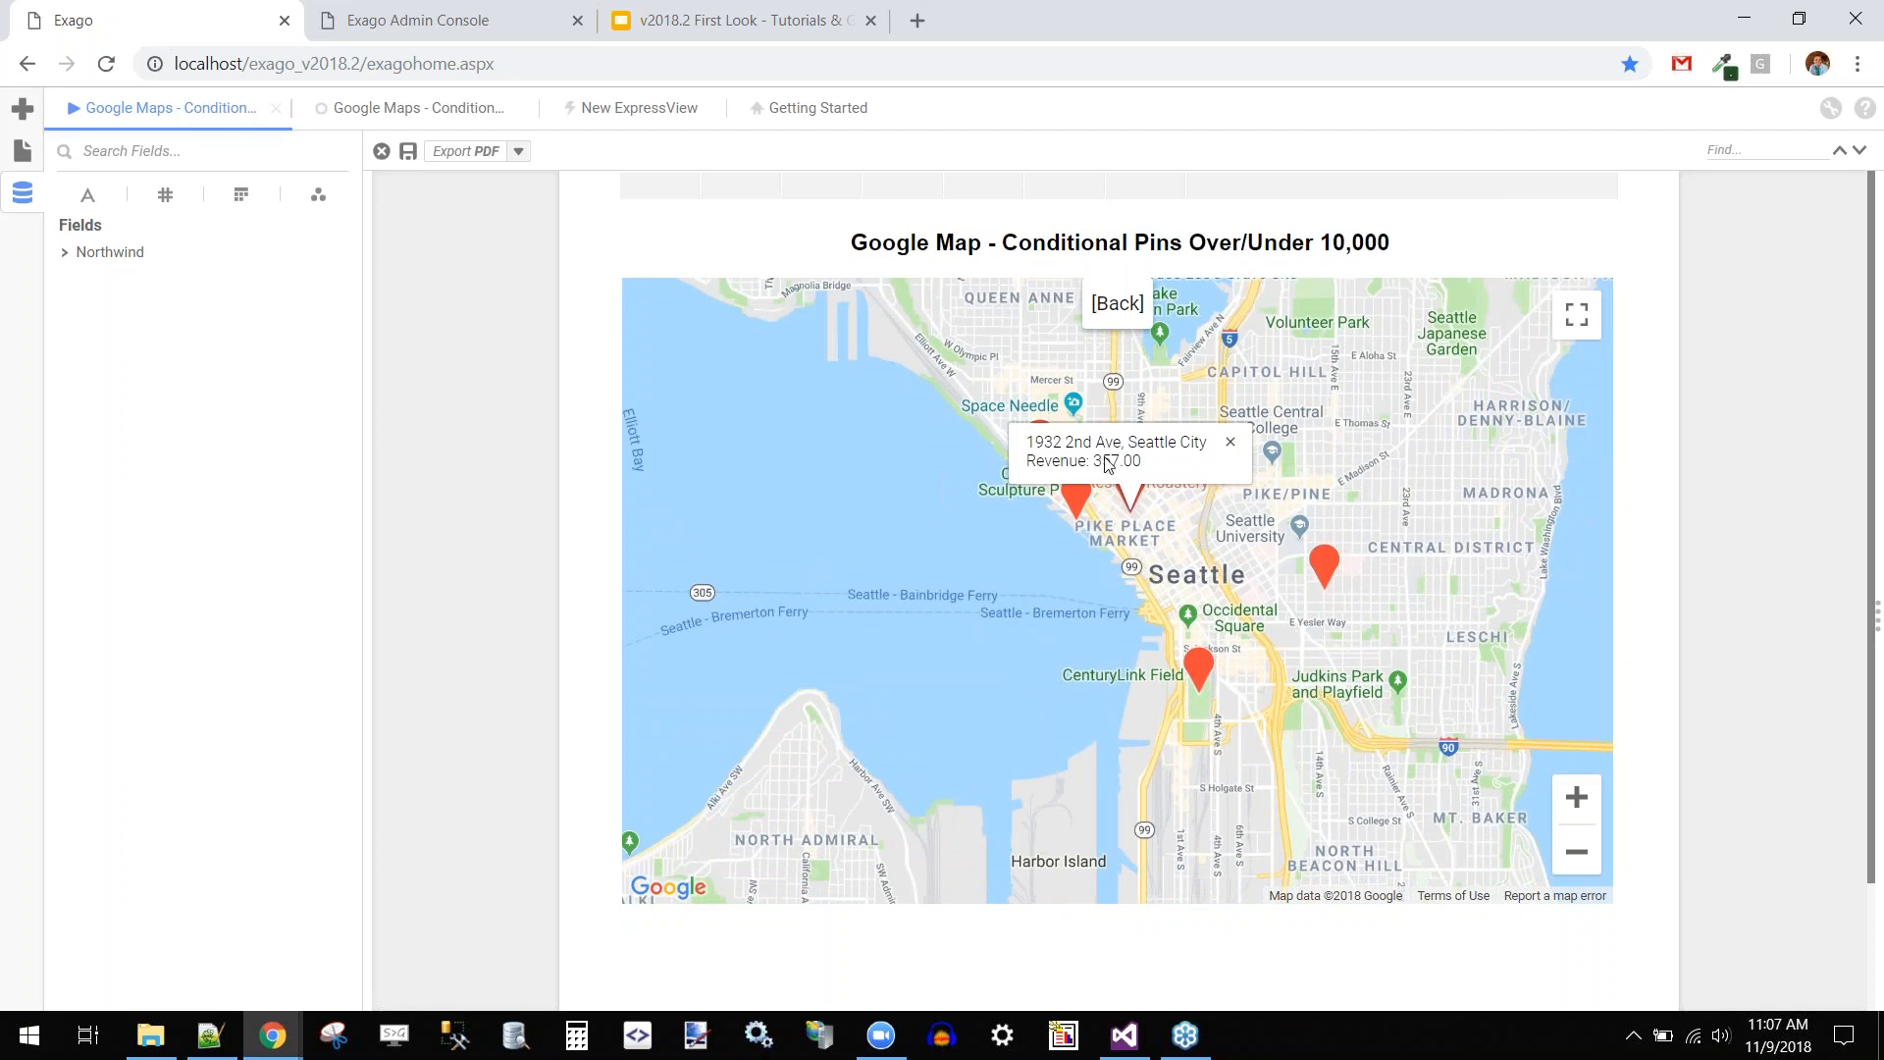
mouse_move(1069, 530)
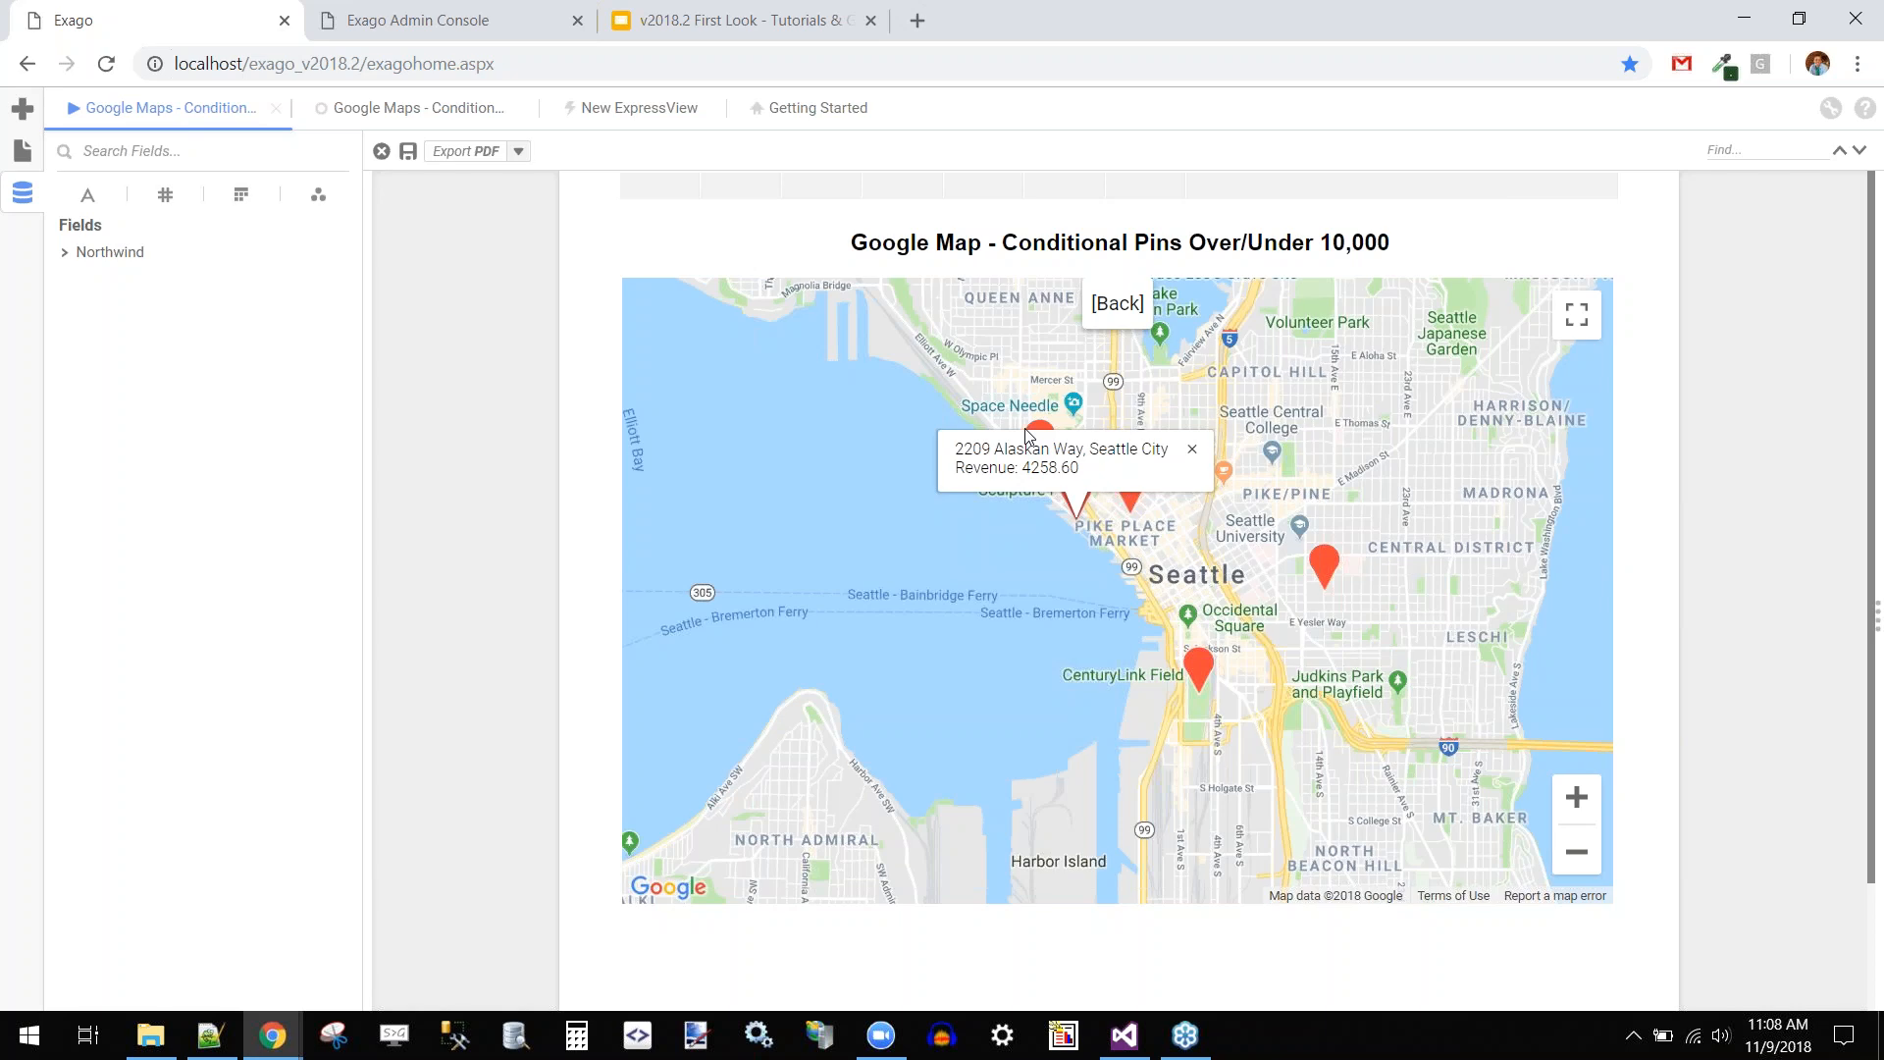
click(1039, 434)
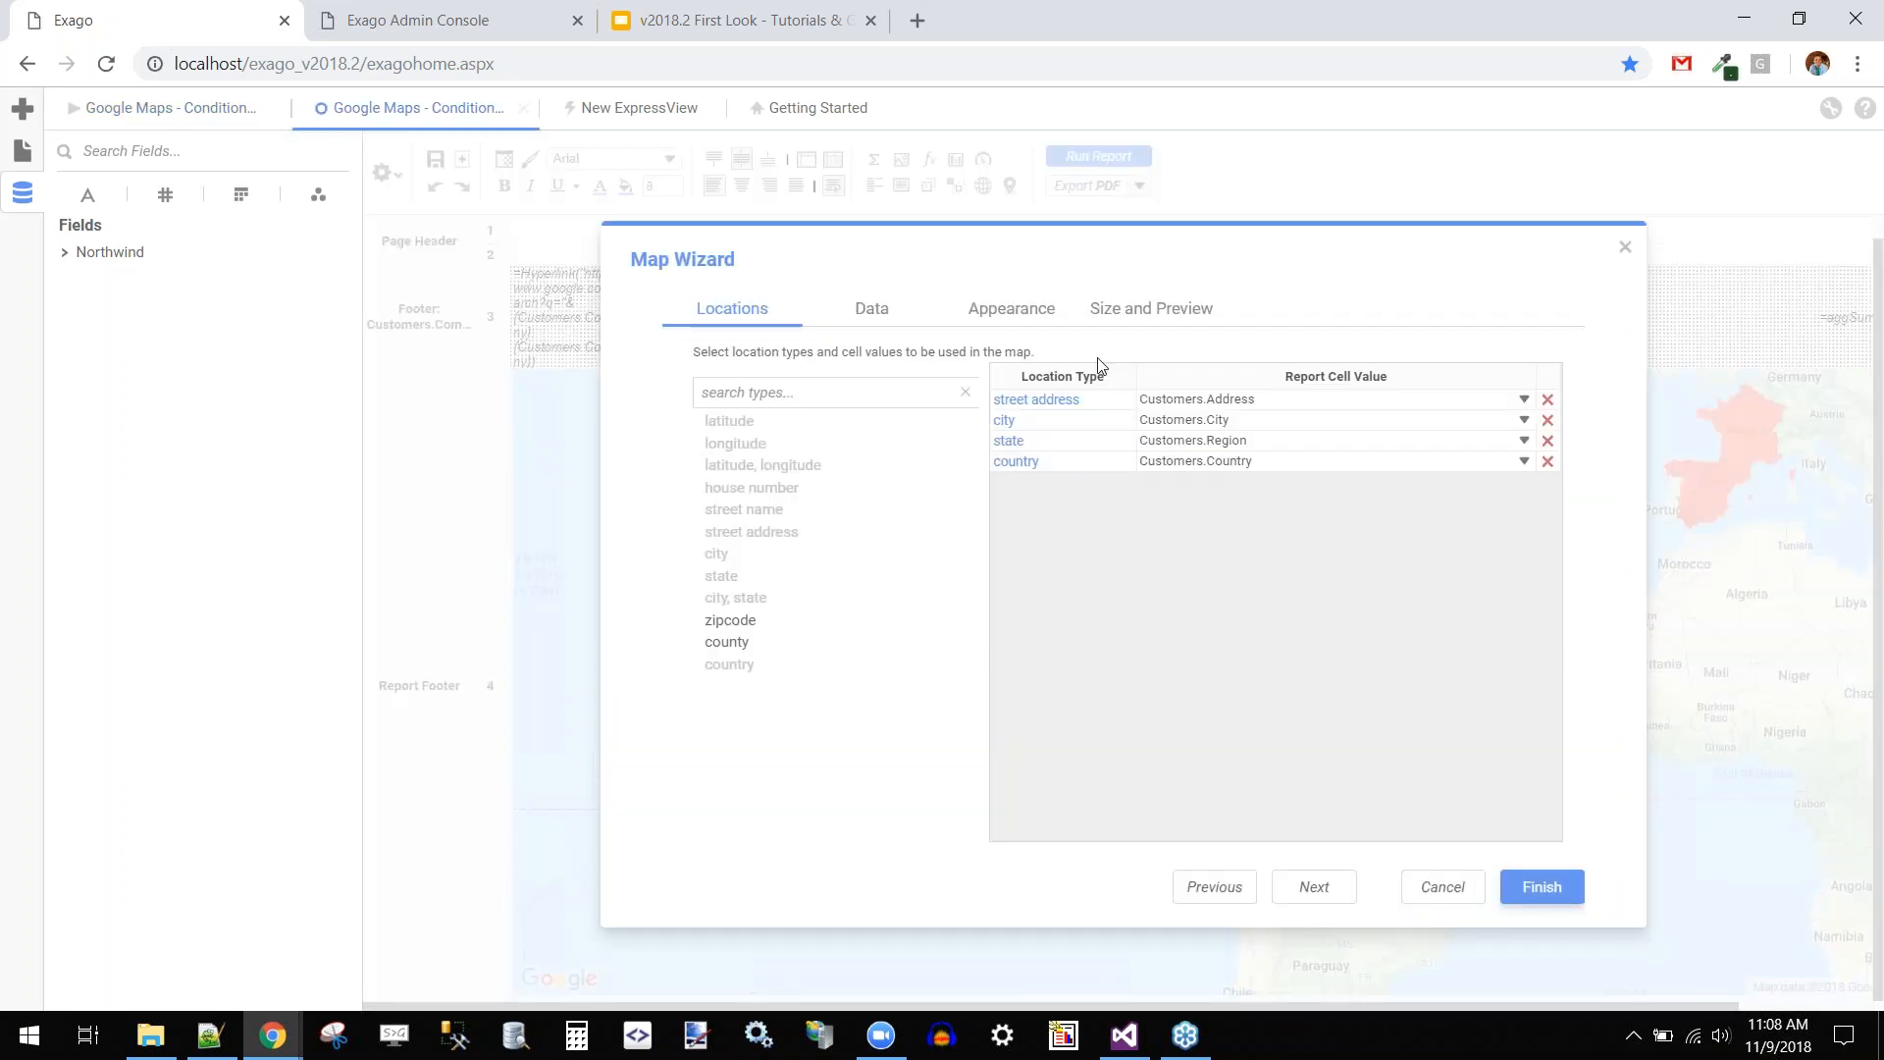
Format the map's Revenue metric with a 1000 separator and a currency symbol
click(873, 314)
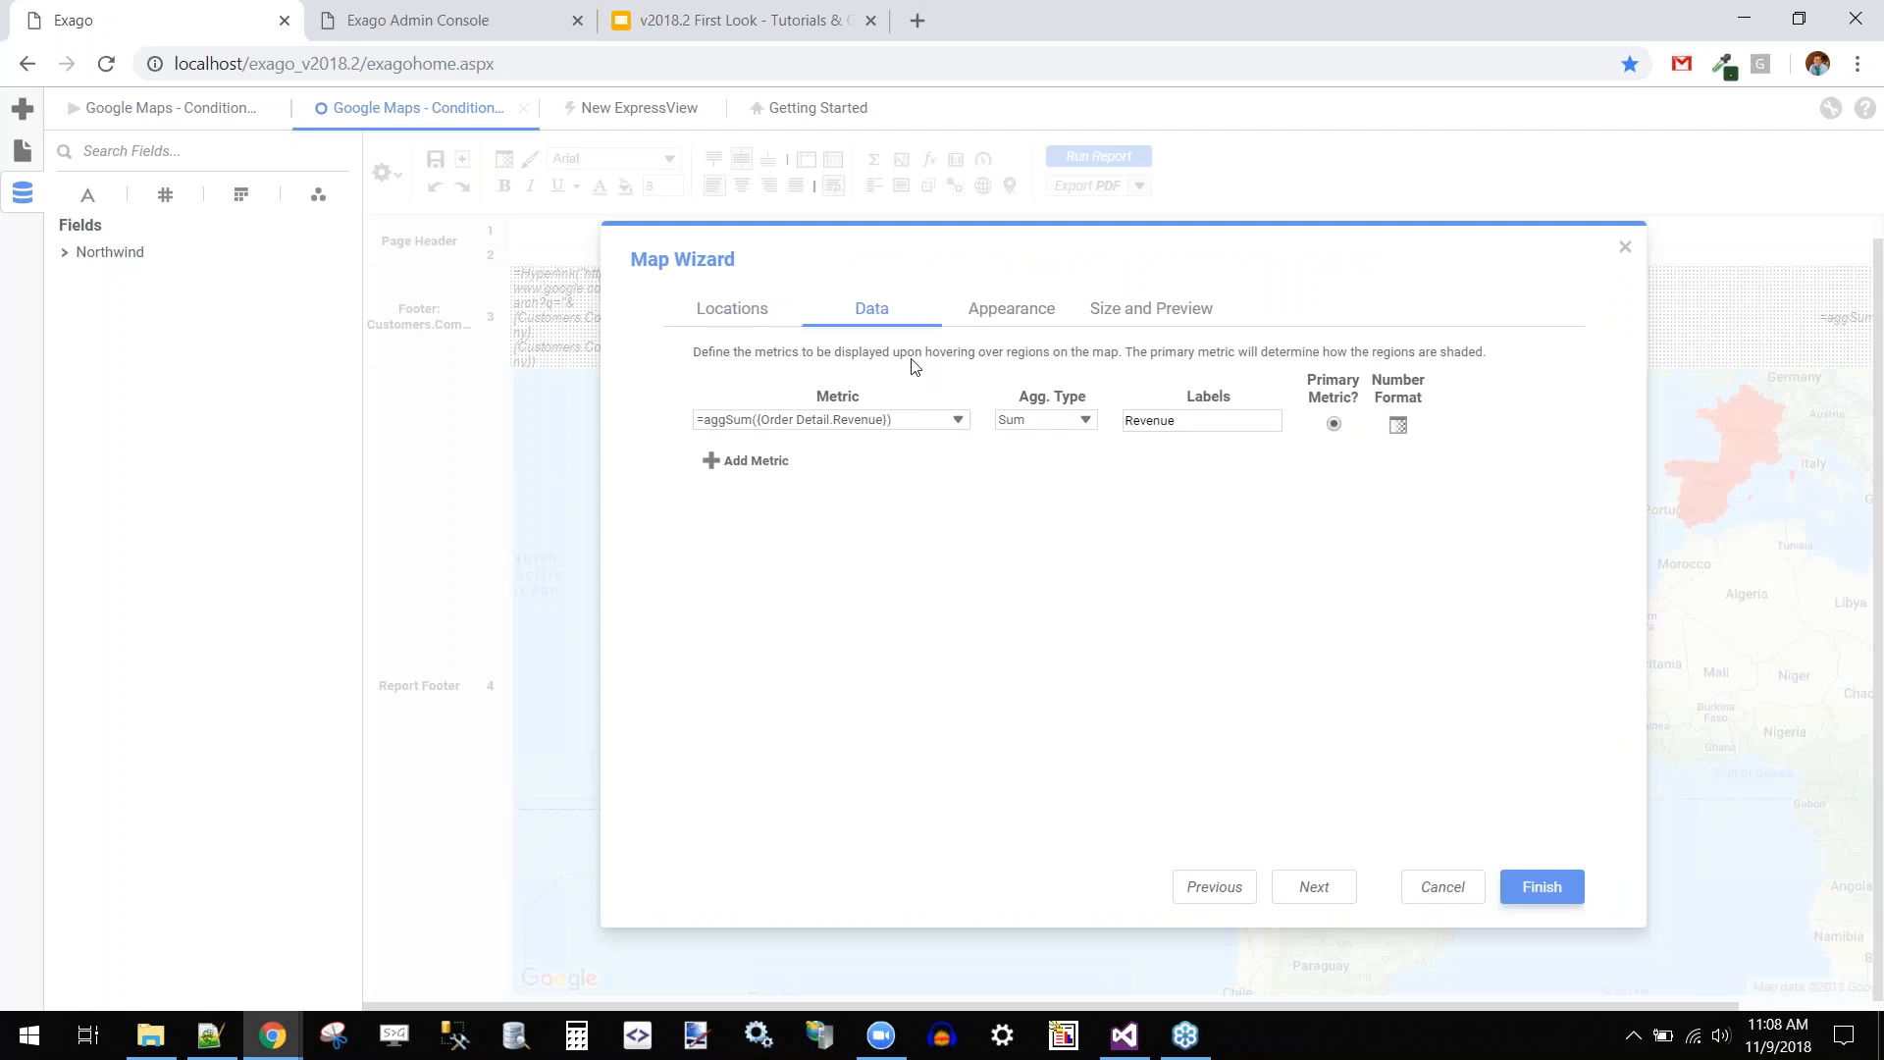
click(1398, 425)
click(897, 565)
click(896, 541)
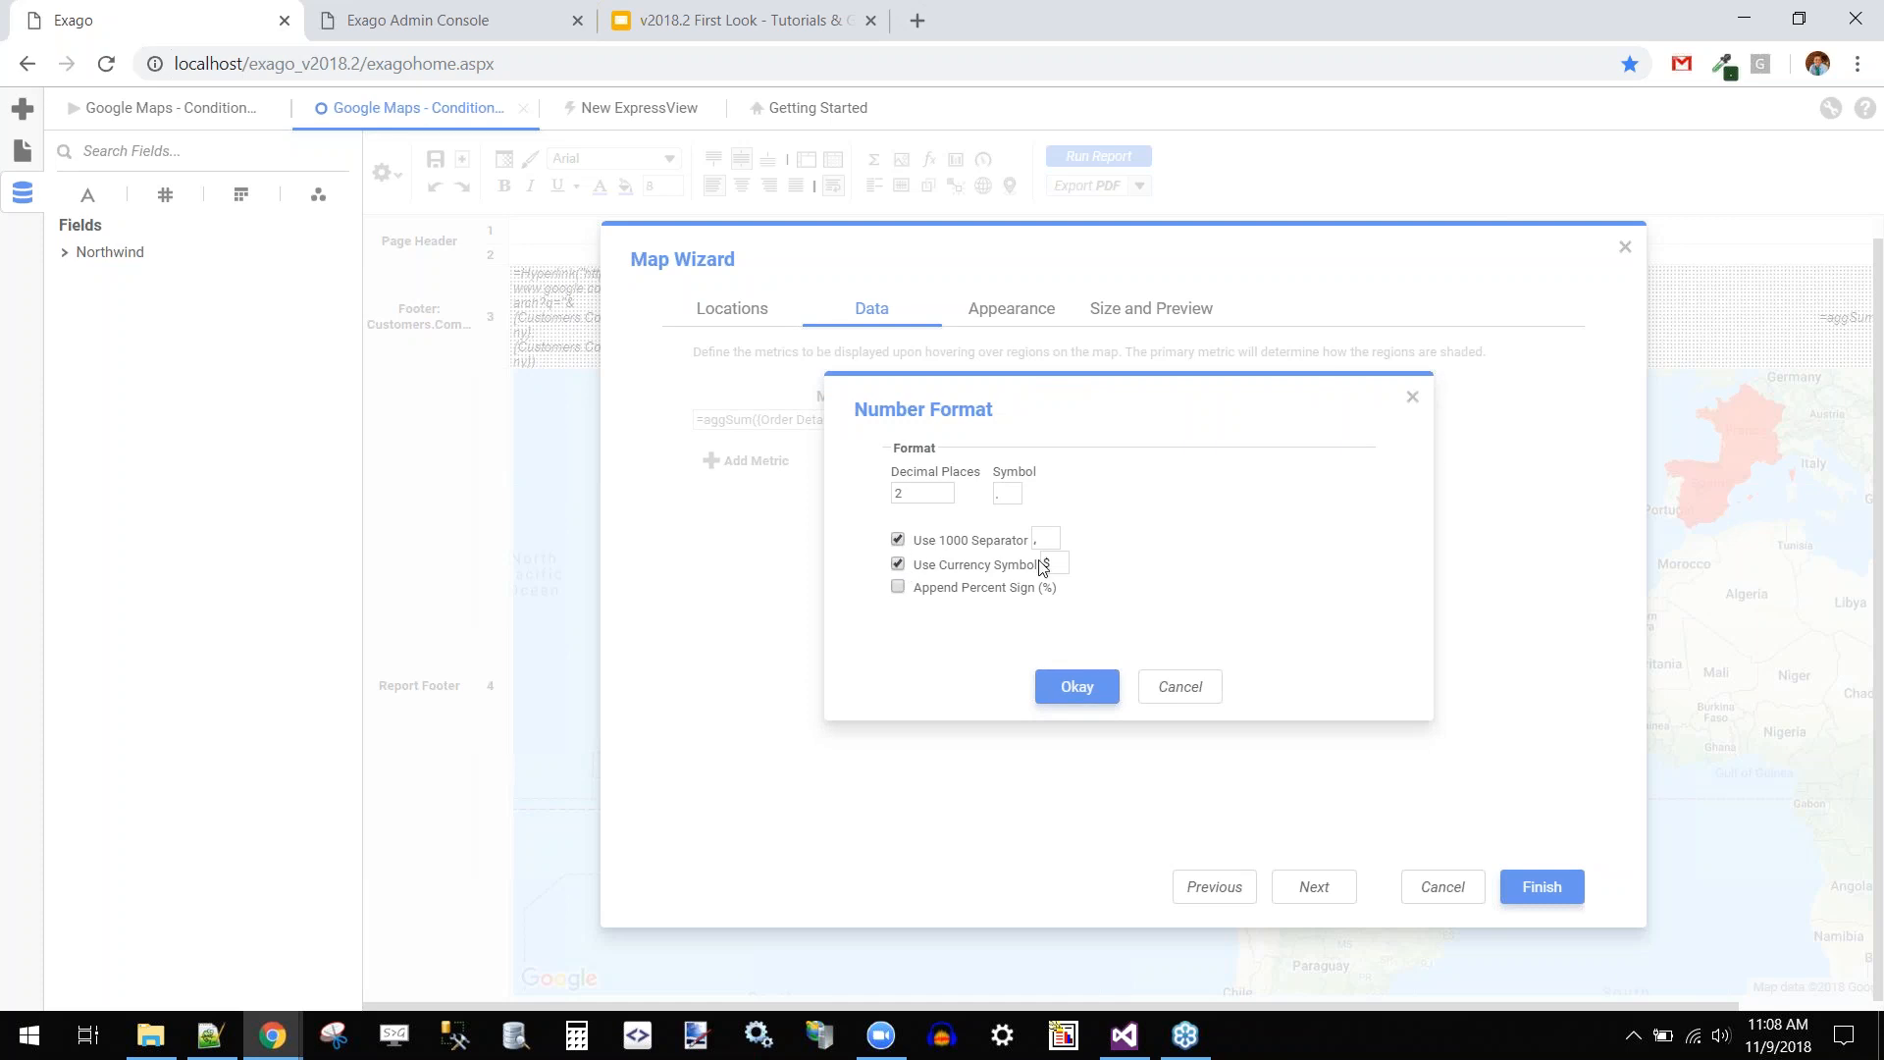
click(1056, 693)
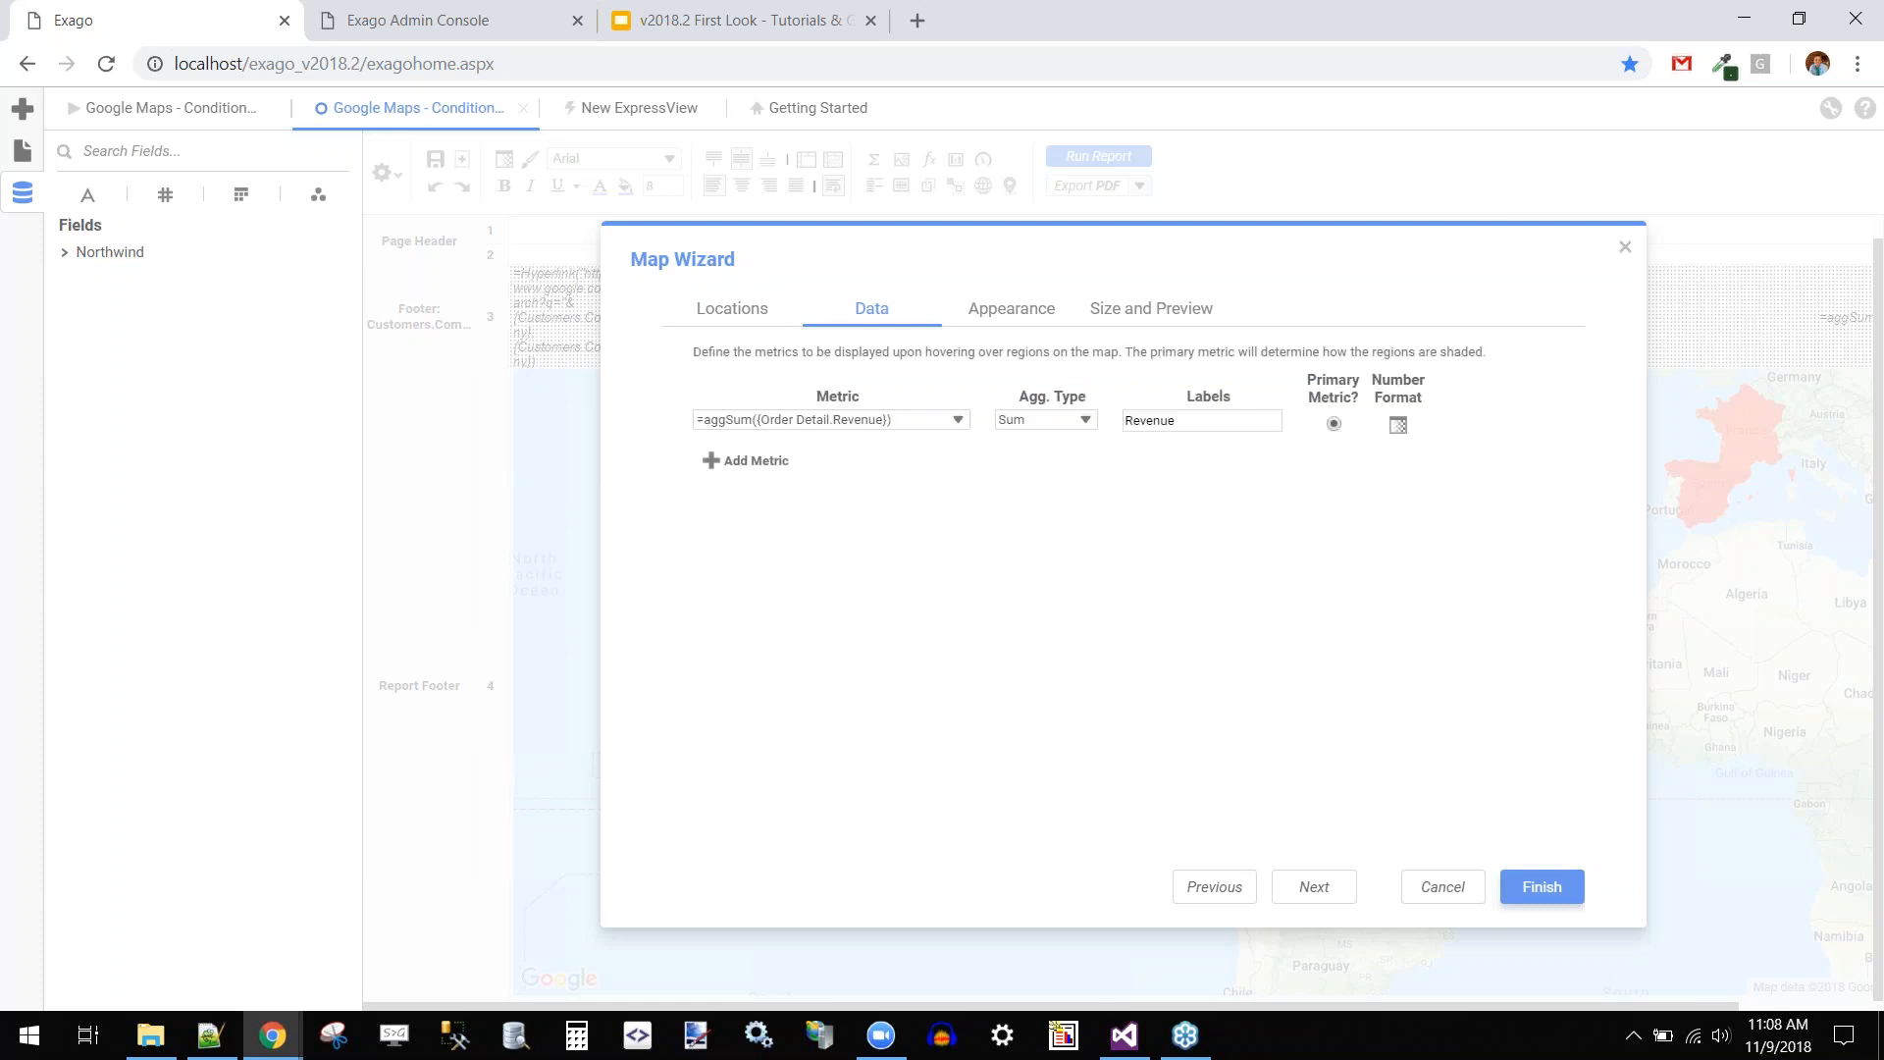
Add a conditional drop pin color rule to the map and set its color to red, #FF0000
click(1045, 312)
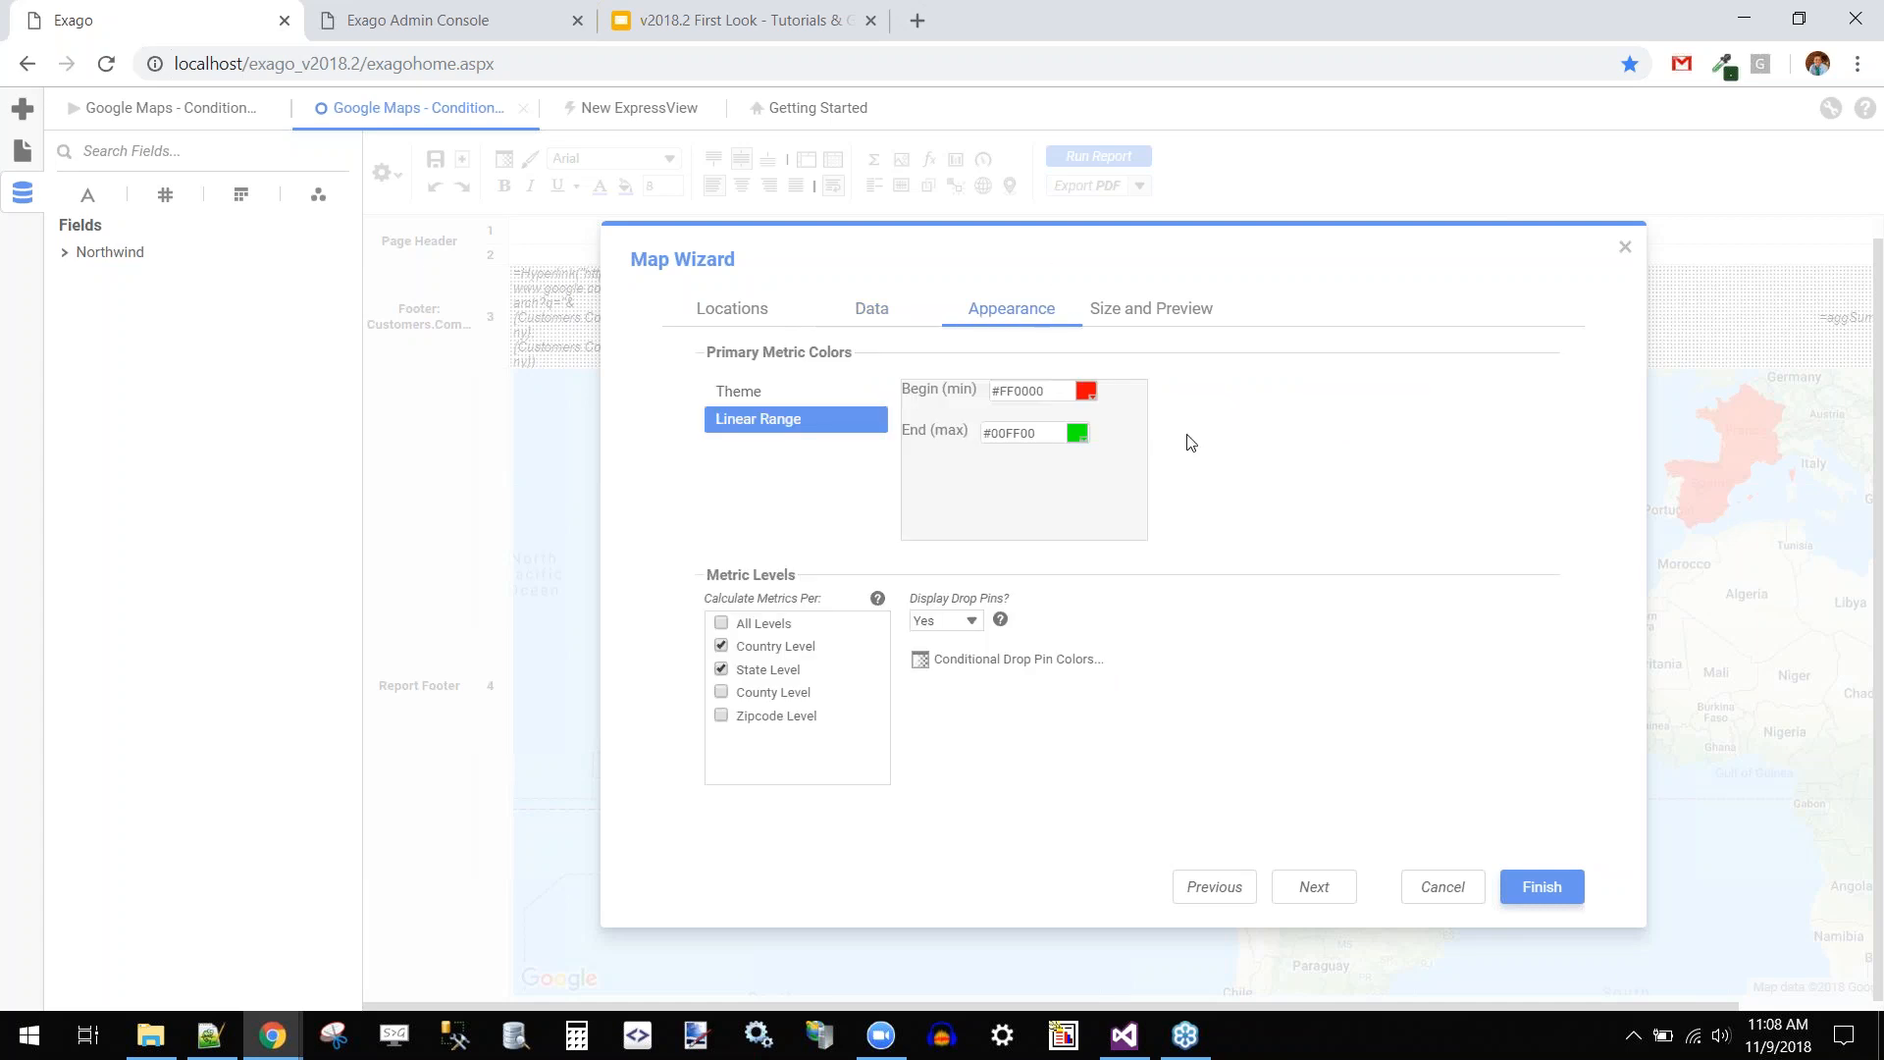
click(961, 669)
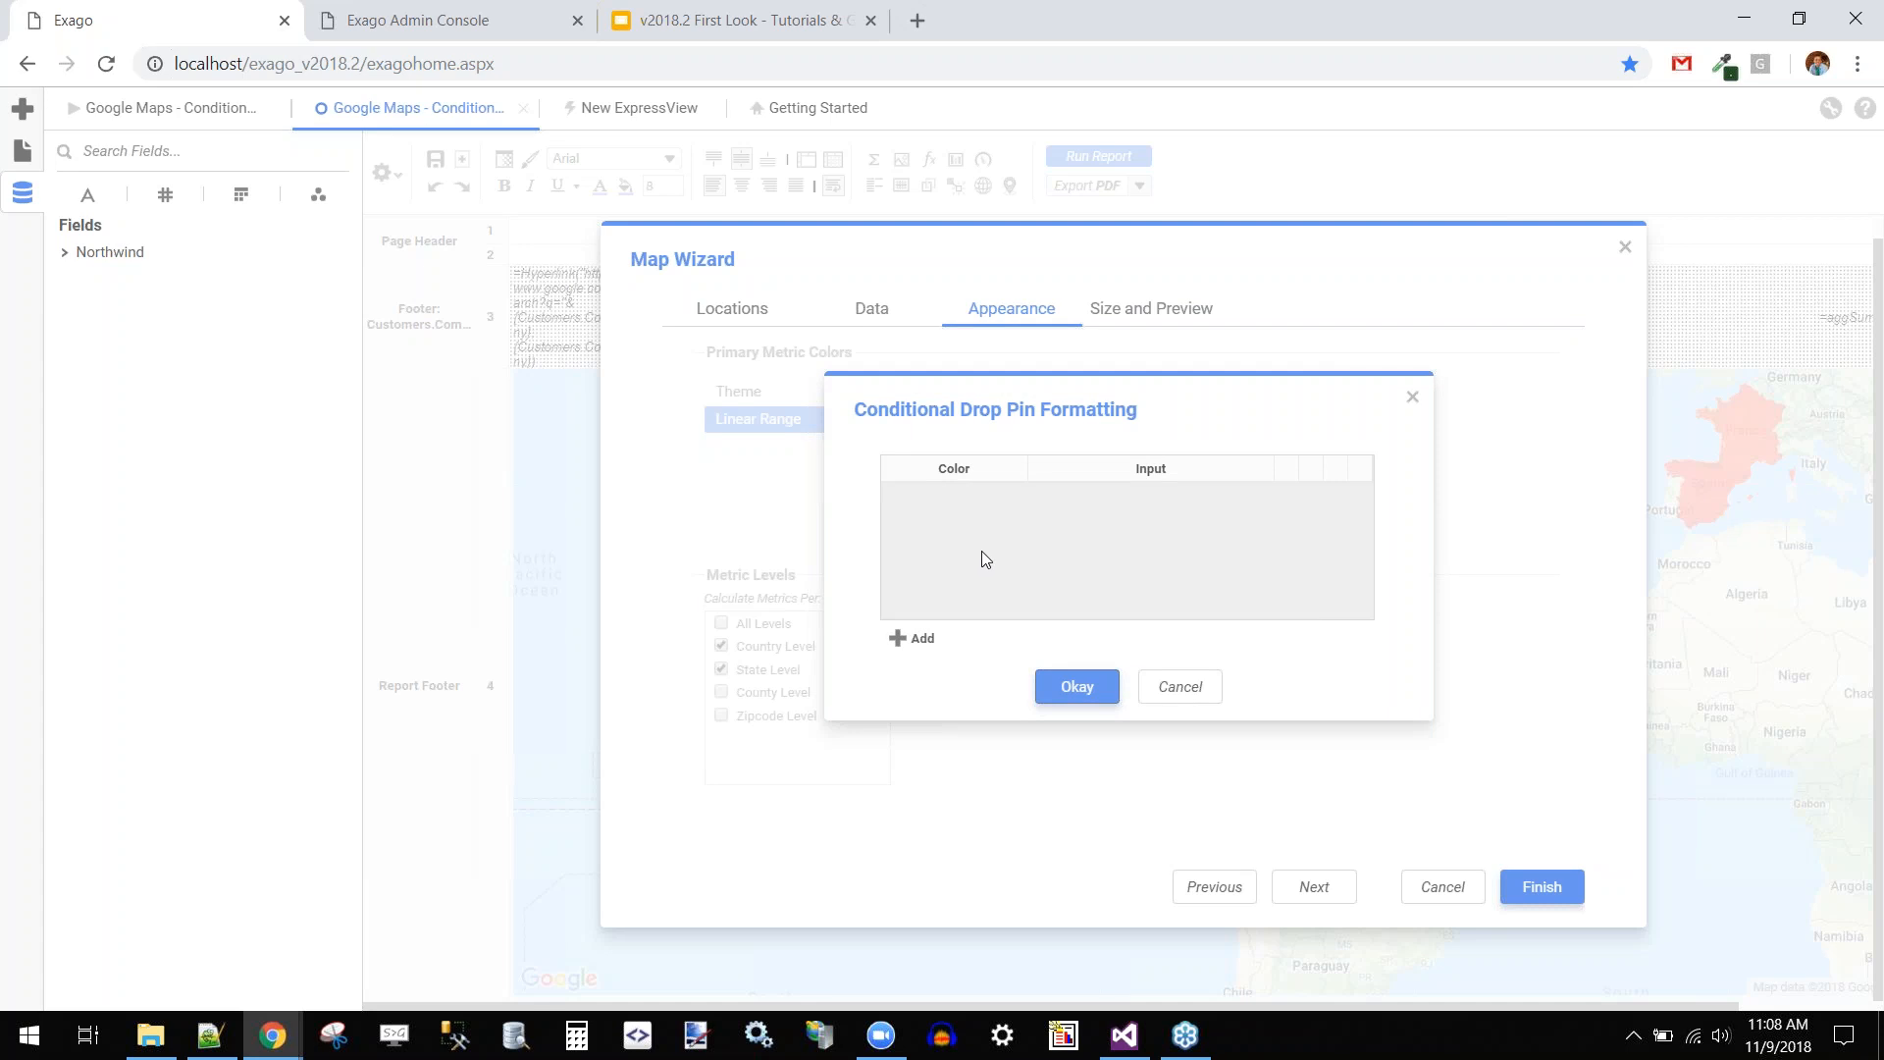
click(922, 640)
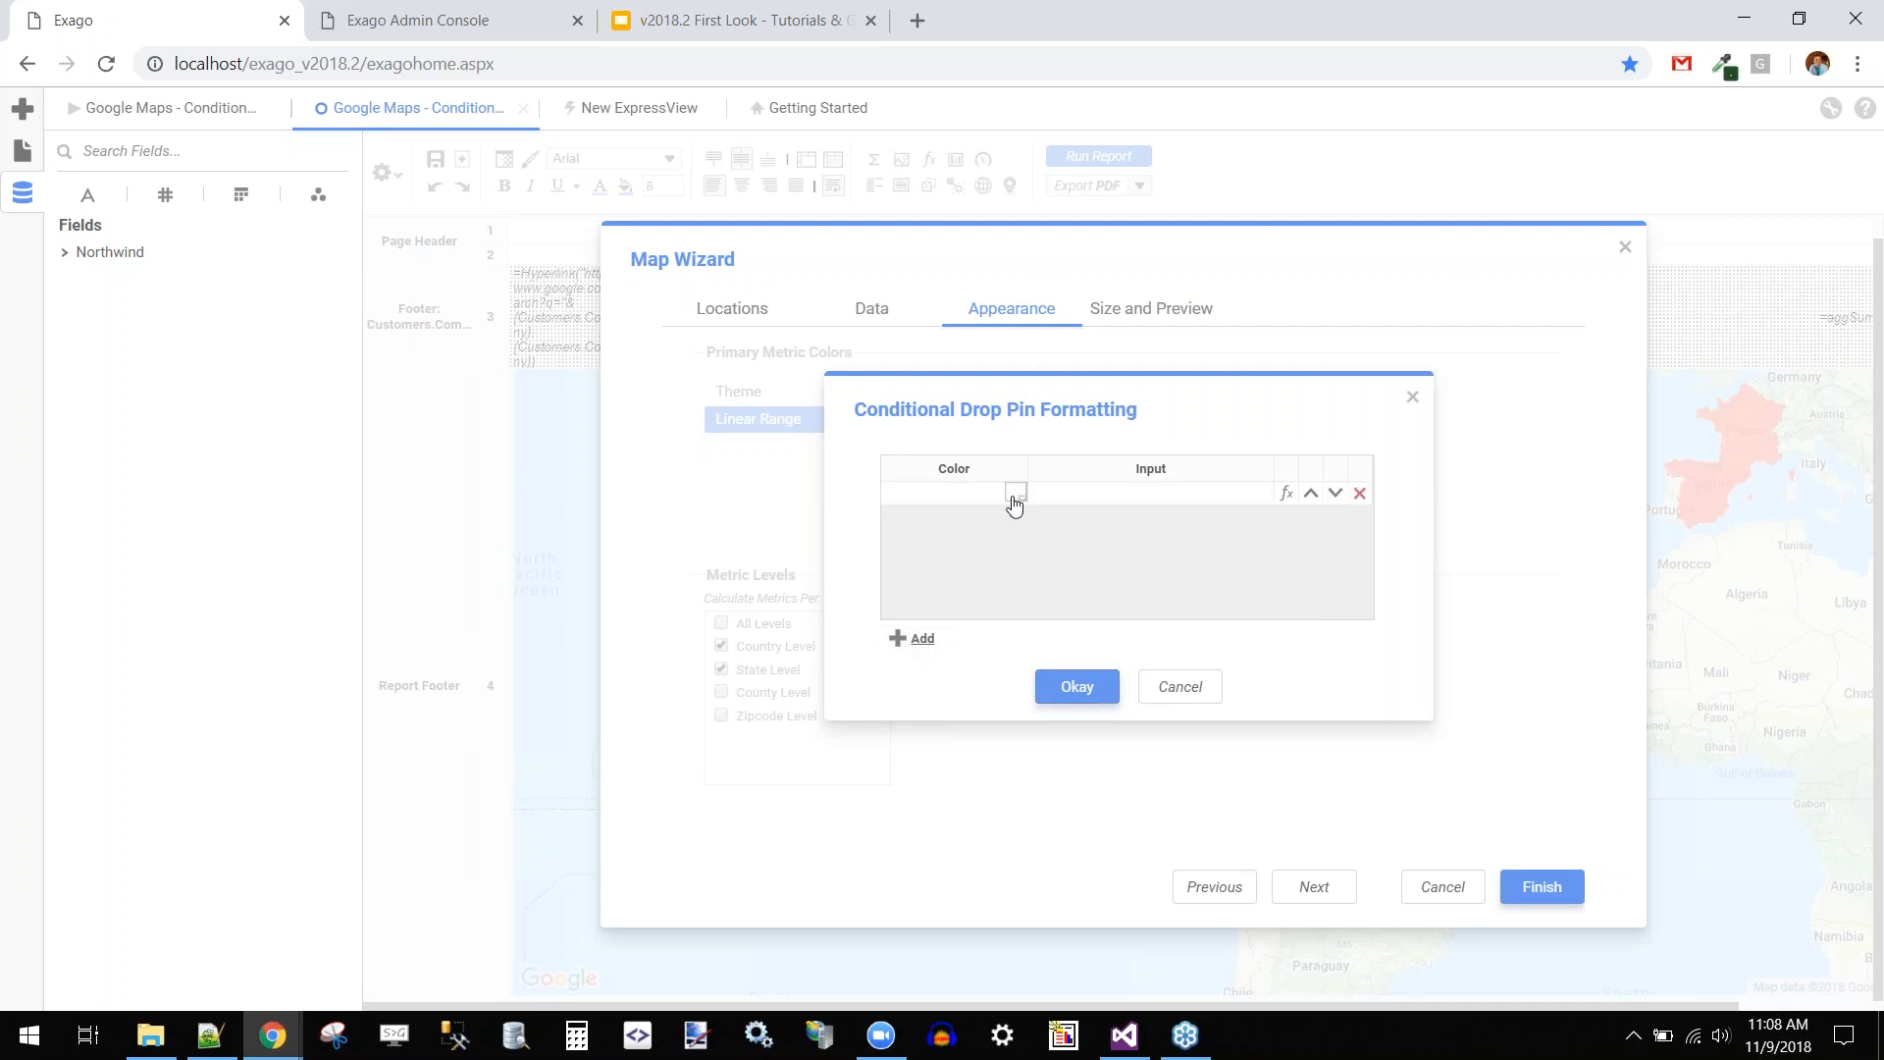
click(1016, 492)
click(895, 513)
click(1283, 495)
click(544, 619)
text(=@metric_value@>10000)
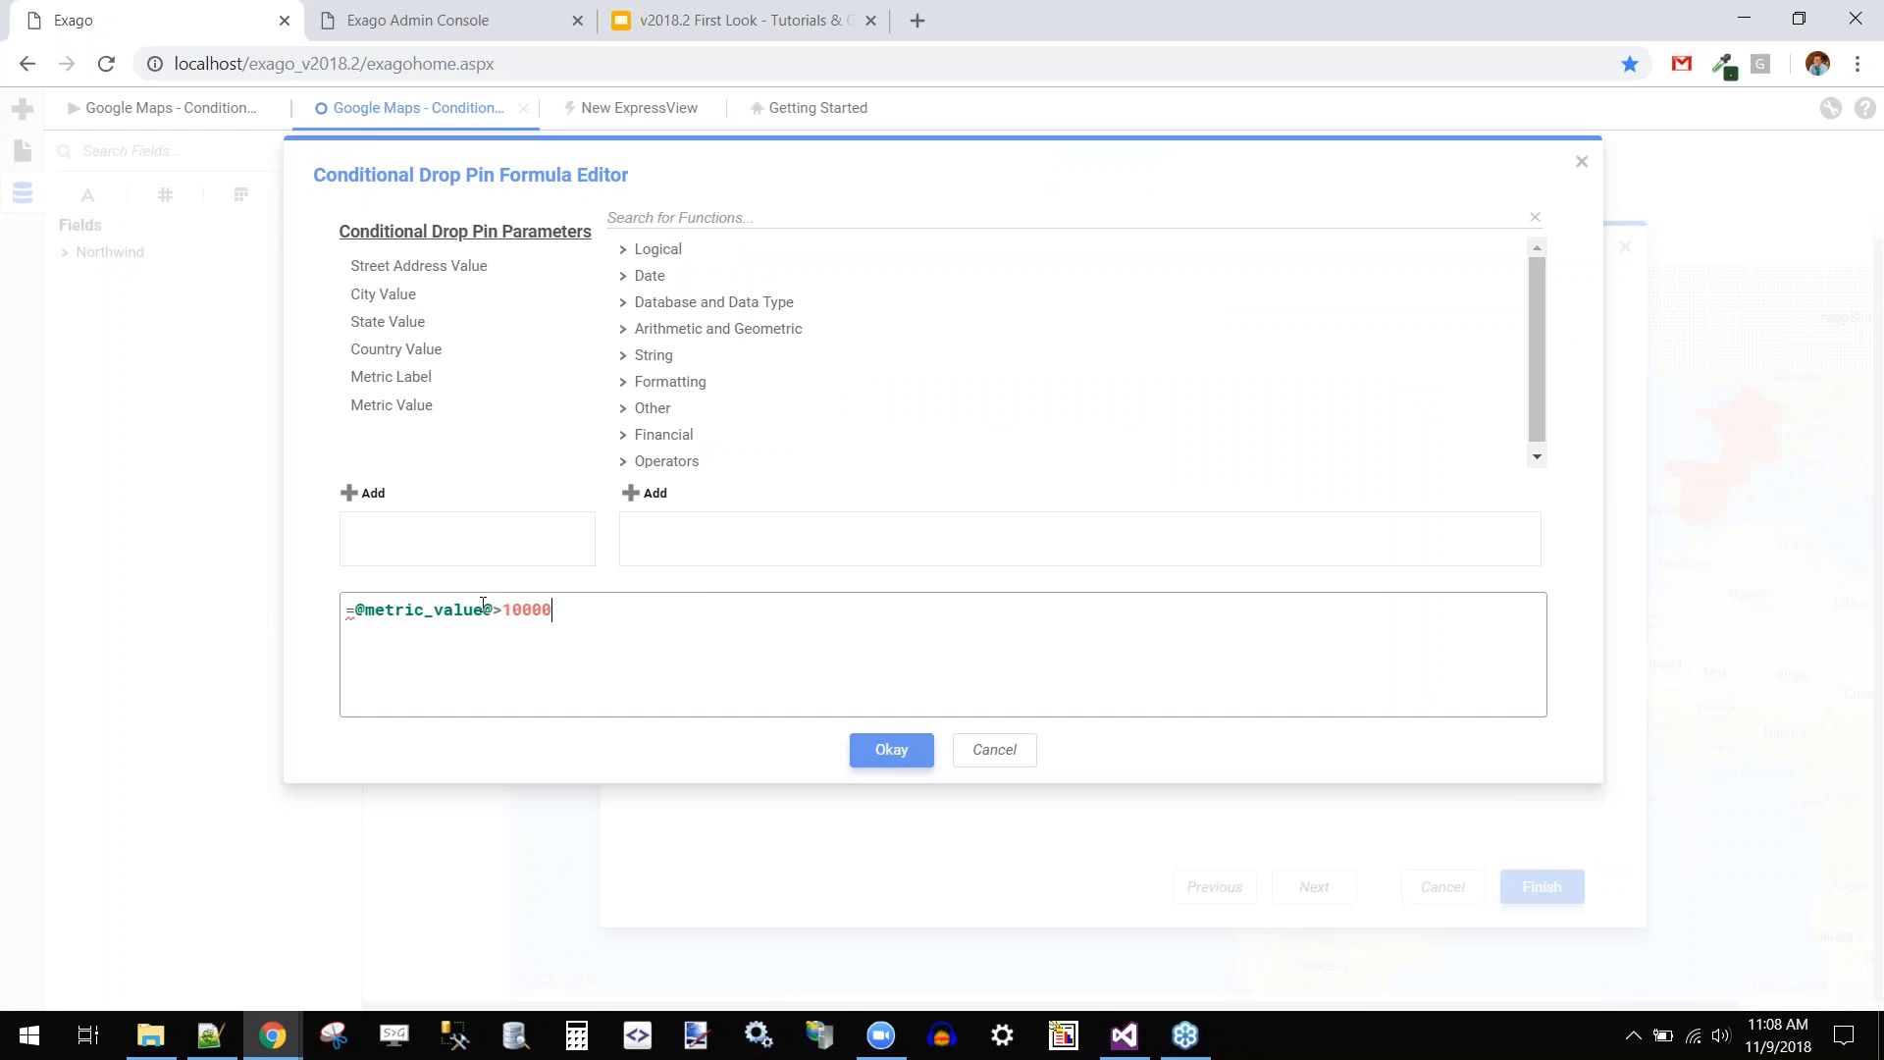
double_click(493, 610)
text(<)
click(410, 404)
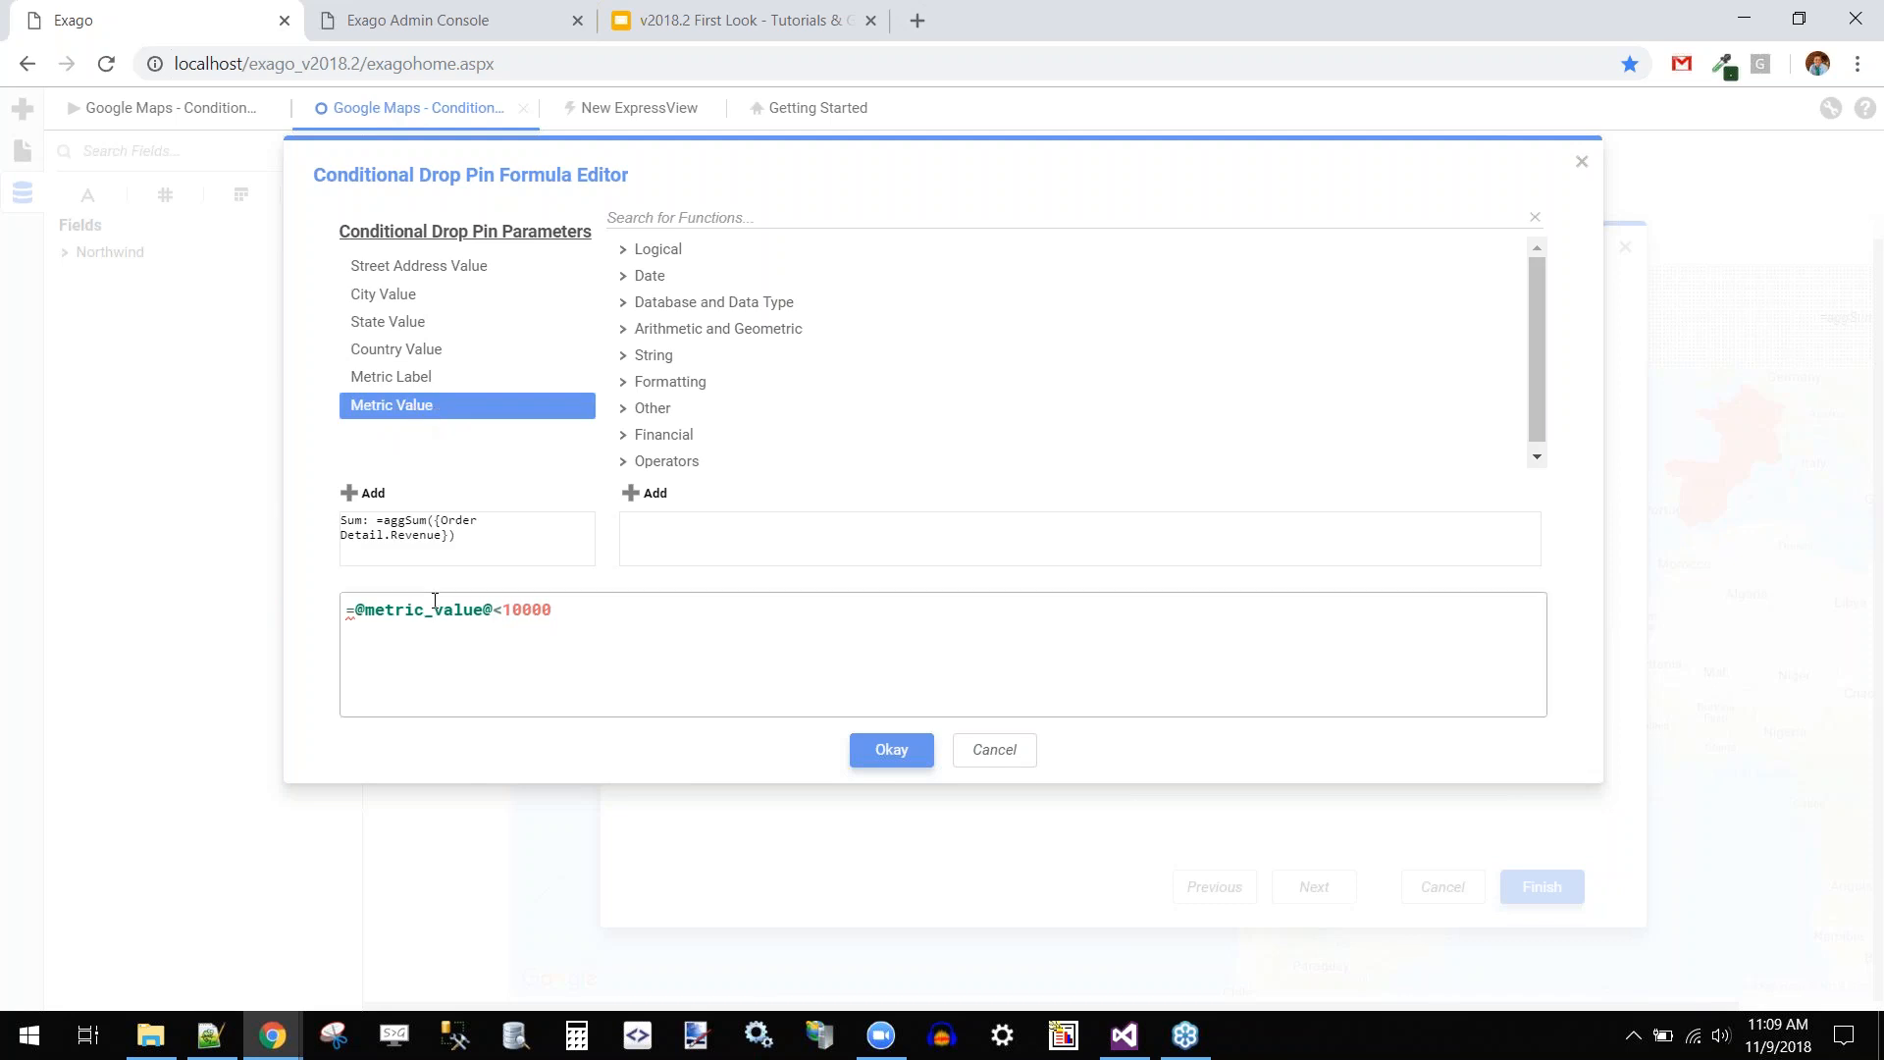
drag(355, 609, 500, 615)
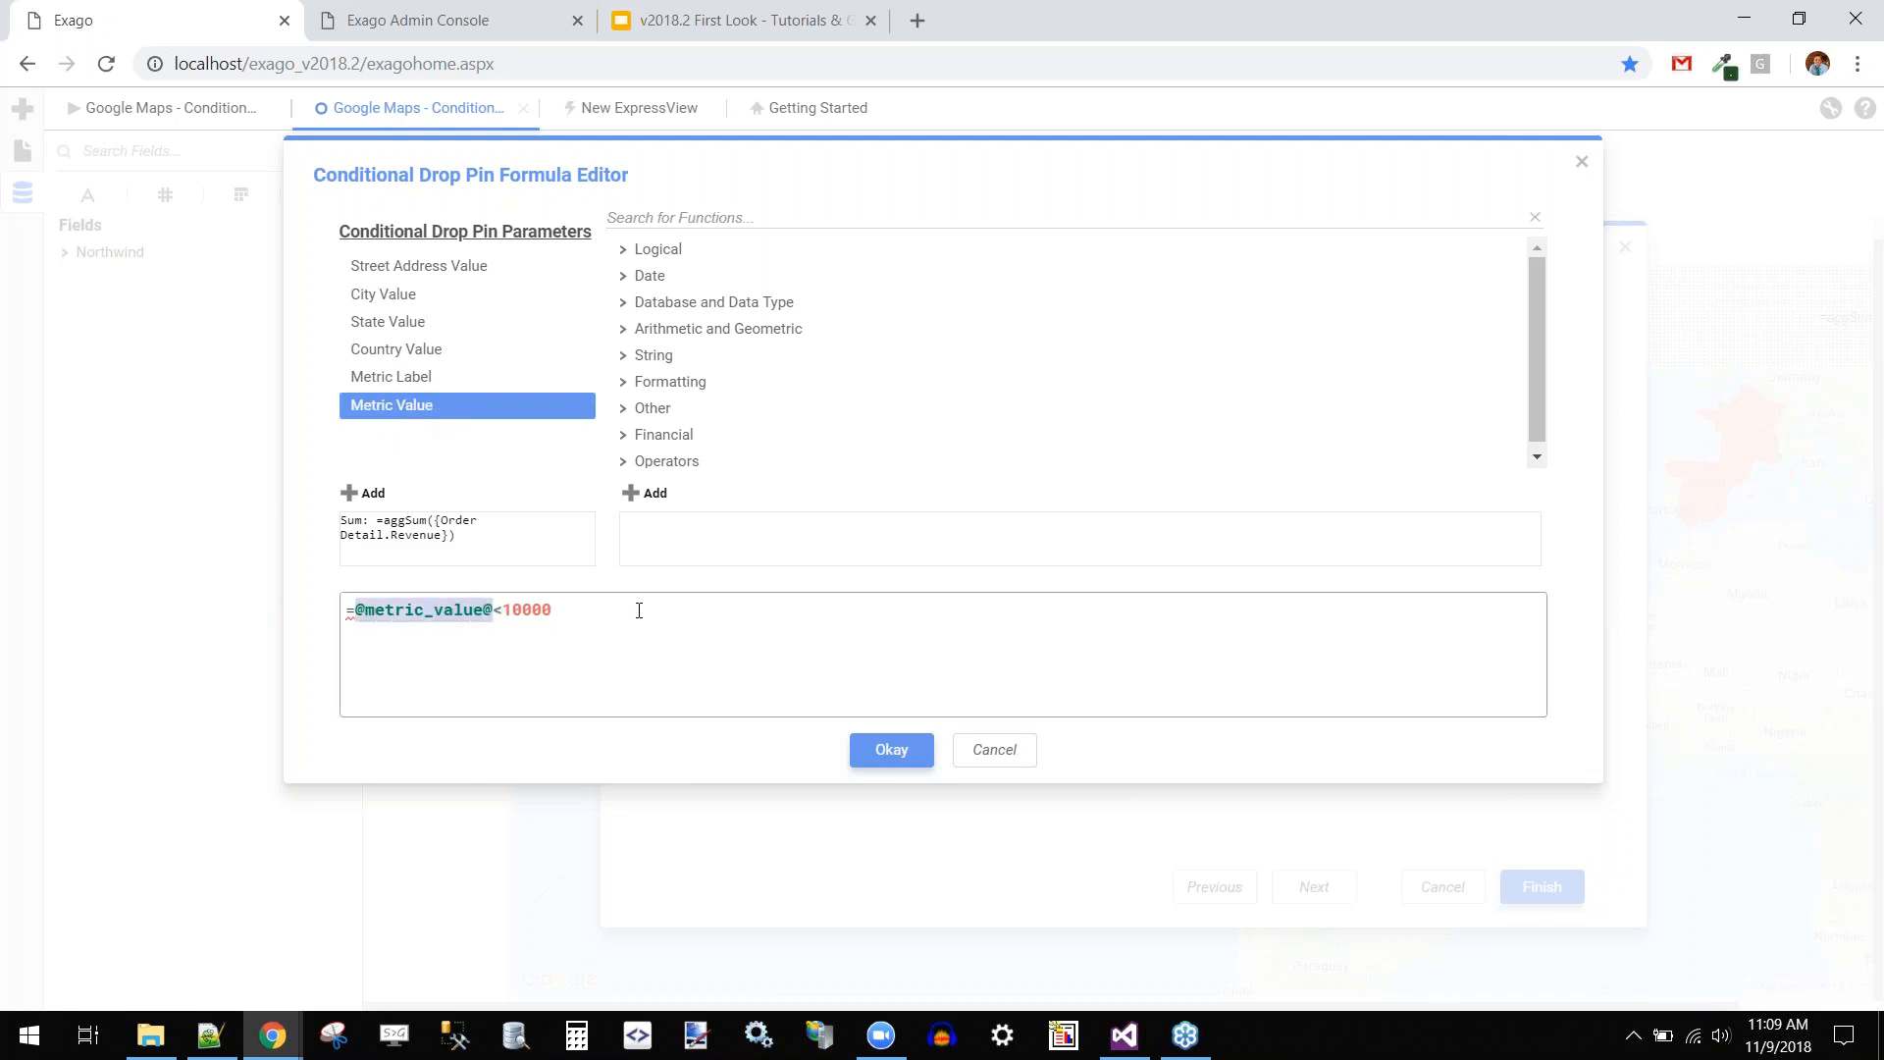
click(580, 623)
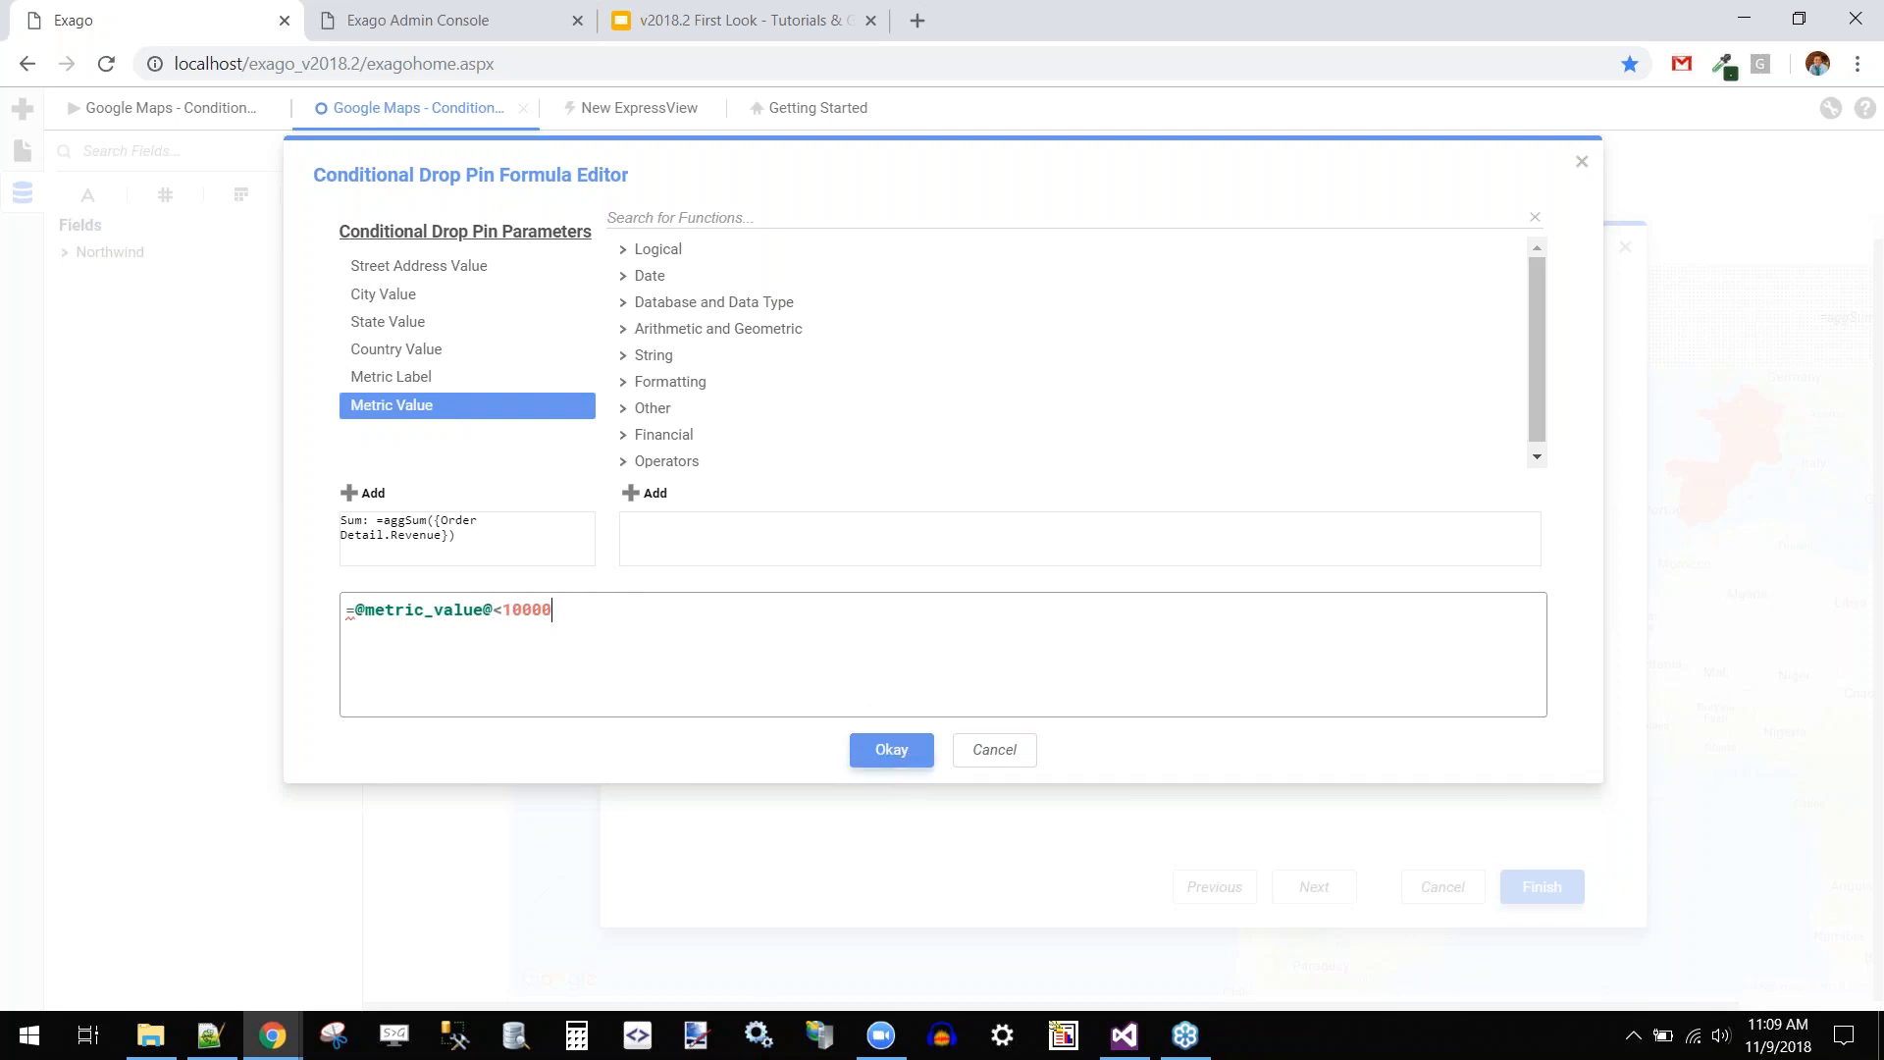
click(891, 756)
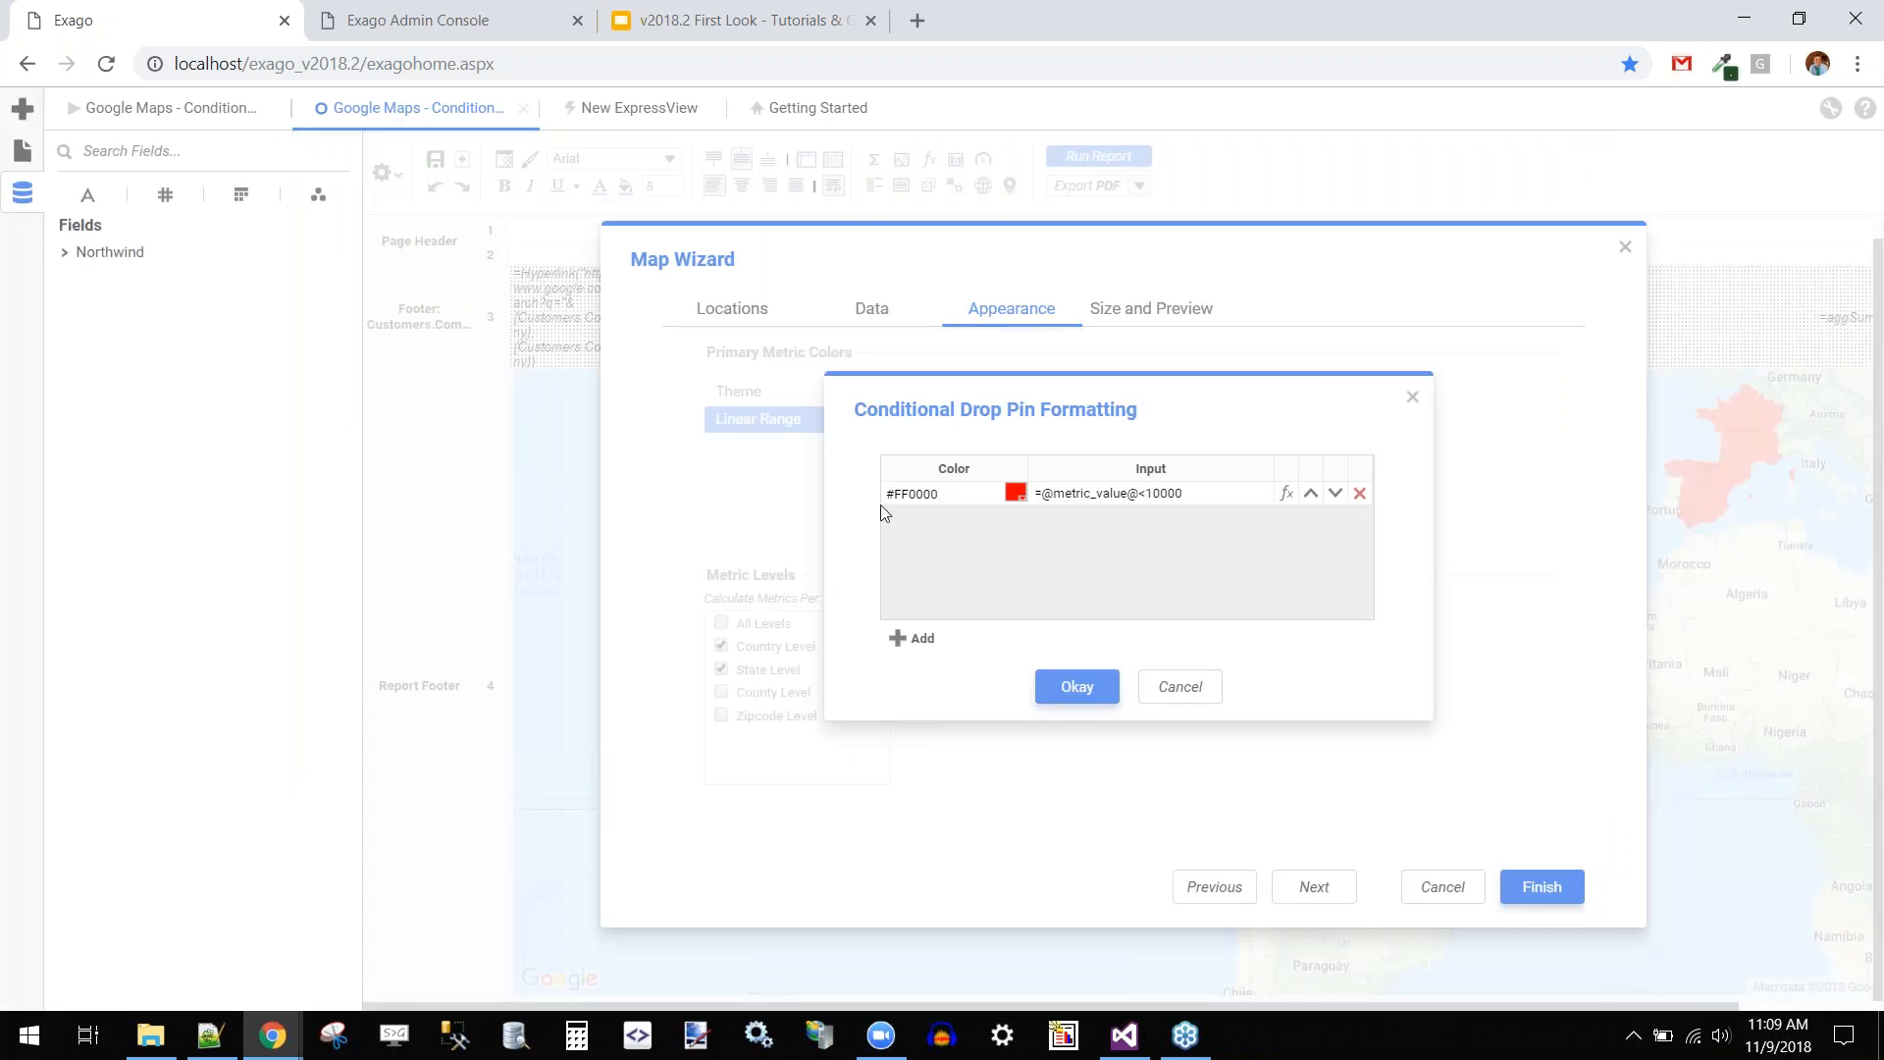
click(920, 640)
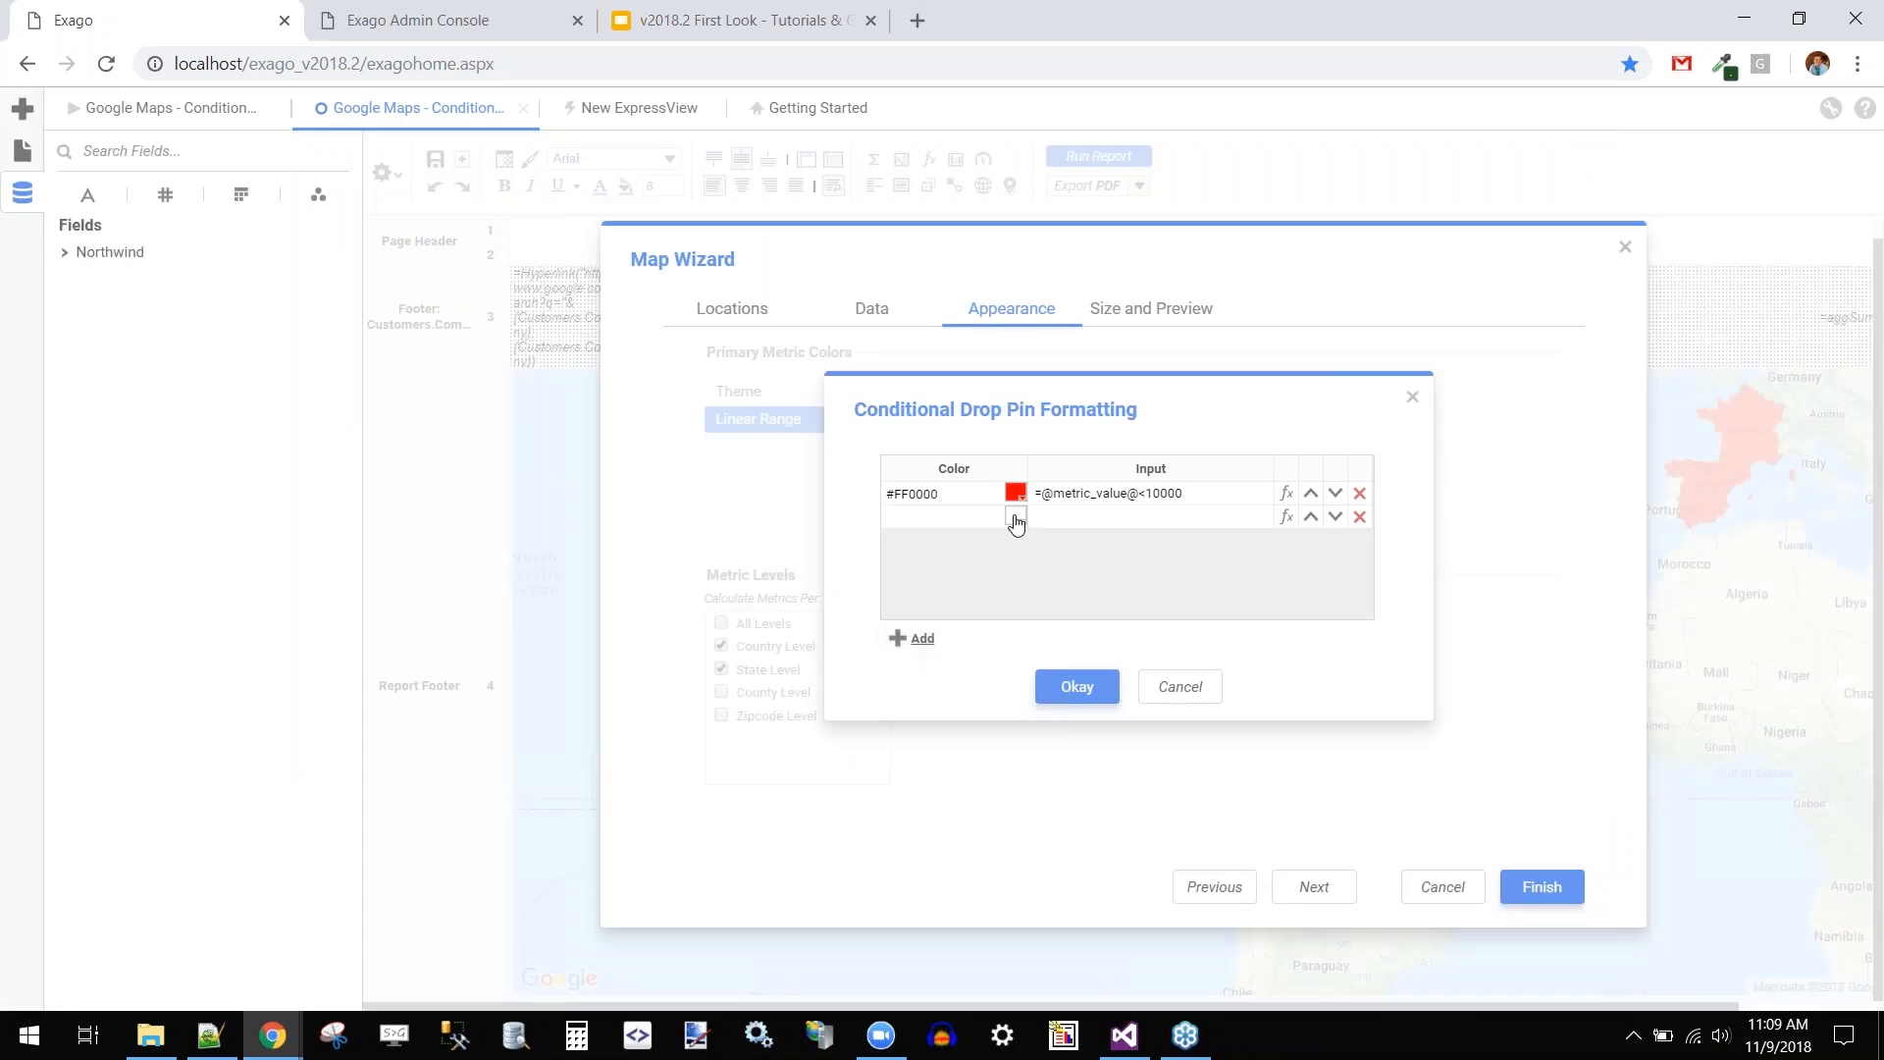
click(1016, 517)
click(956, 555)
click(1122, 524)
text(=@metric_value@>10000)
click(1174, 587)
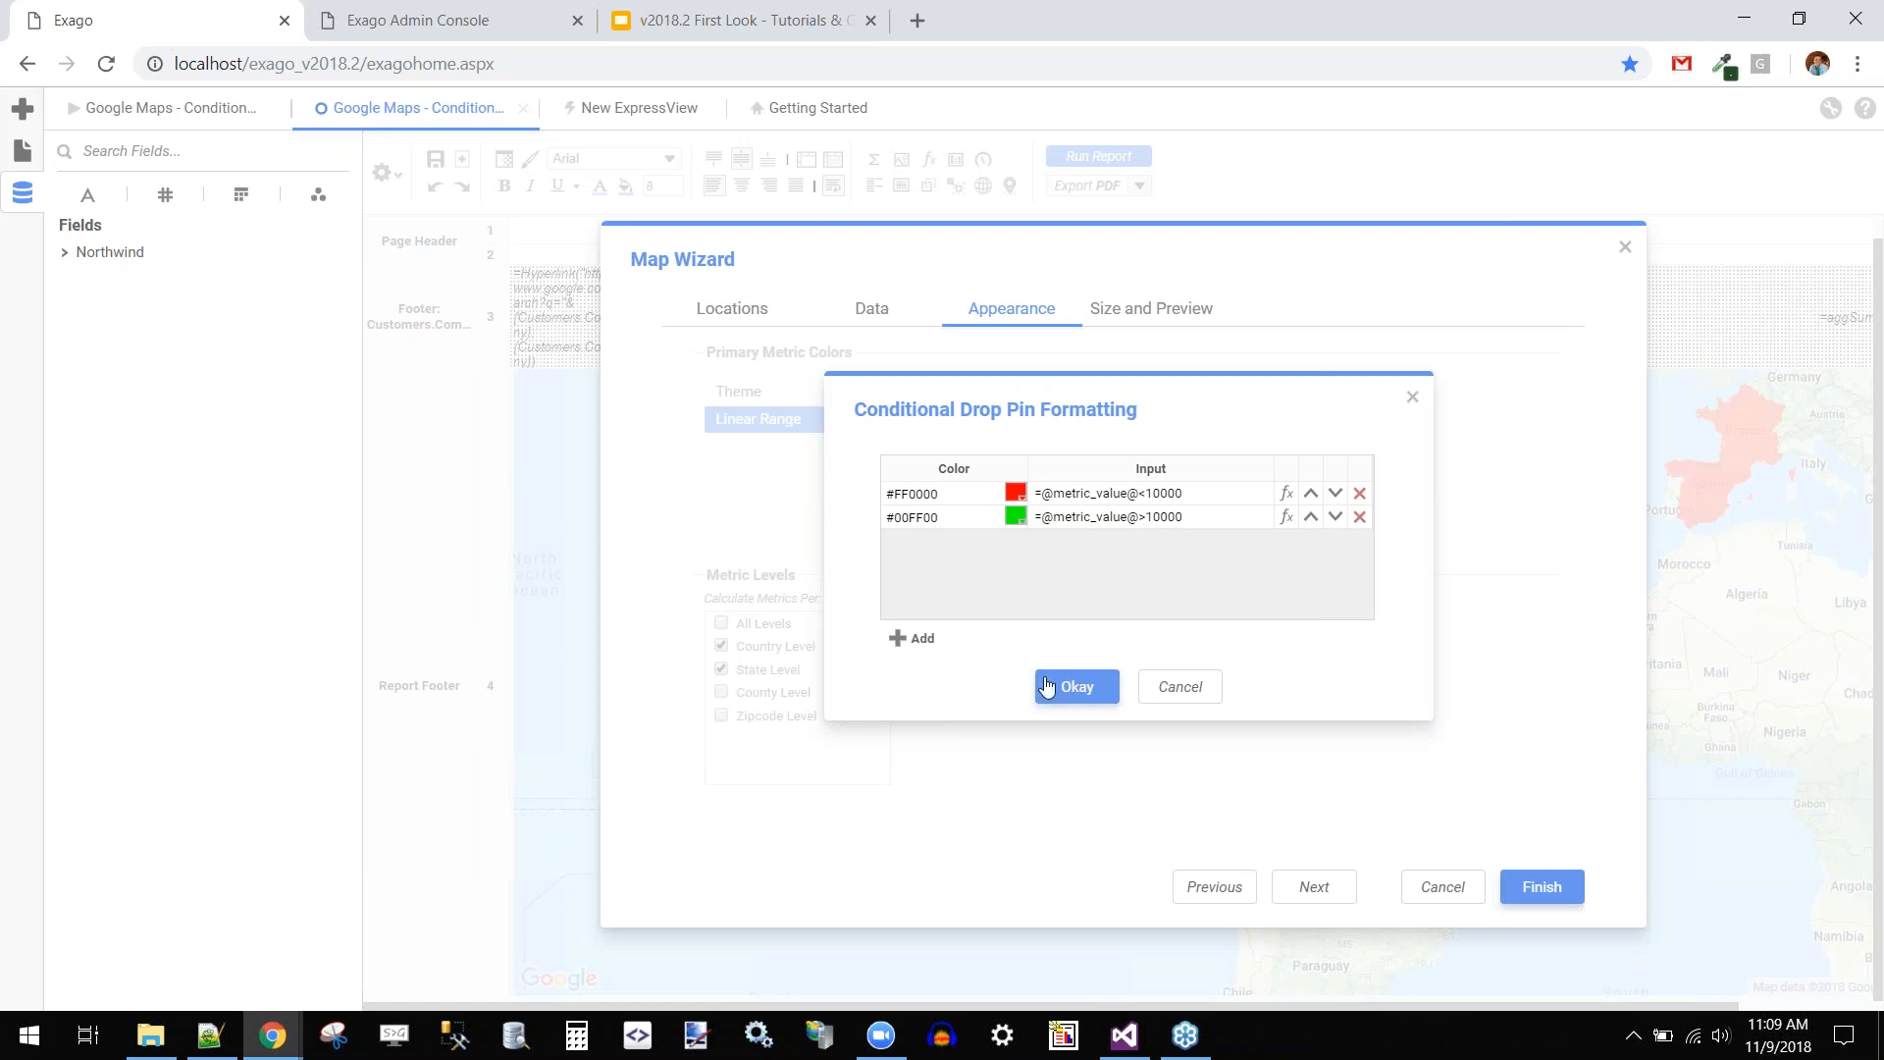
click(1077, 686)
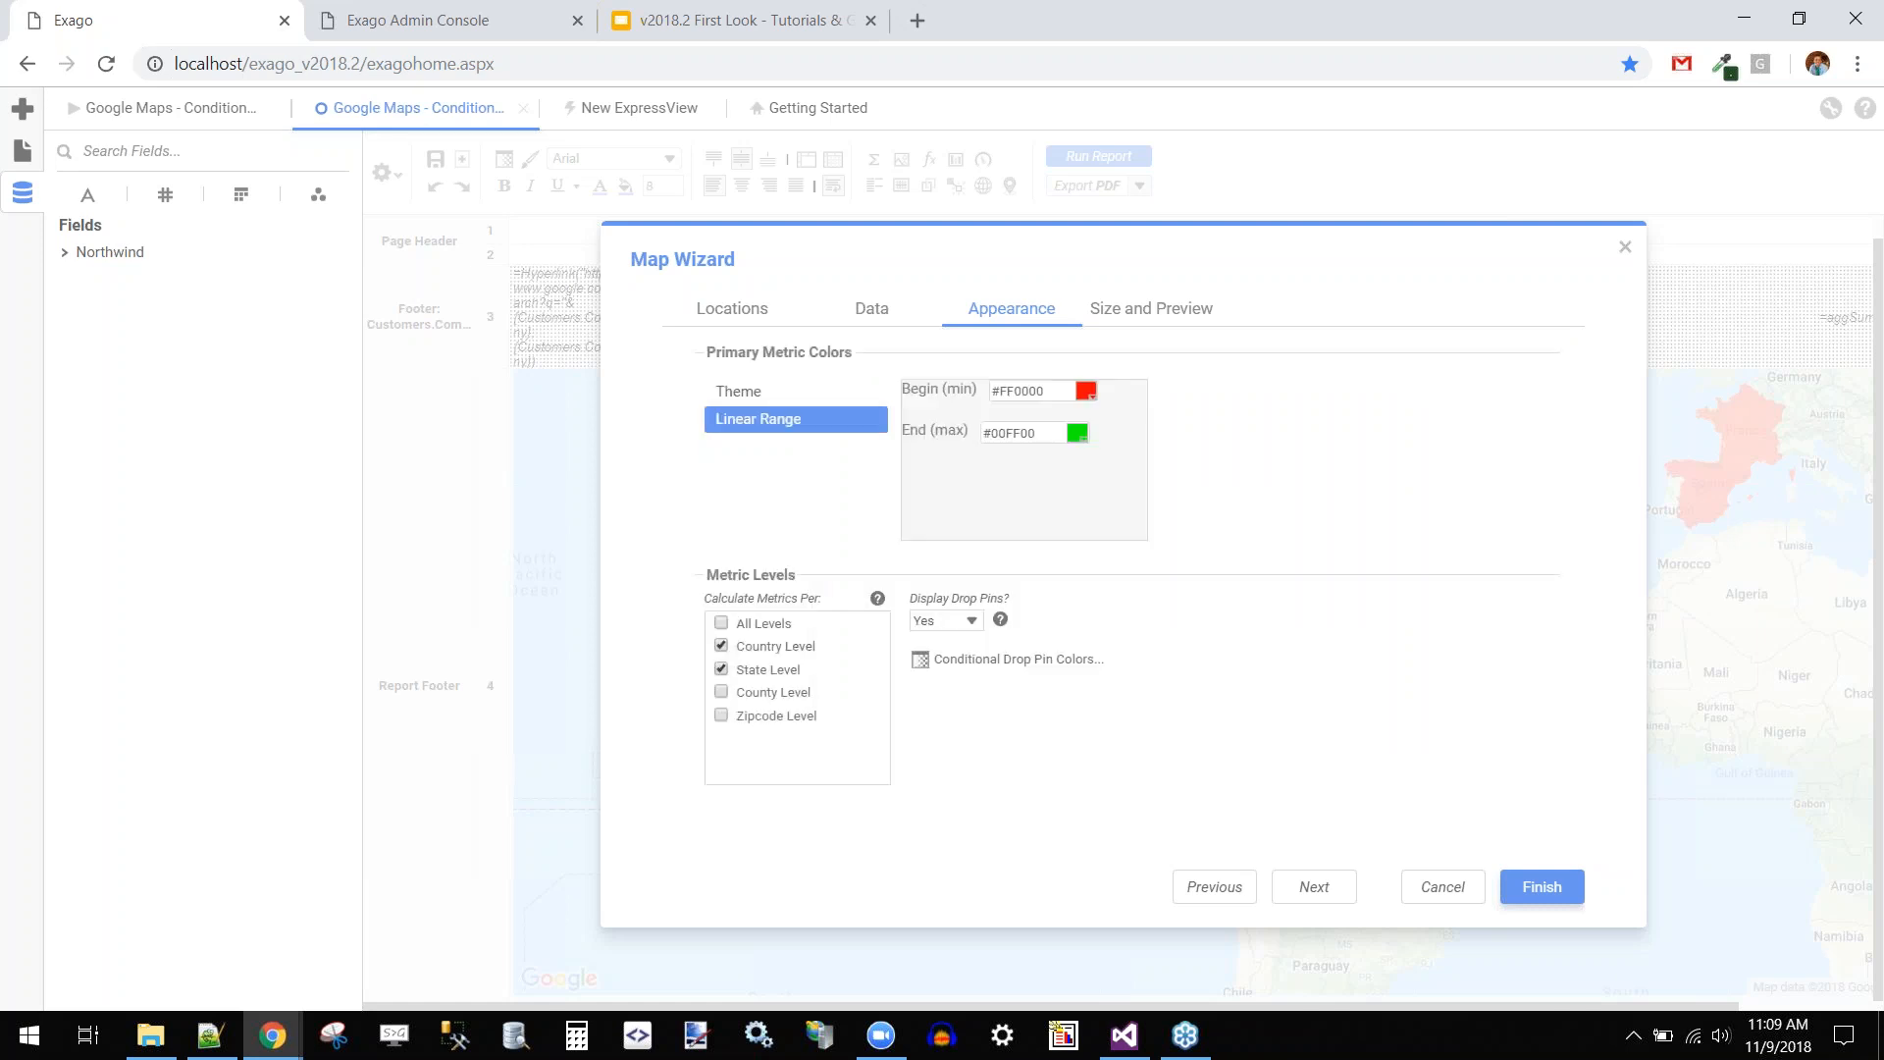
click(1546, 888)
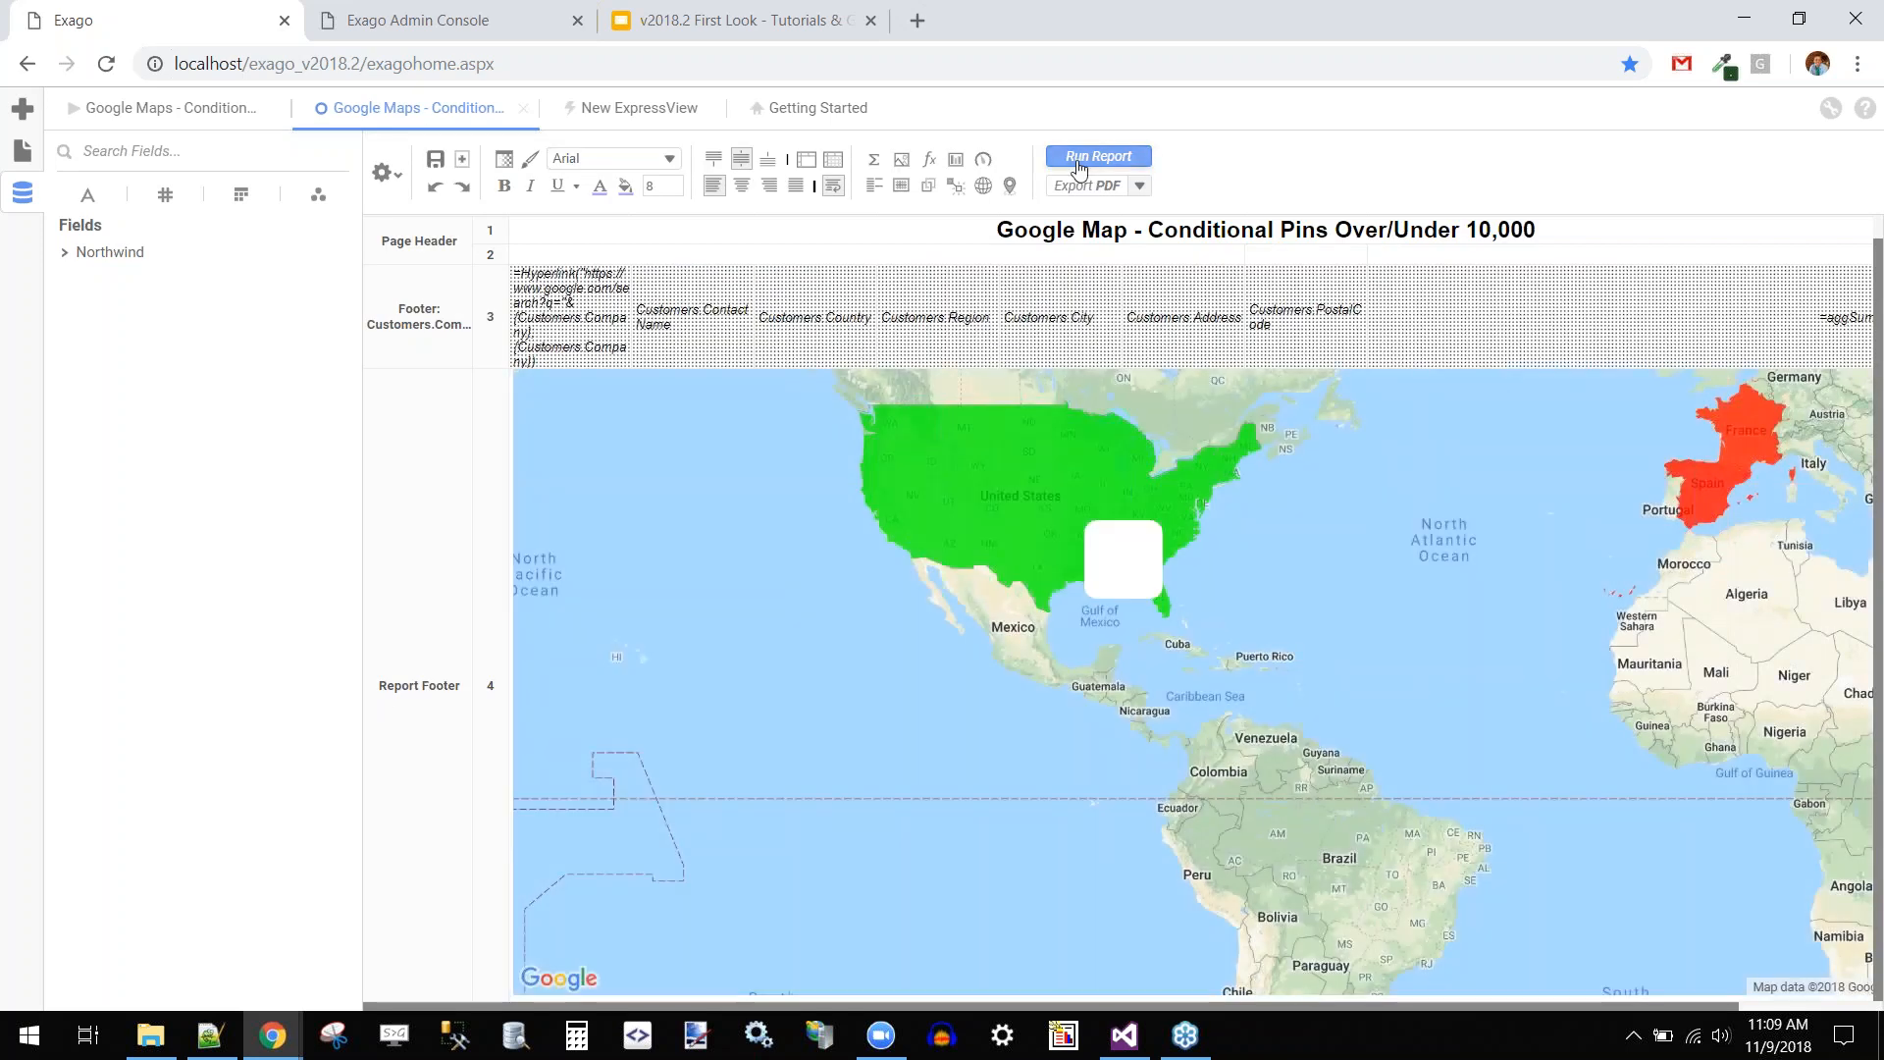
Run the report, drill down through the United States to Washington, and examine the conditional pin colors in Seattle
click(1078, 160)
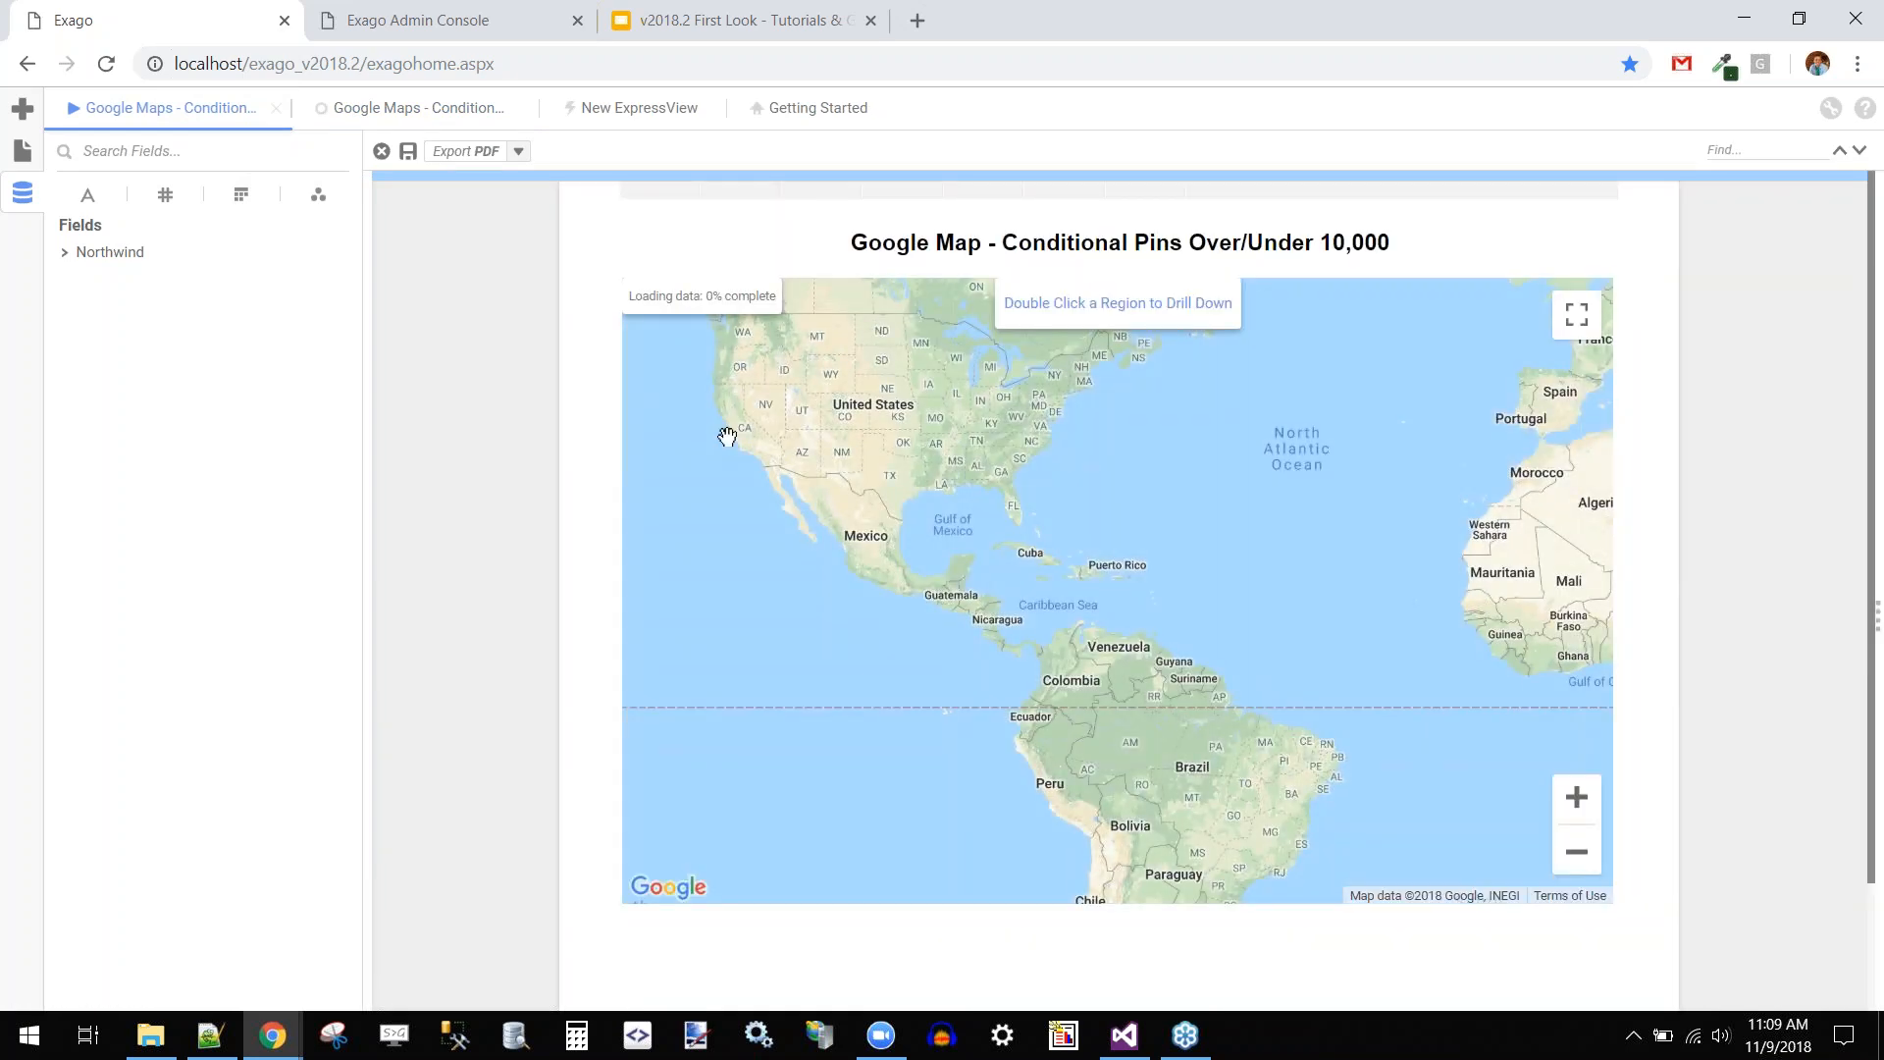
double_click(727, 436)
mouse_move(782, 397)
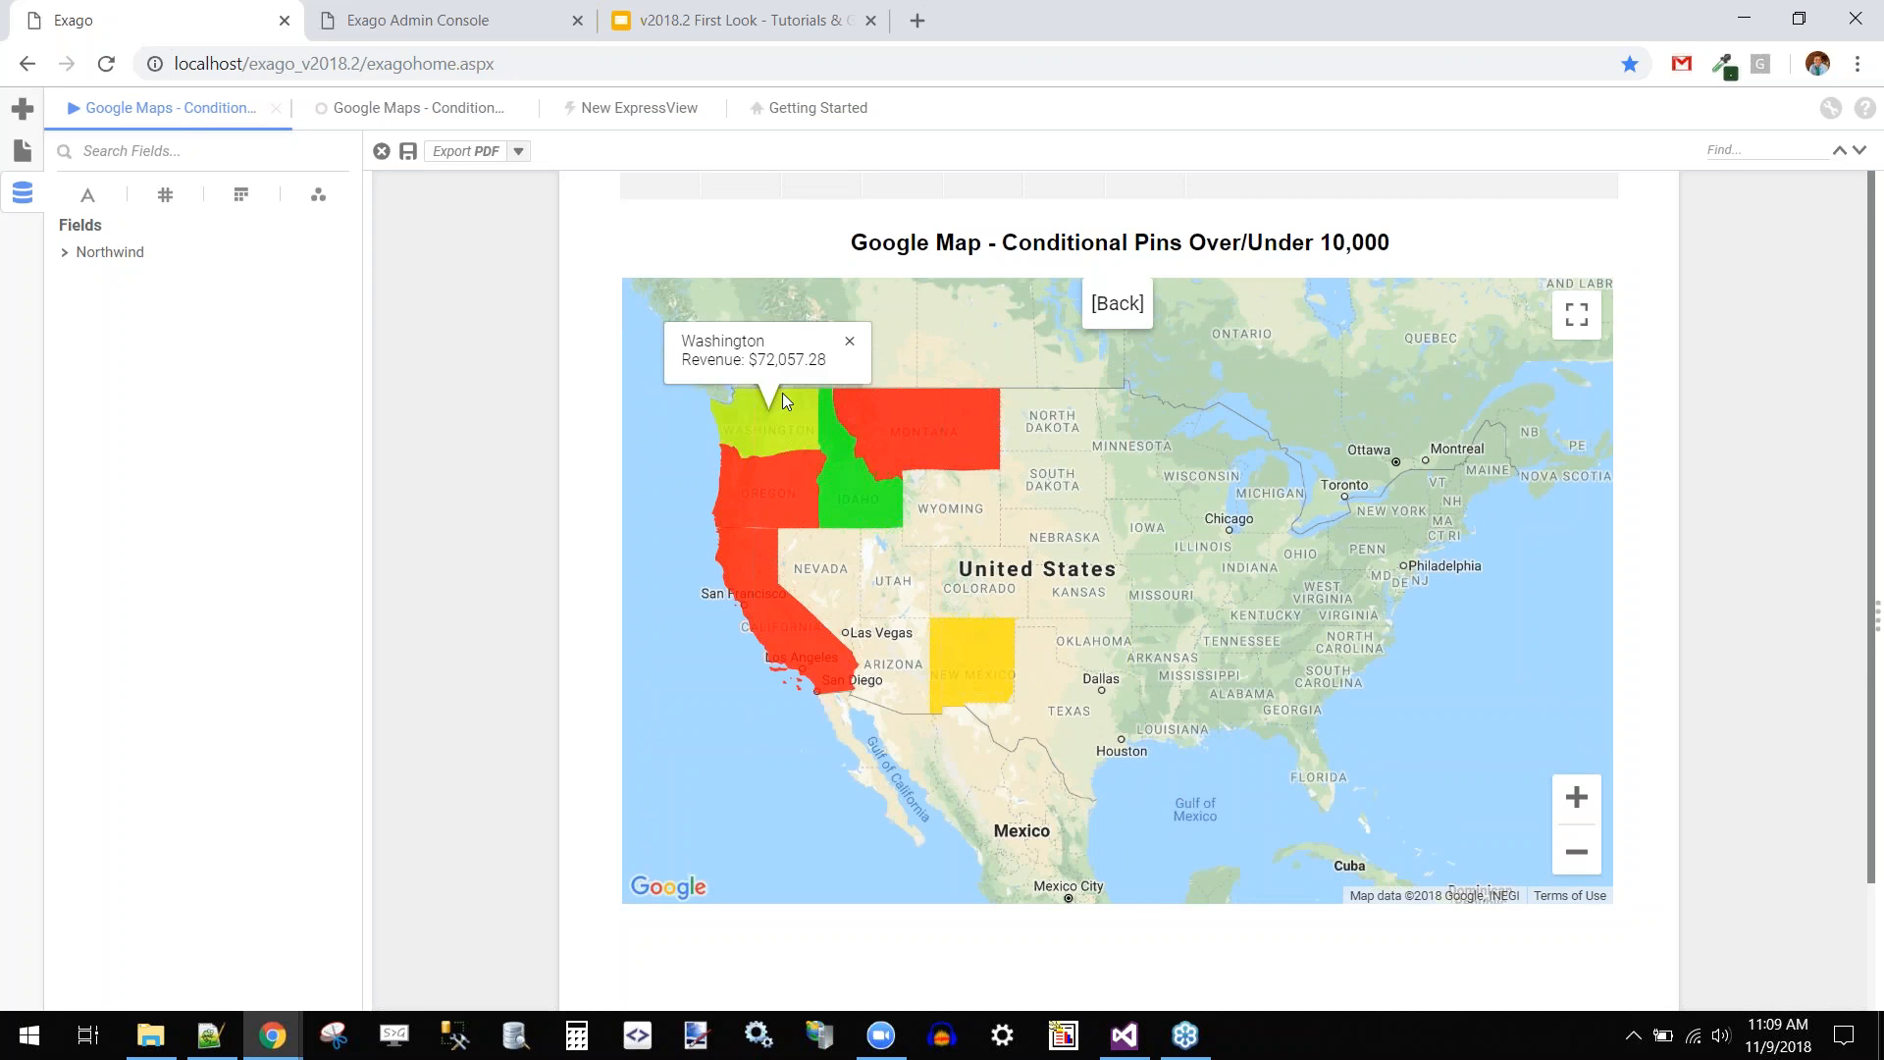
mouse_move(1038, 556)
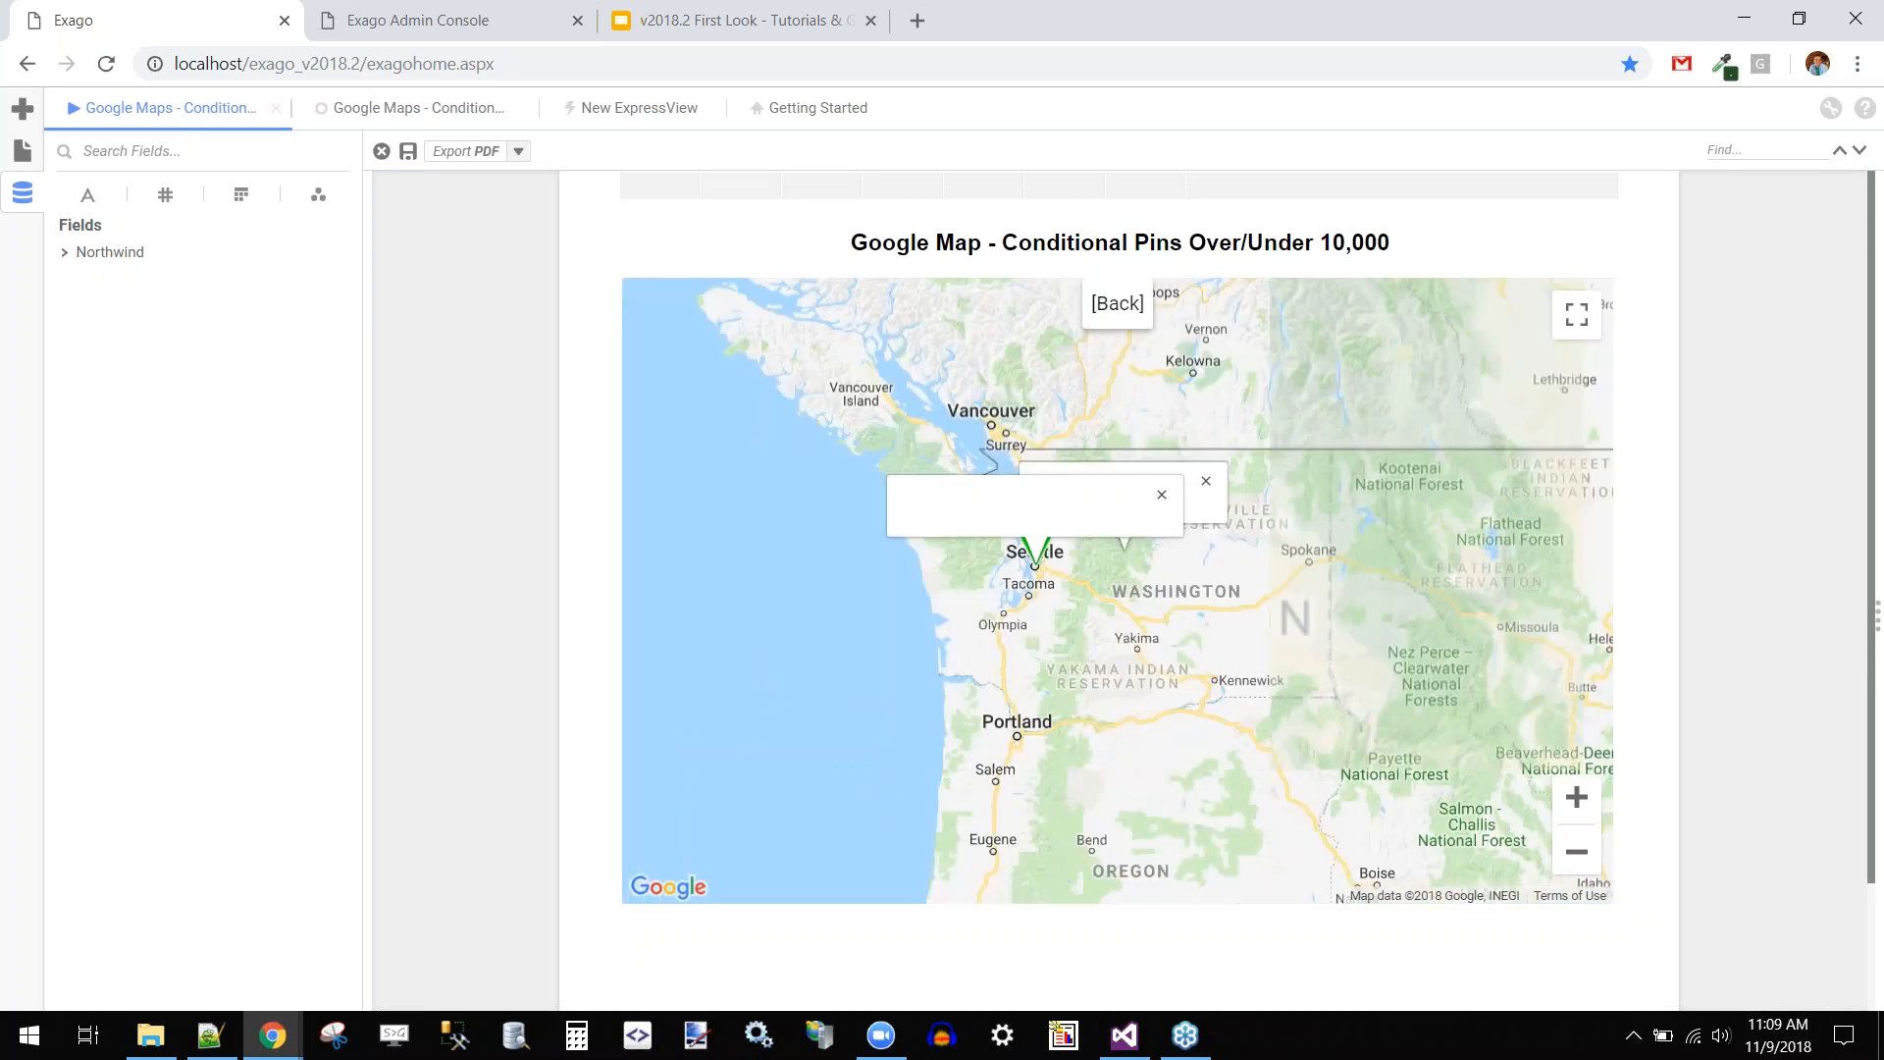
scroll(1044, 561, up, 2)
scroll(1067, 566, up, 5)
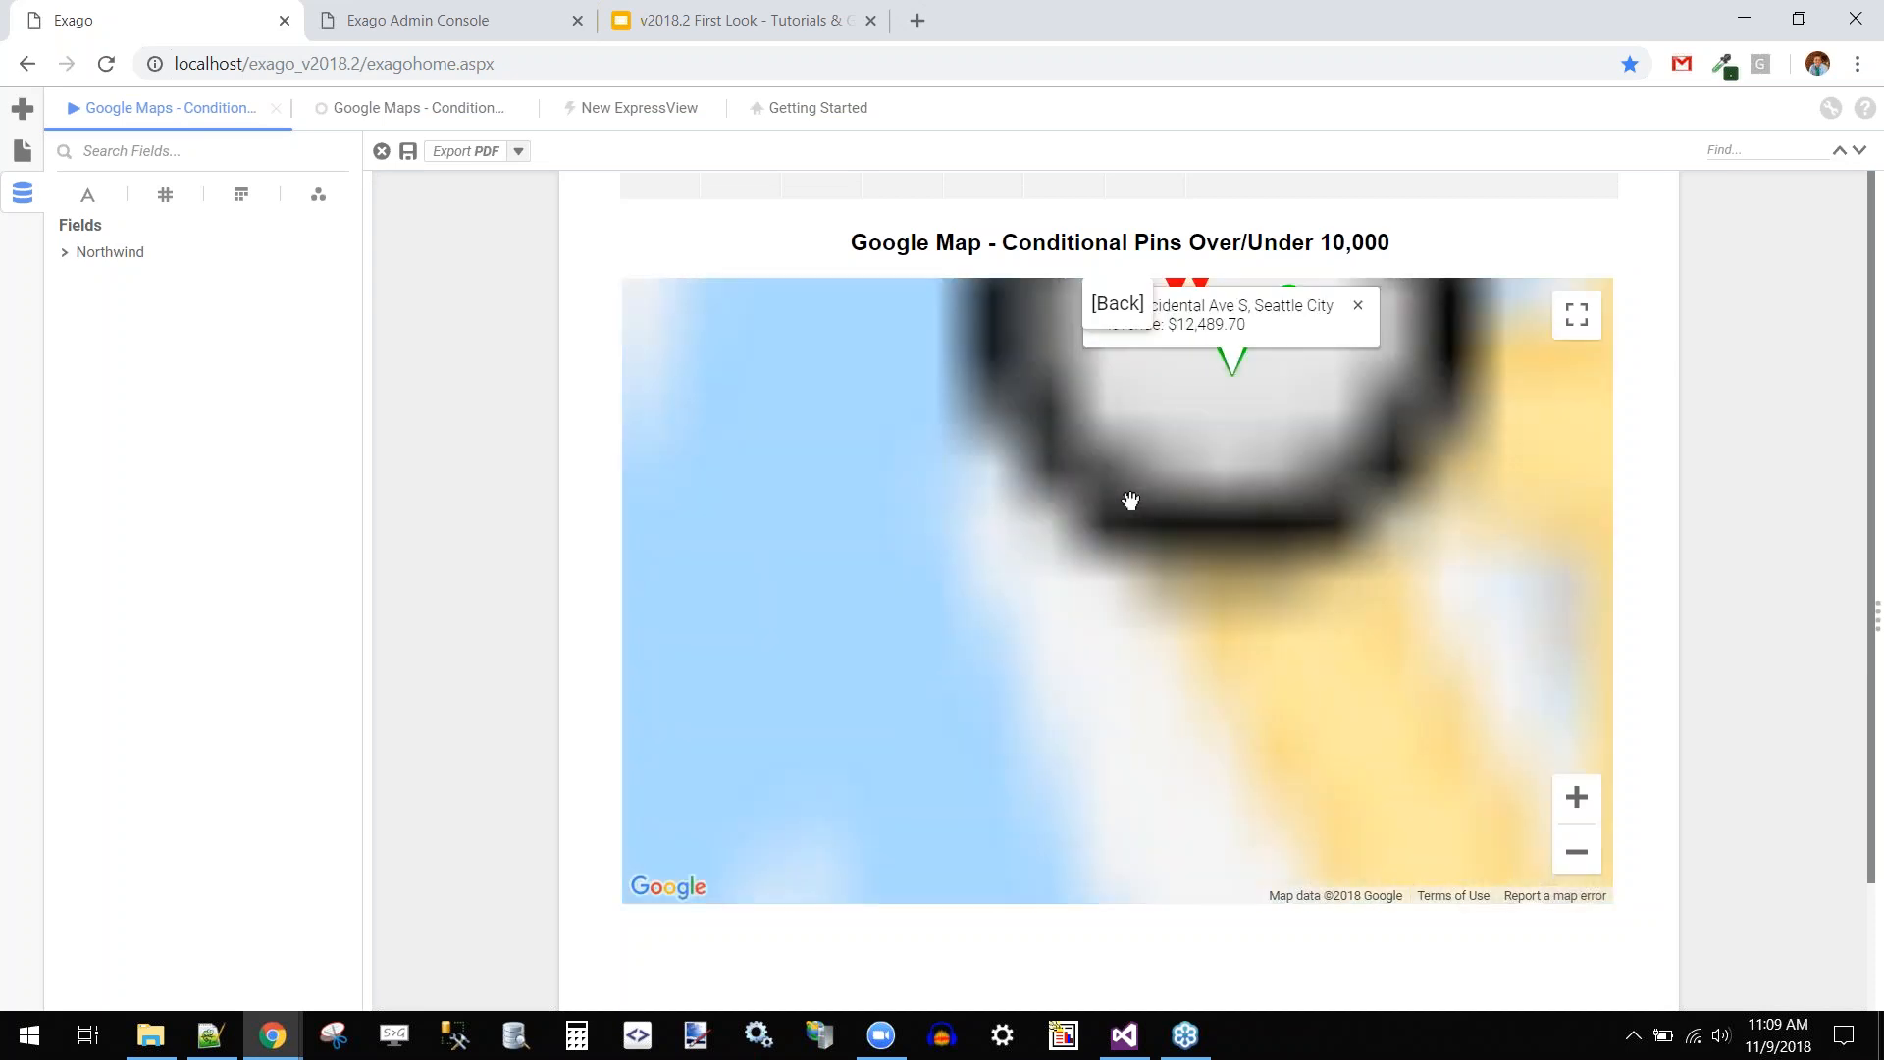
drag(1113, 528, 1035, 842)
scroll(1071, 559, up, 1)
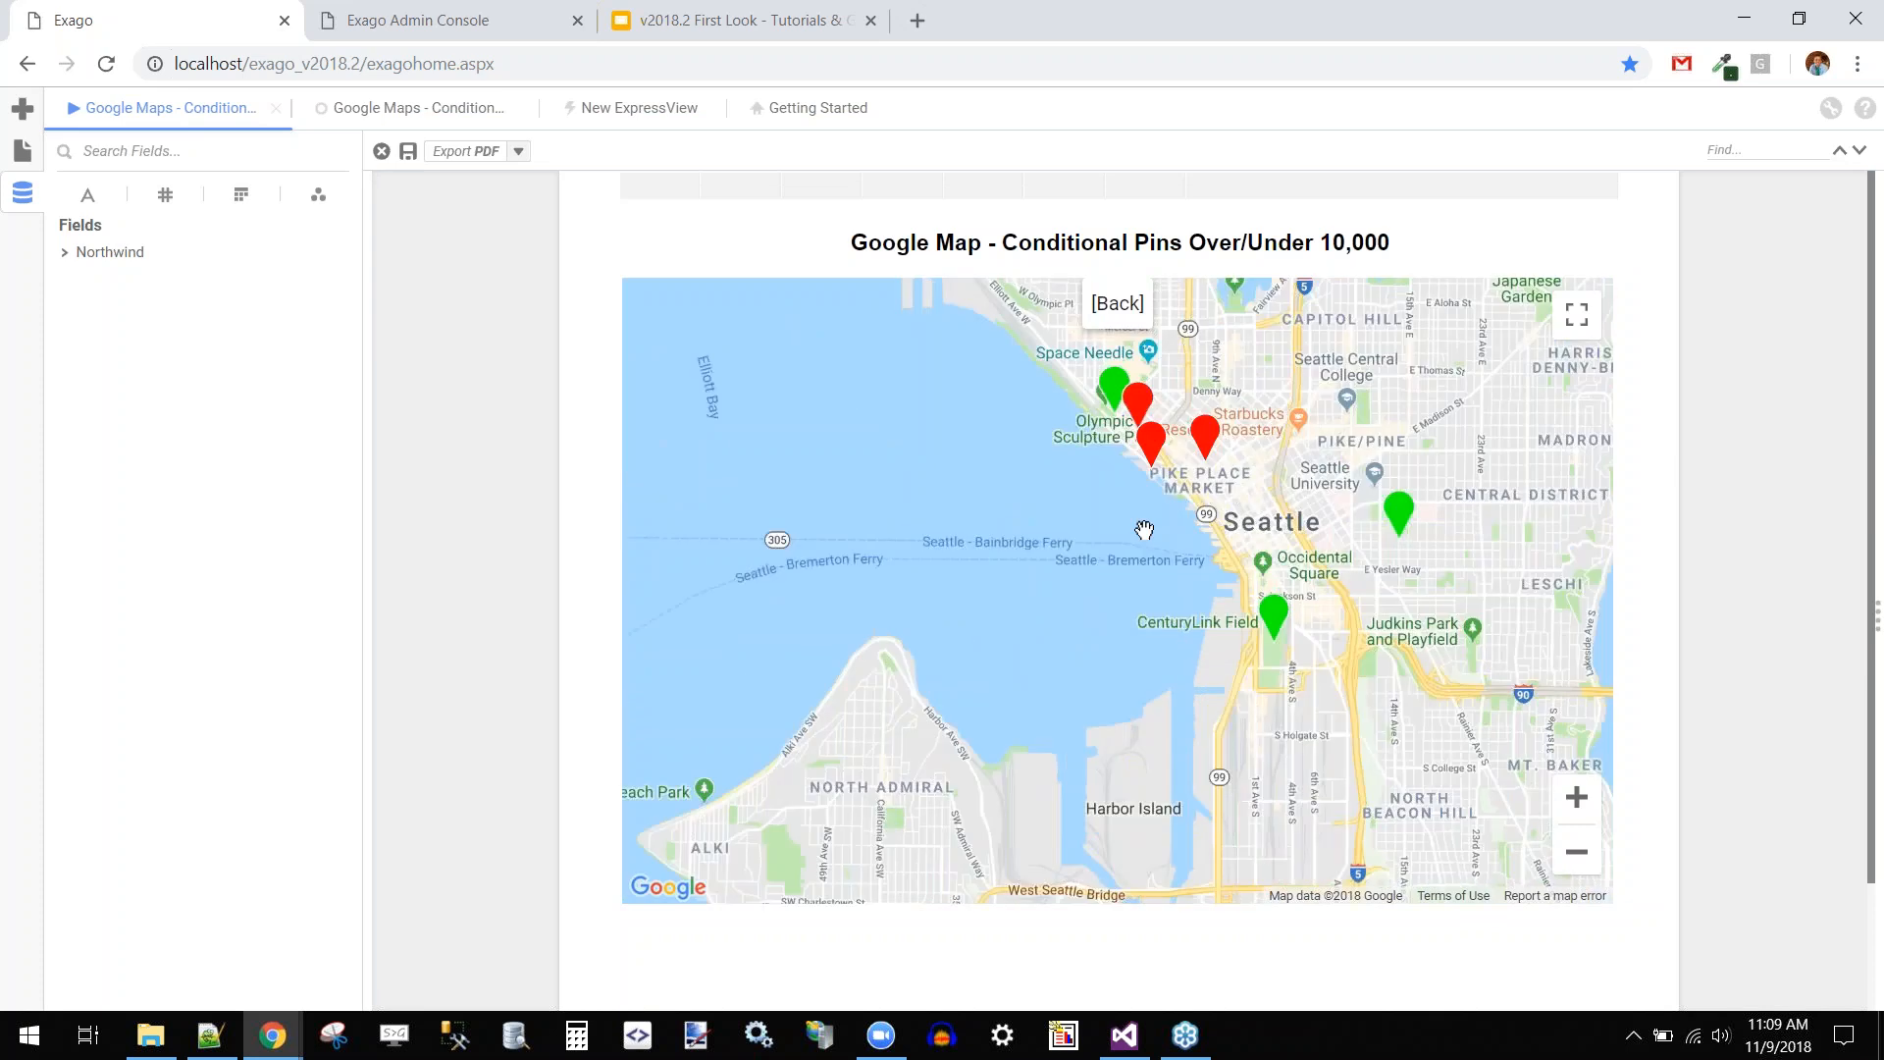
drag(1046, 638, 1038, 639)
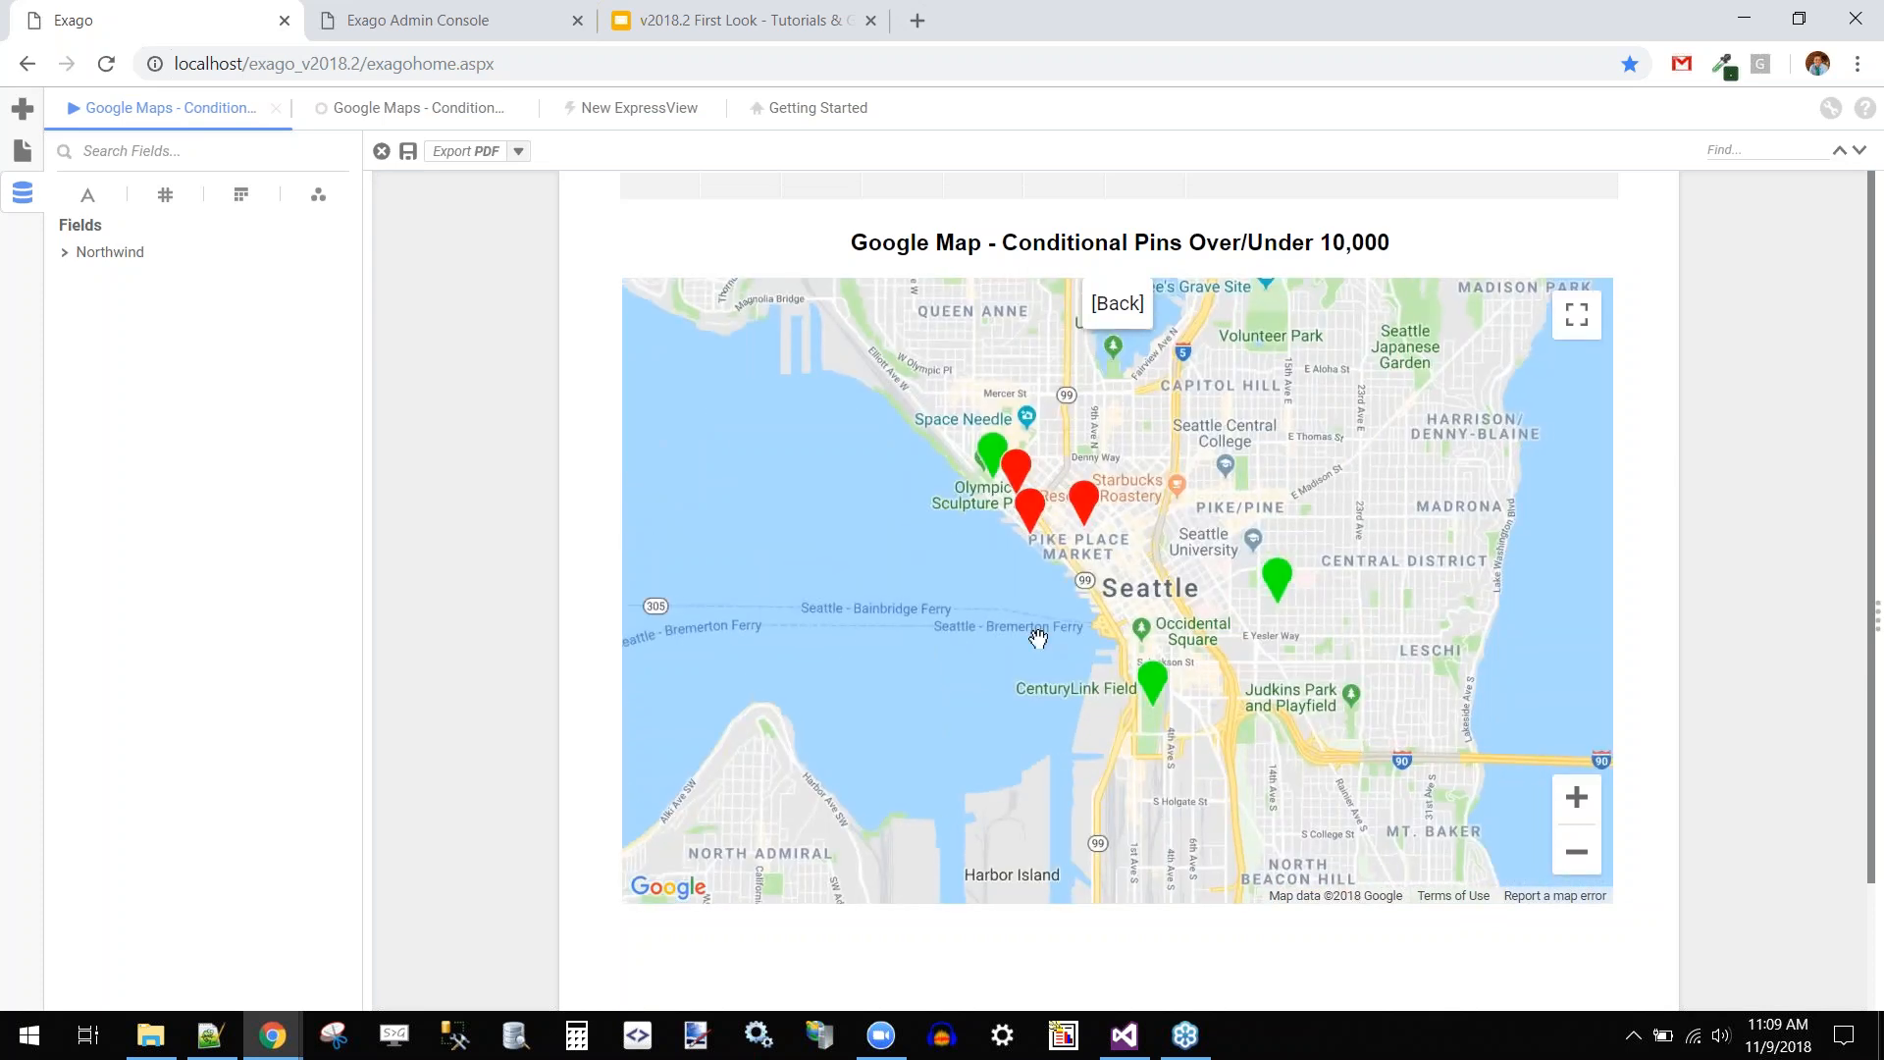
click(1085, 516)
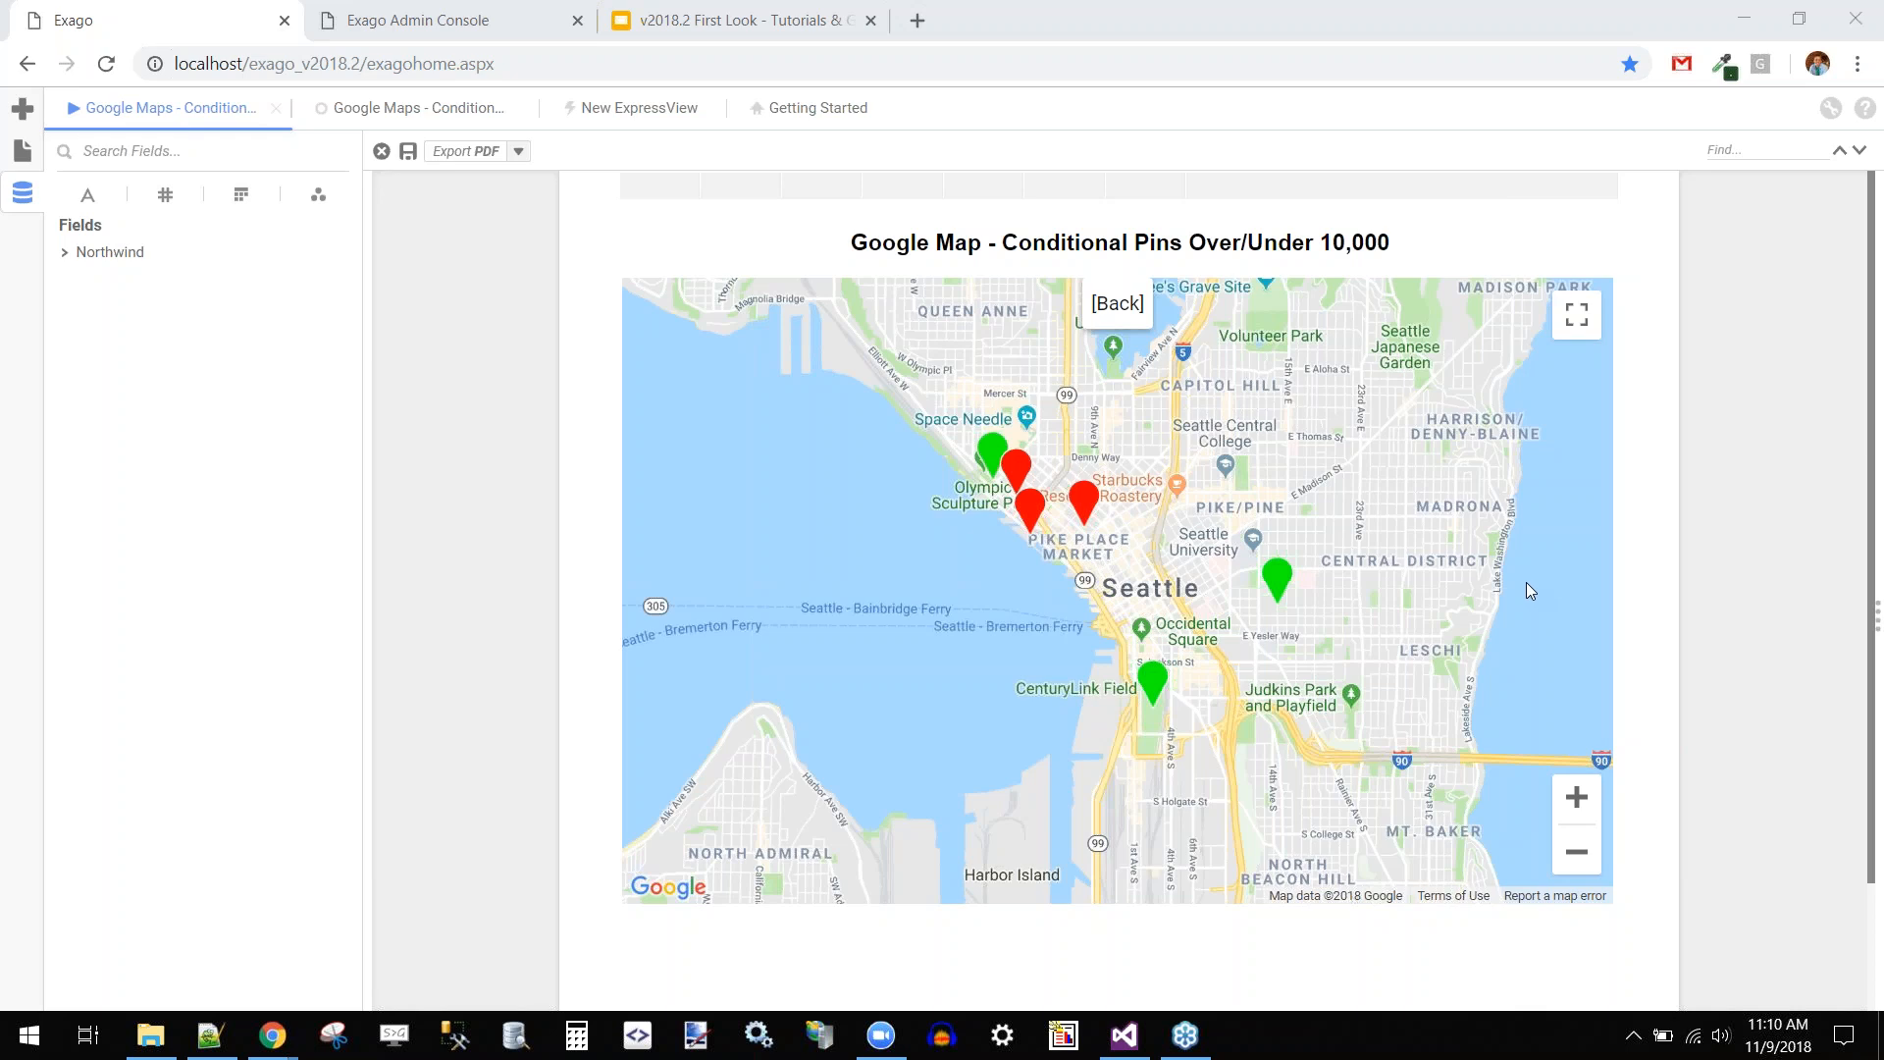
Open the Google Maps - Hyperlink report and turn off row suppression for the Customers footer in row 3
click(23, 153)
click(308, 380)
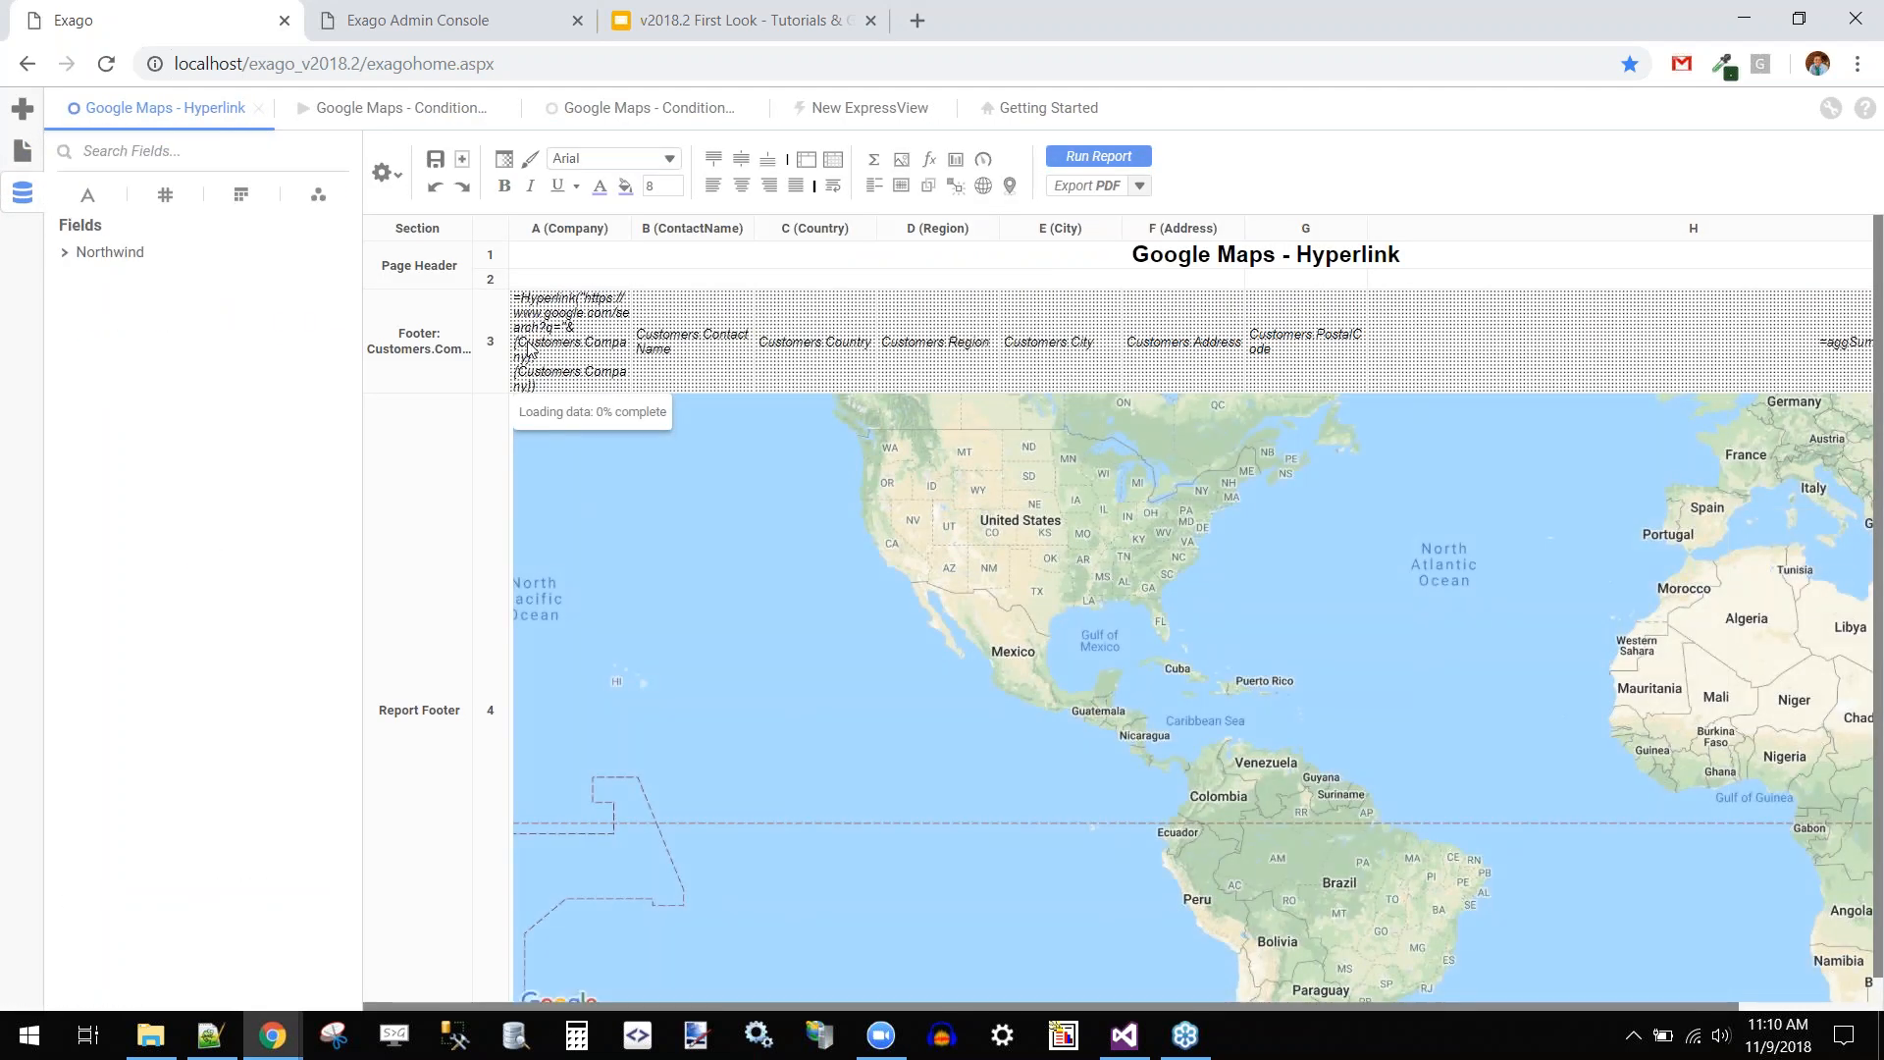
right_click(493, 346)
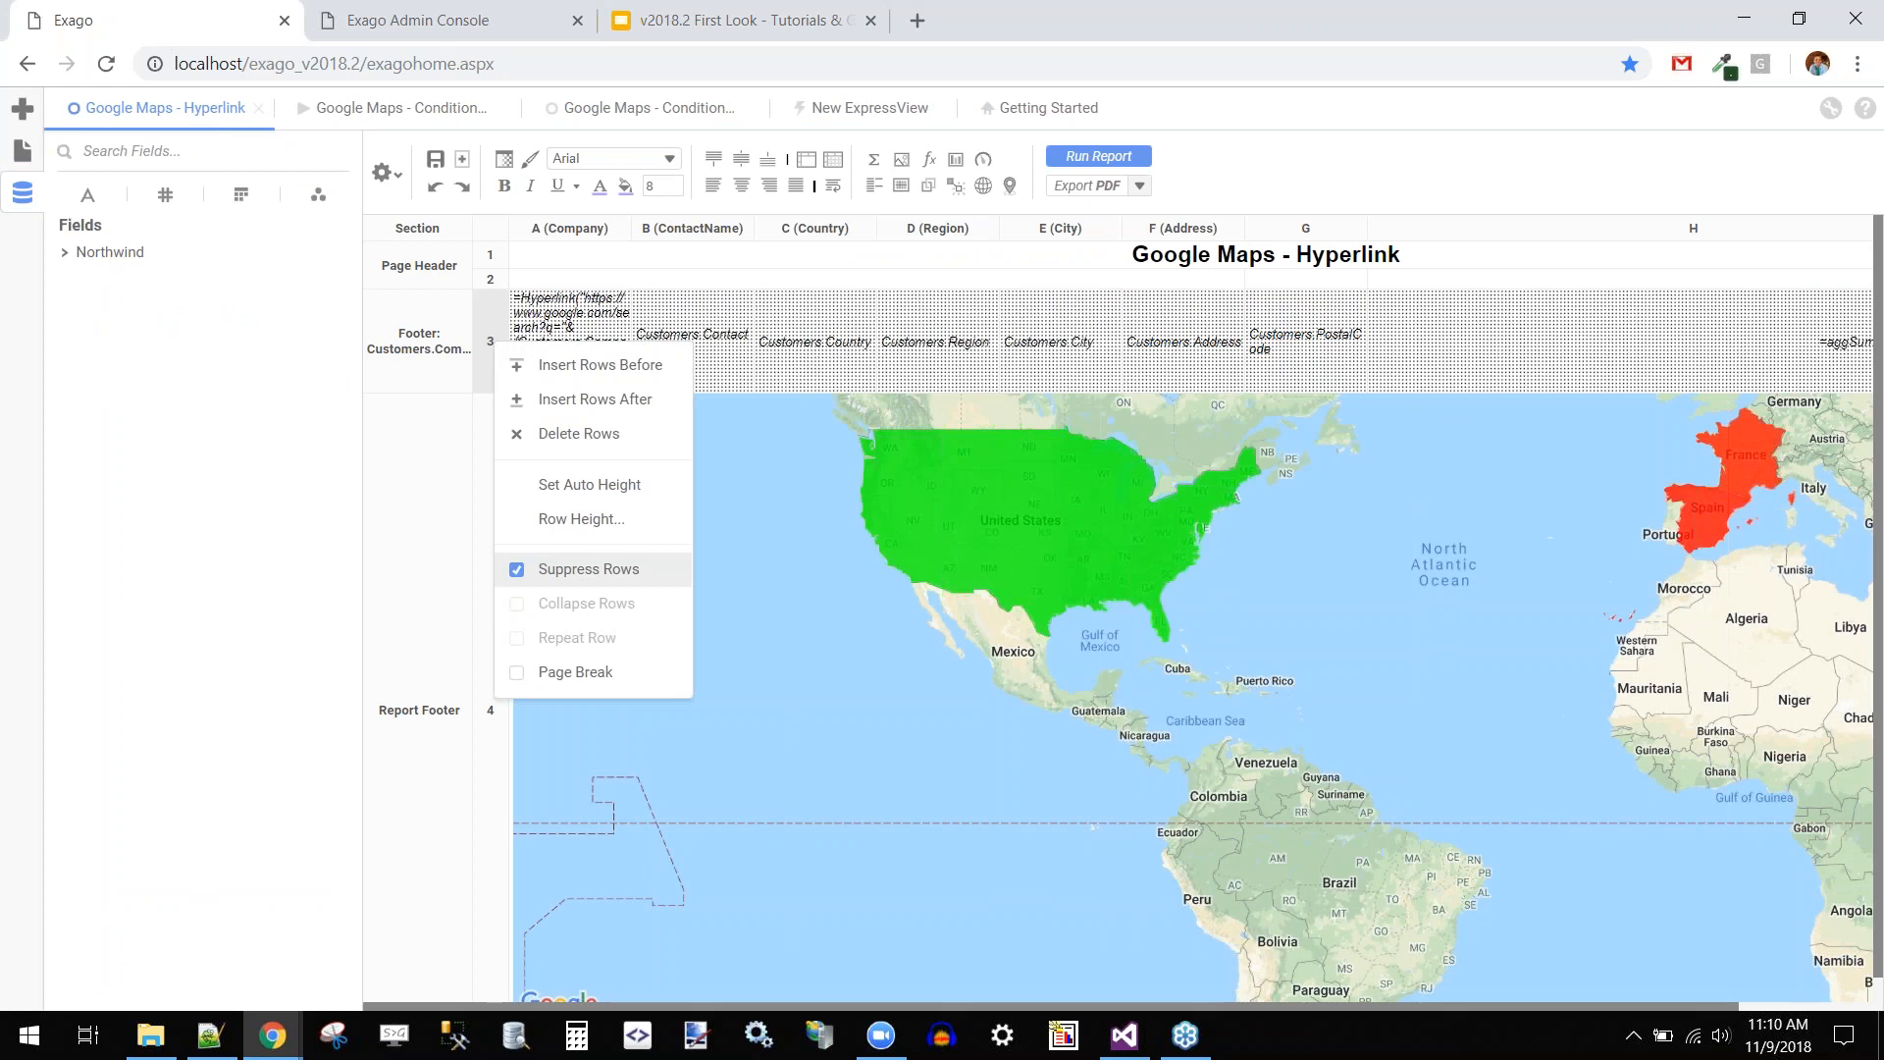
click(587, 569)
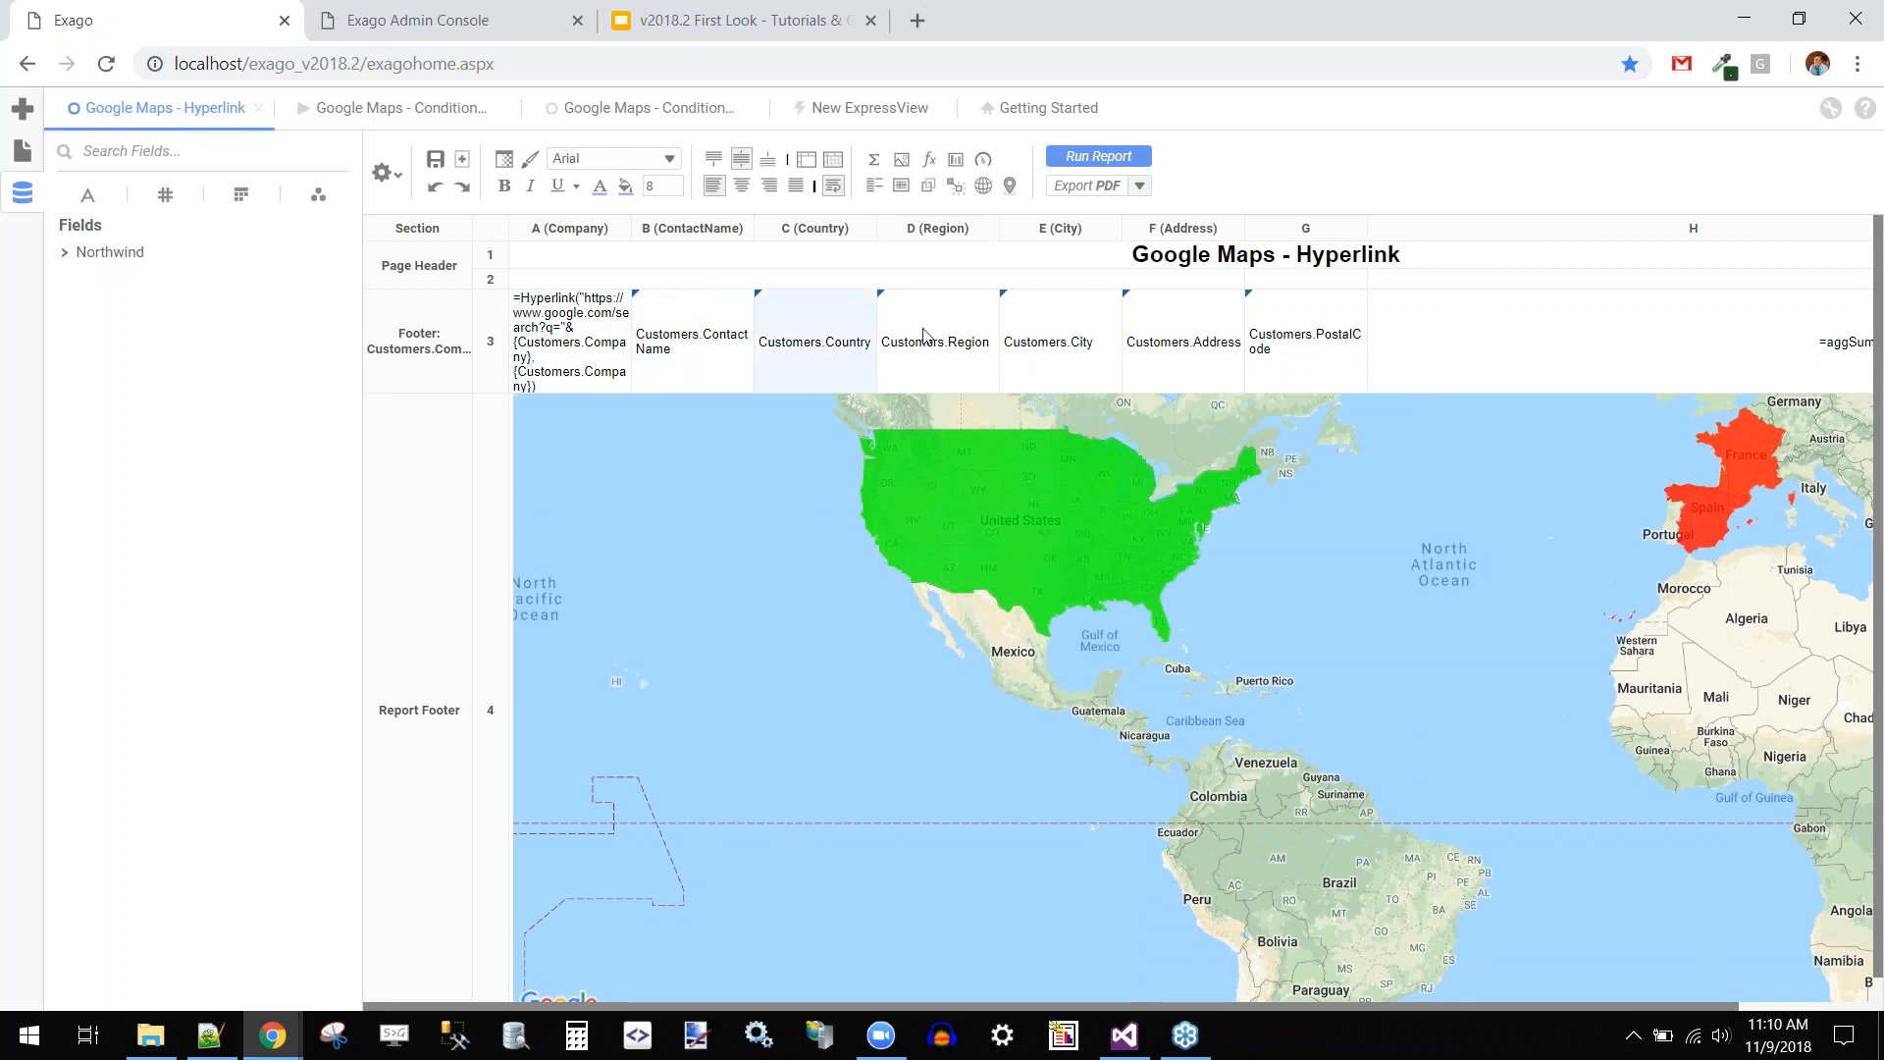
Open the Company cell's formula and examine the address argument of its Hyperlink function
click(1547, 343)
click(455, 350)
drag(1152, 1002, 949, 1011)
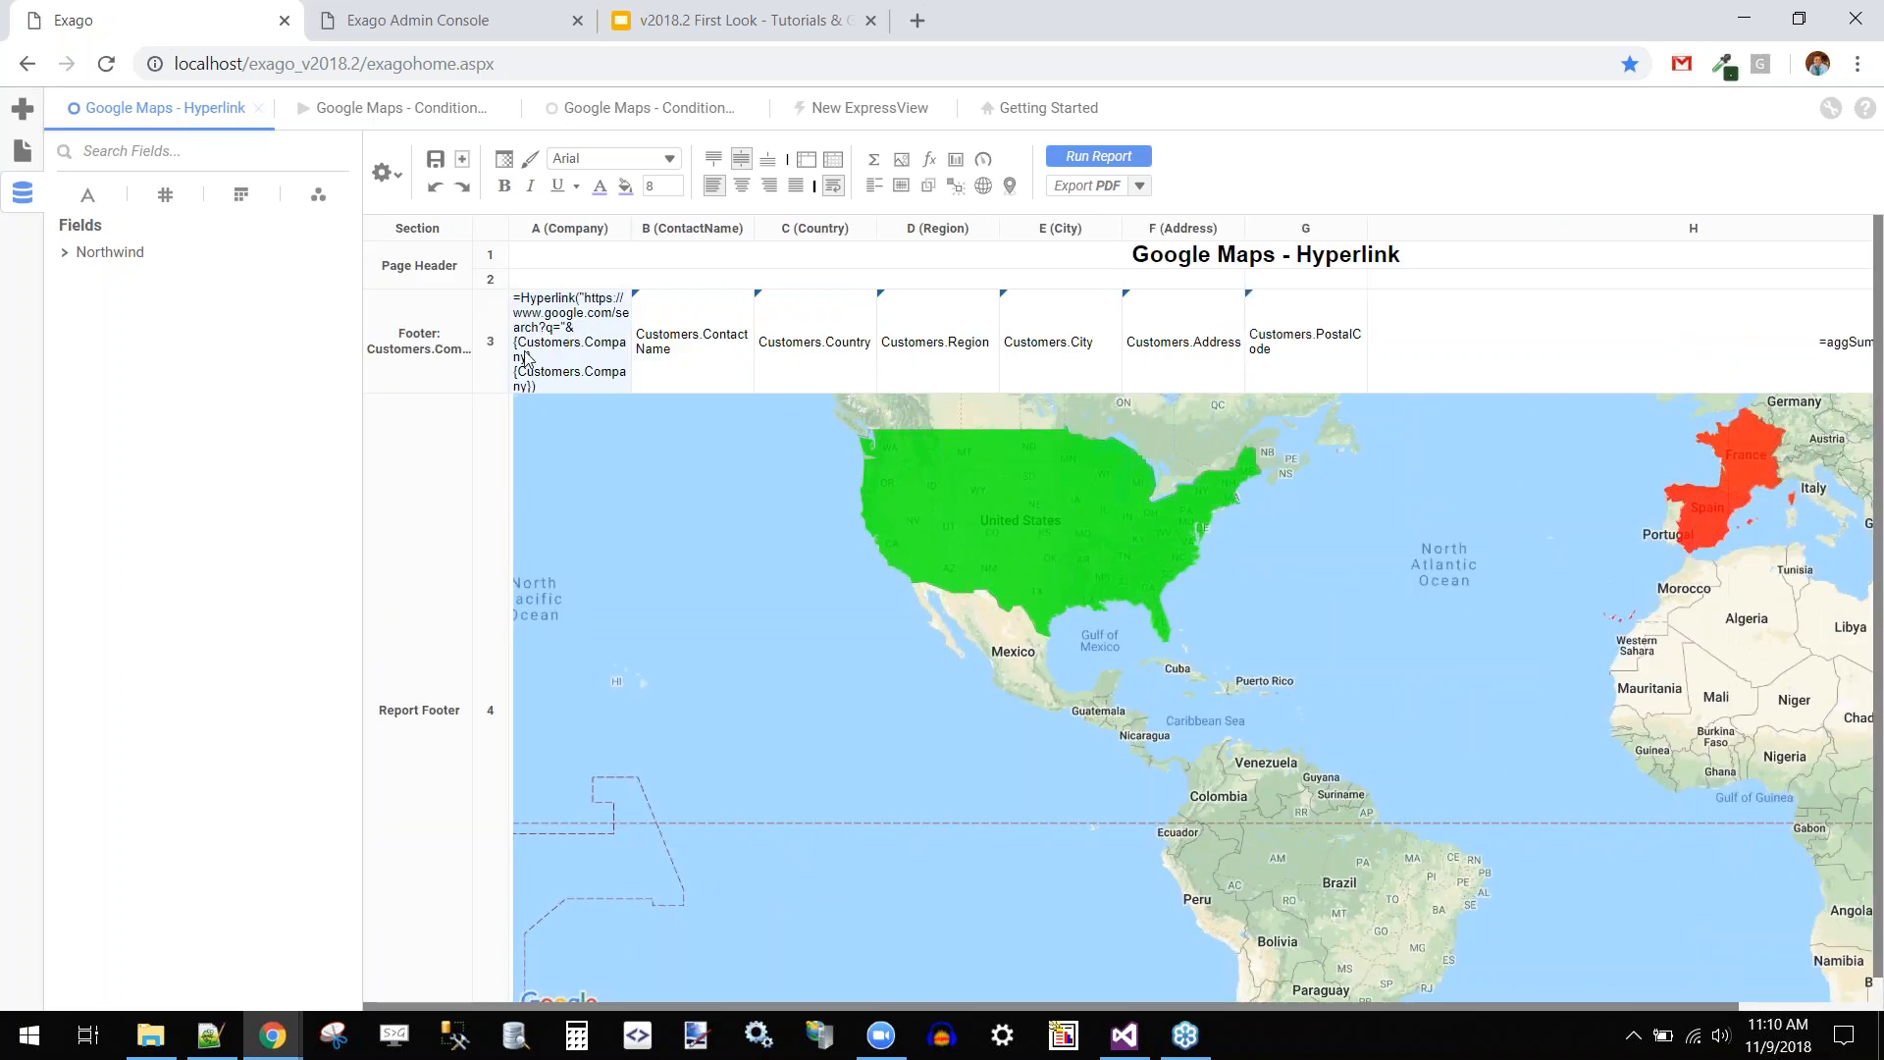
click(929, 159)
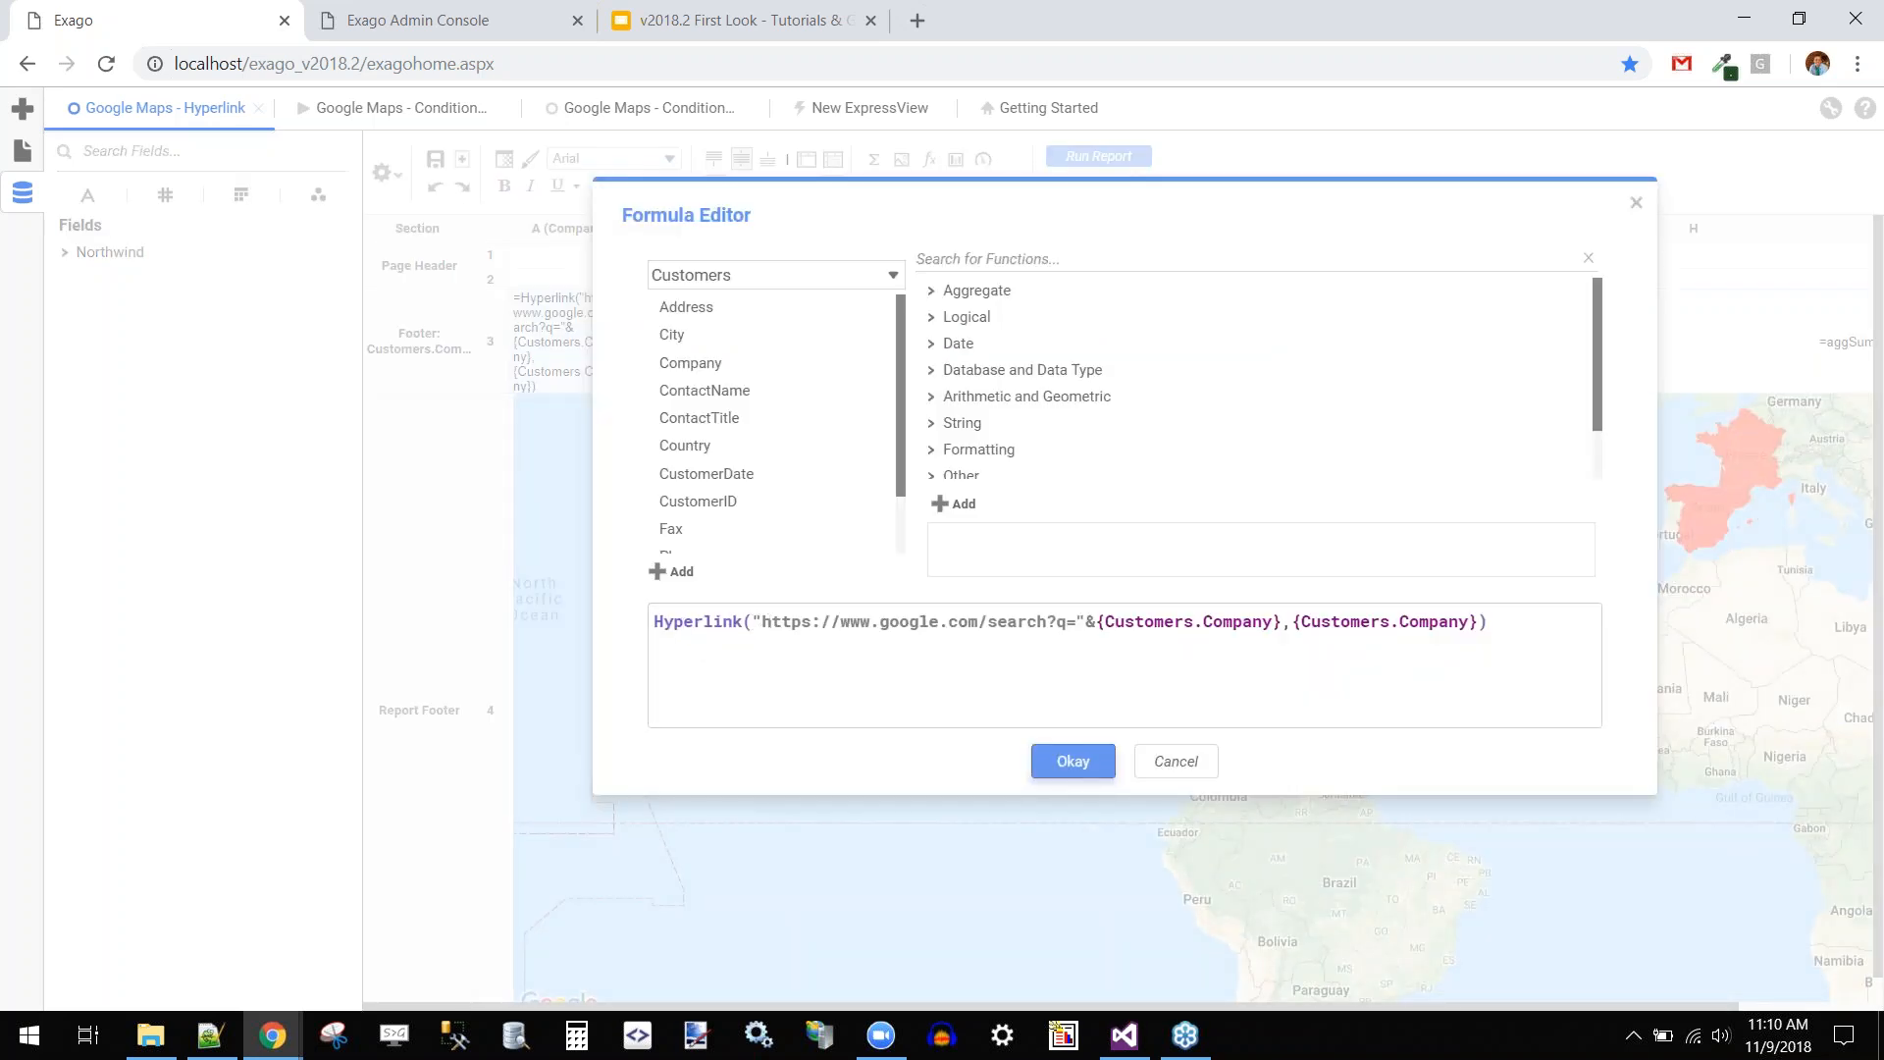
drag(654, 624, 1080, 616)
click(871, 625)
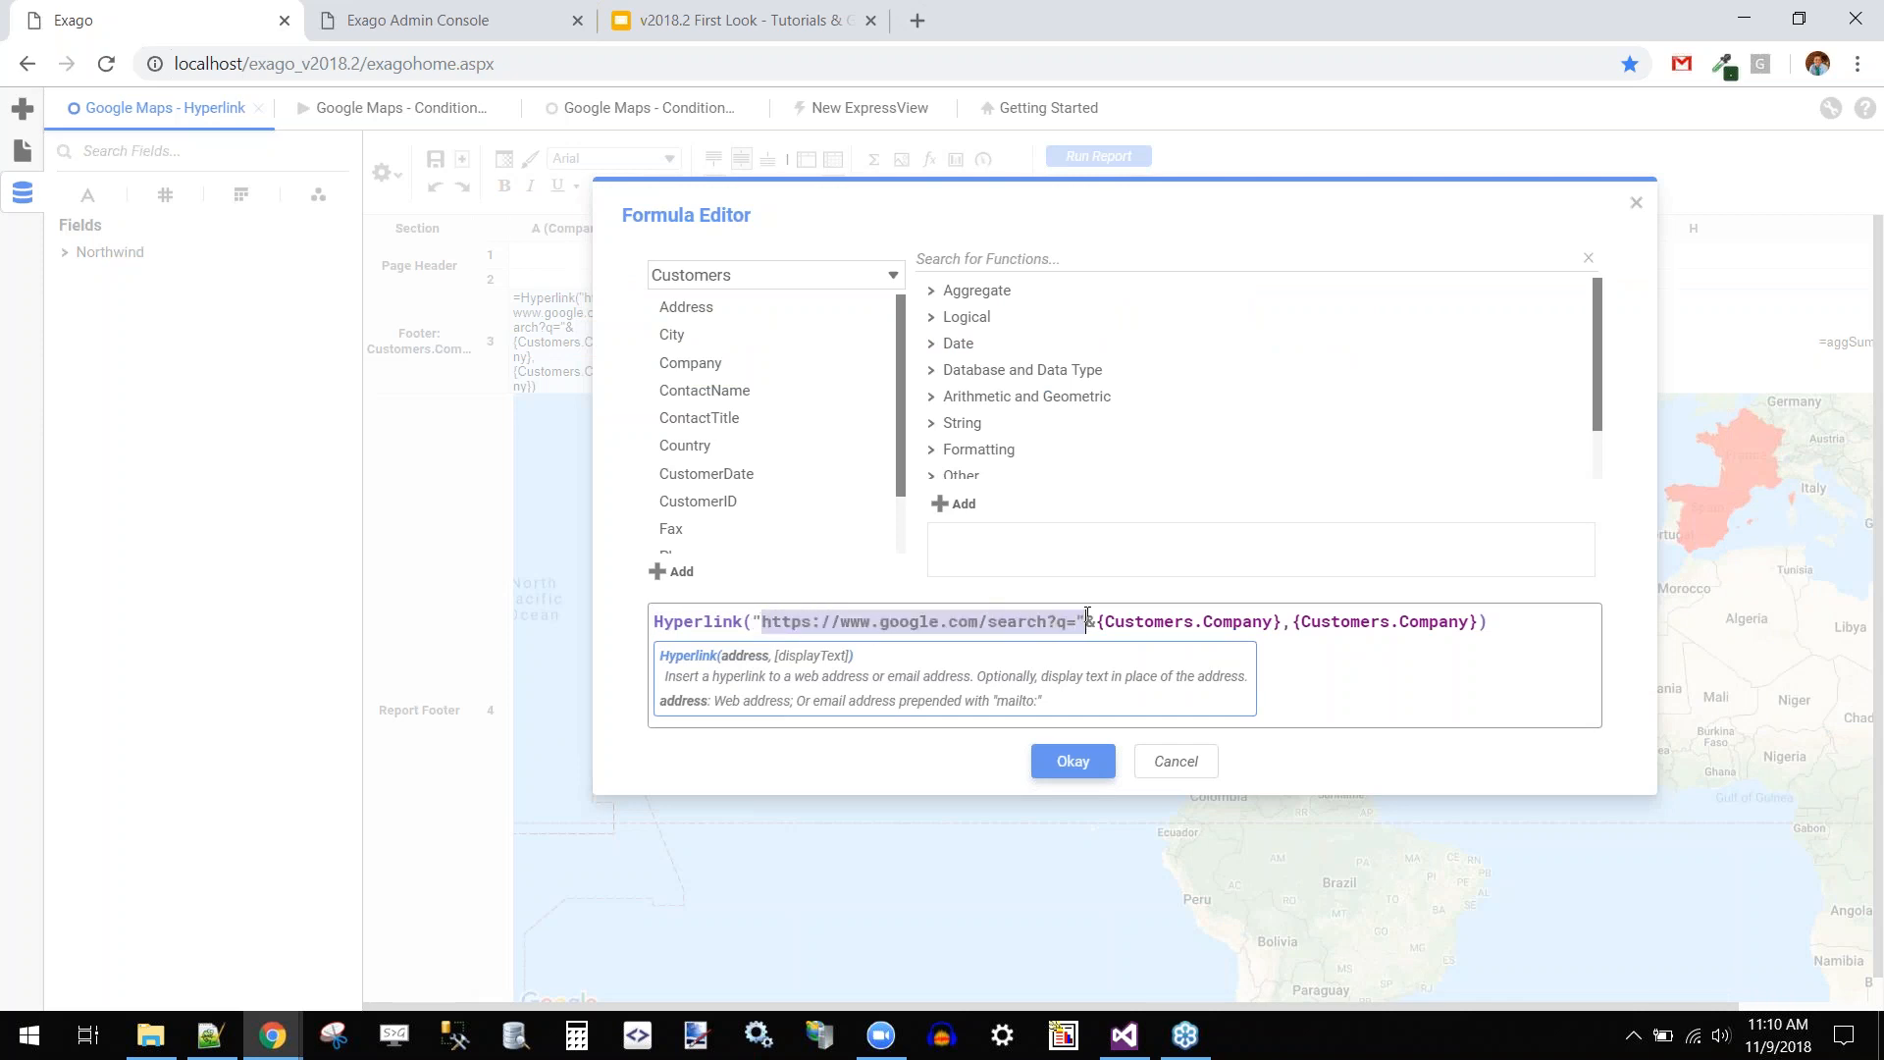
drag(1283, 615, 759, 628)
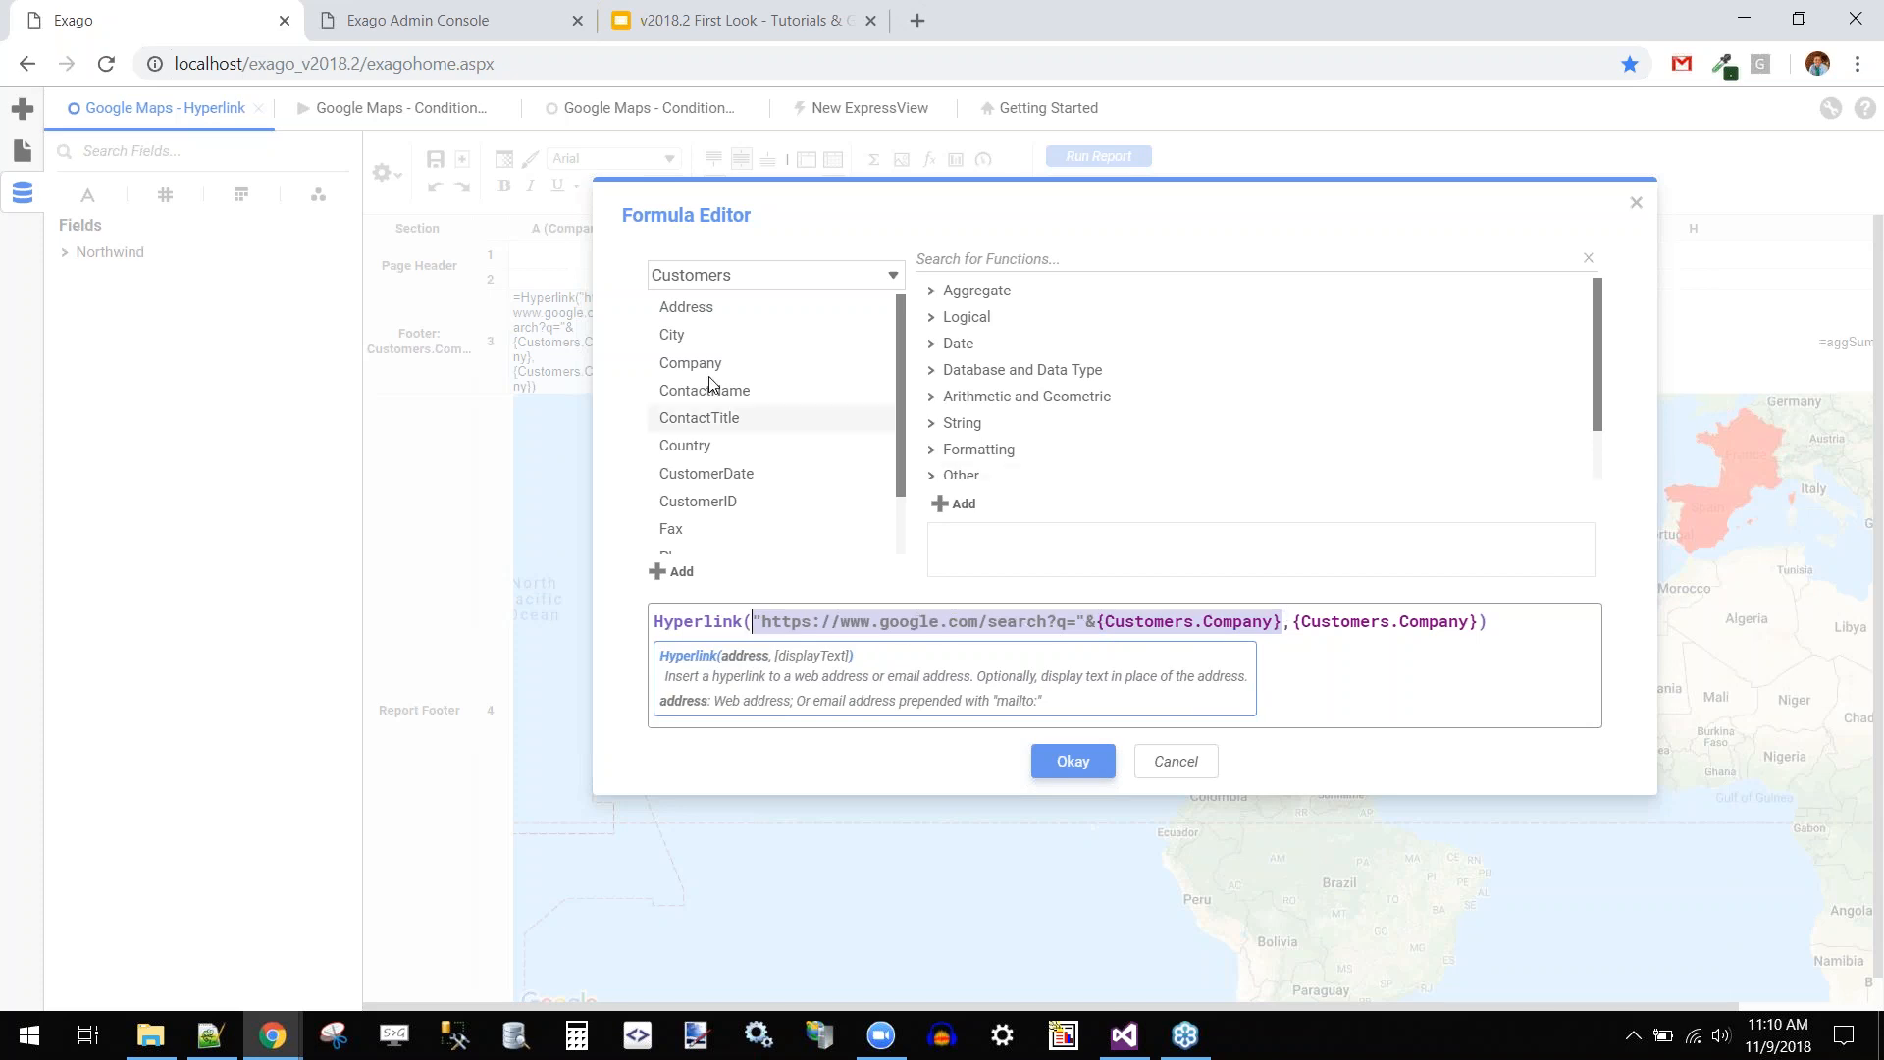
Examine the display text argument of the Company cell's Hyperlink function and close the formula
scroll(723, 403, down, 1)
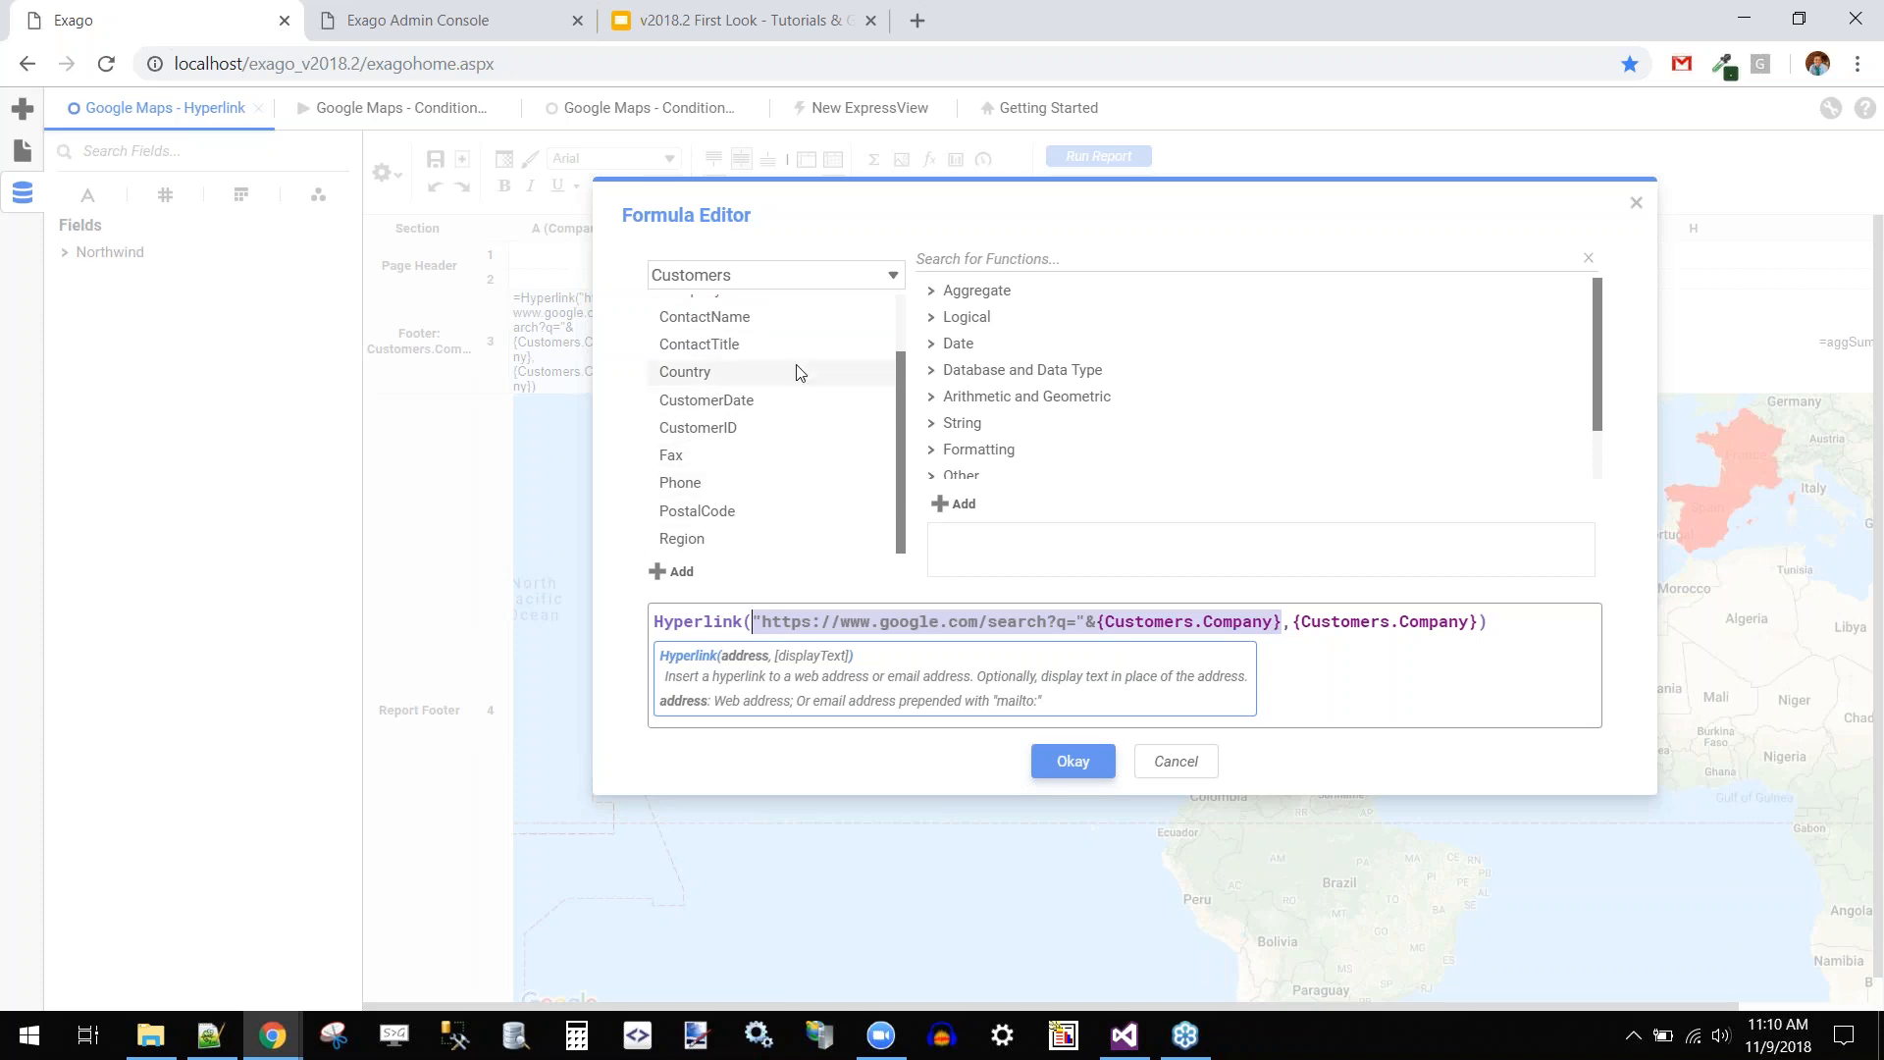
click(1007, 704)
drag(1291, 621, 1480, 622)
click(1427, 696)
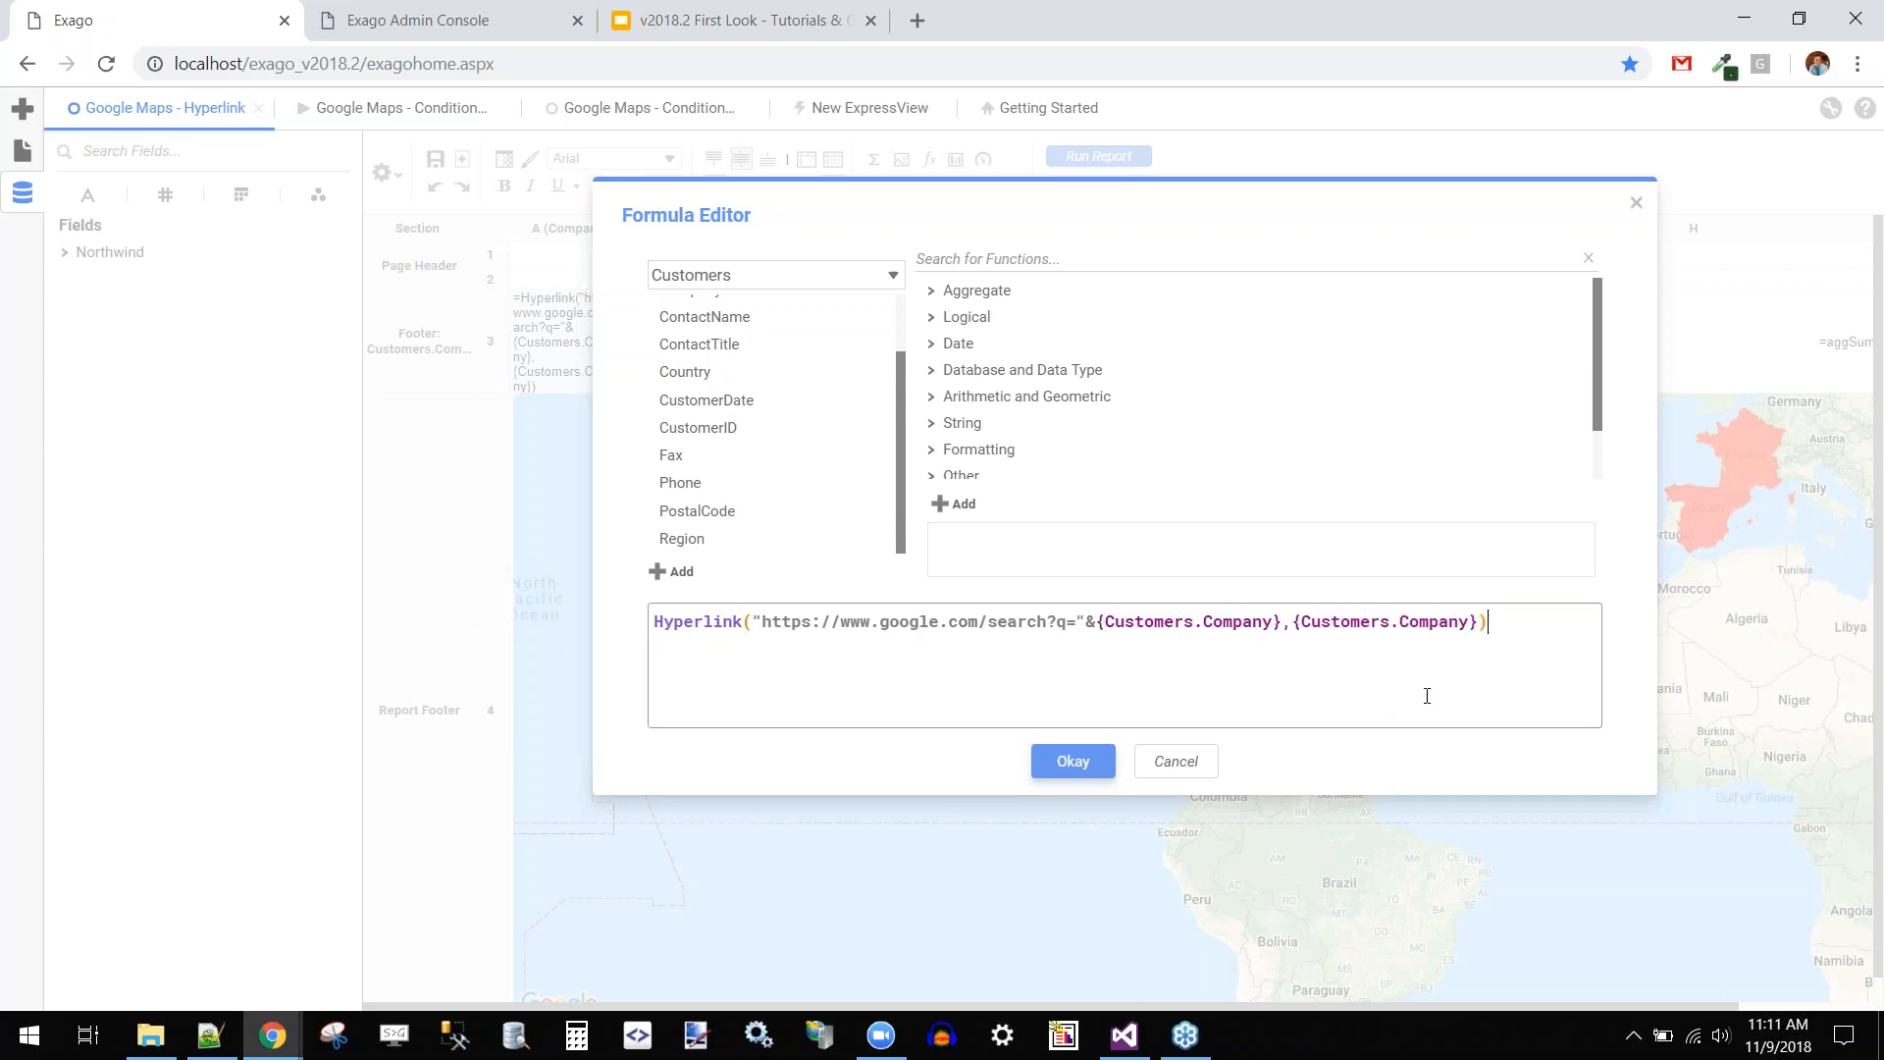
click(1073, 761)
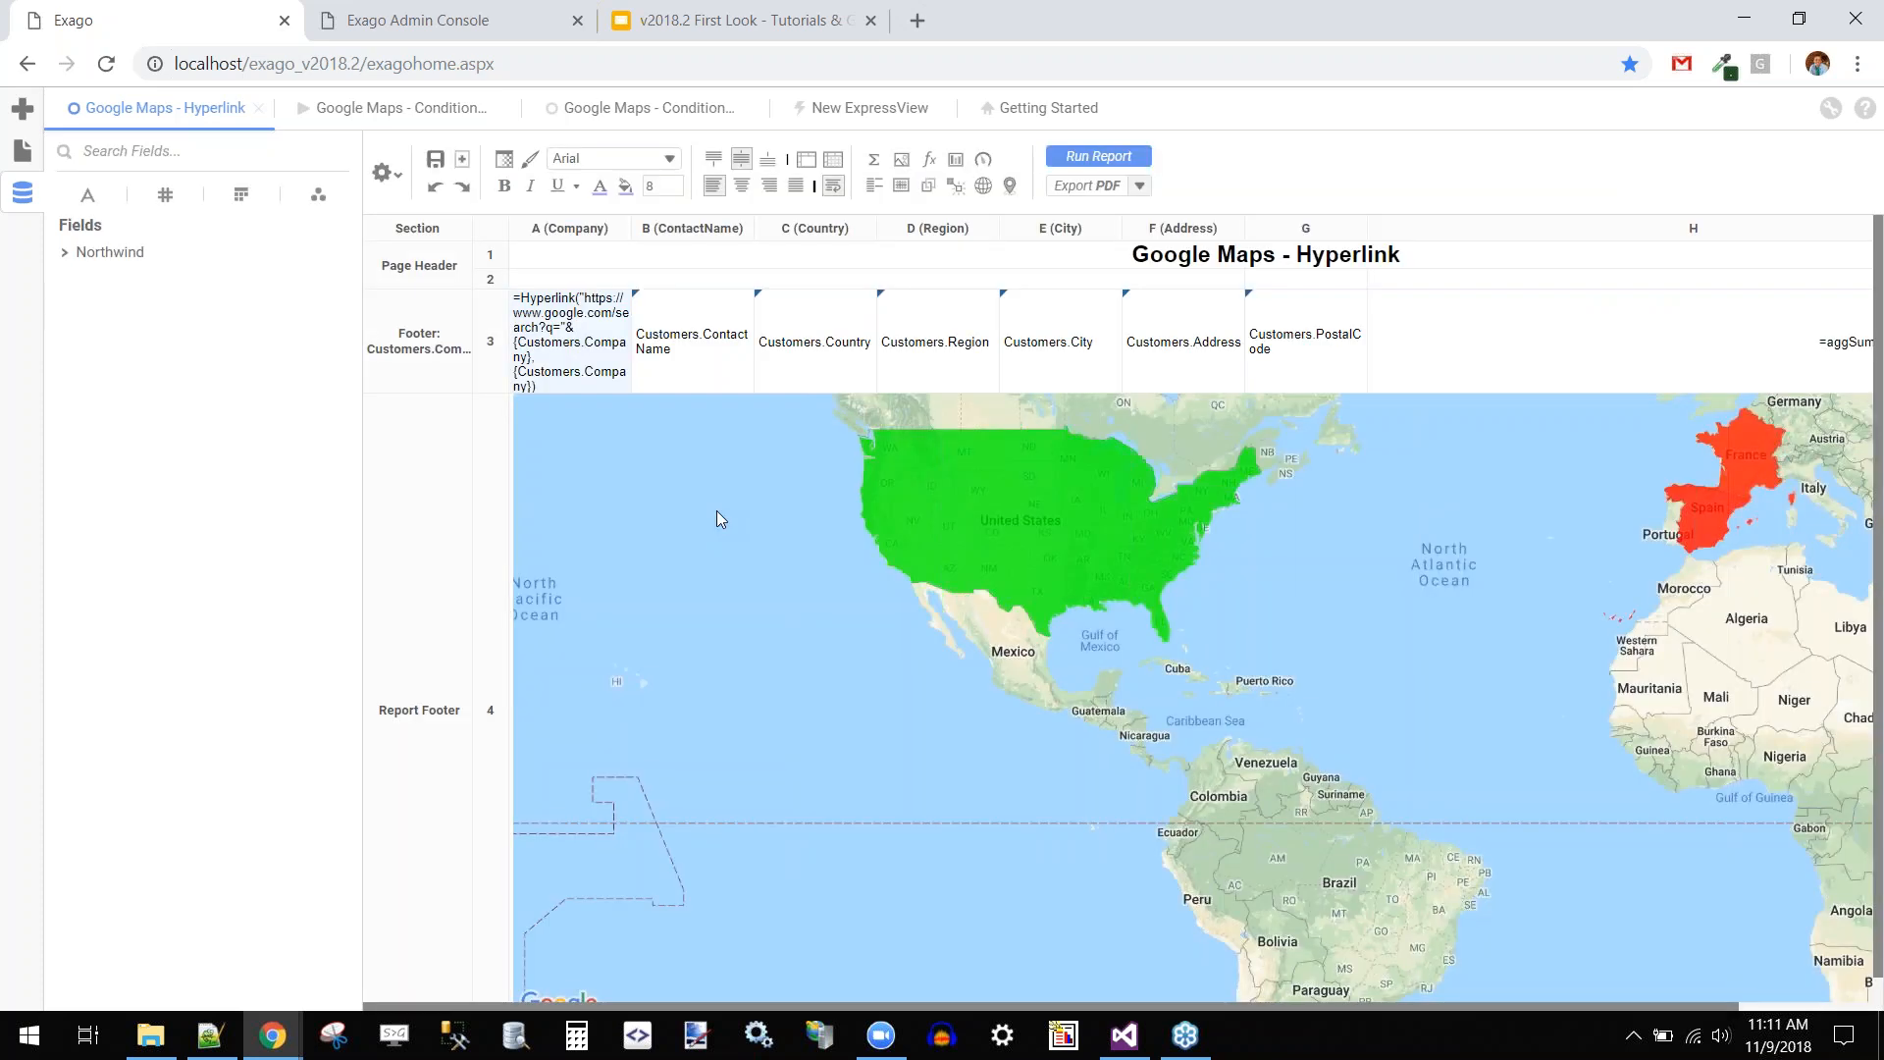
Suppress the Customers footer in row 3 of the Google Maps - Hyperlink report
right_click(494, 344)
click(574, 577)
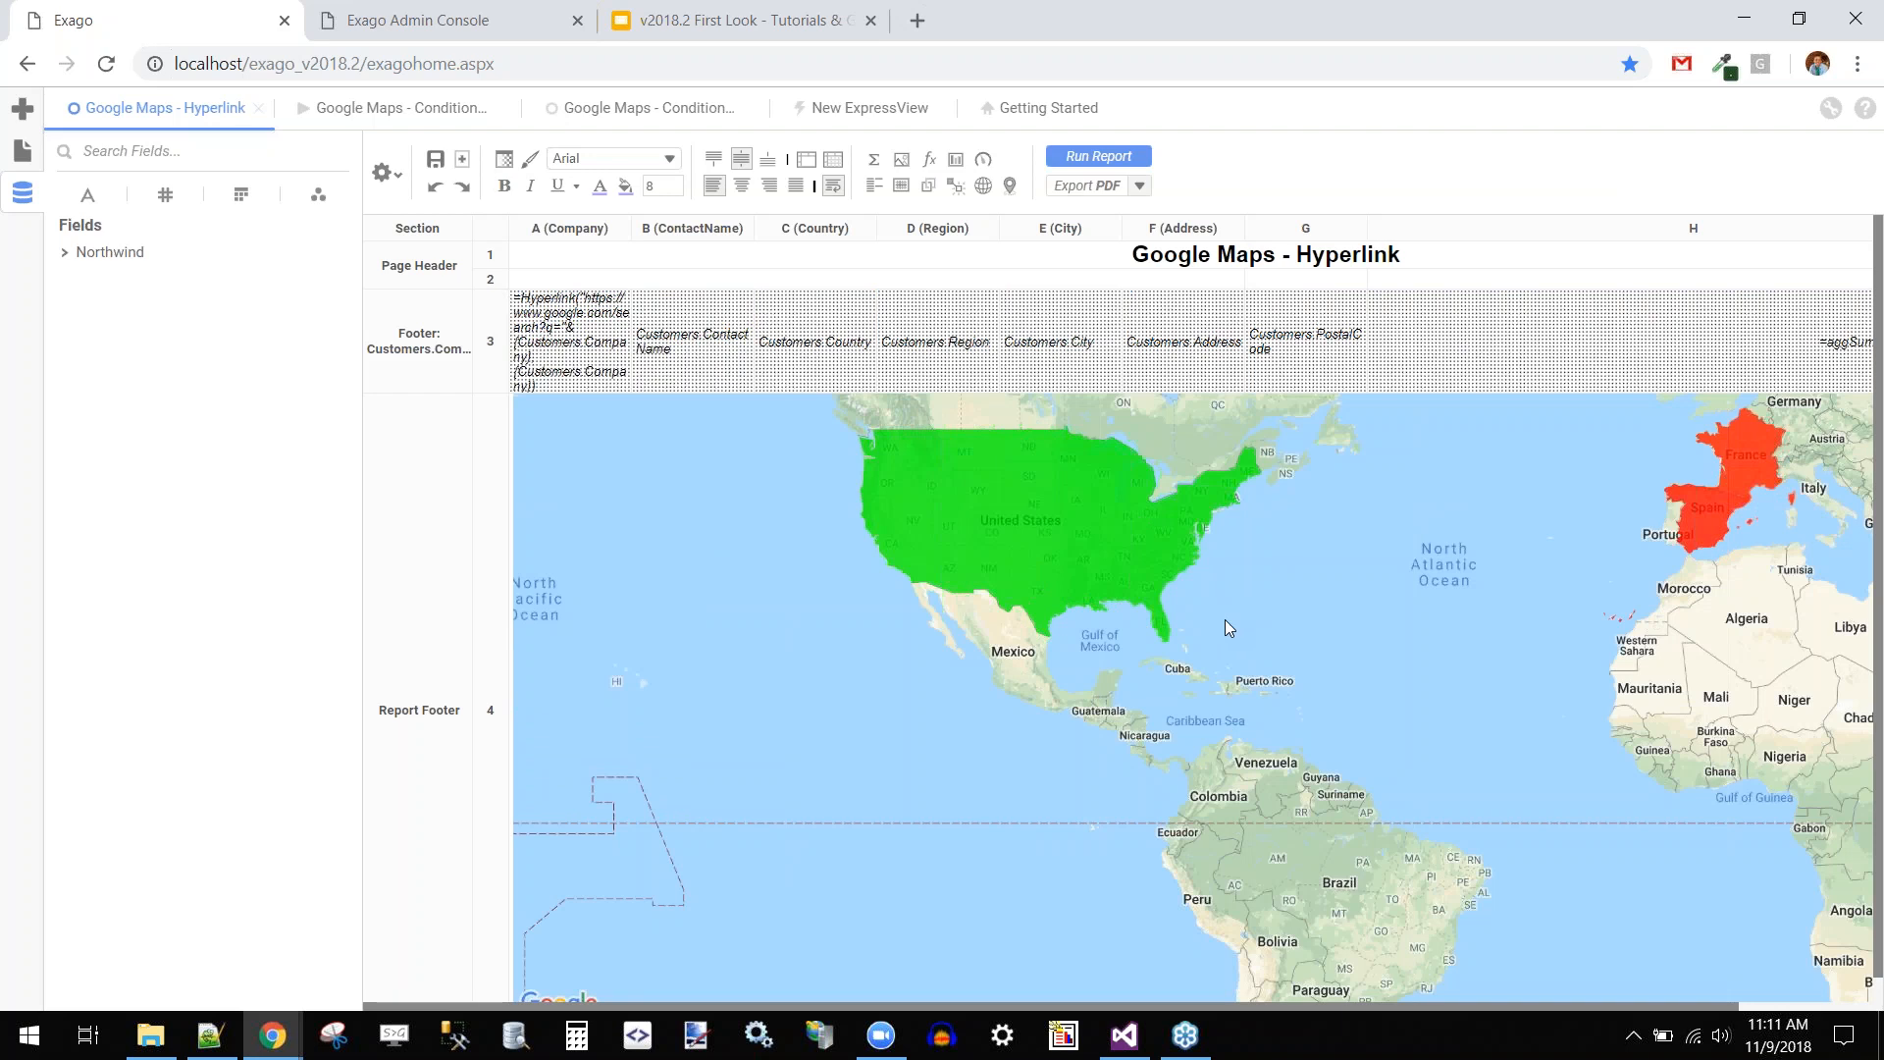
Examine the map's Company metric, including its Hyperlink formula and aggregation options, and leave the map settings without applying changes
double_click(1098, 541)
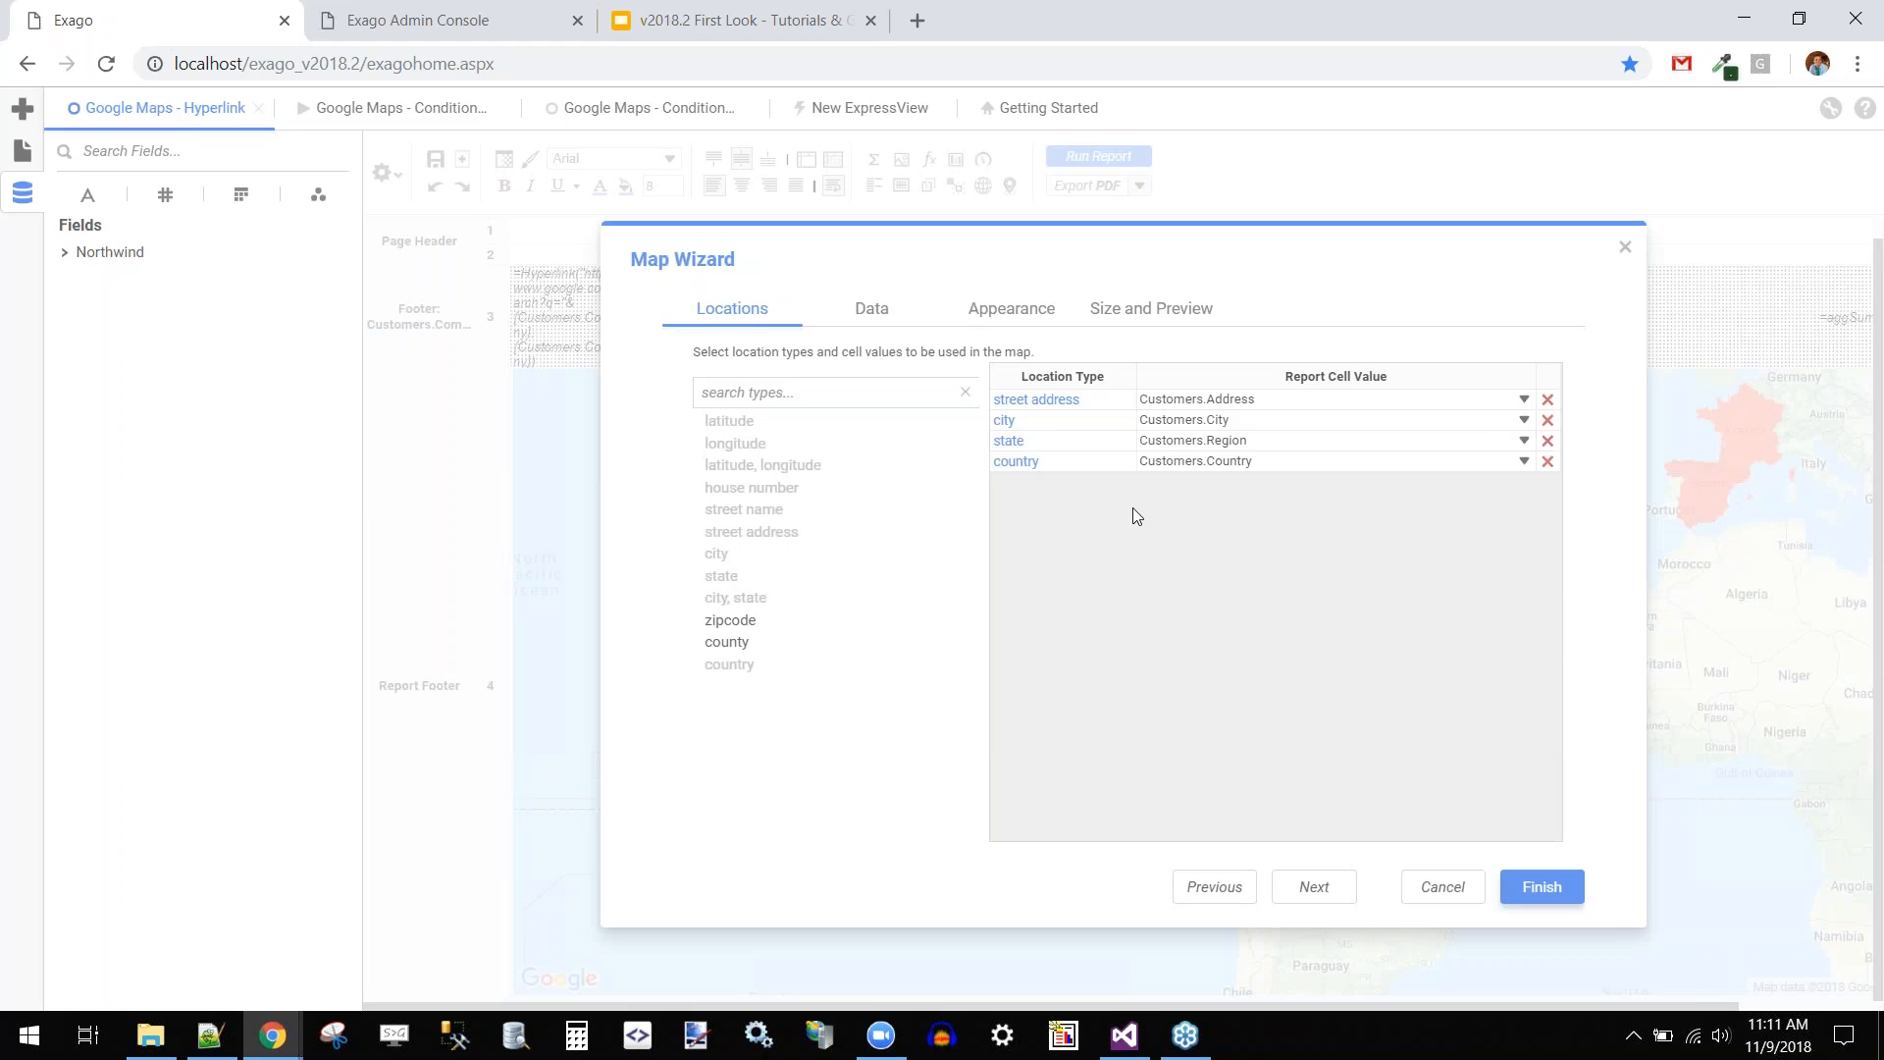
click(864, 312)
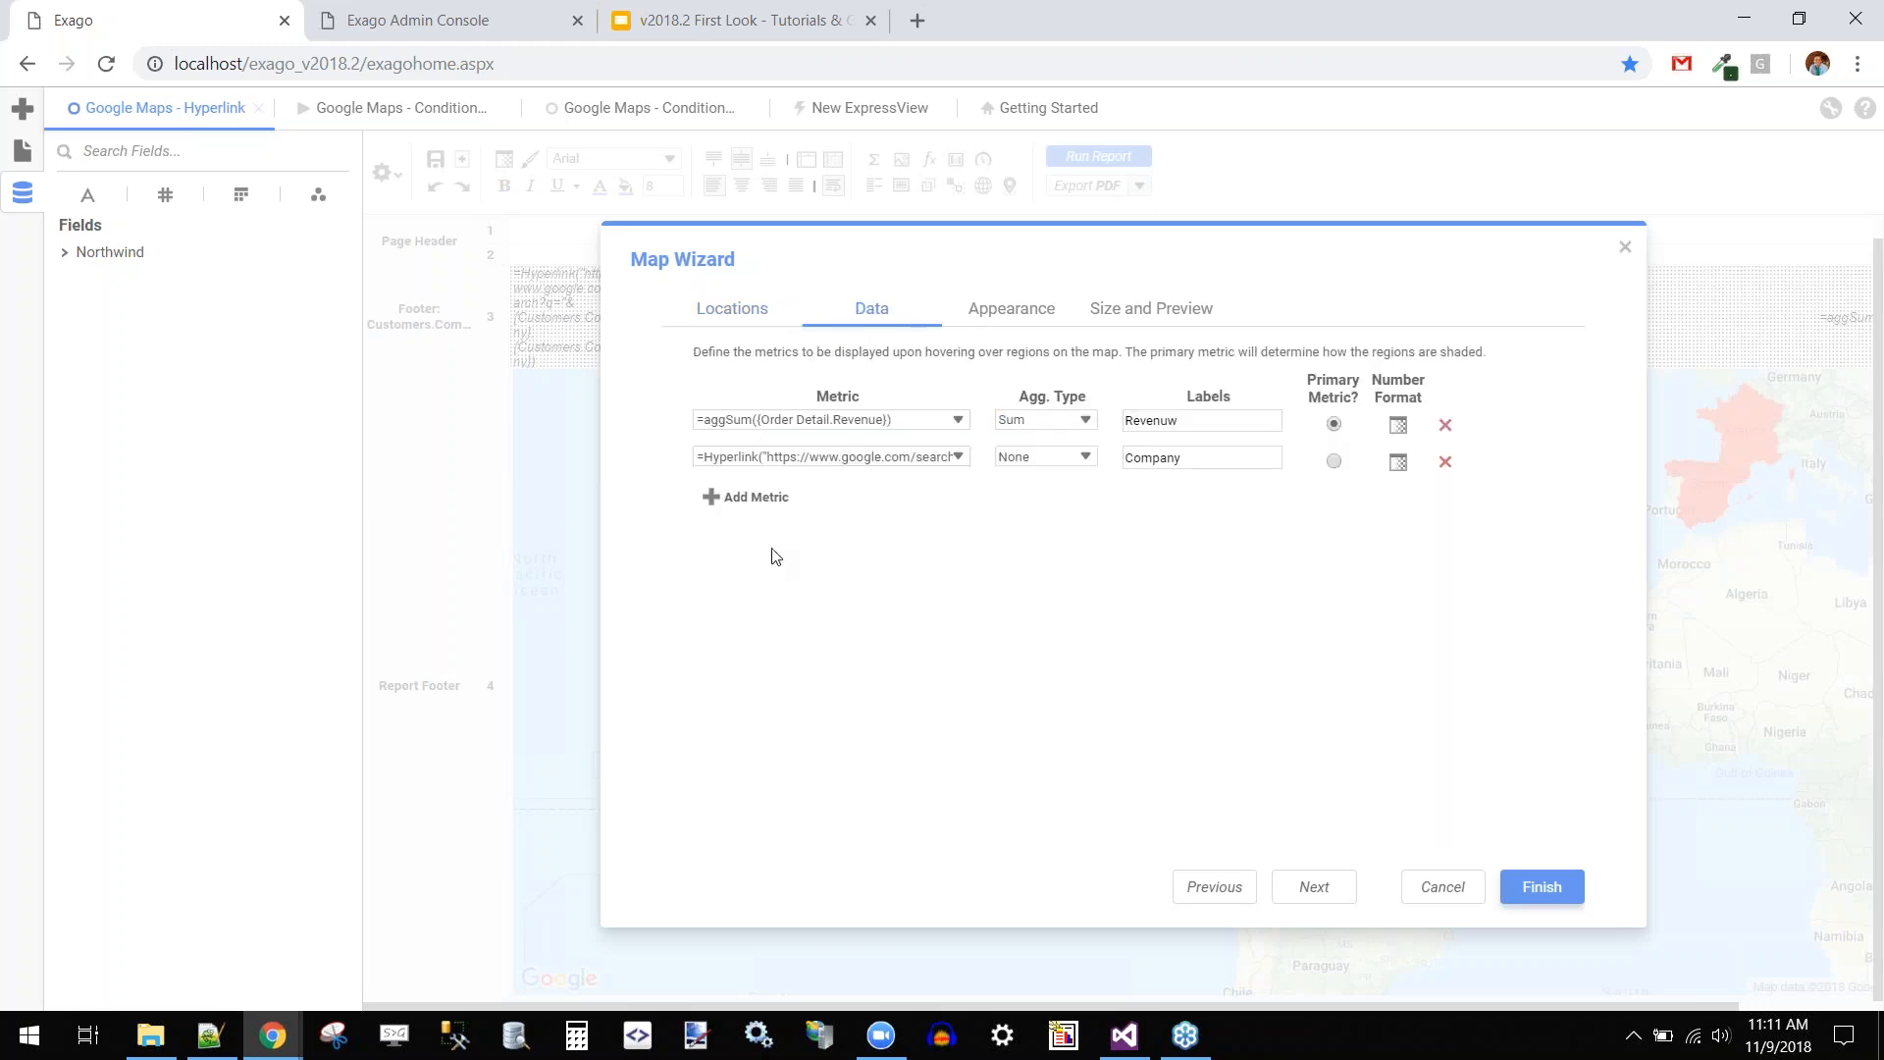
click(700, 465)
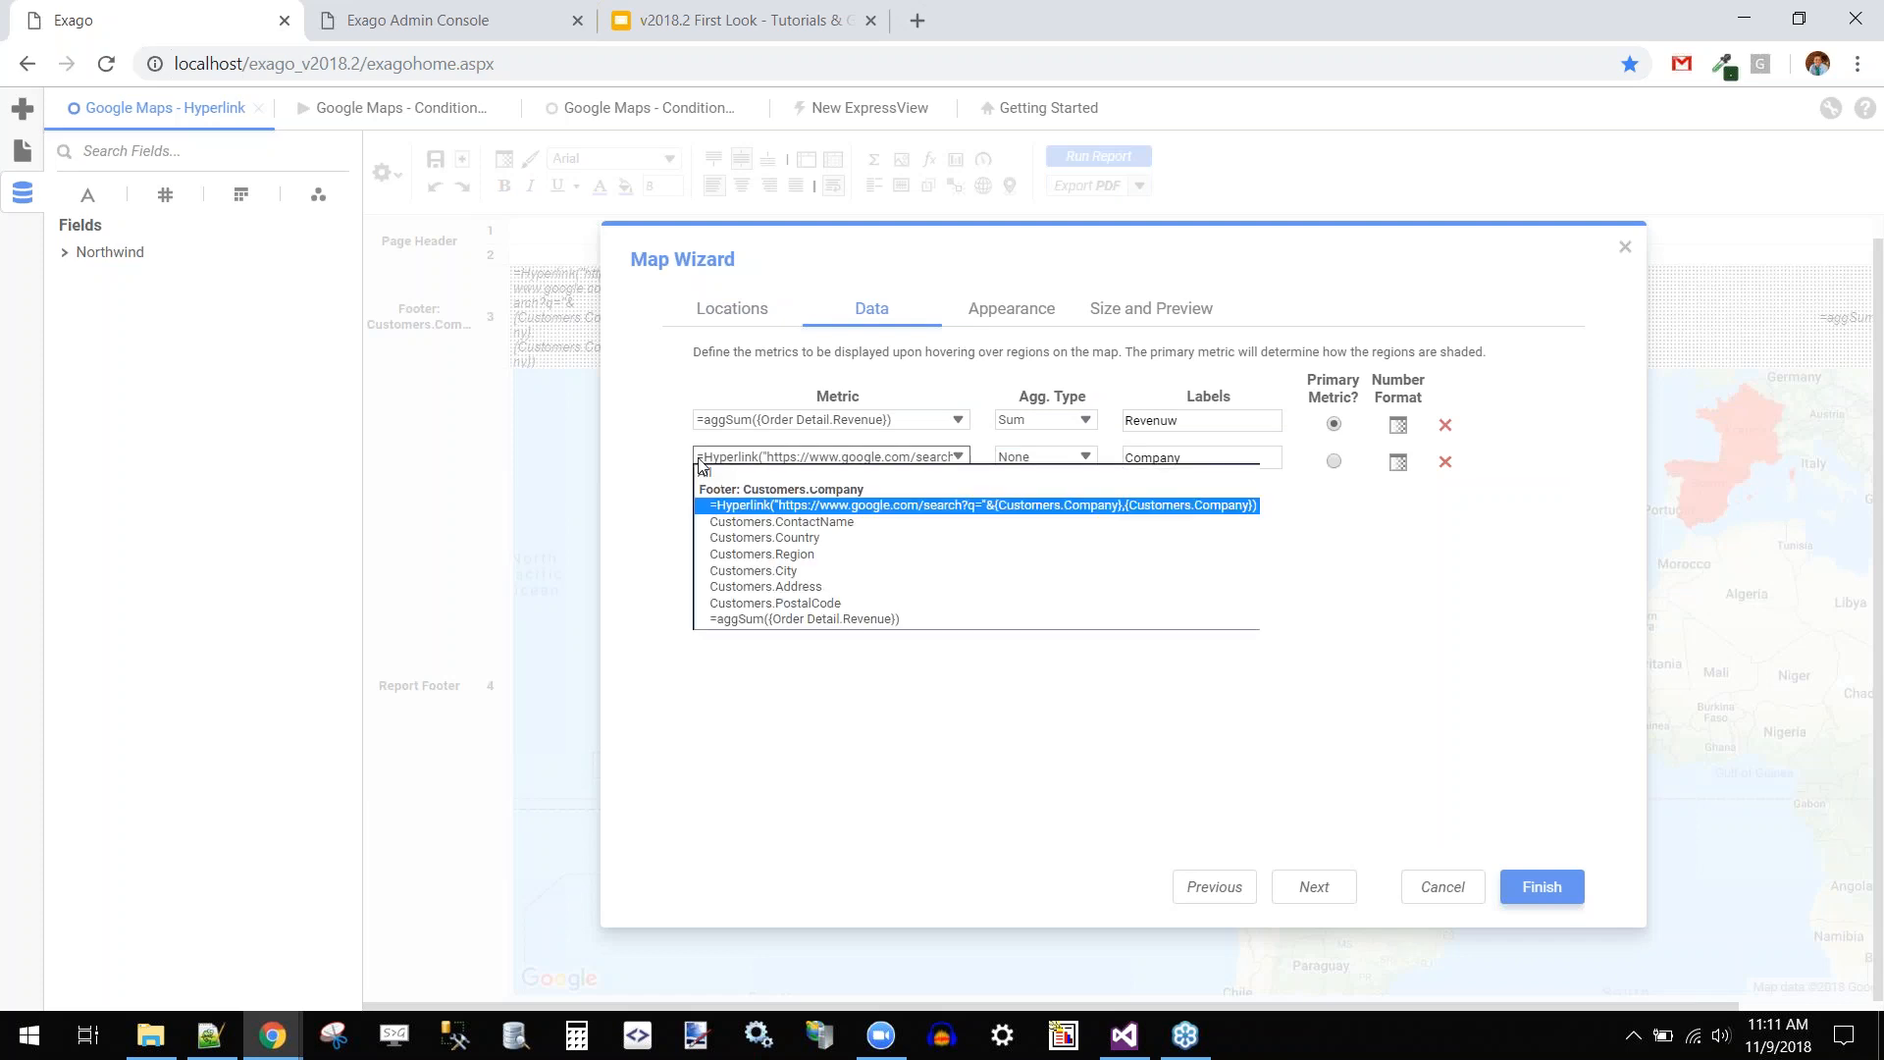
click(729, 511)
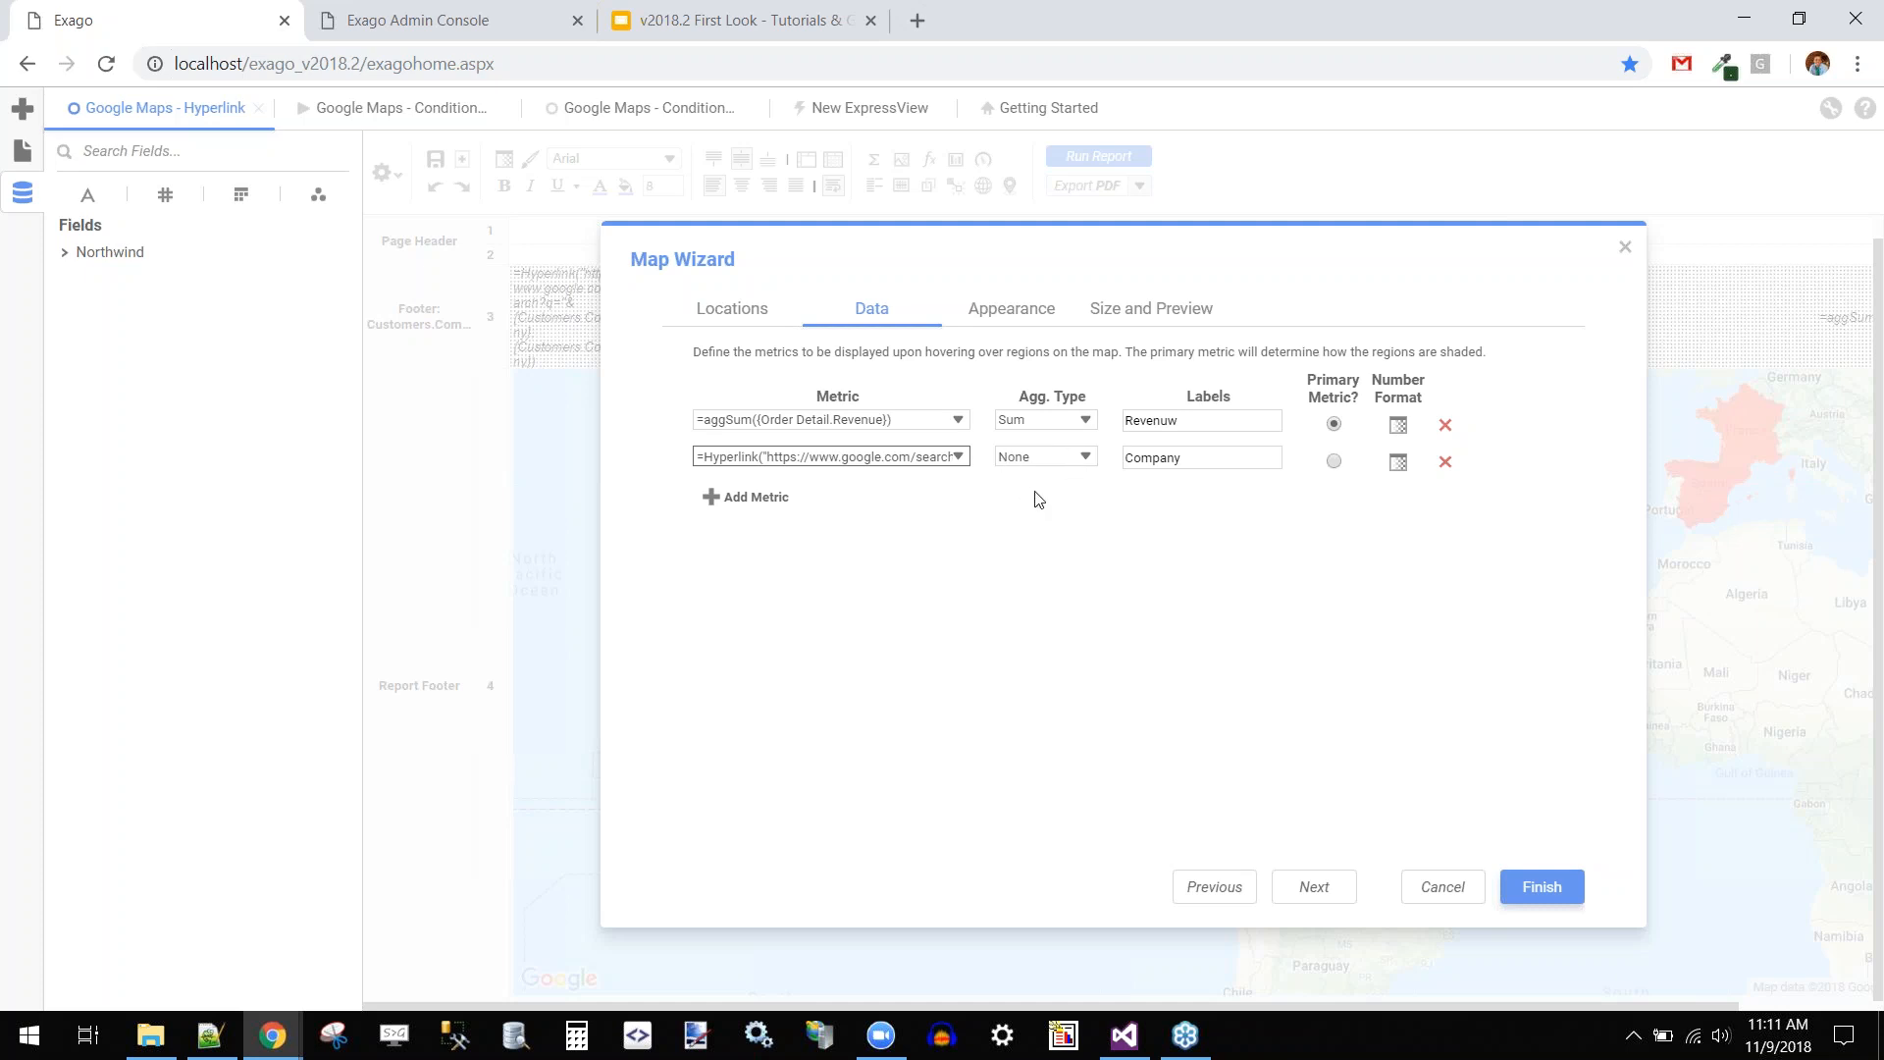
click(1037, 462)
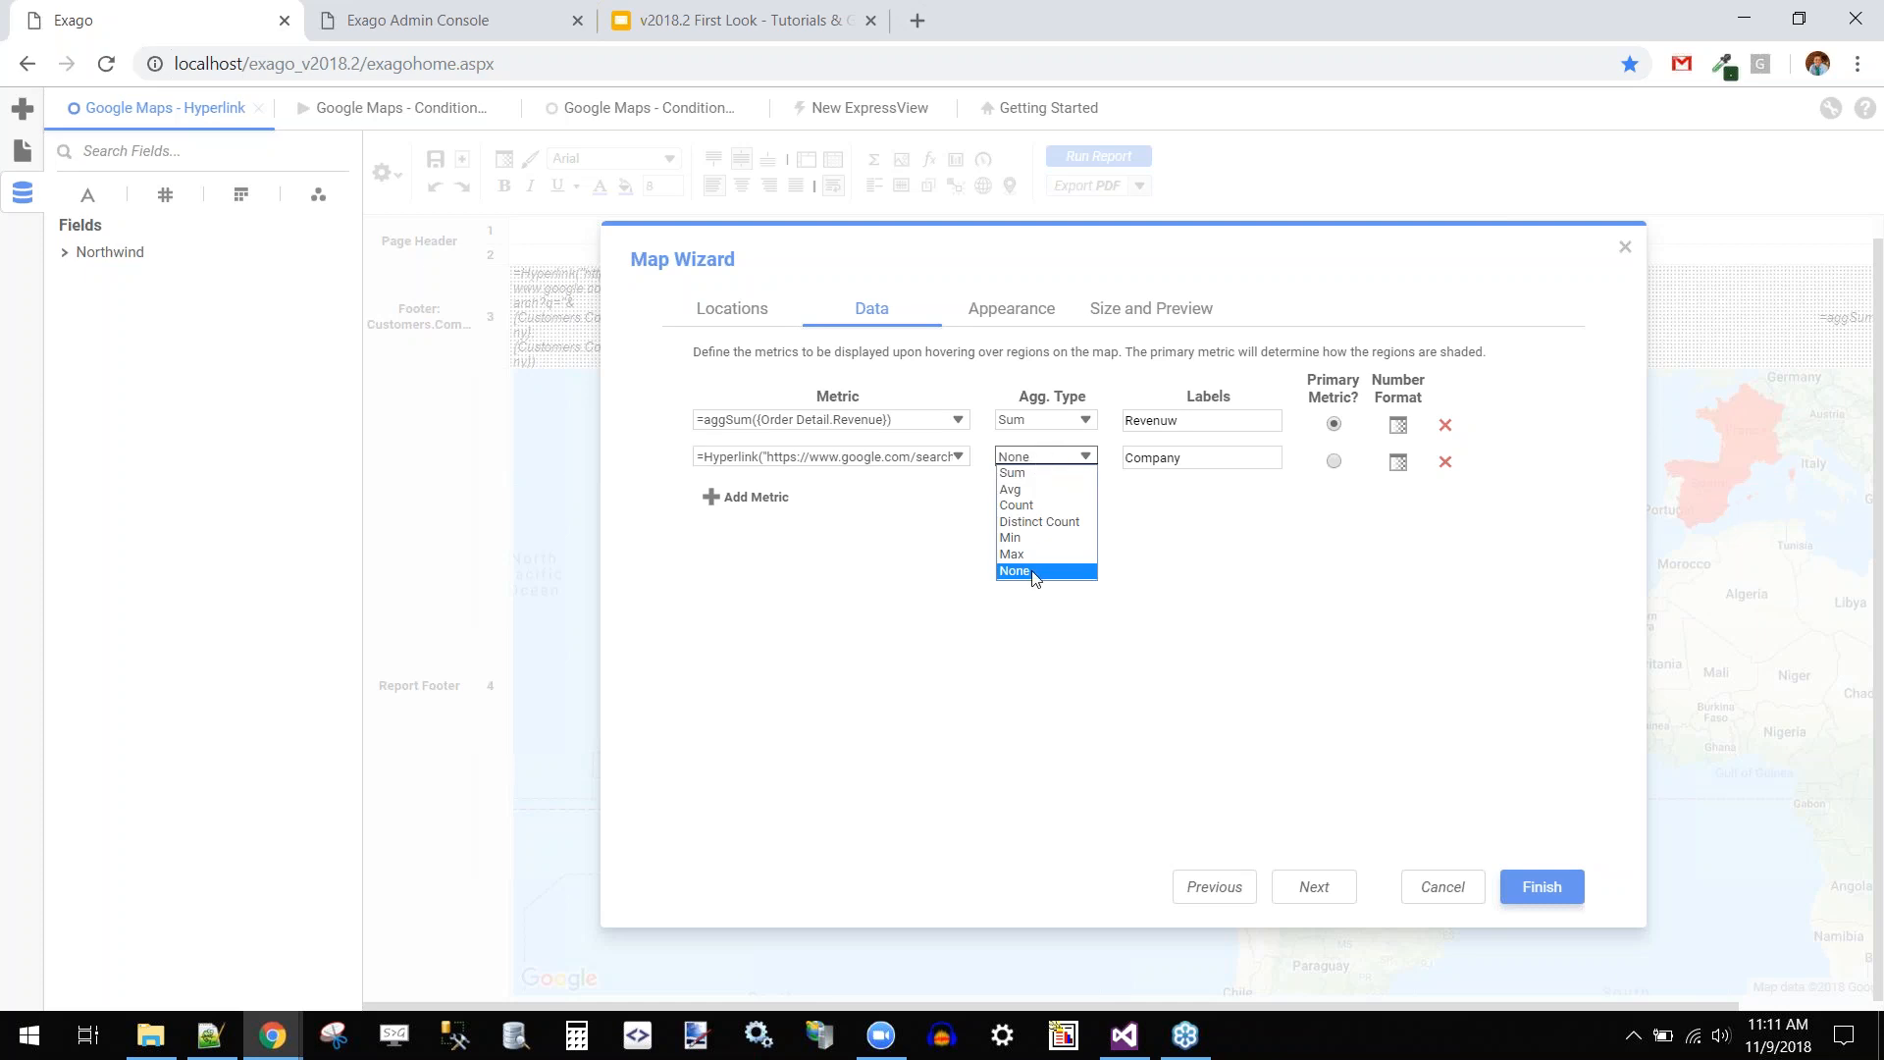
click(1526, 598)
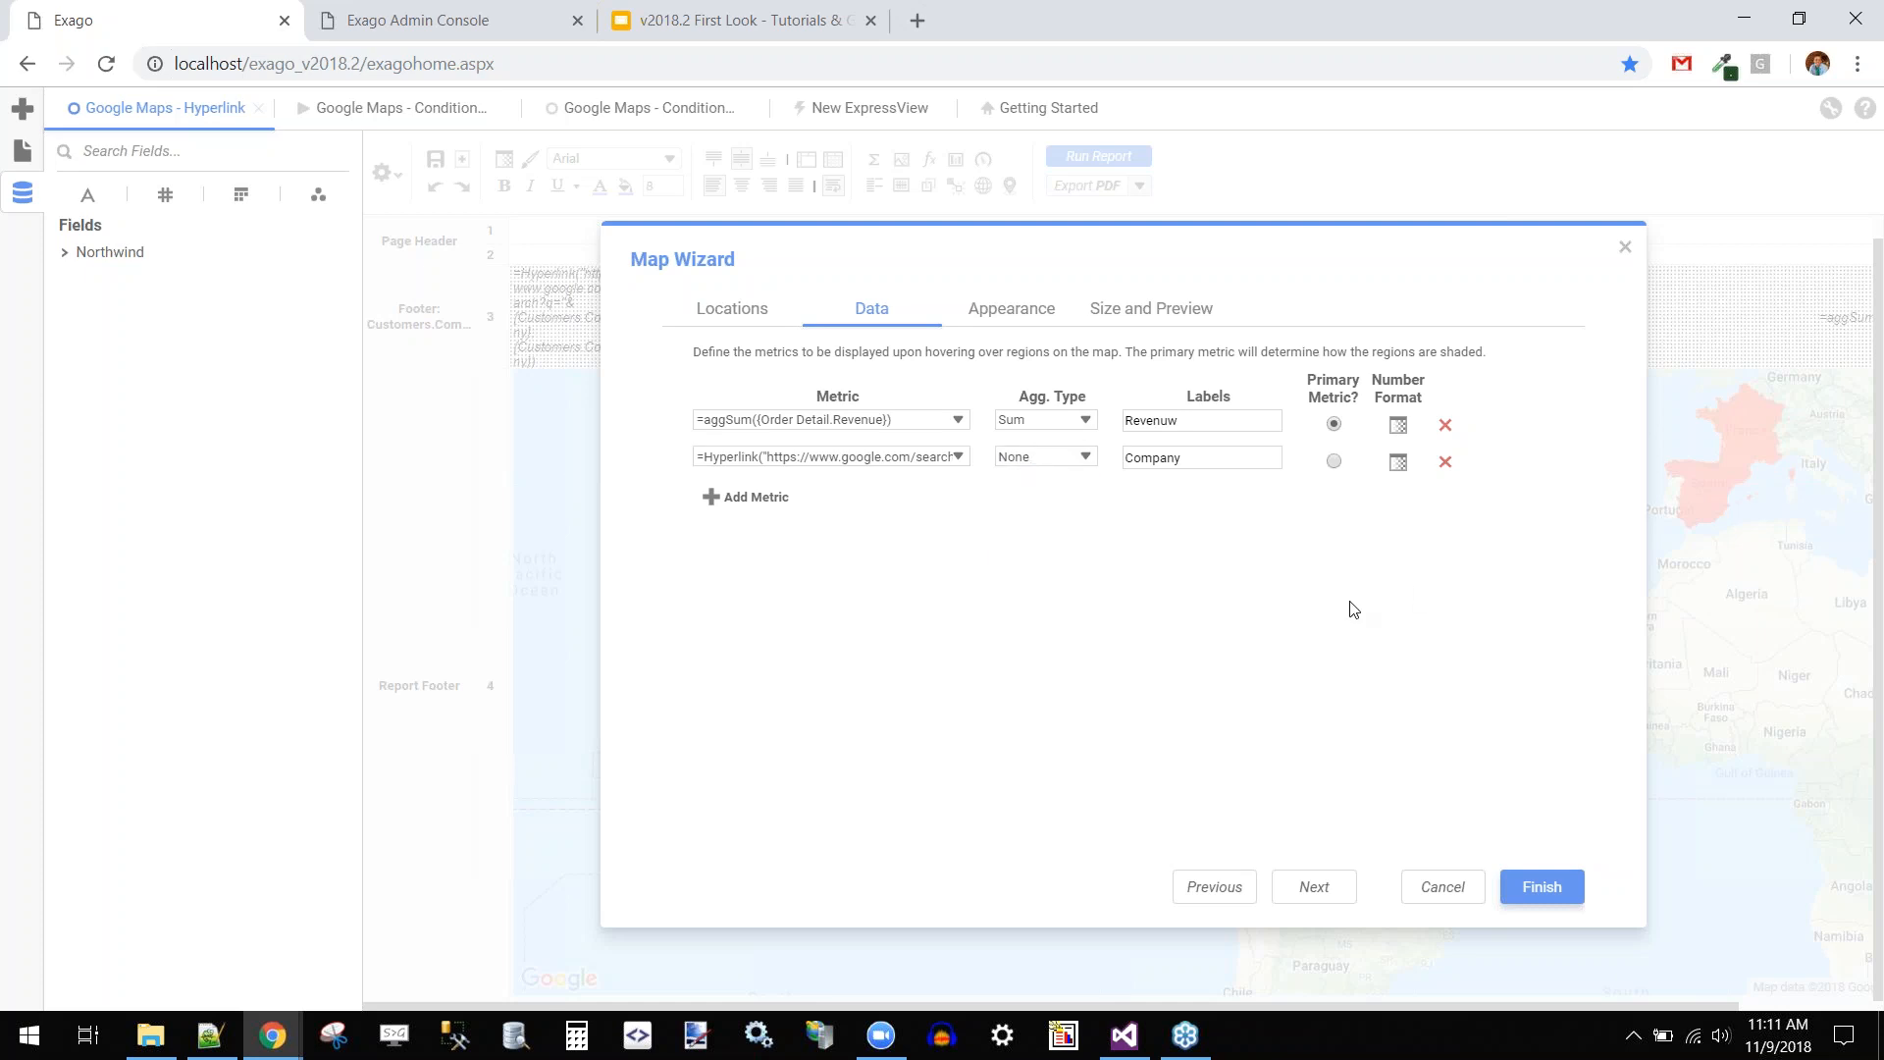
click(1440, 887)
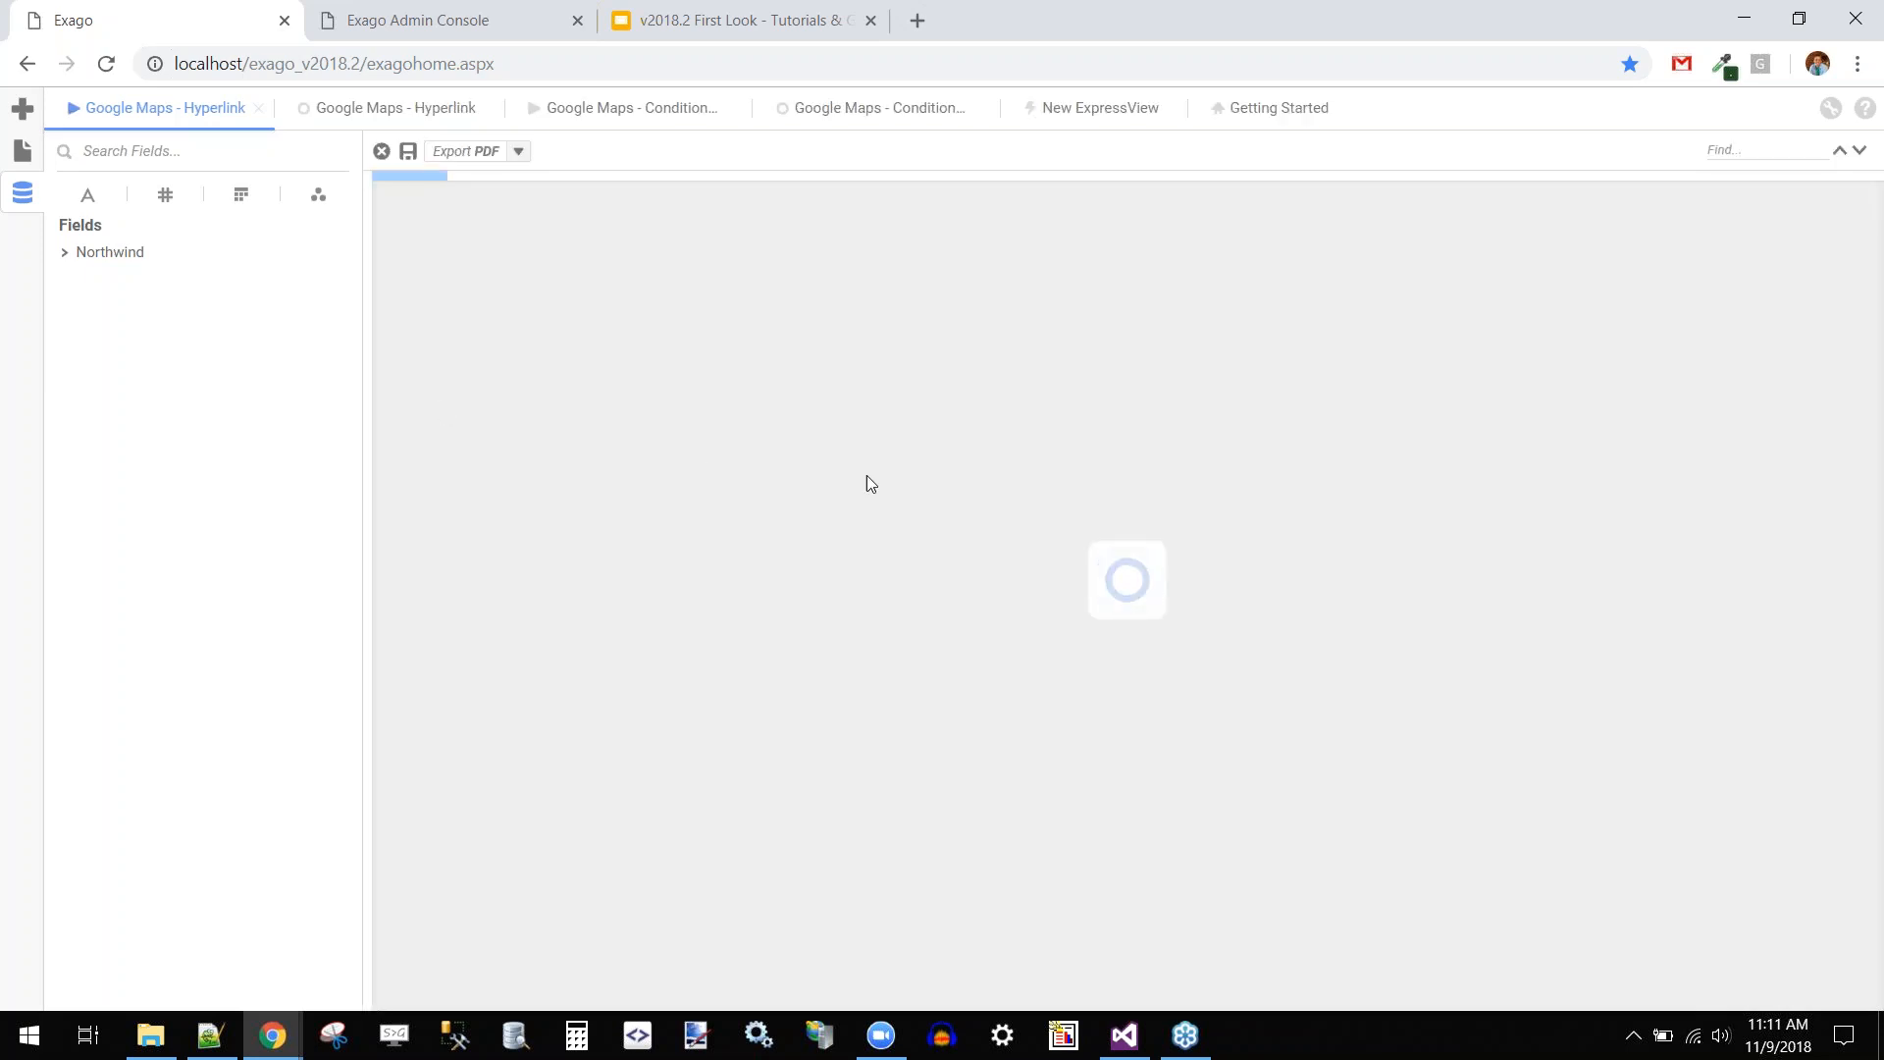
Run the Hyperlink report with the data fields hidden and drill down through the United States and Washington to Seattle
click(24, 196)
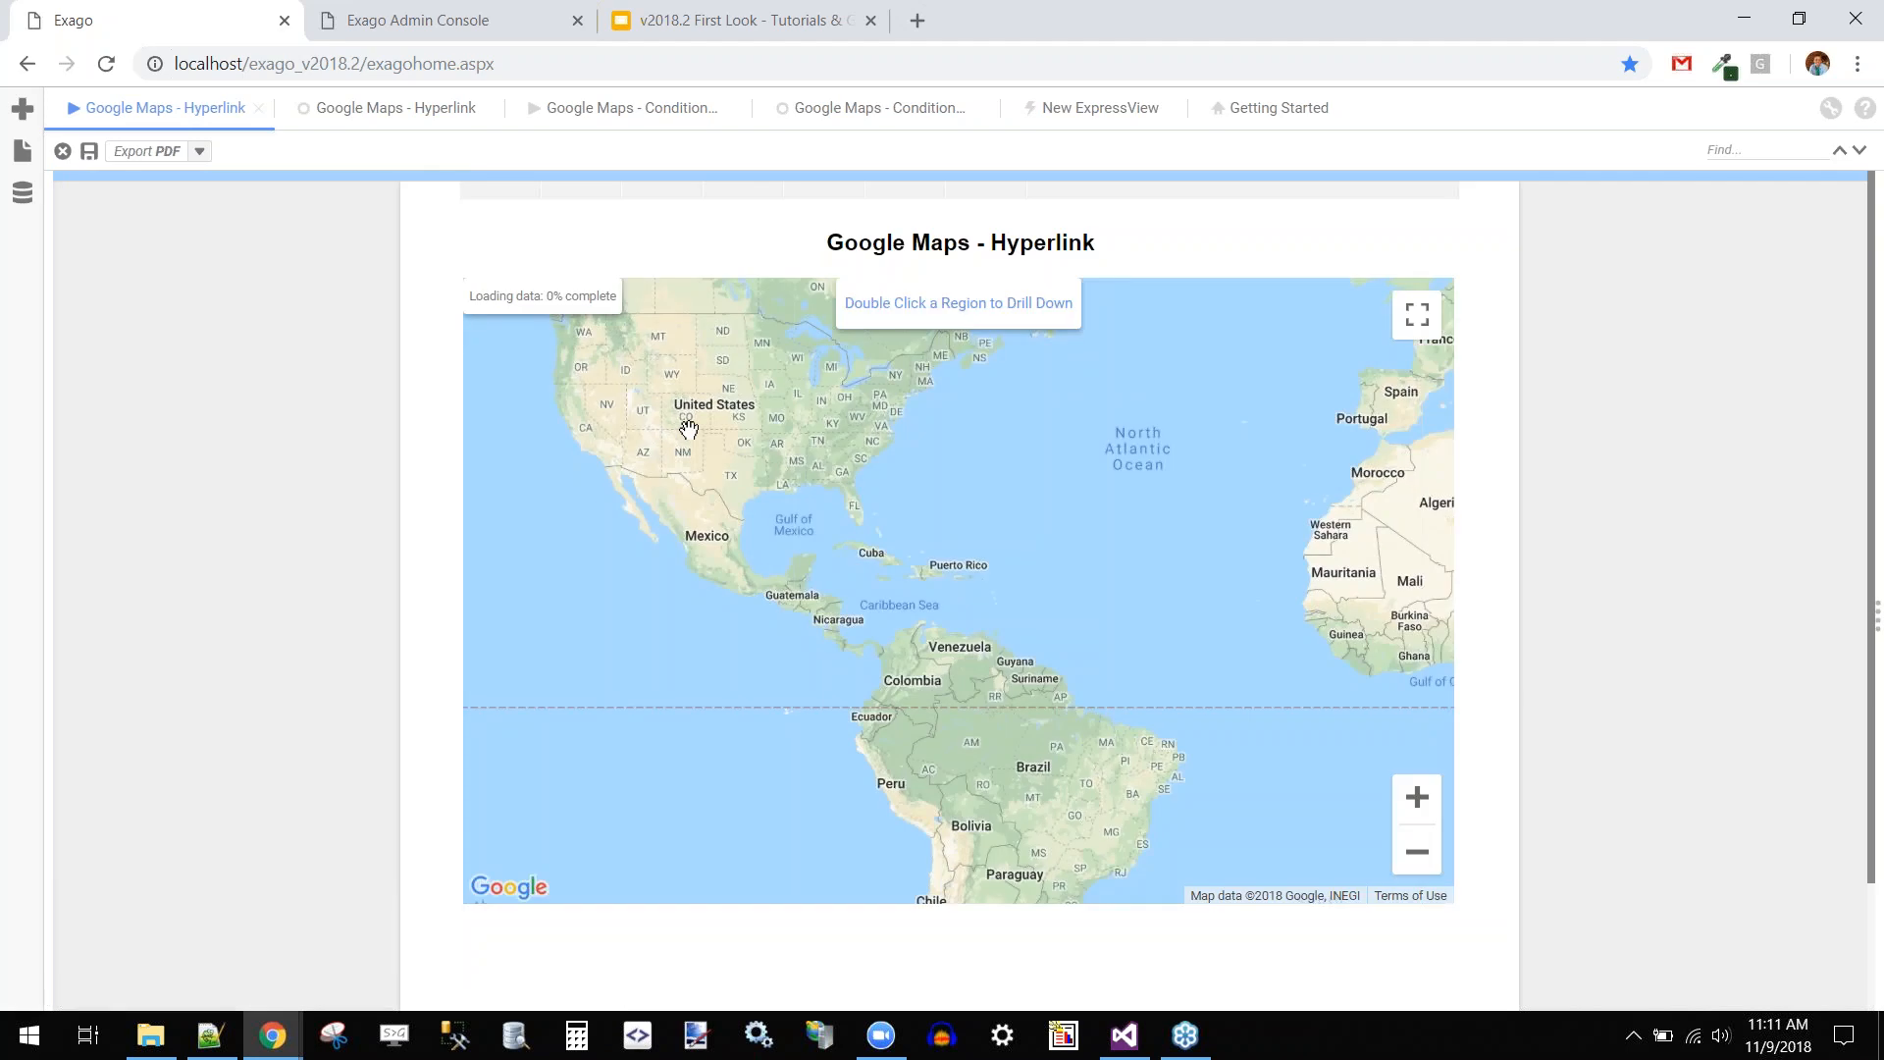
double_click(647, 435)
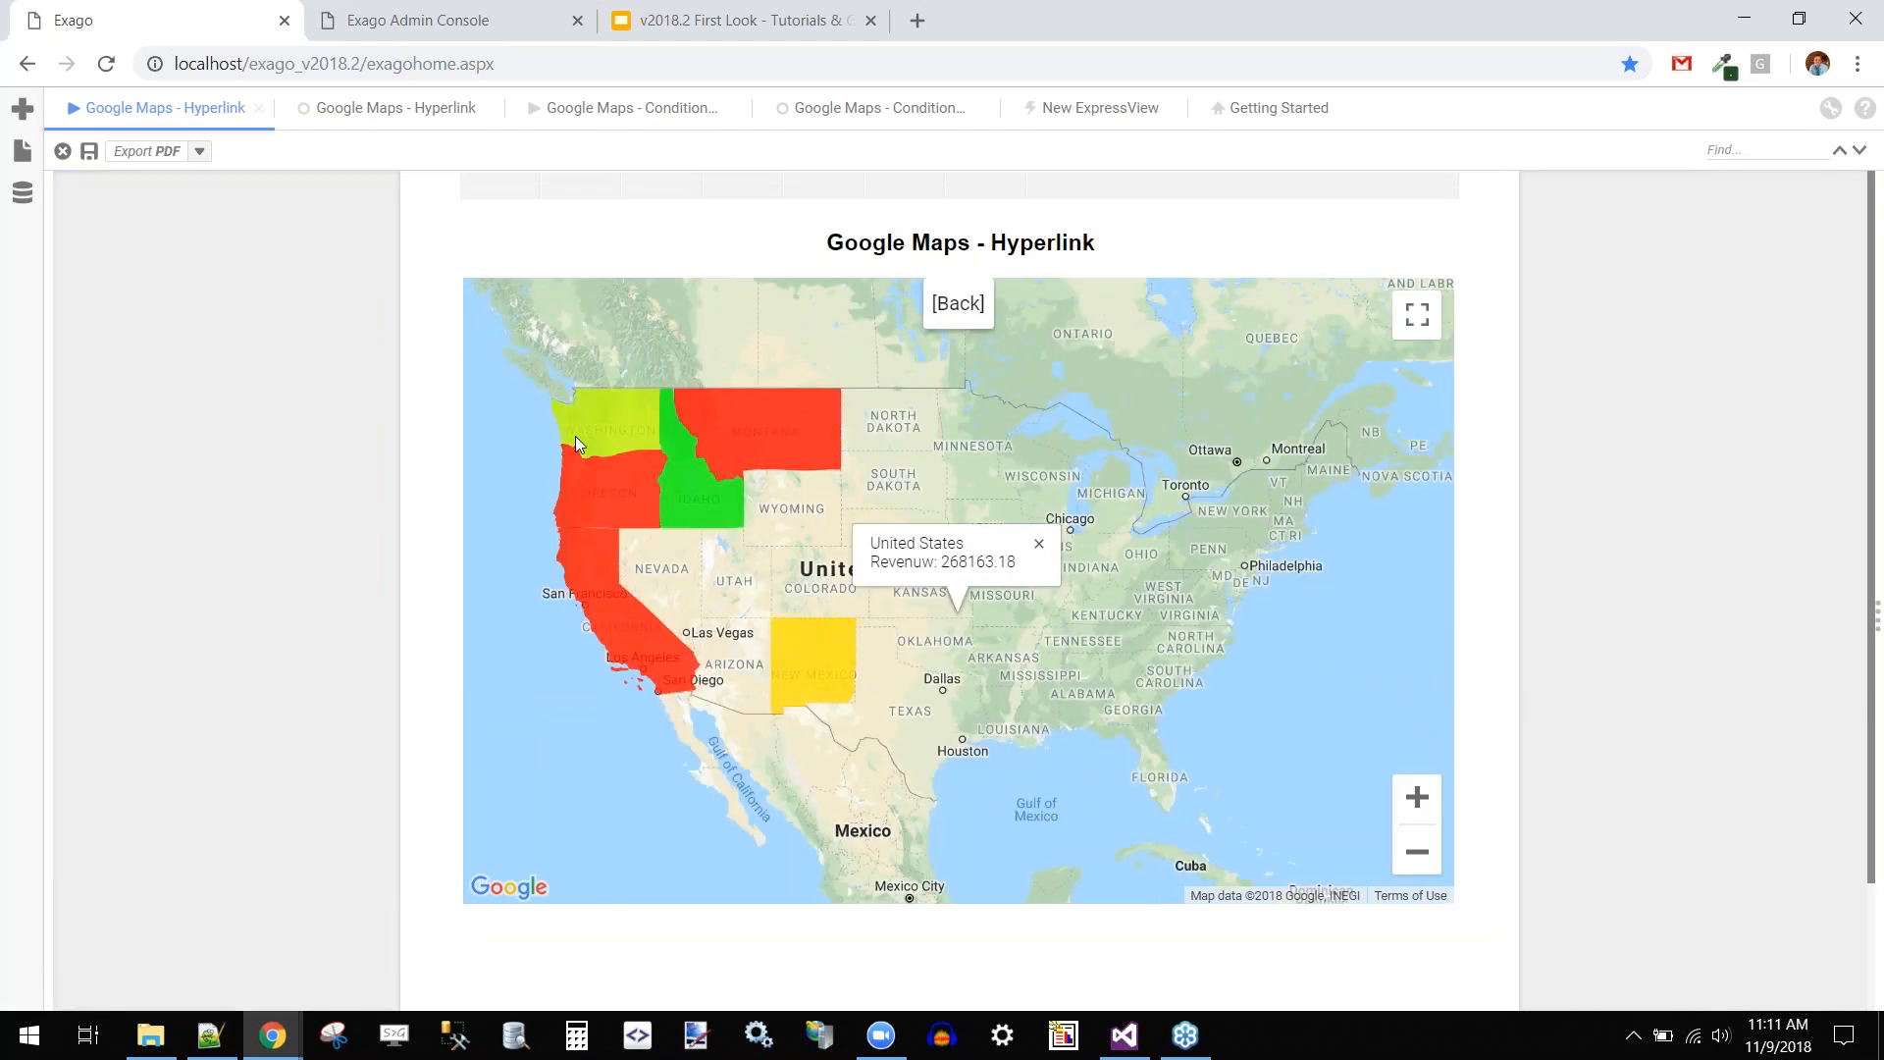
mouse_move(621, 391)
double_click(636, 417)
double_click(867, 546)
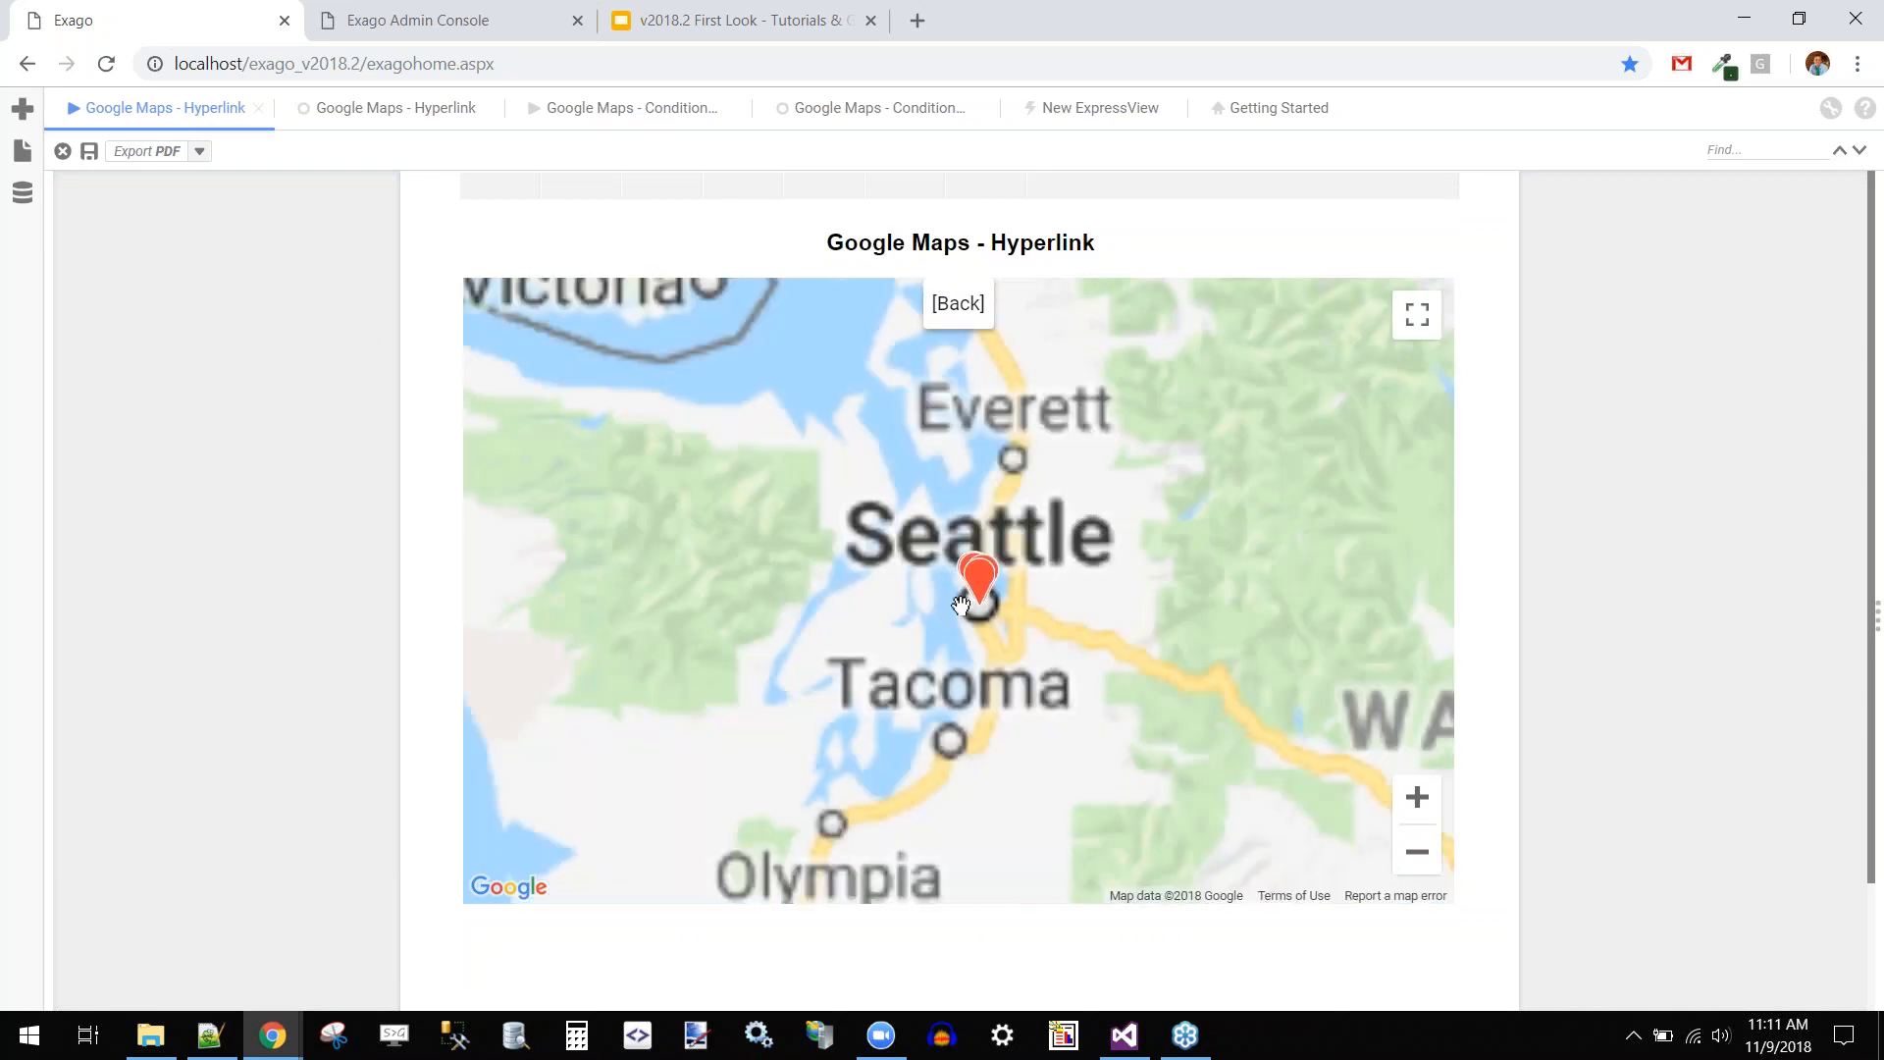
double_click(1209, 691)
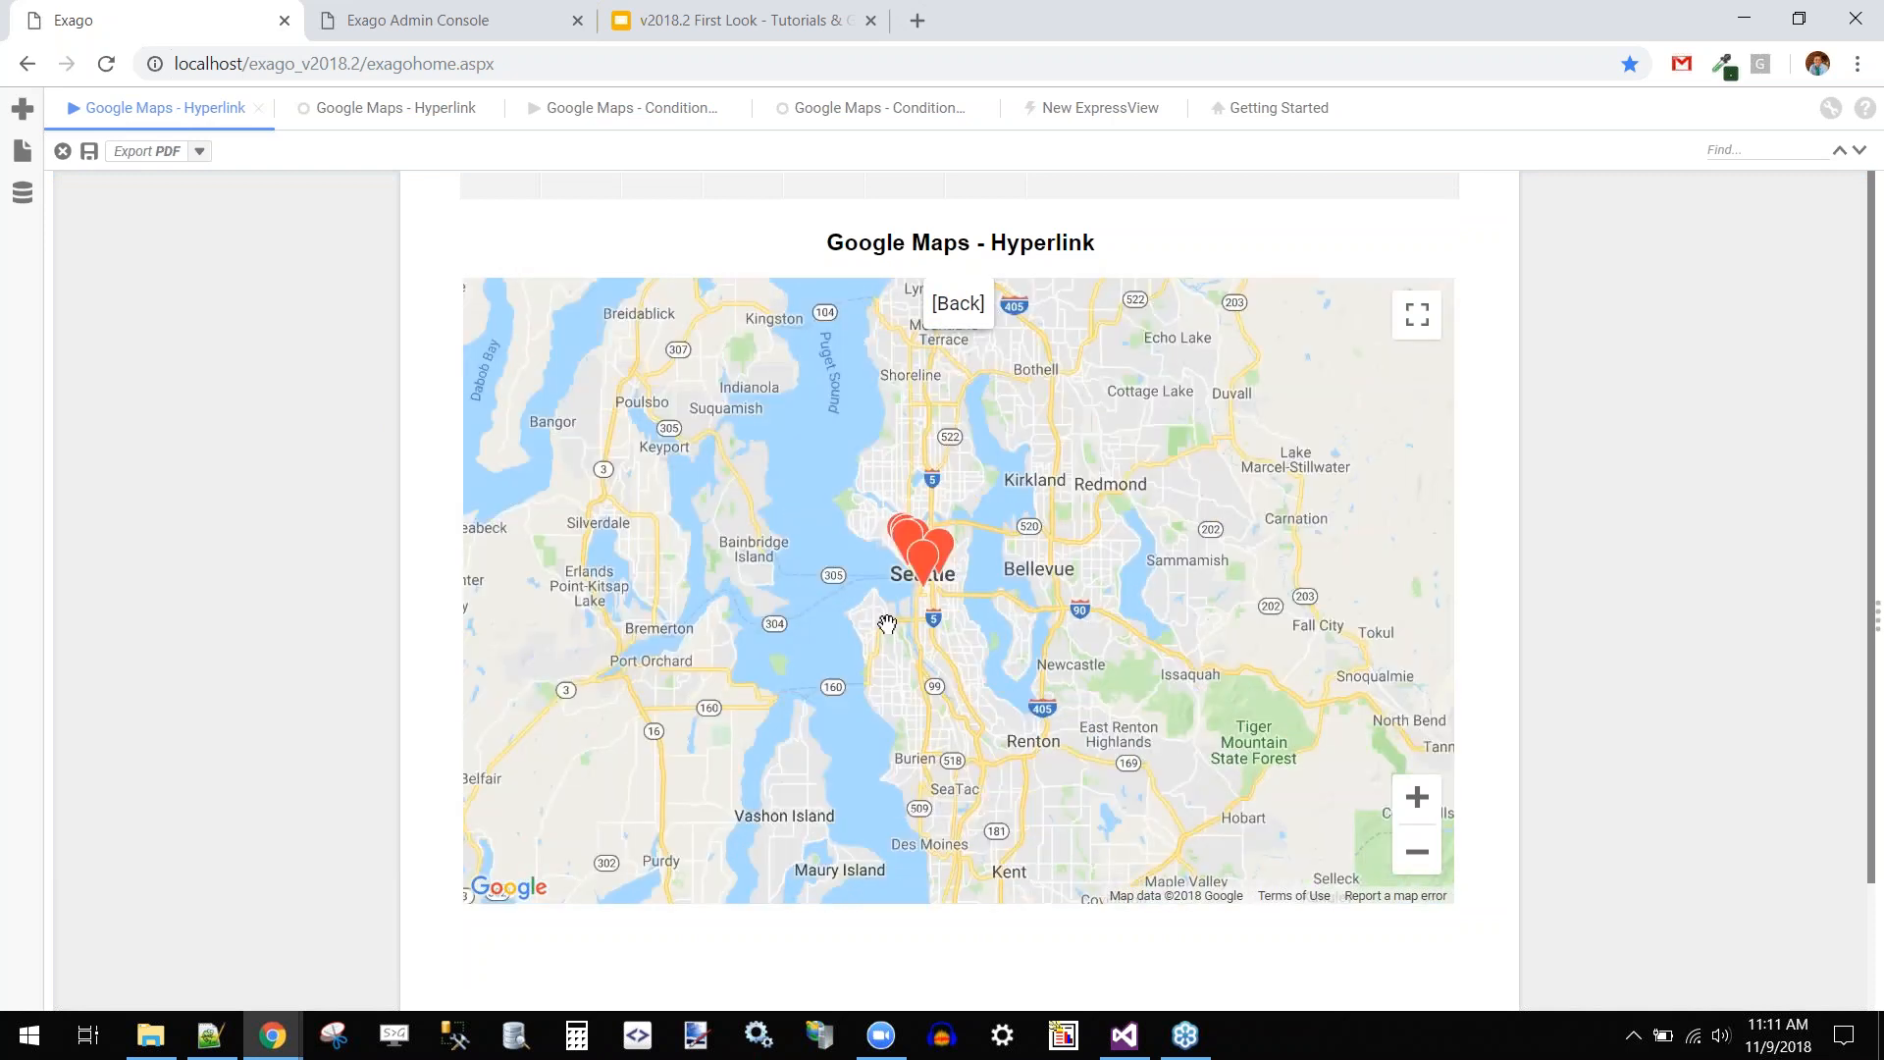
Examine the revenue and company hyperlink shown for several drop pins in downtown Seattle
scroll(890, 620, up, 3)
drag(930, 492, 815, 710)
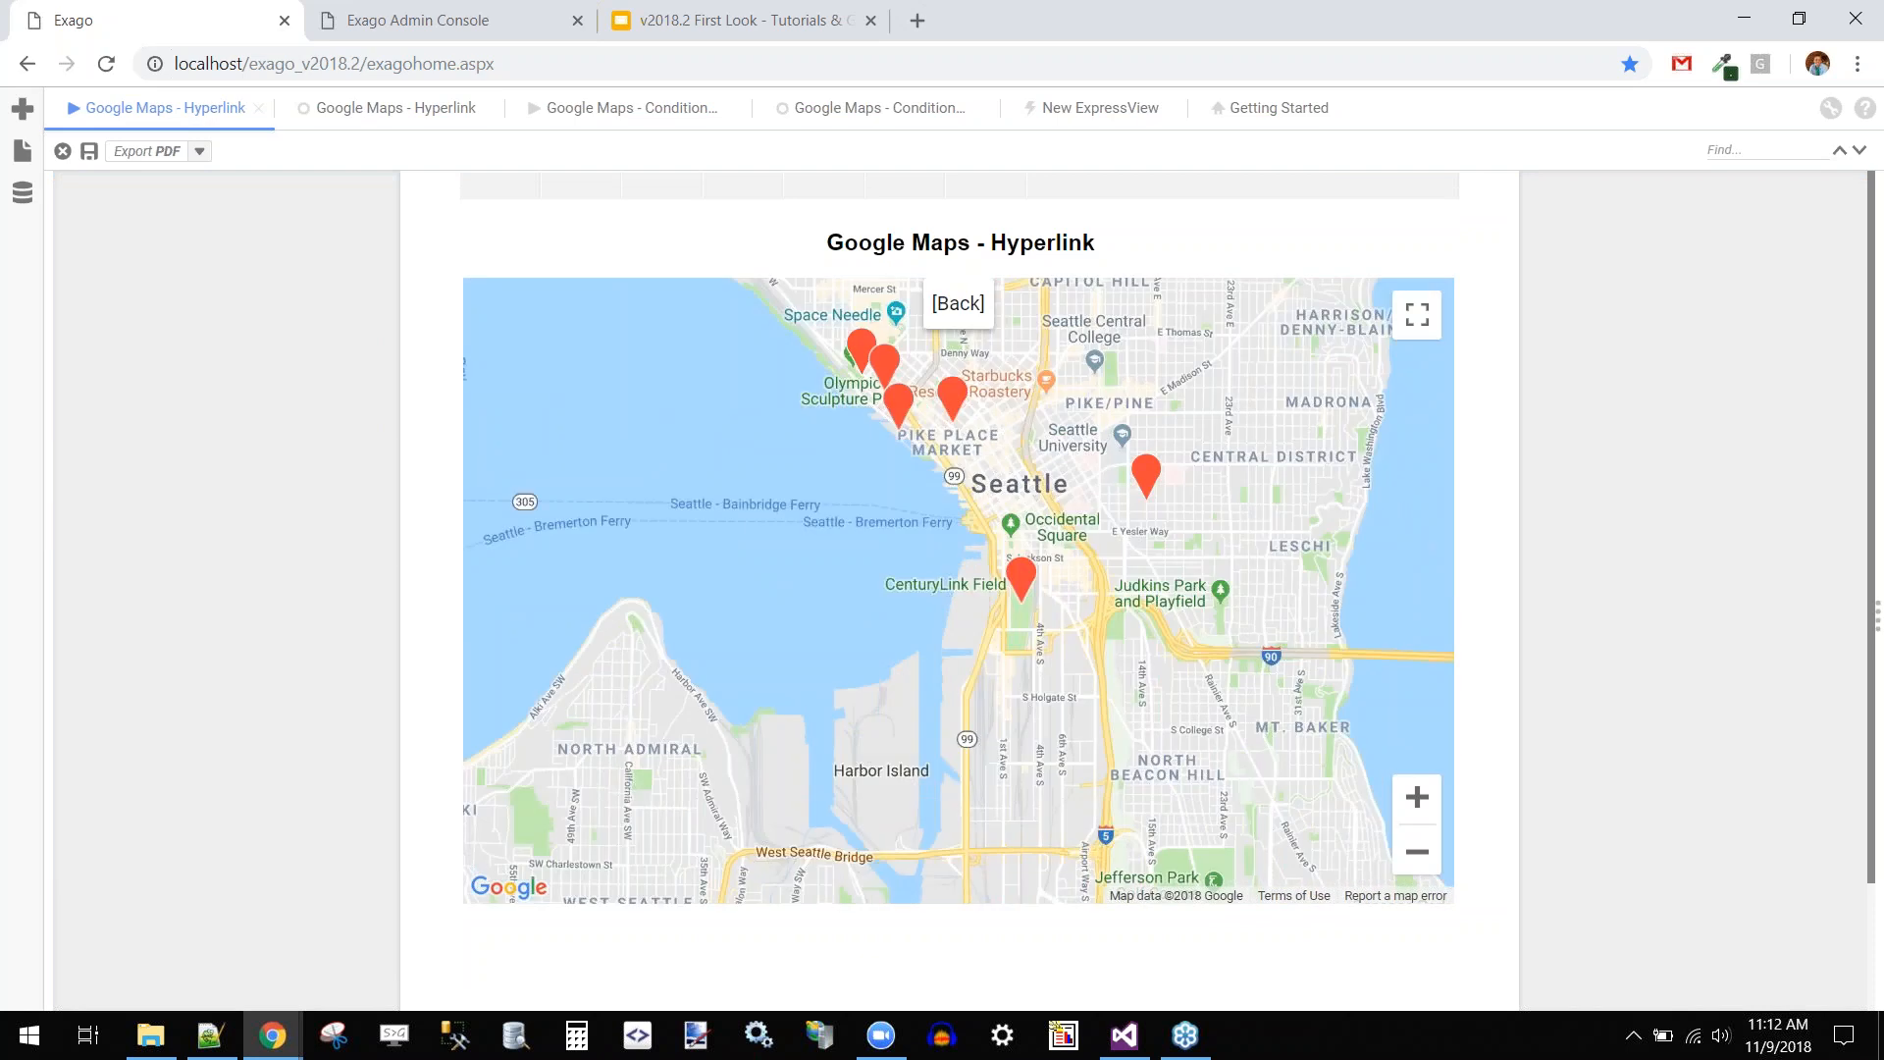
drag(840, 543, 792, 693)
click(905, 551)
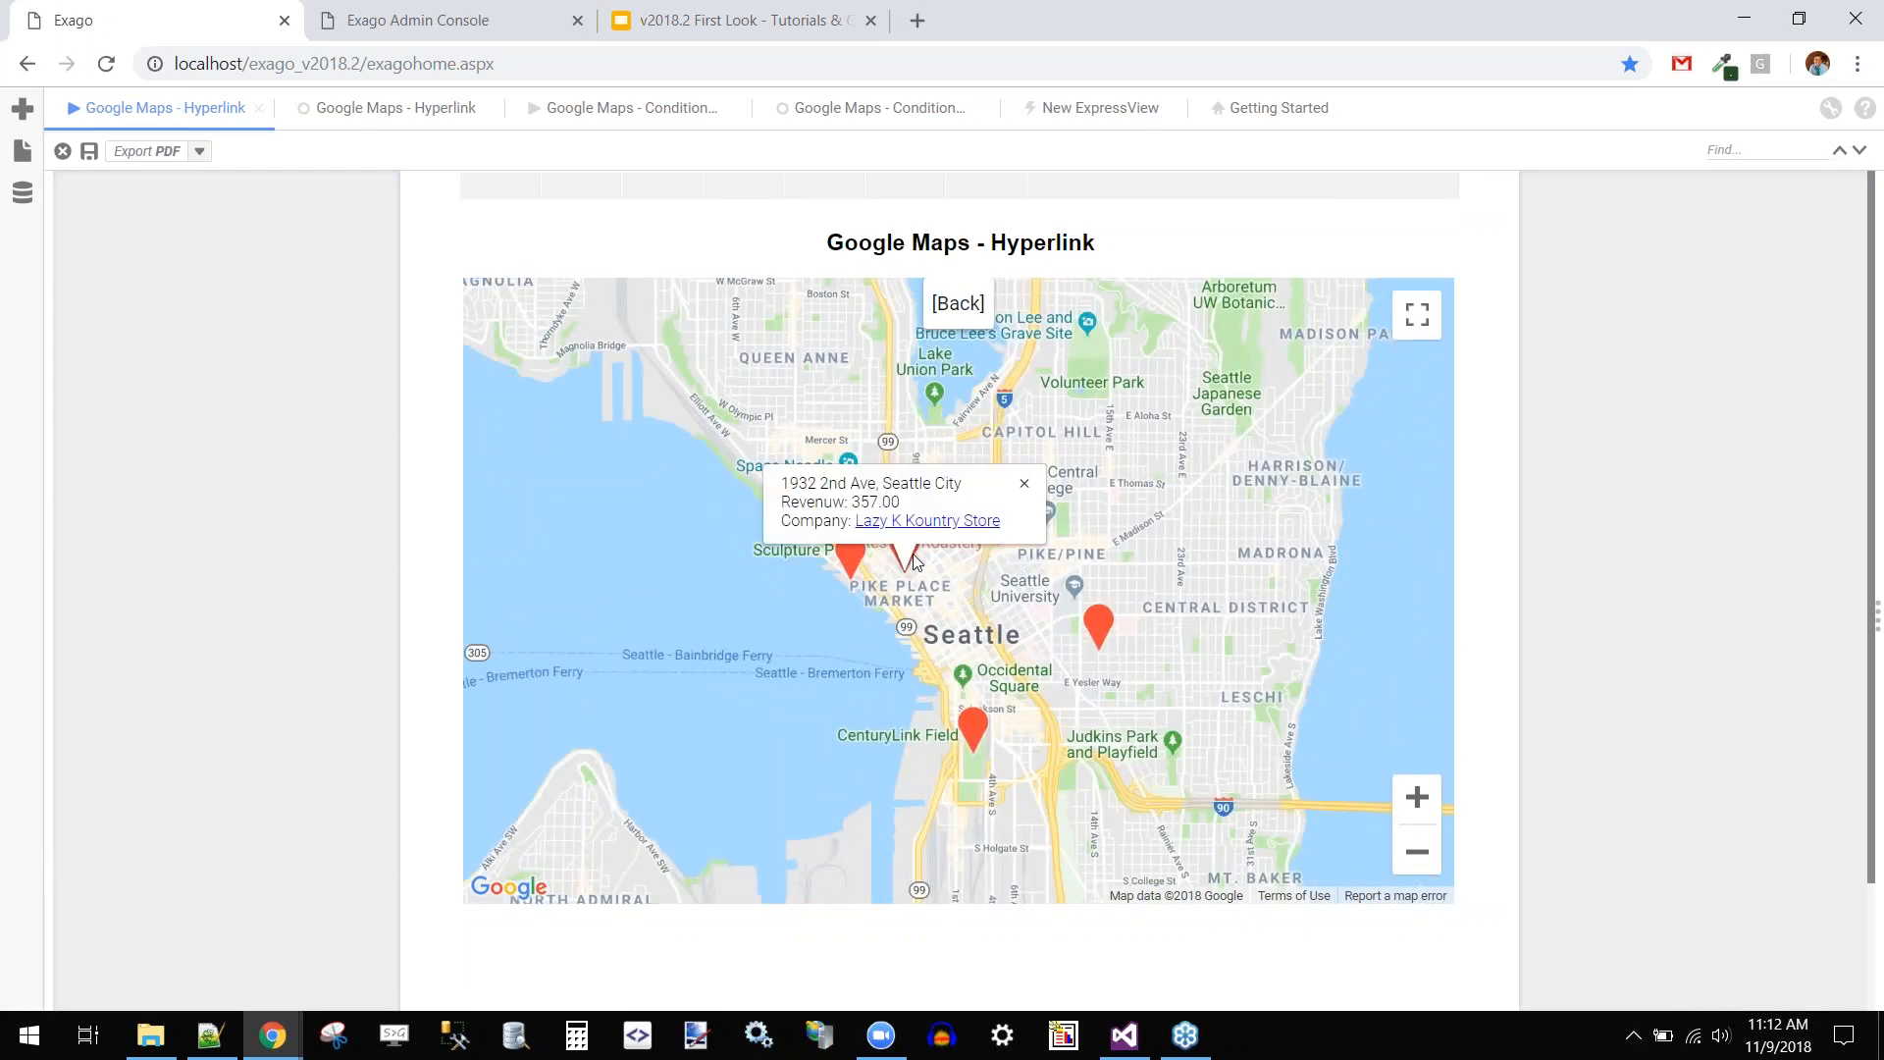
click(851, 554)
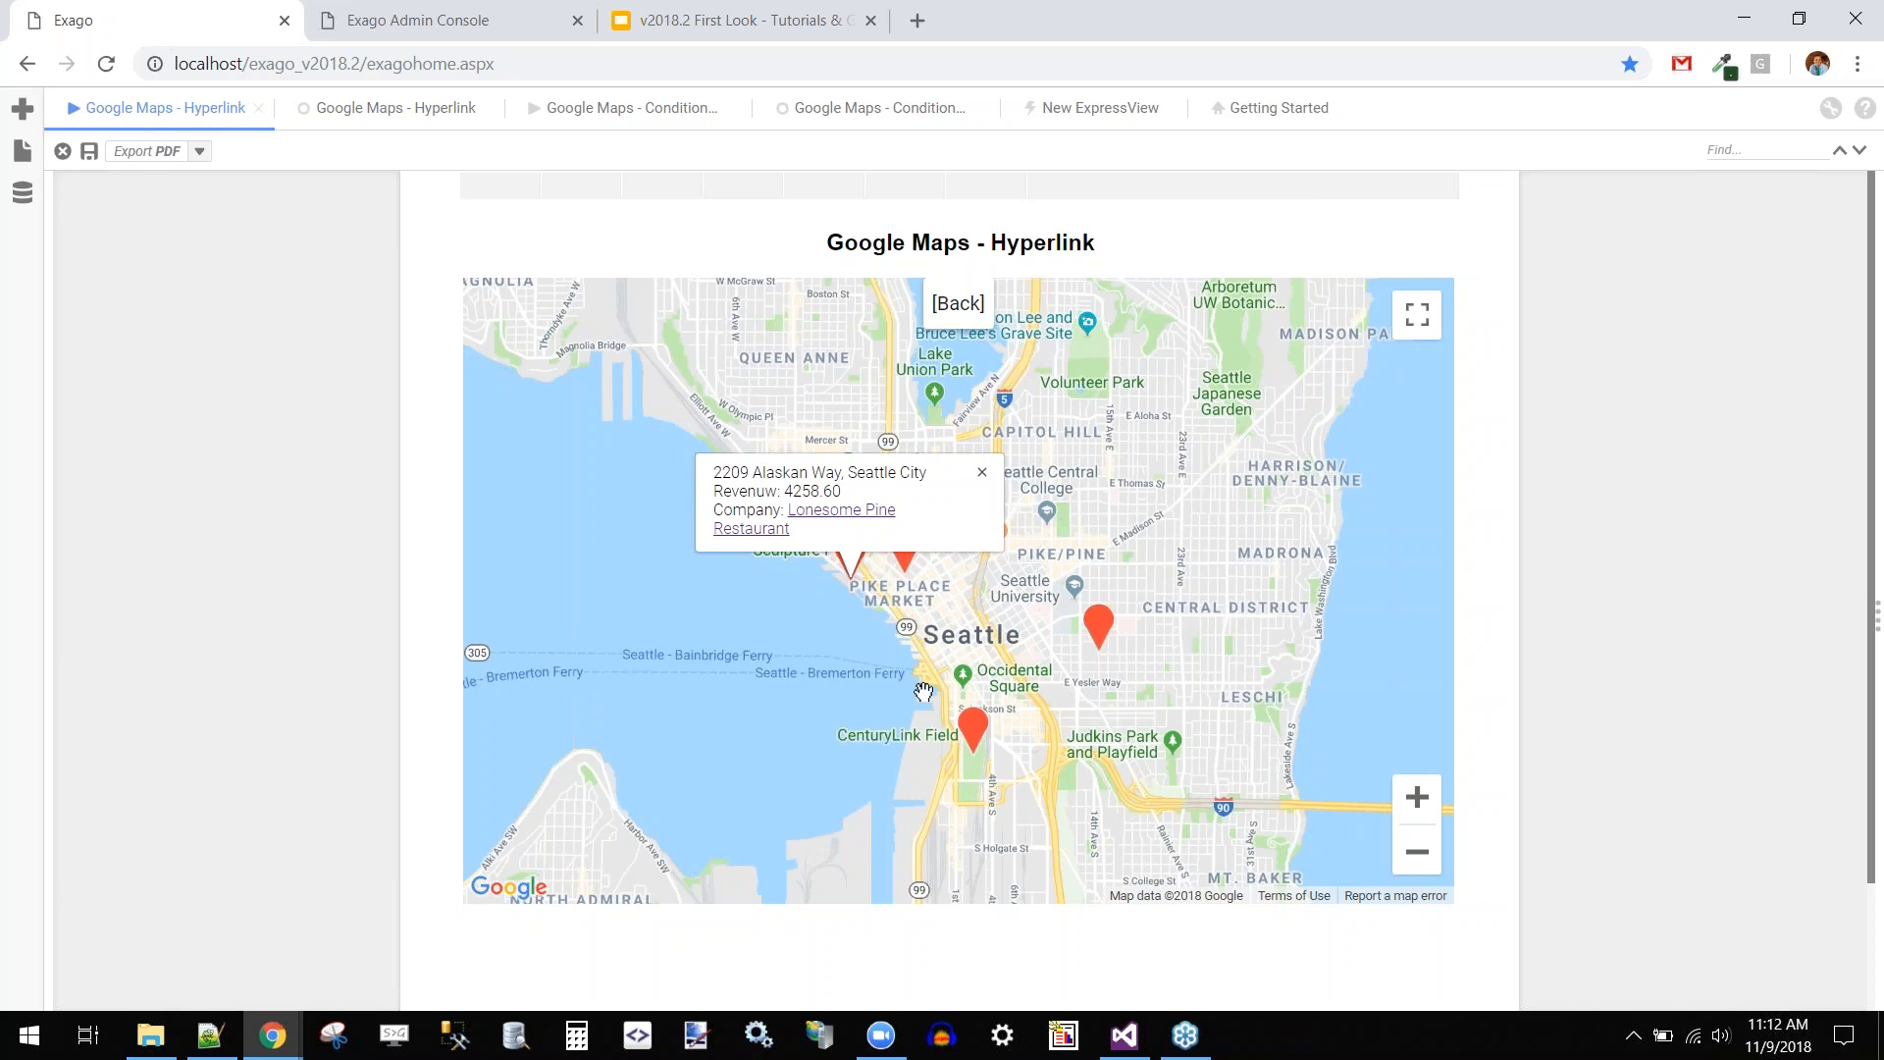
click(978, 748)
click(697, 669)
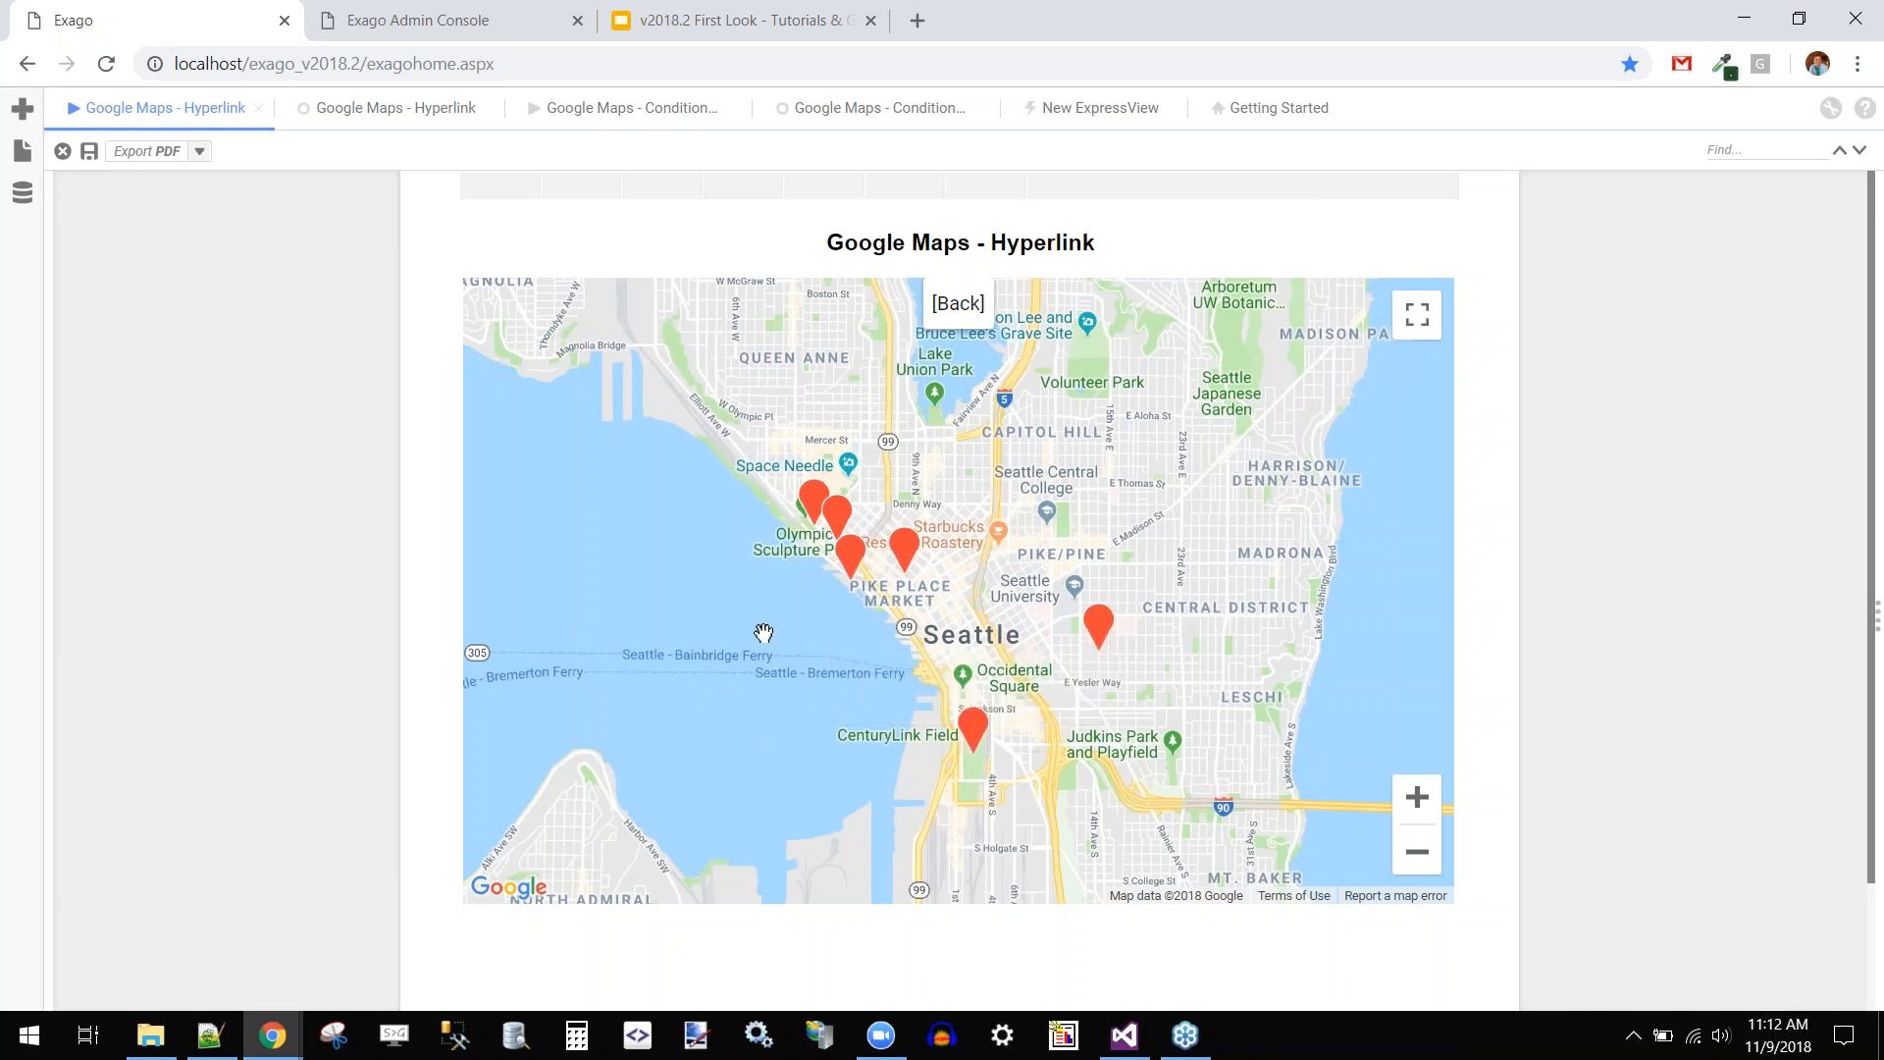
Follow the Five Ultimate company link from its Seattle pin, examine the search term in the web address, and close the results page
scroll(782, 609, up, 1)
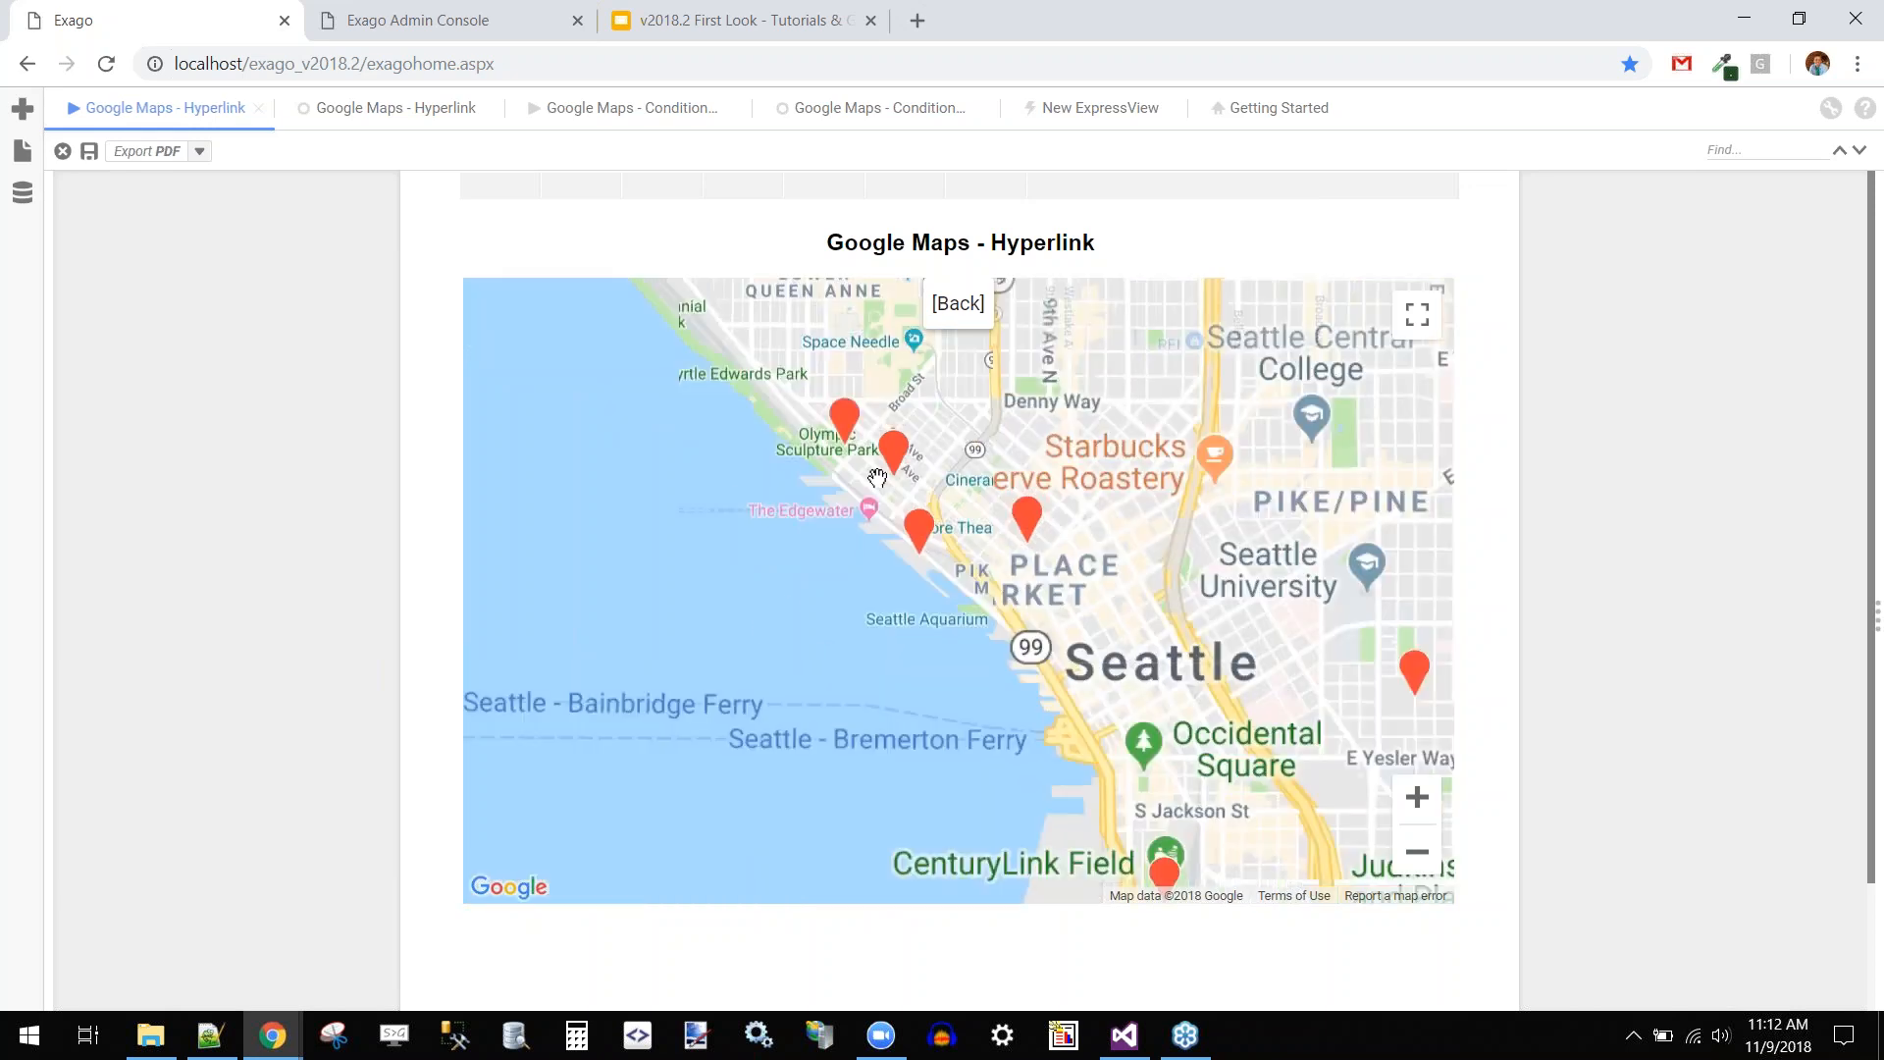
click(894, 459)
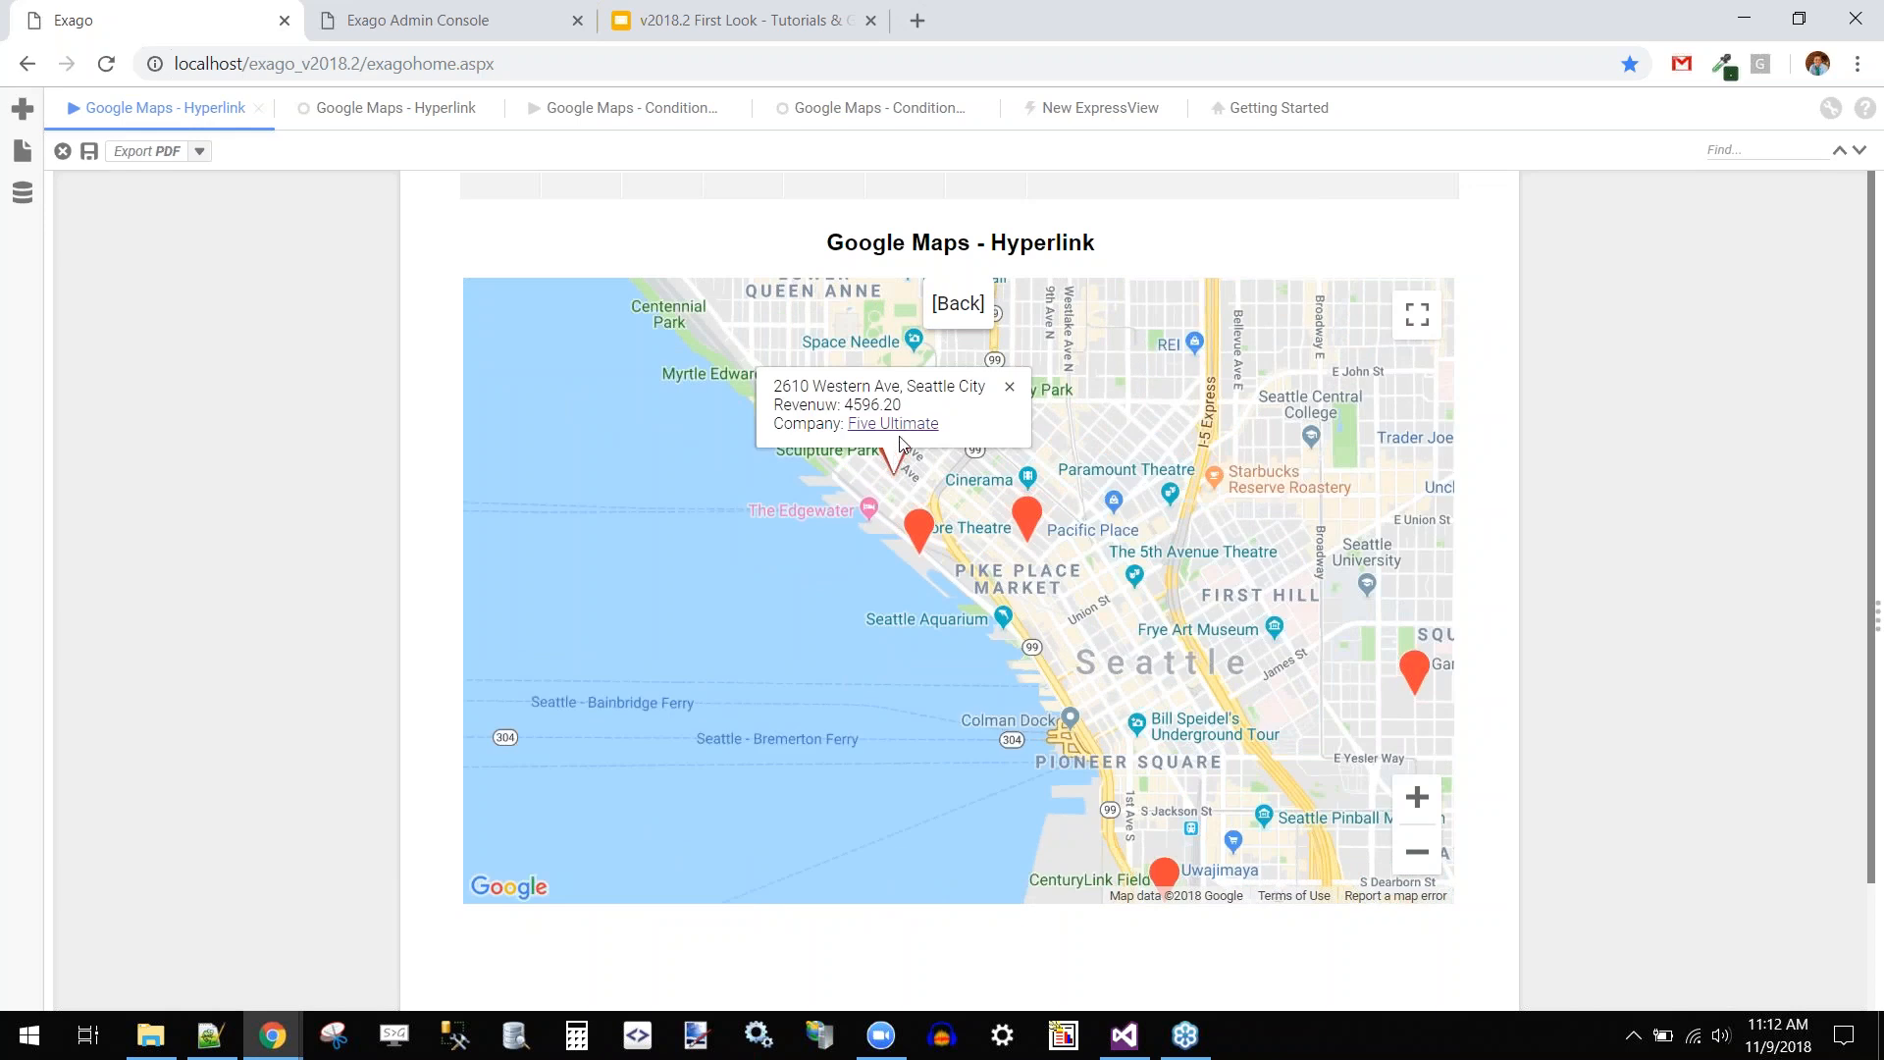
click(905, 432)
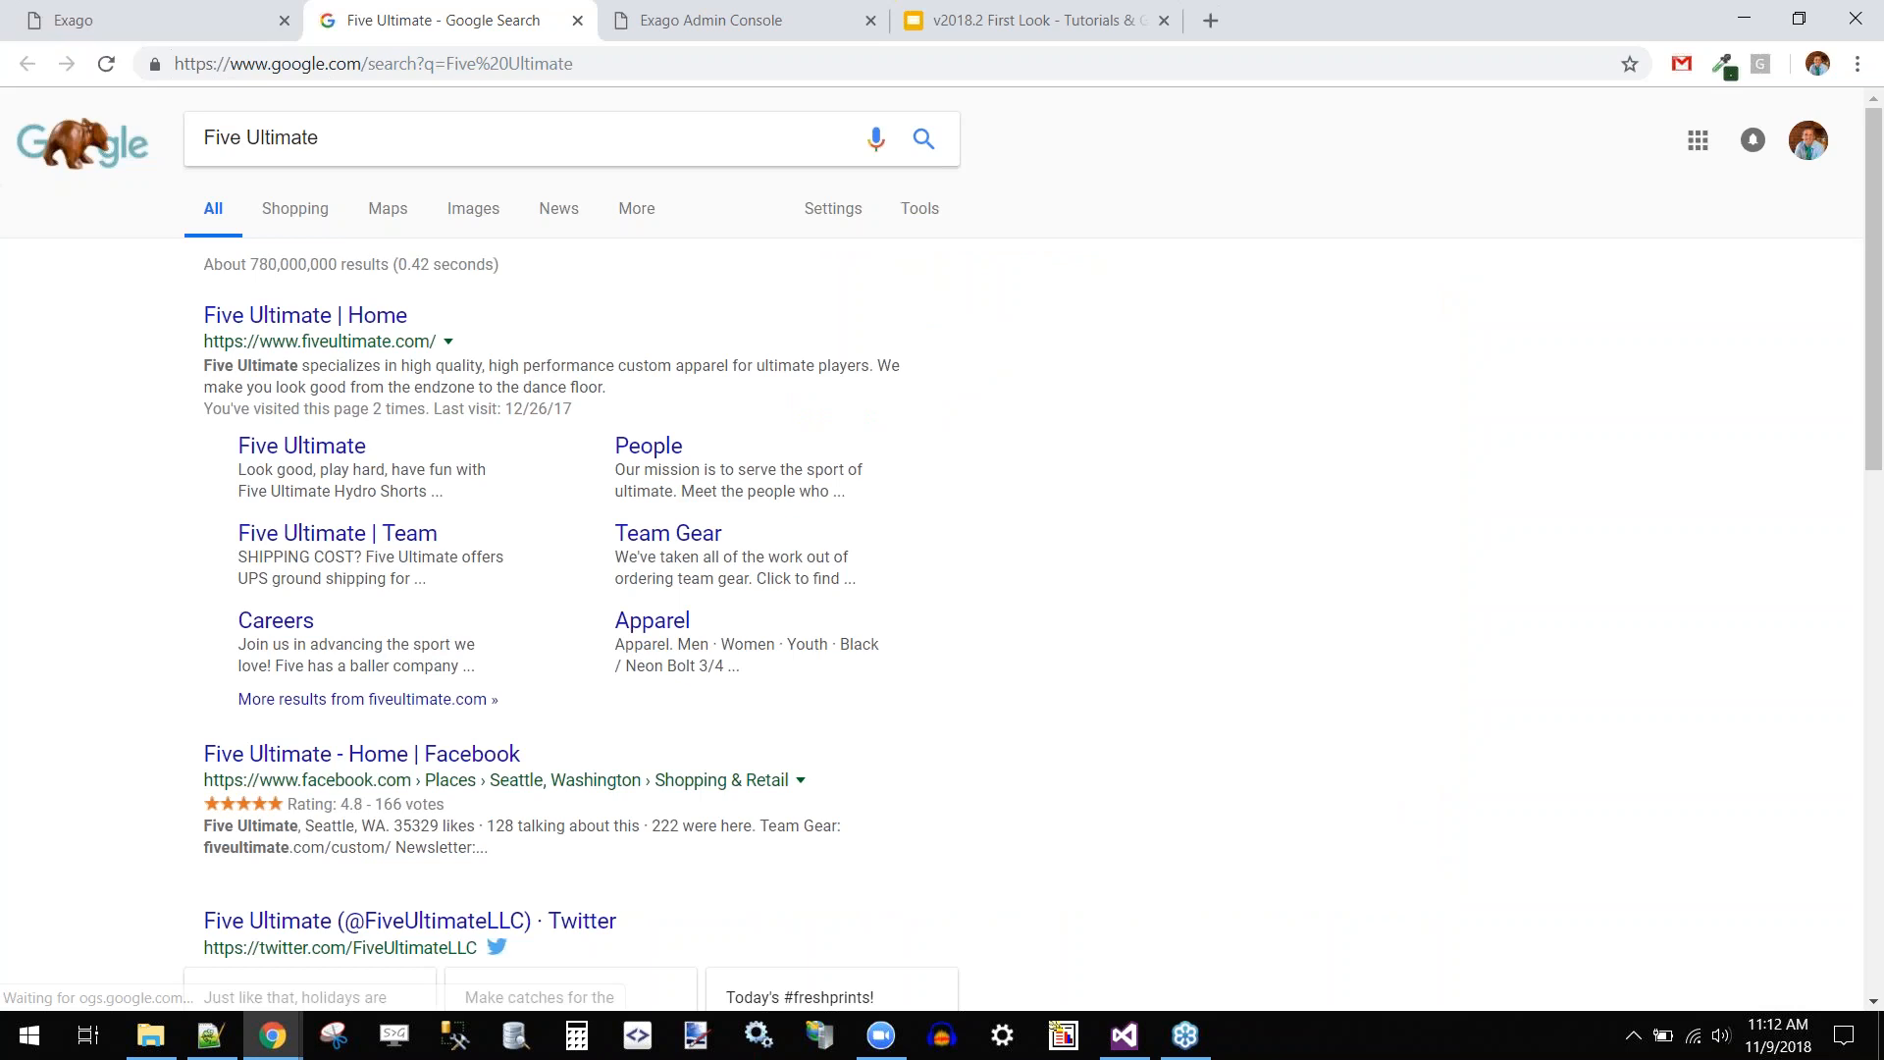
drag(577, 62, 447, 62)
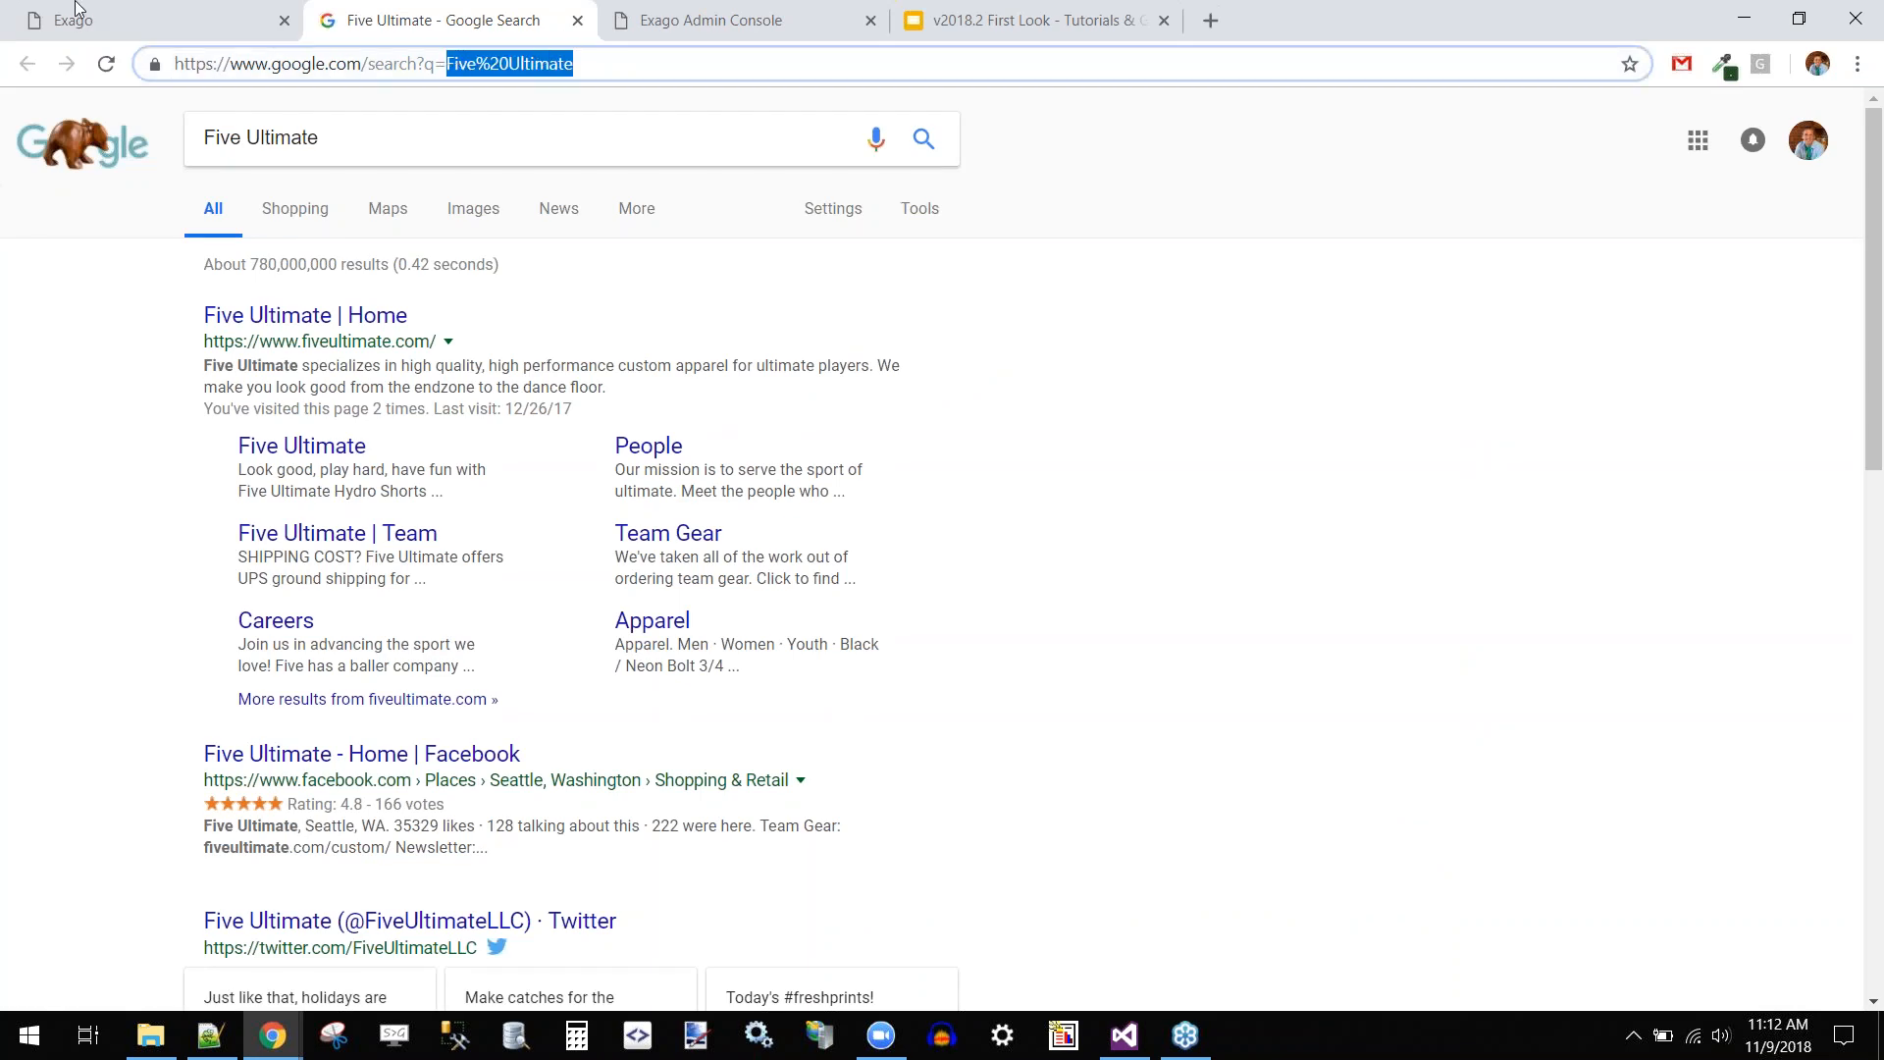
click(578, 19)
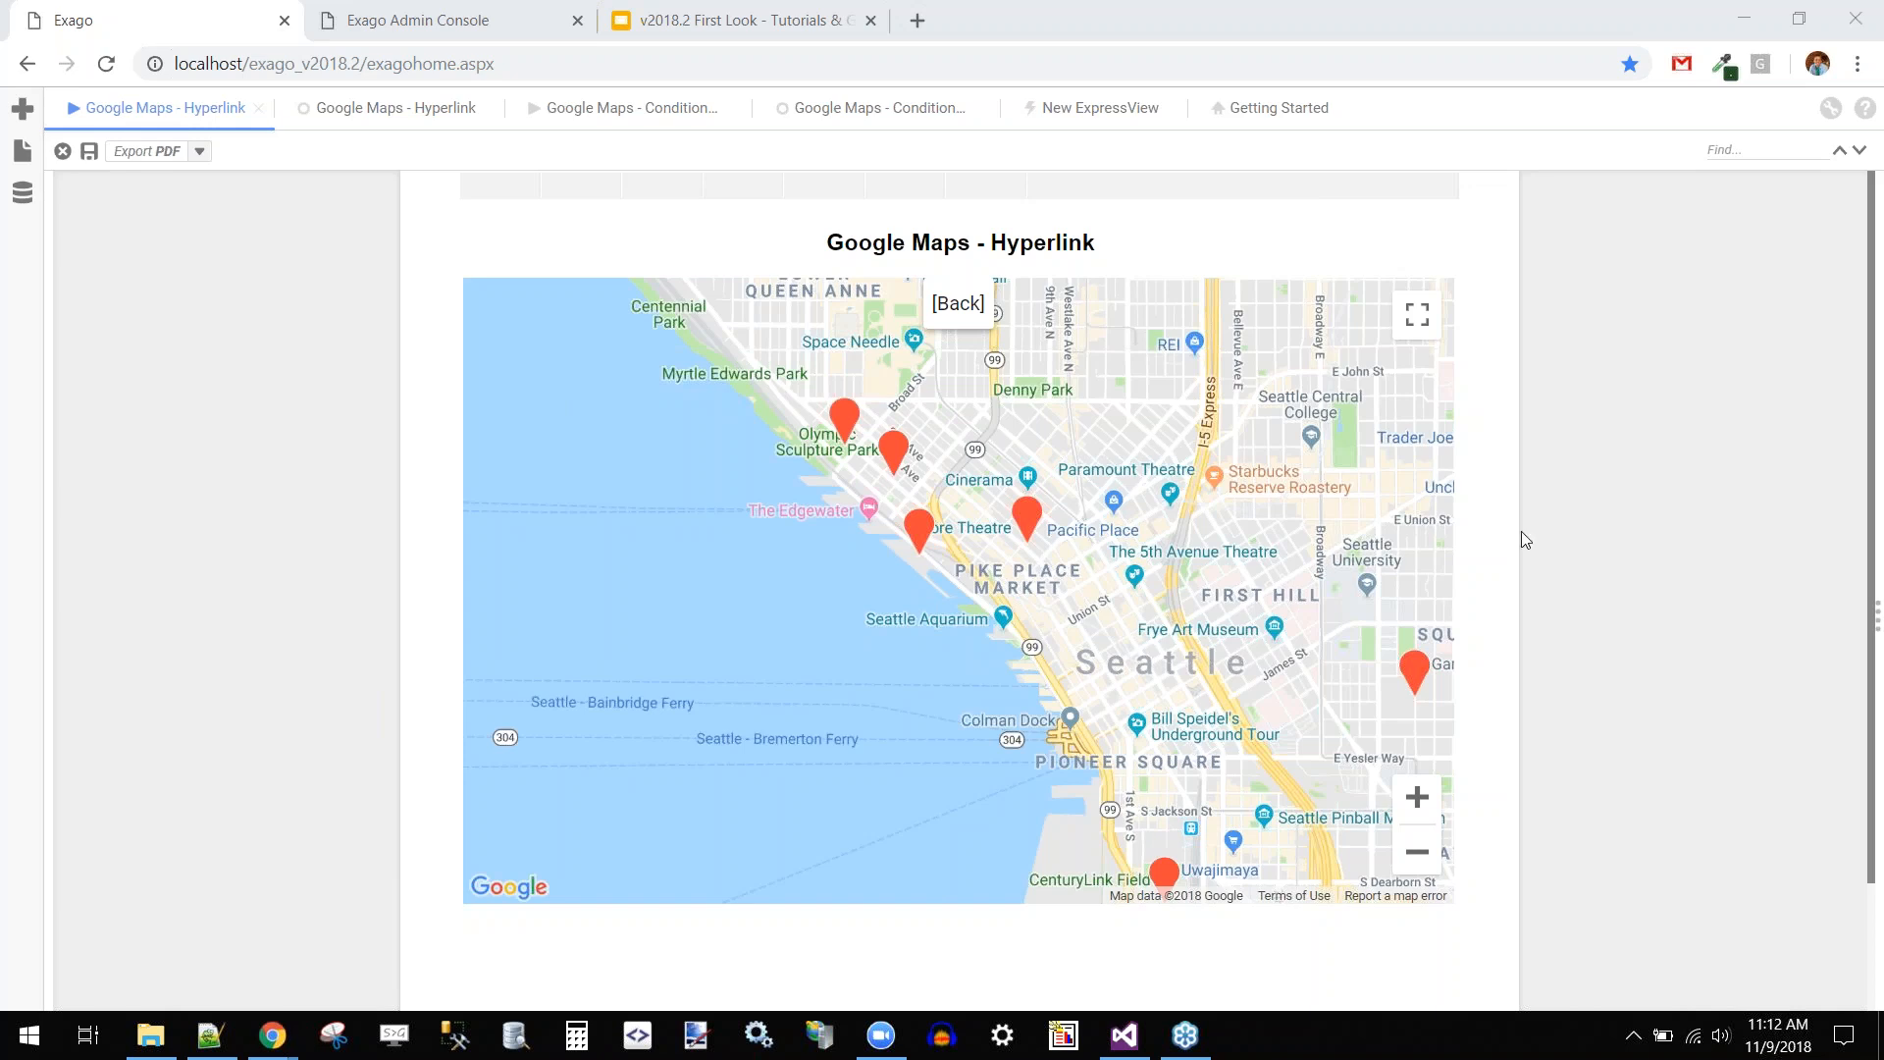
Review the metric, appearance settings and conditional drop pin color rules of the Conditional Pins Over/Under 10,000 map
click(656, 118)
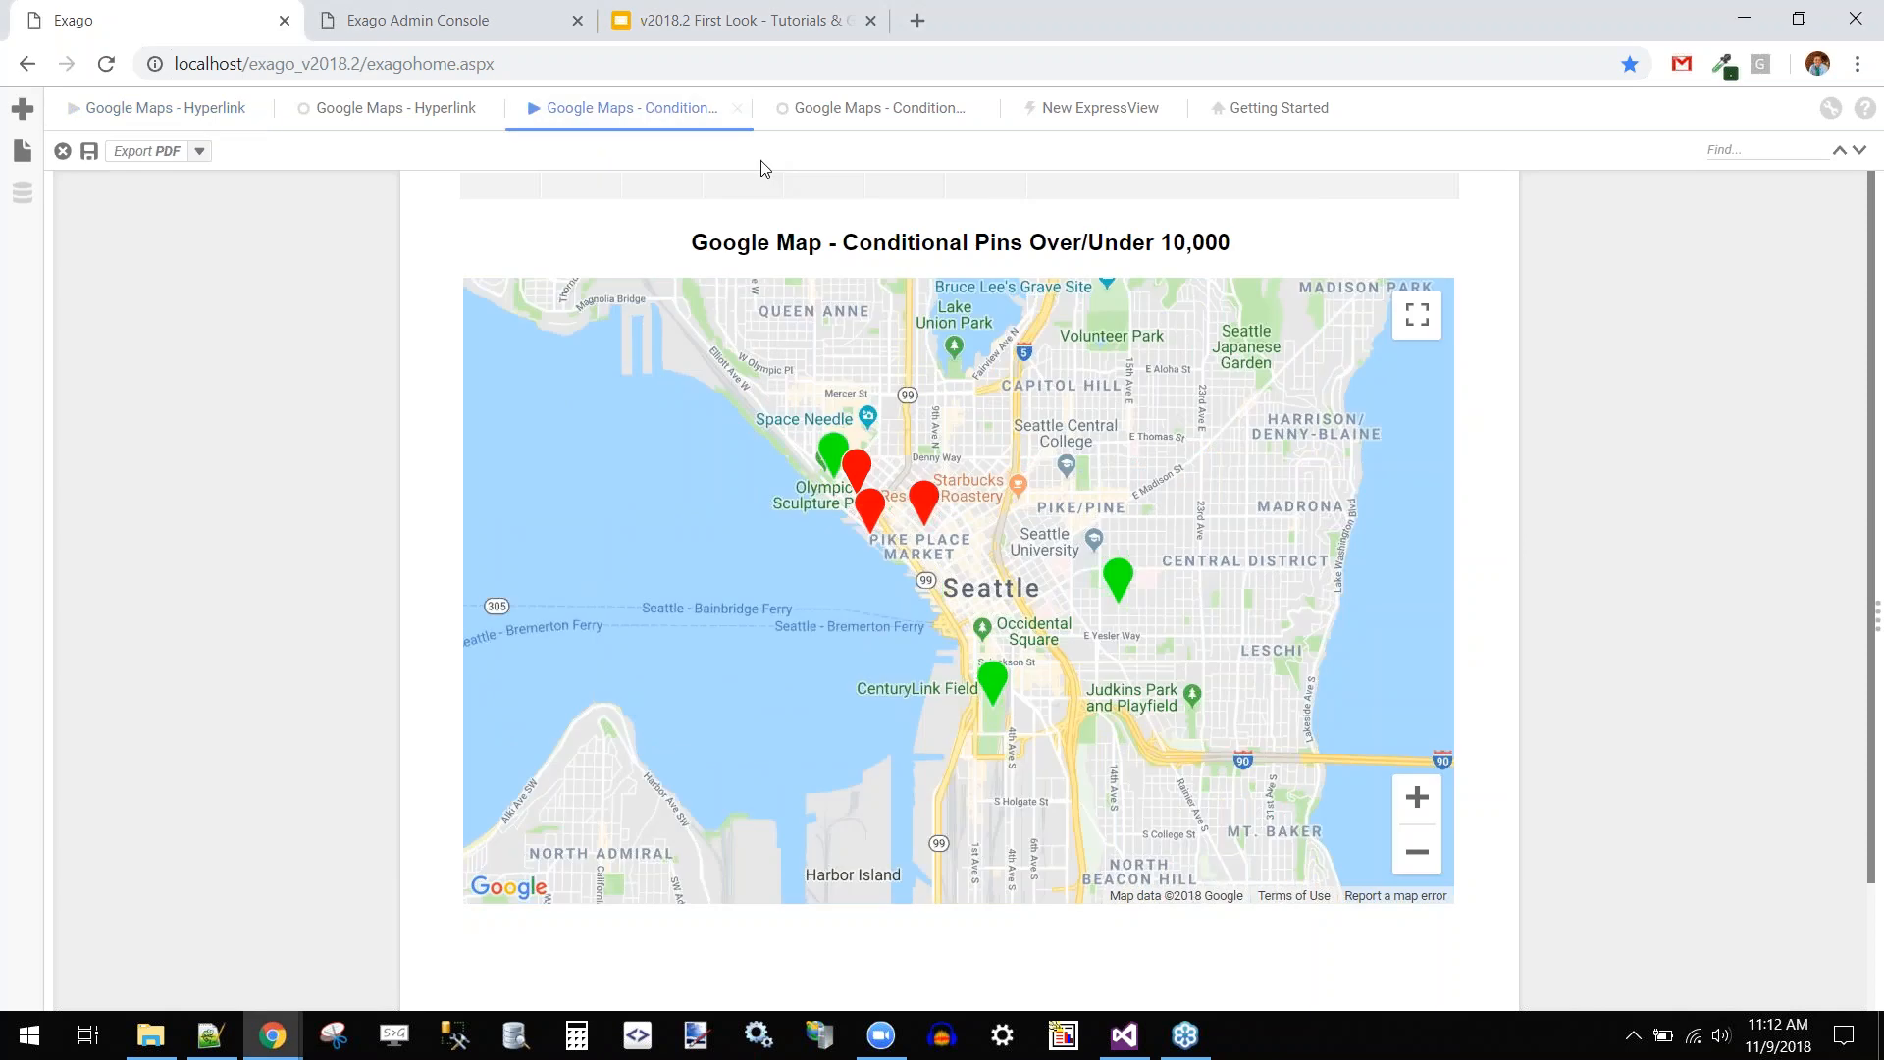
click(876, 116)
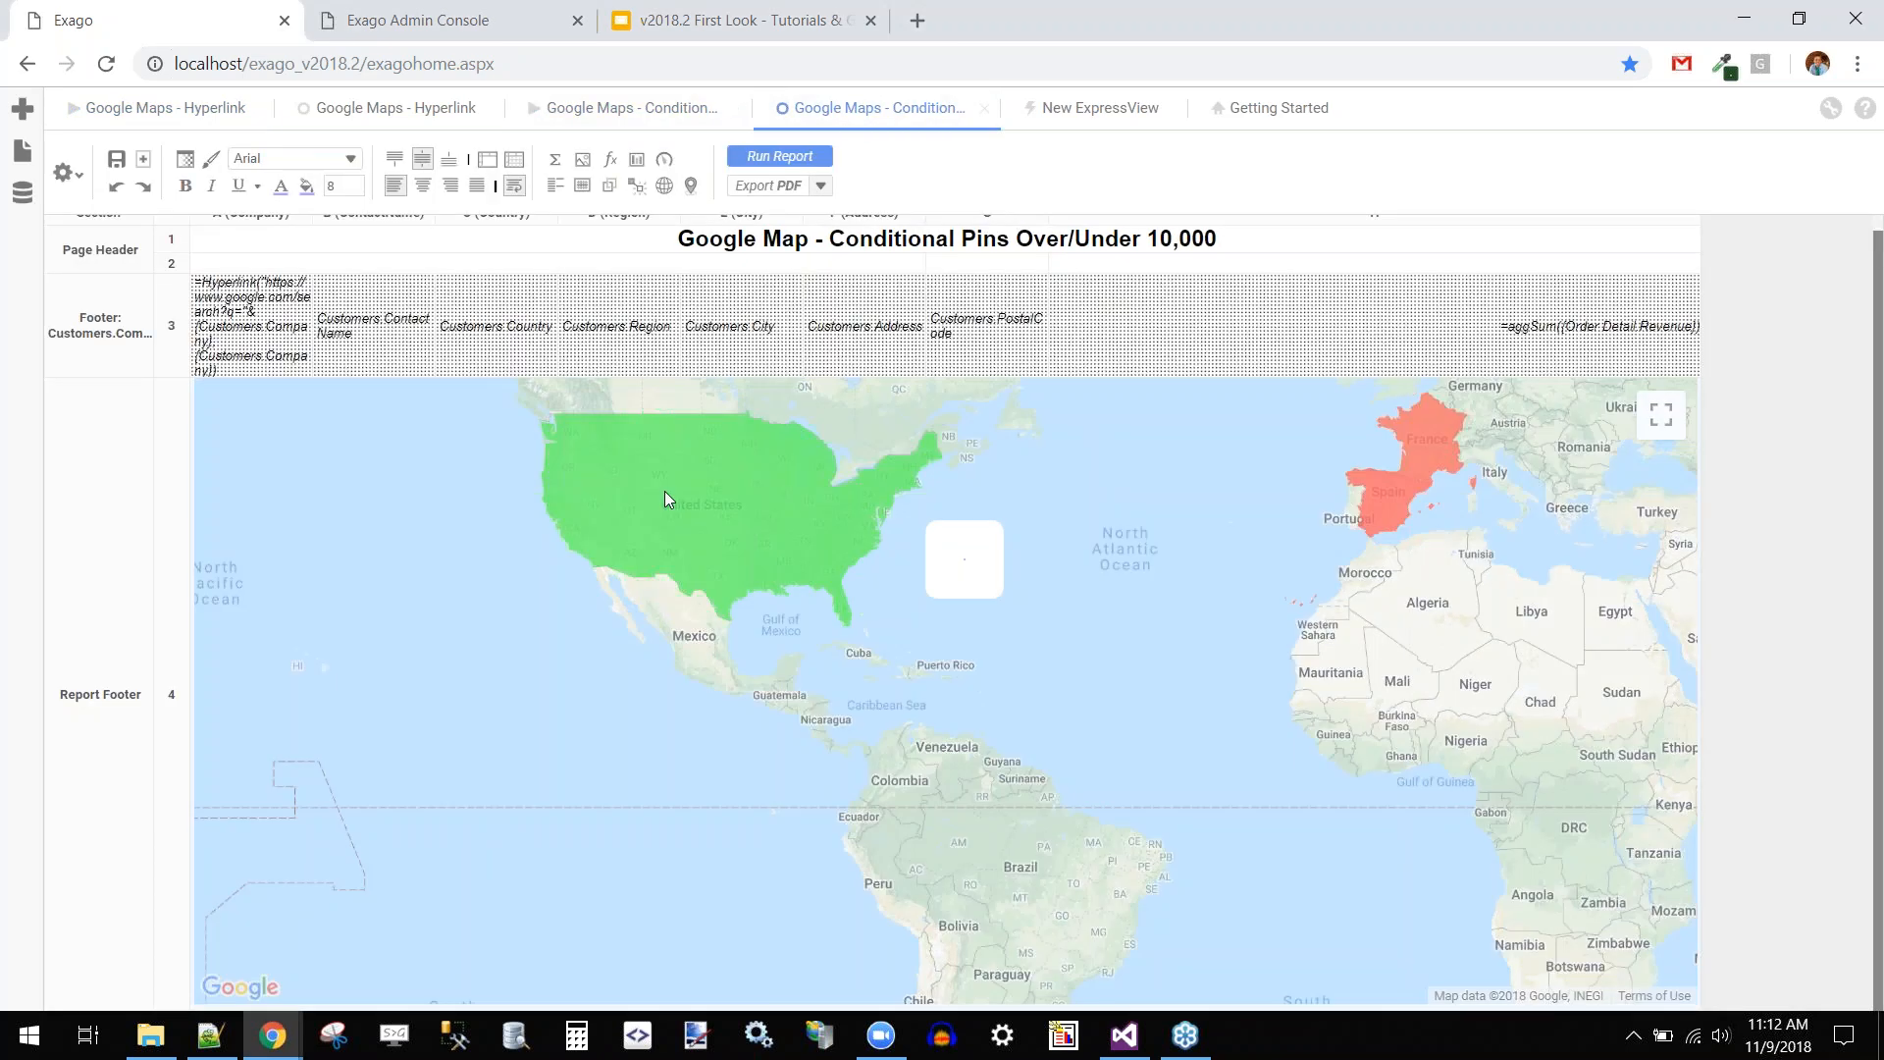
double_click(663, 490)
click(711, 310)
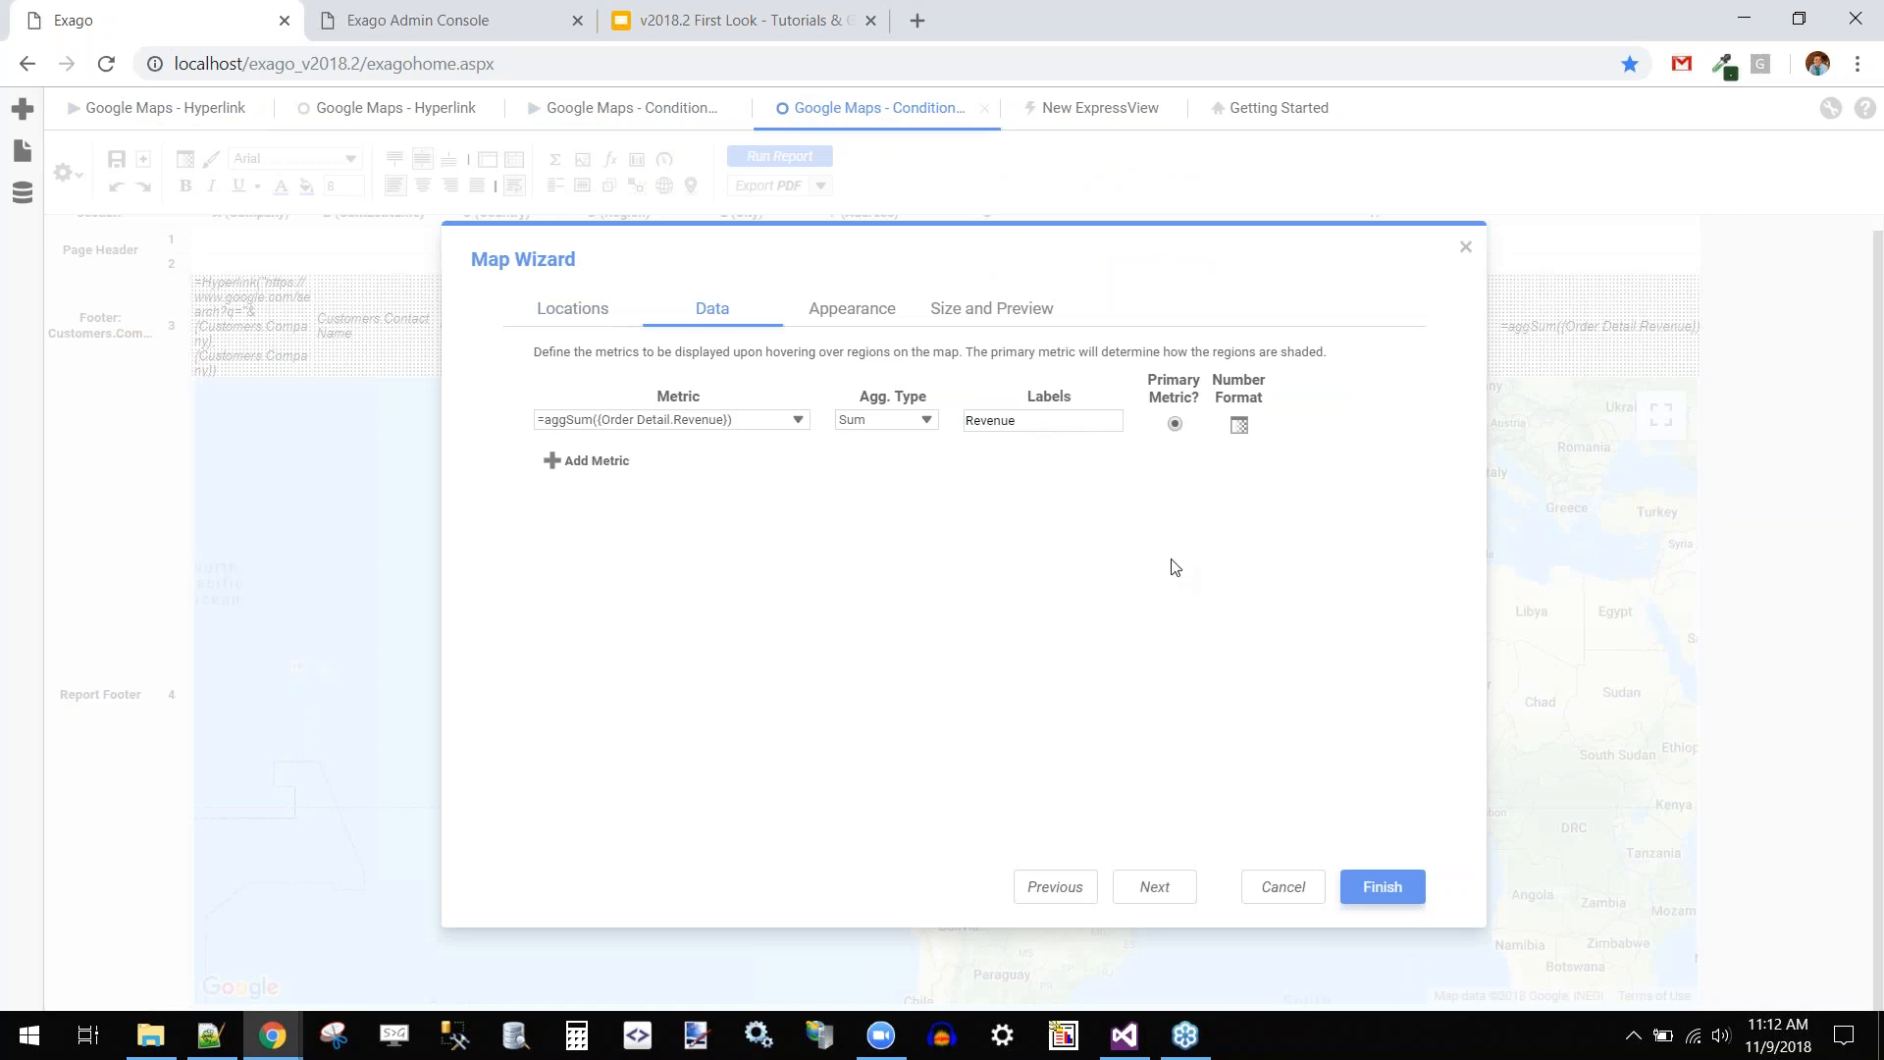
click(839, 312)
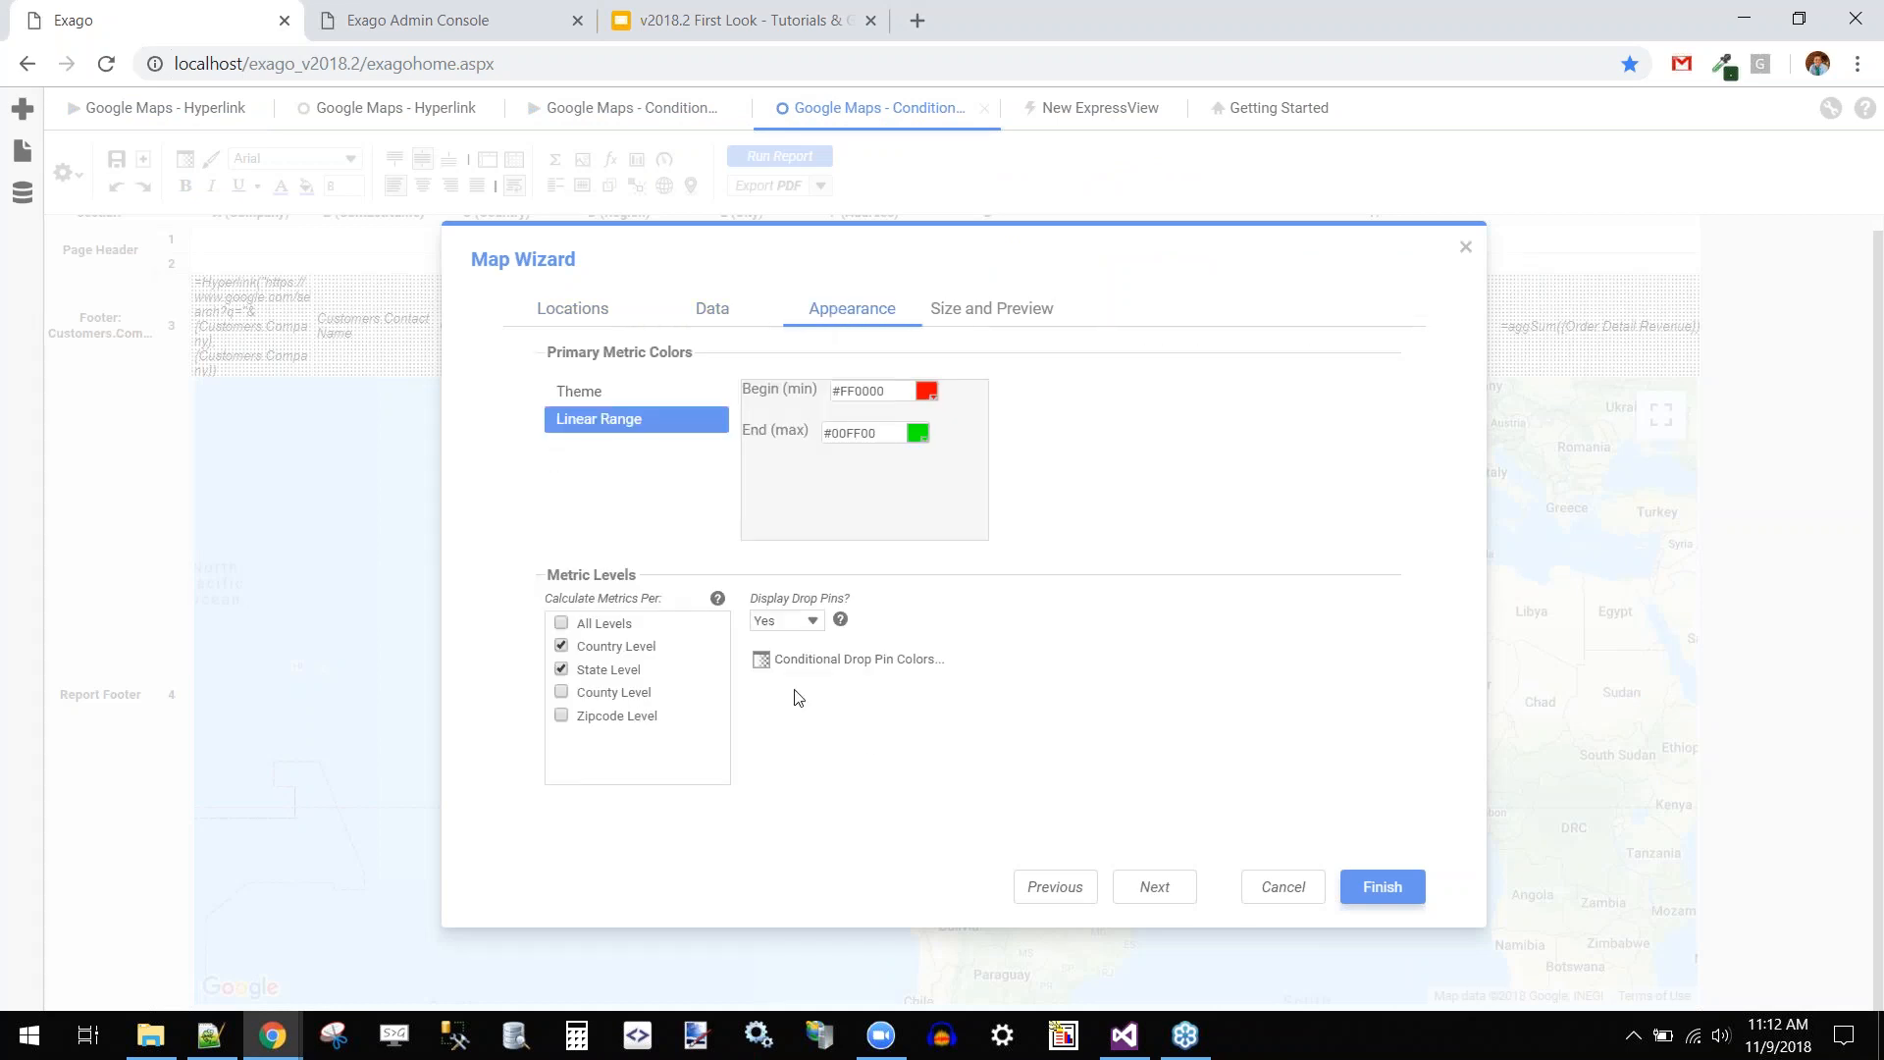
click(855, 675)
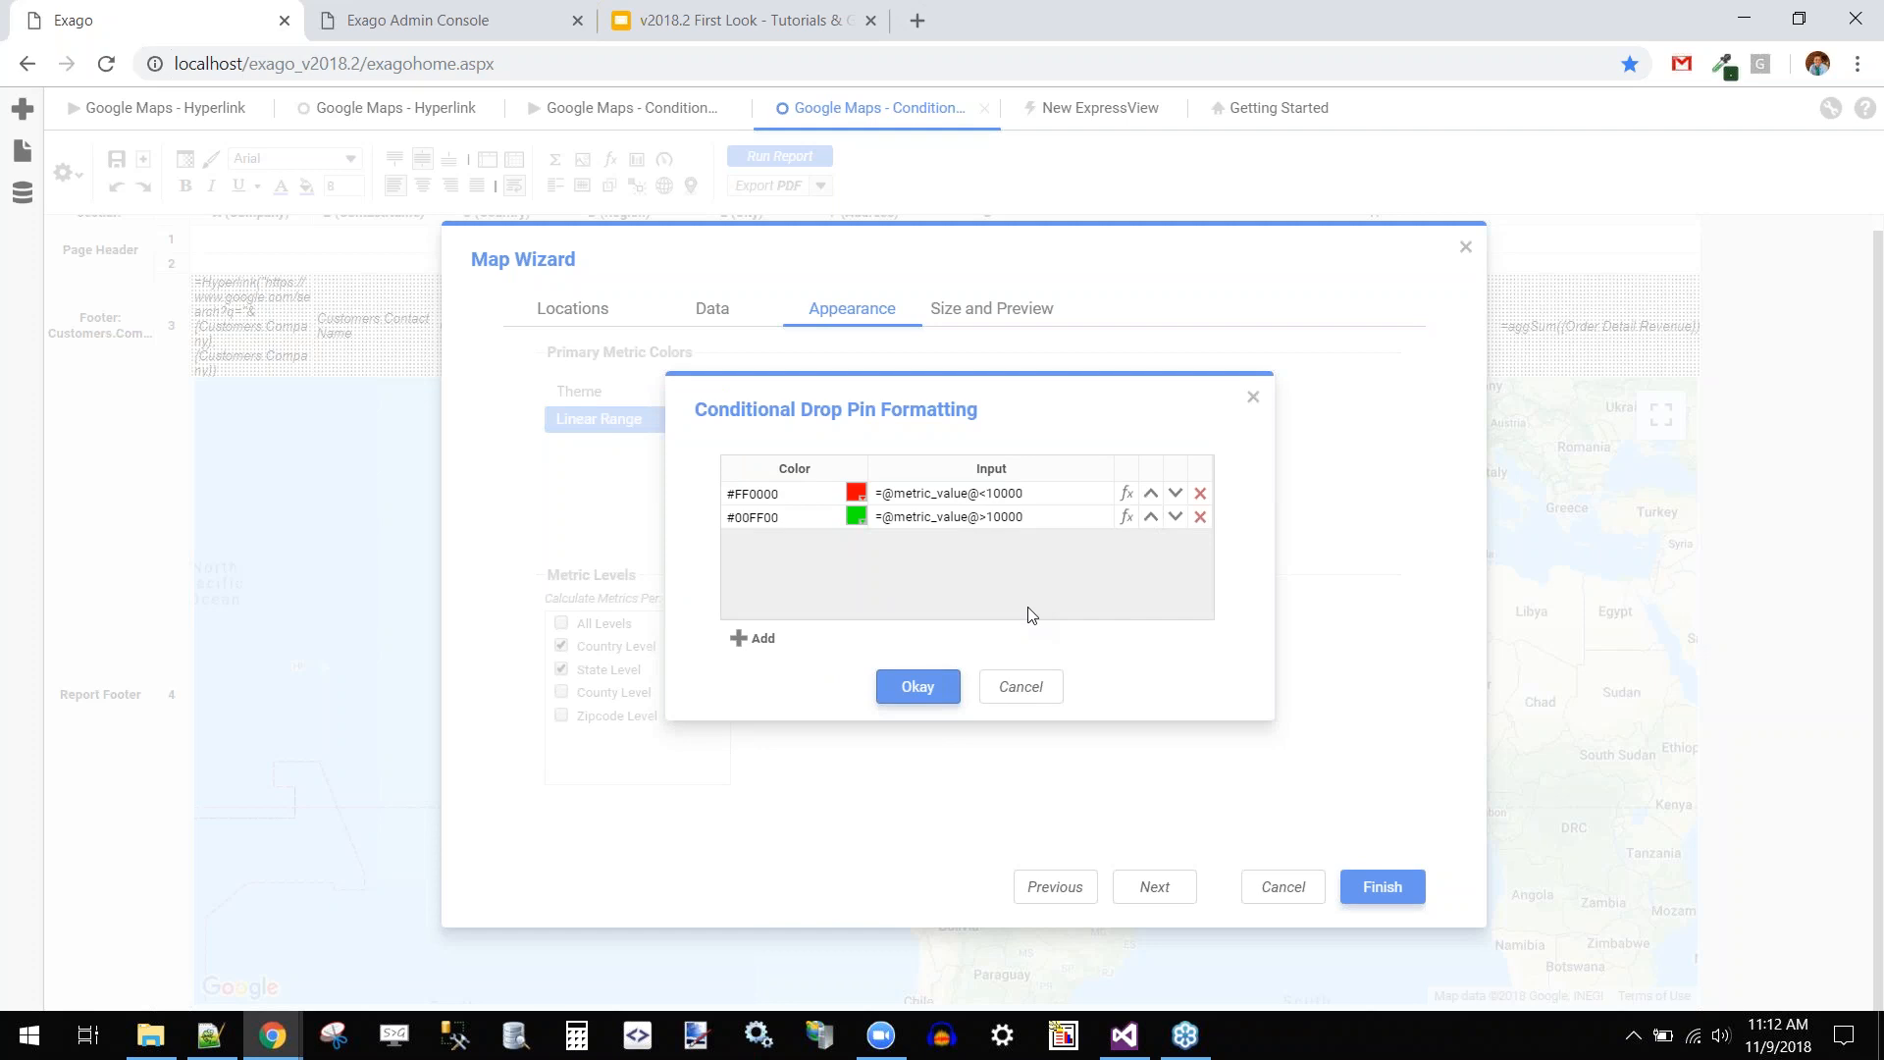
click(1046, 695)
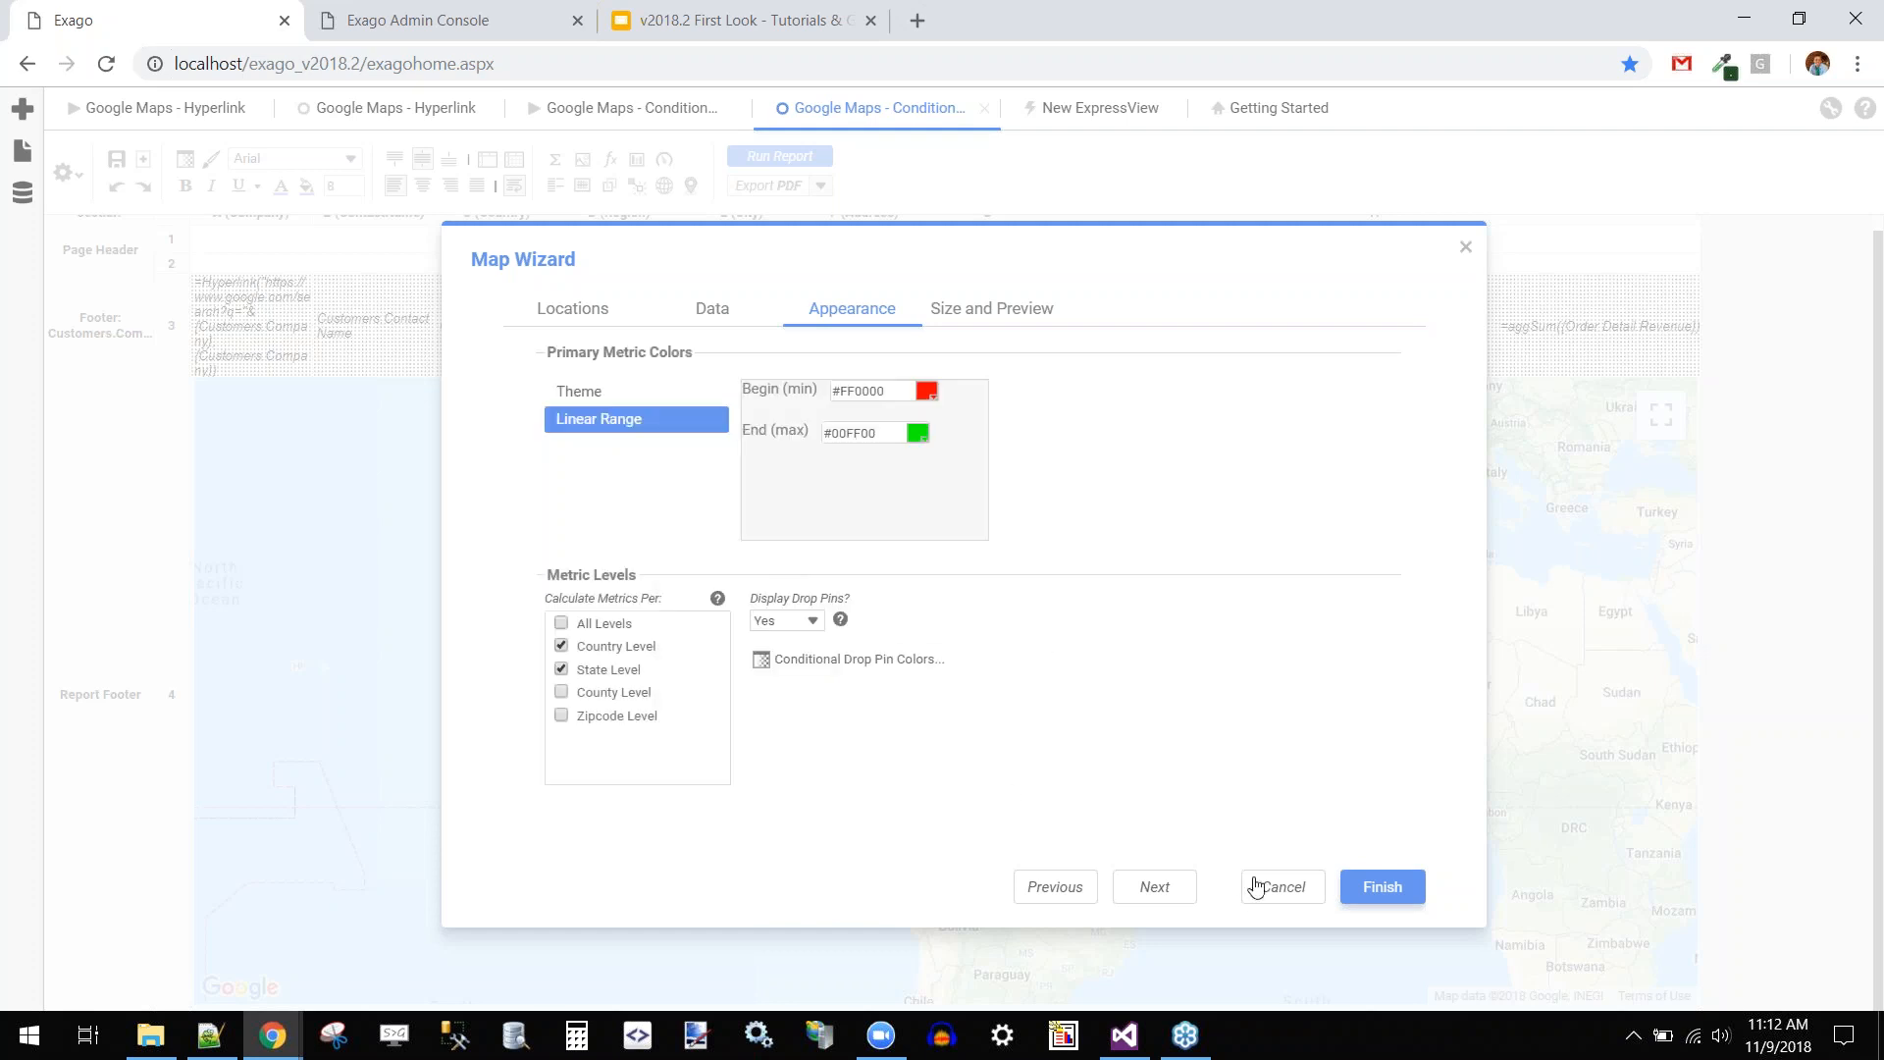
Examine the parameters and functions available for the #FF0000 drop pin rule's formula, and leave the map settings without applying changes
click(827, 675)
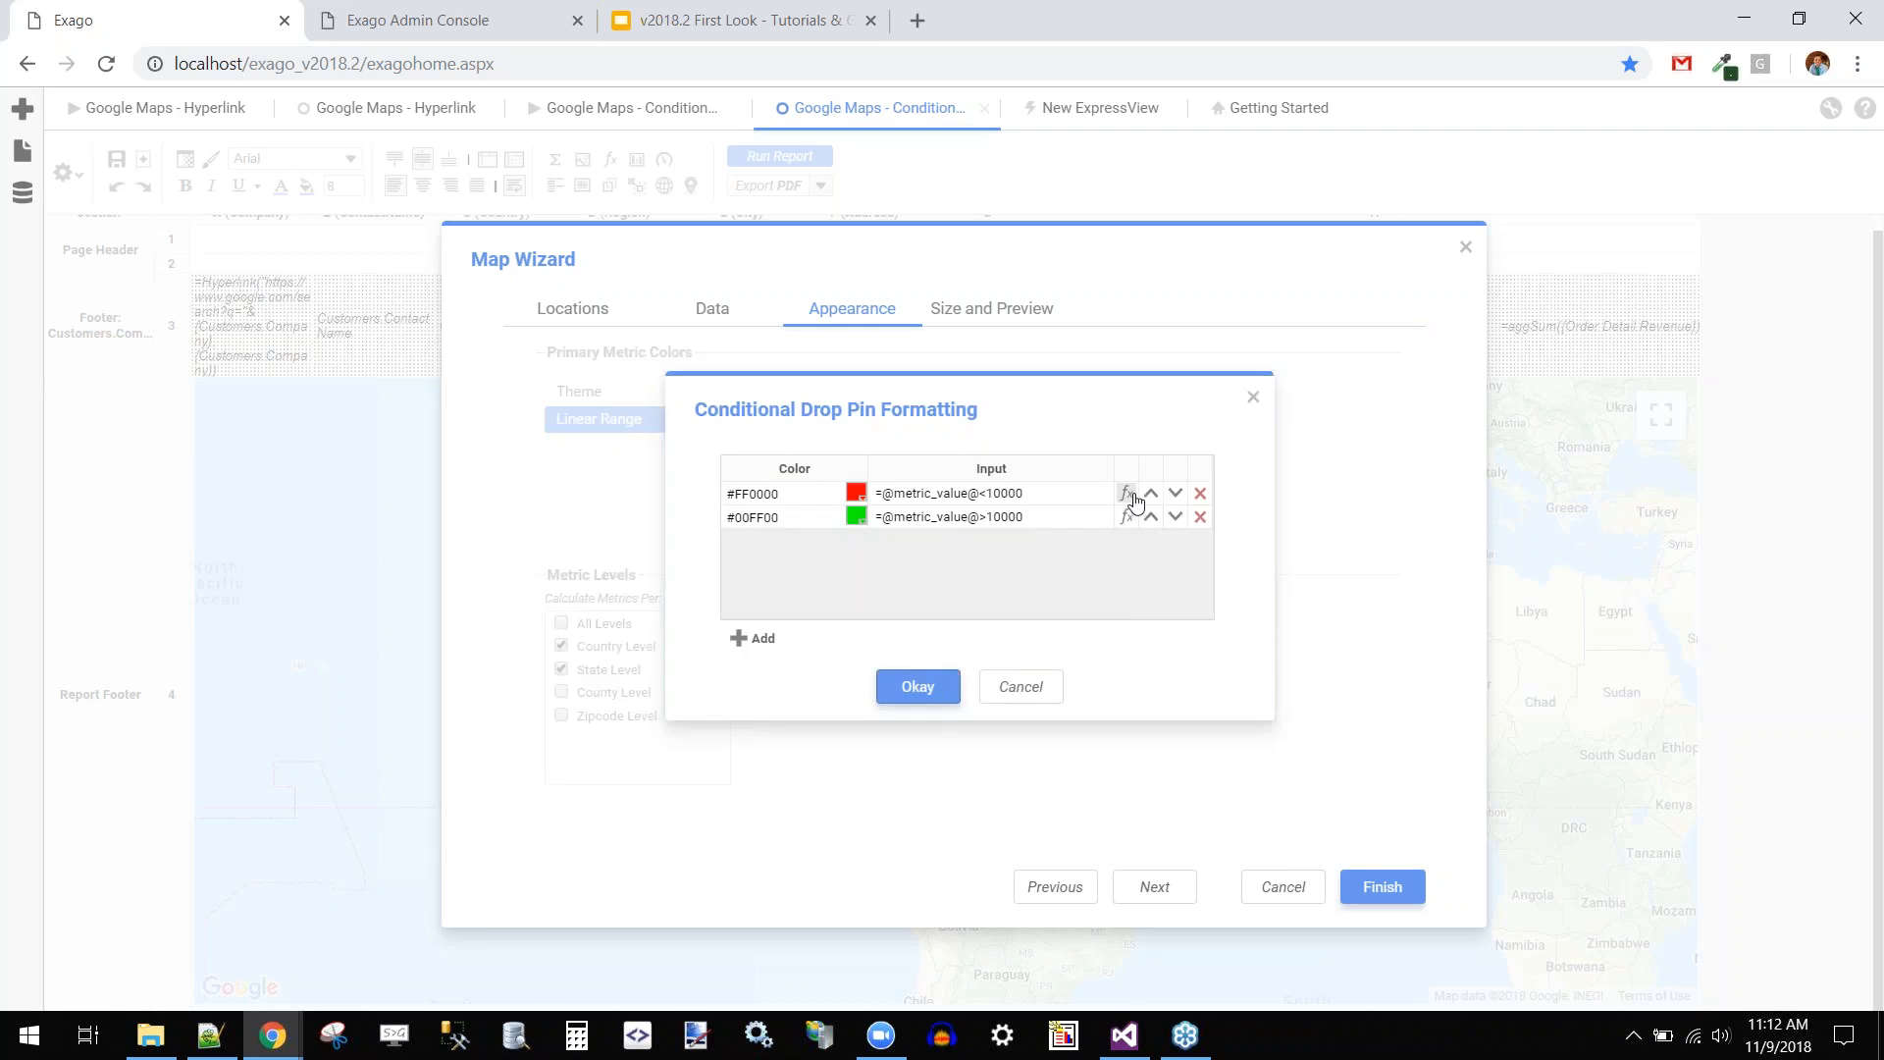
click(1127, 495)
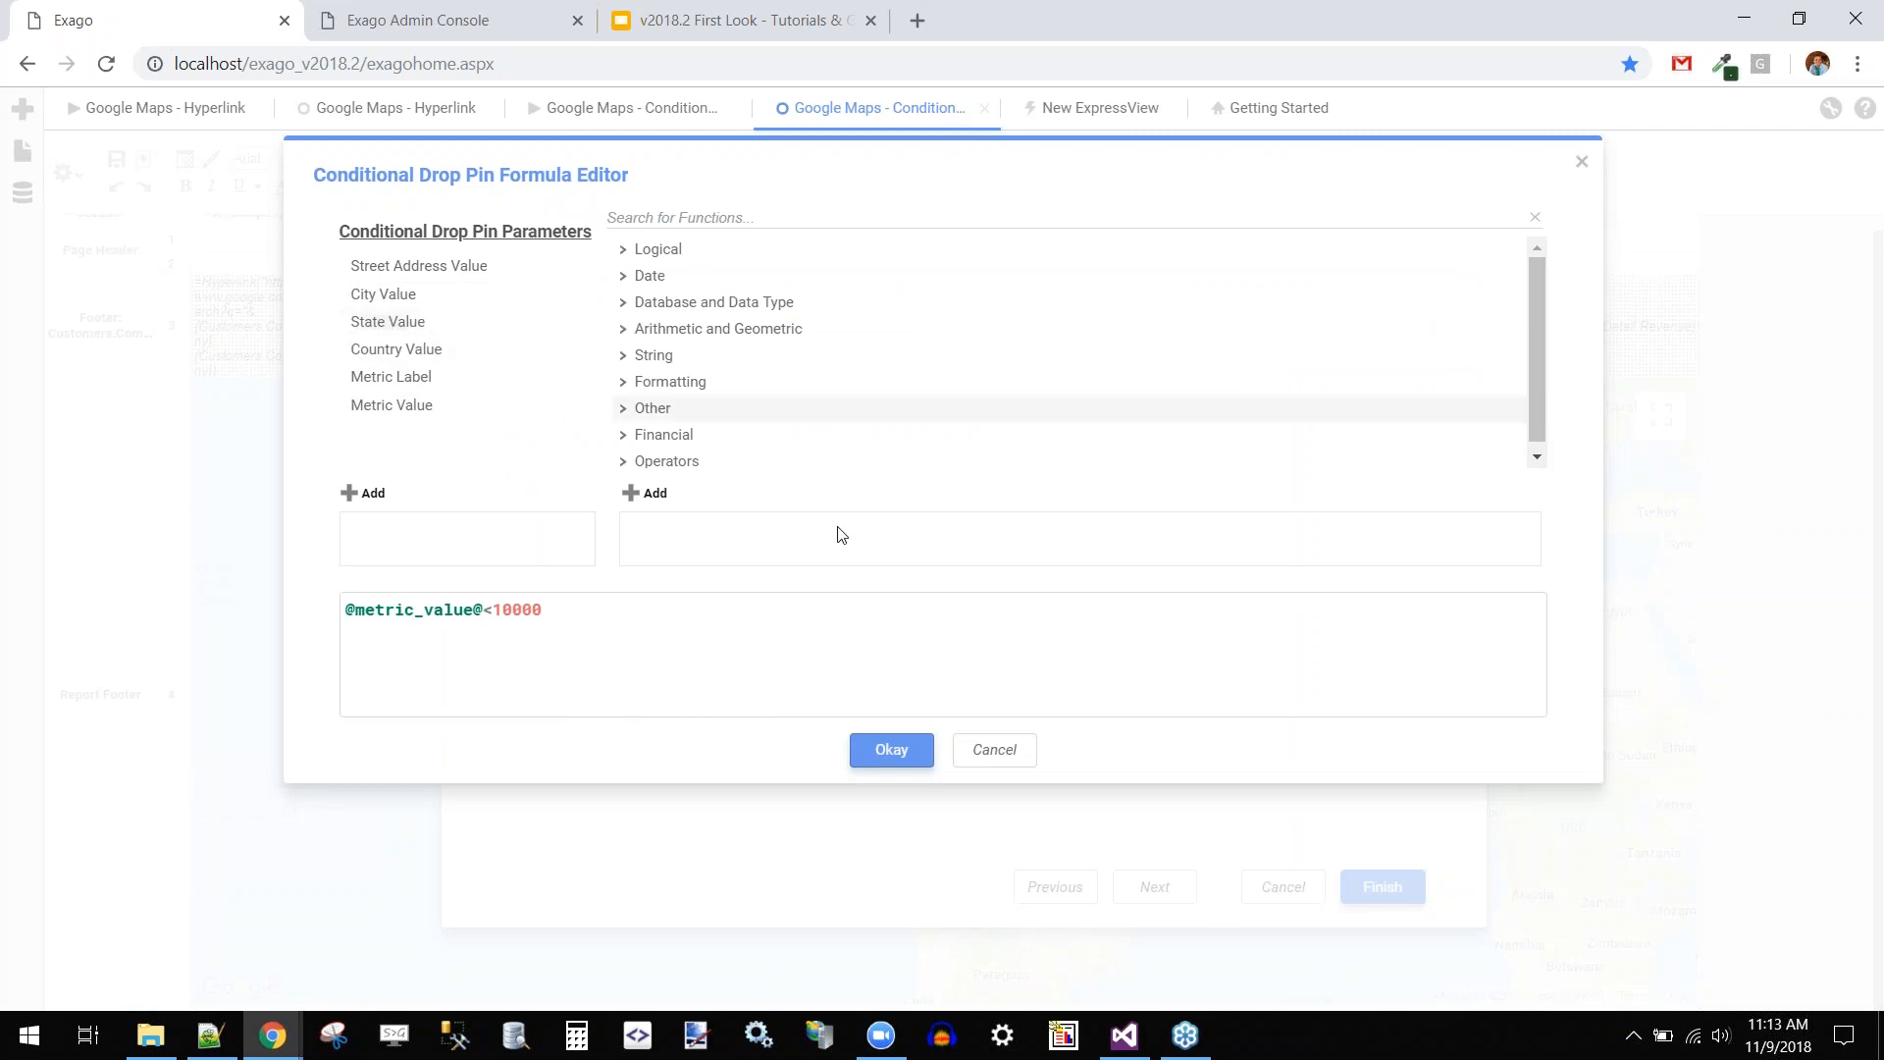
click(1014, 760)
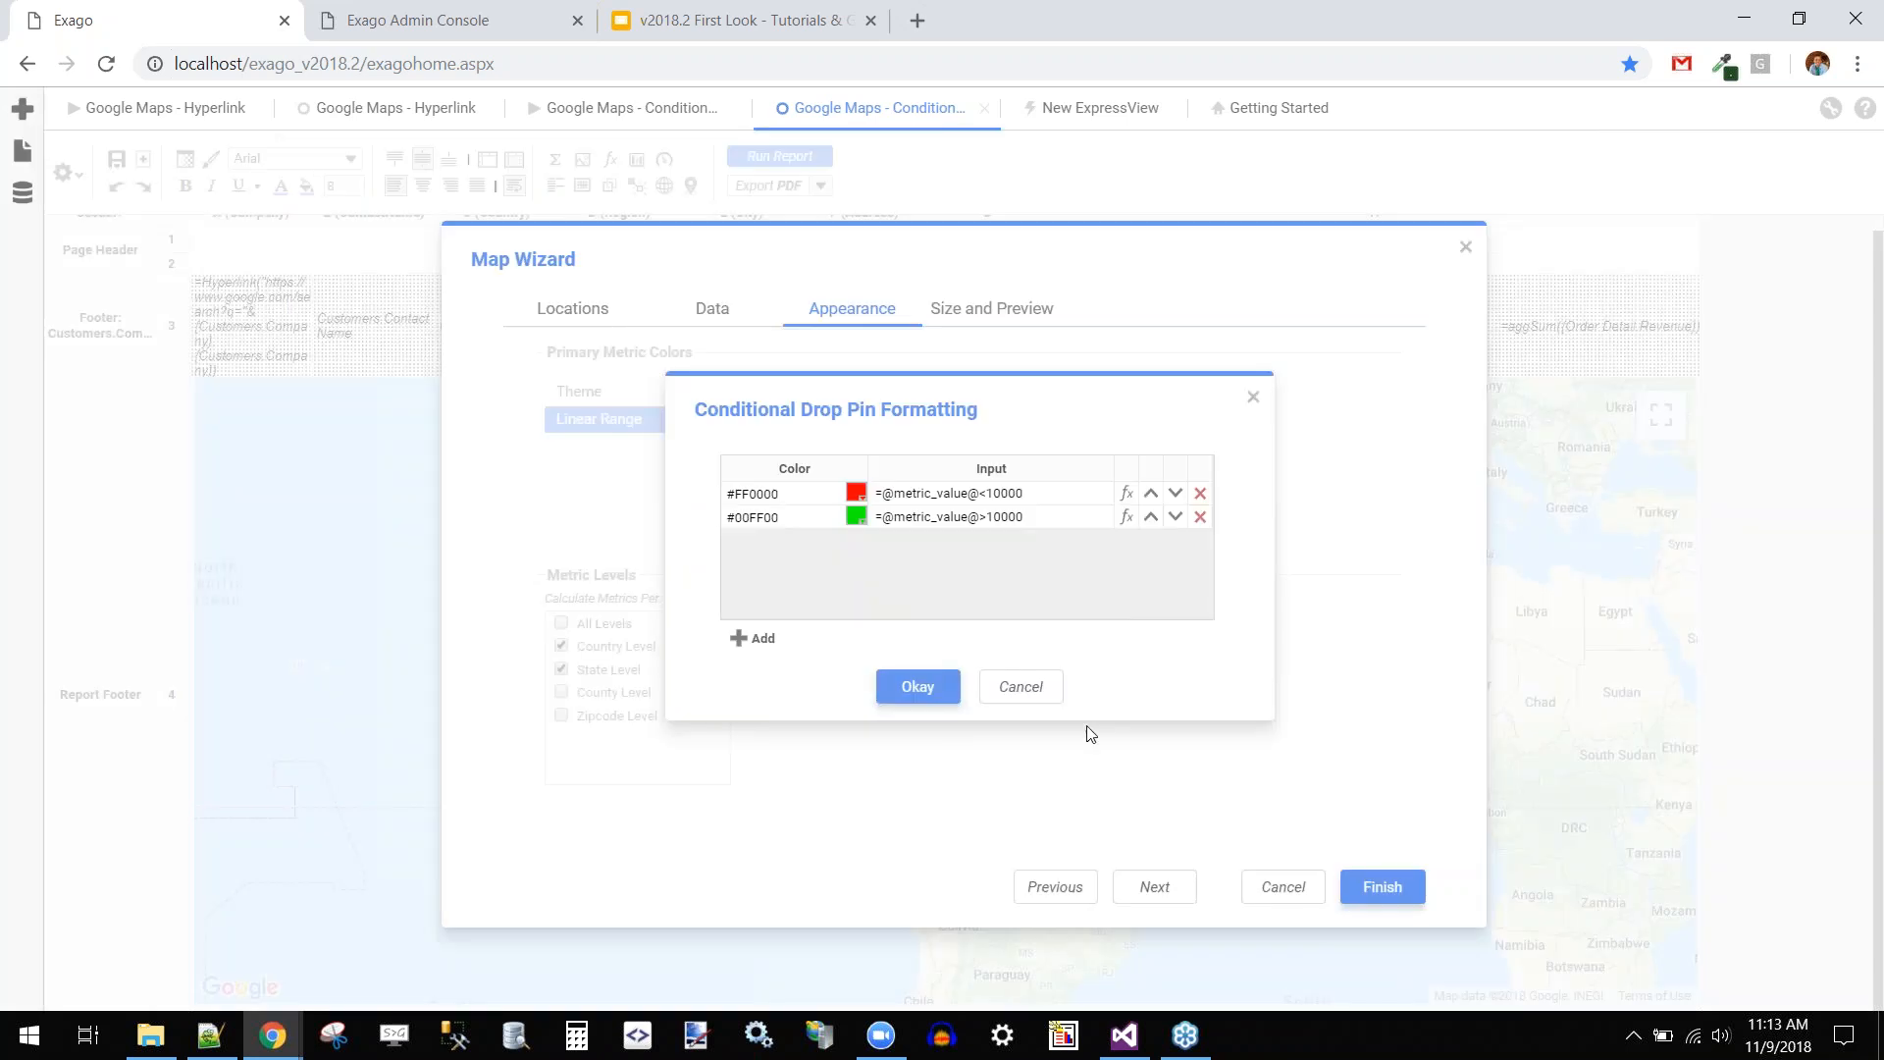
click(1020, 689)
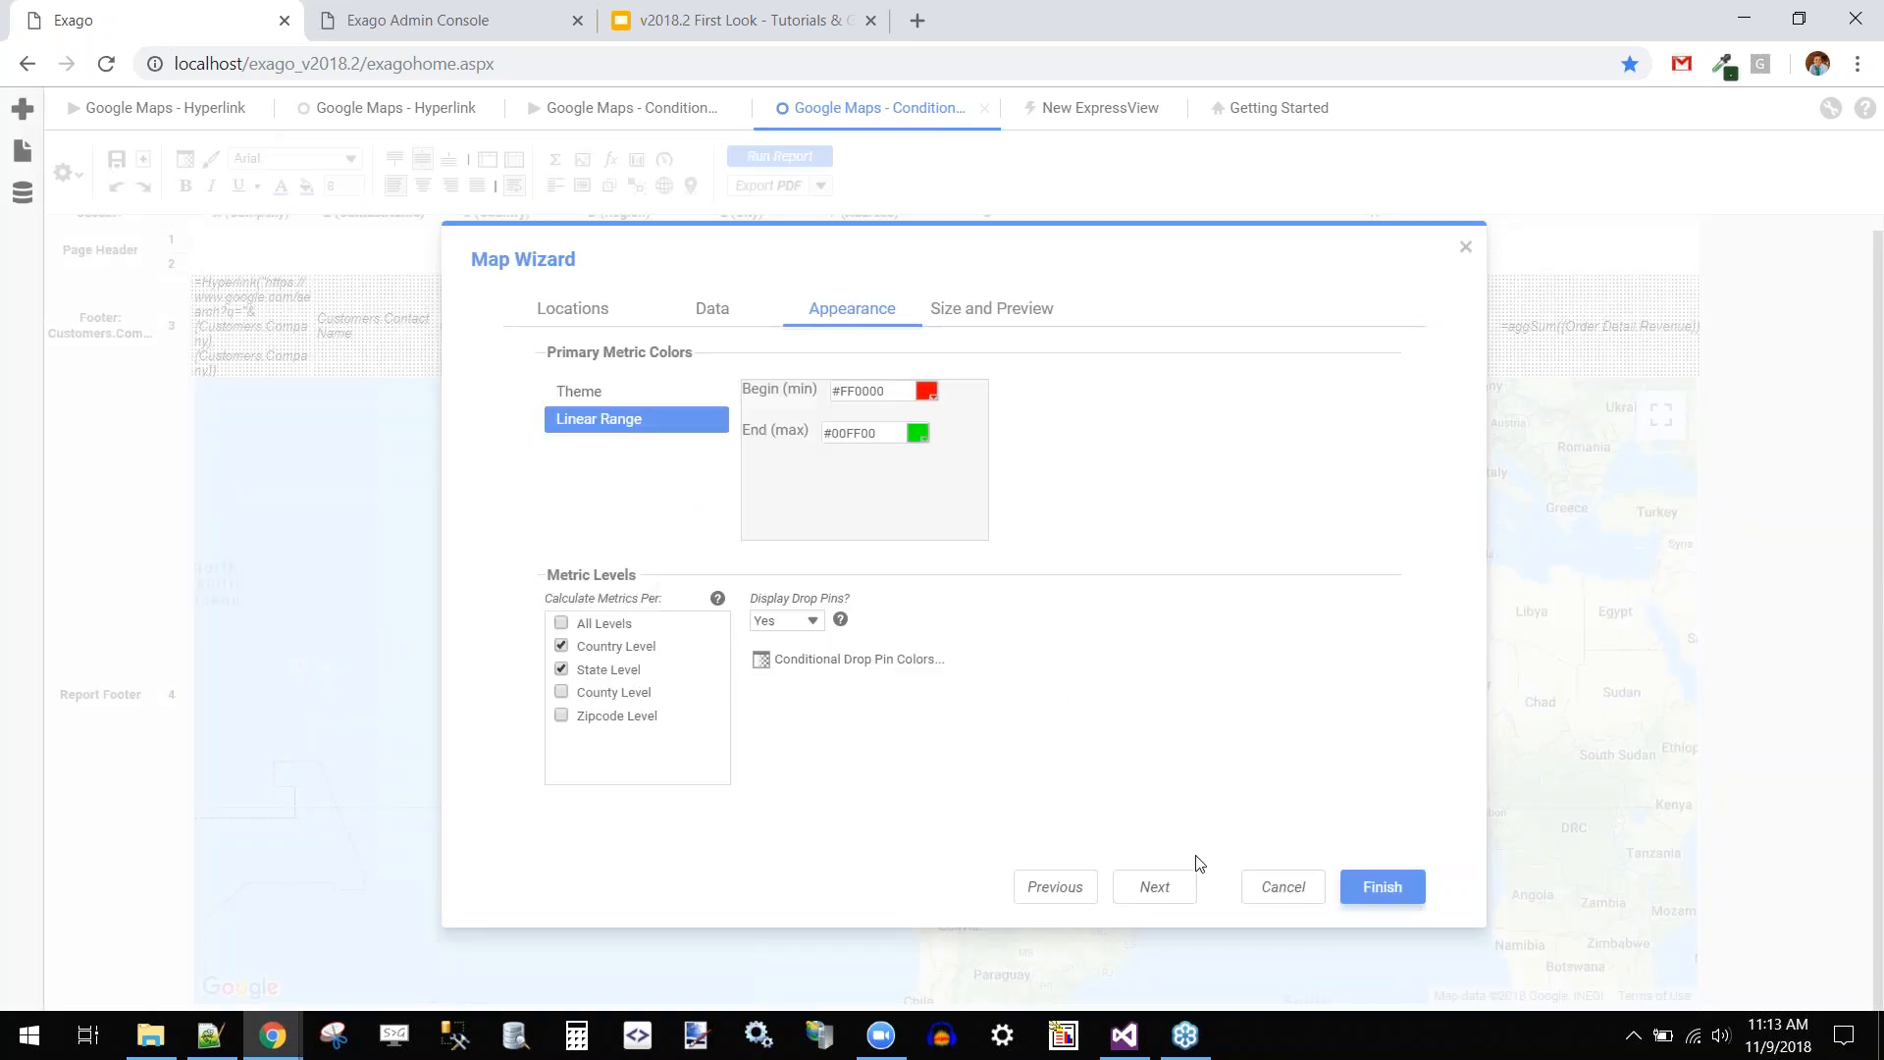
click(1268, 894)
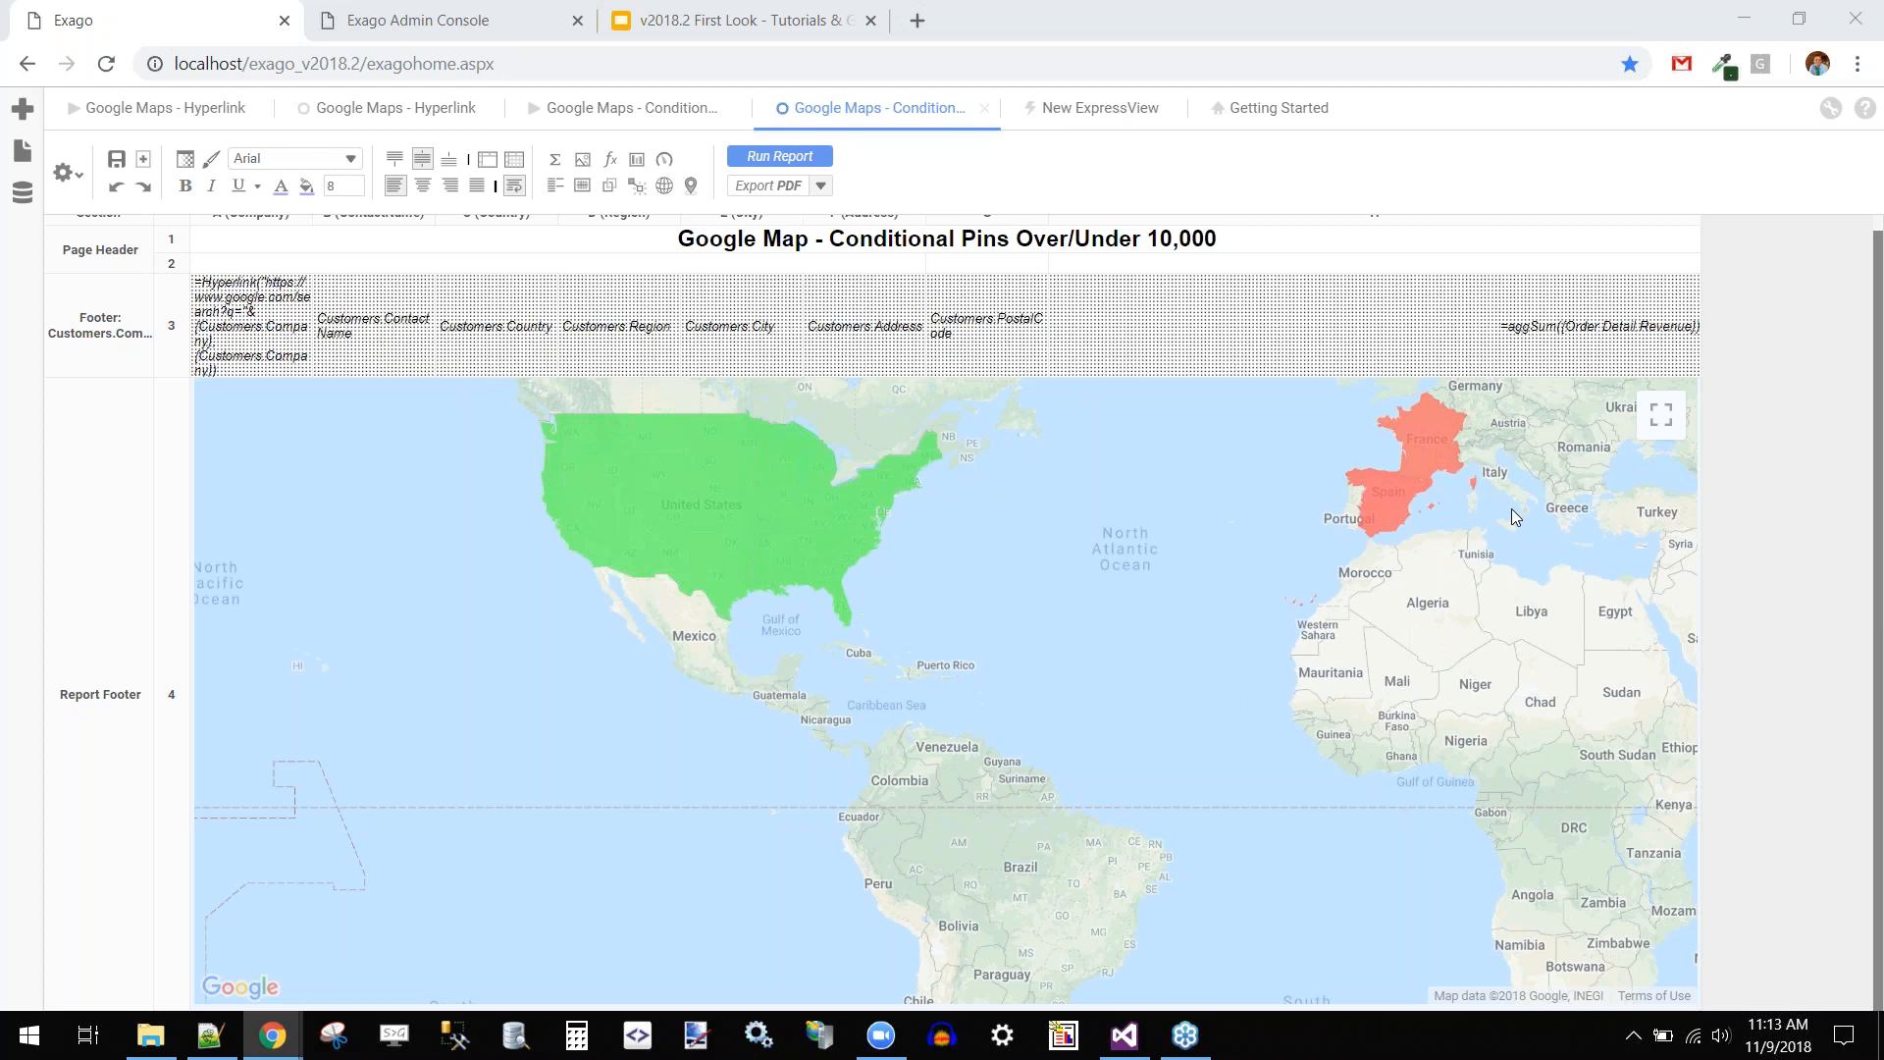
Return to the Google Maps - Hyperlink report output and view the Five Ultimate pin's details
click(392, 108)
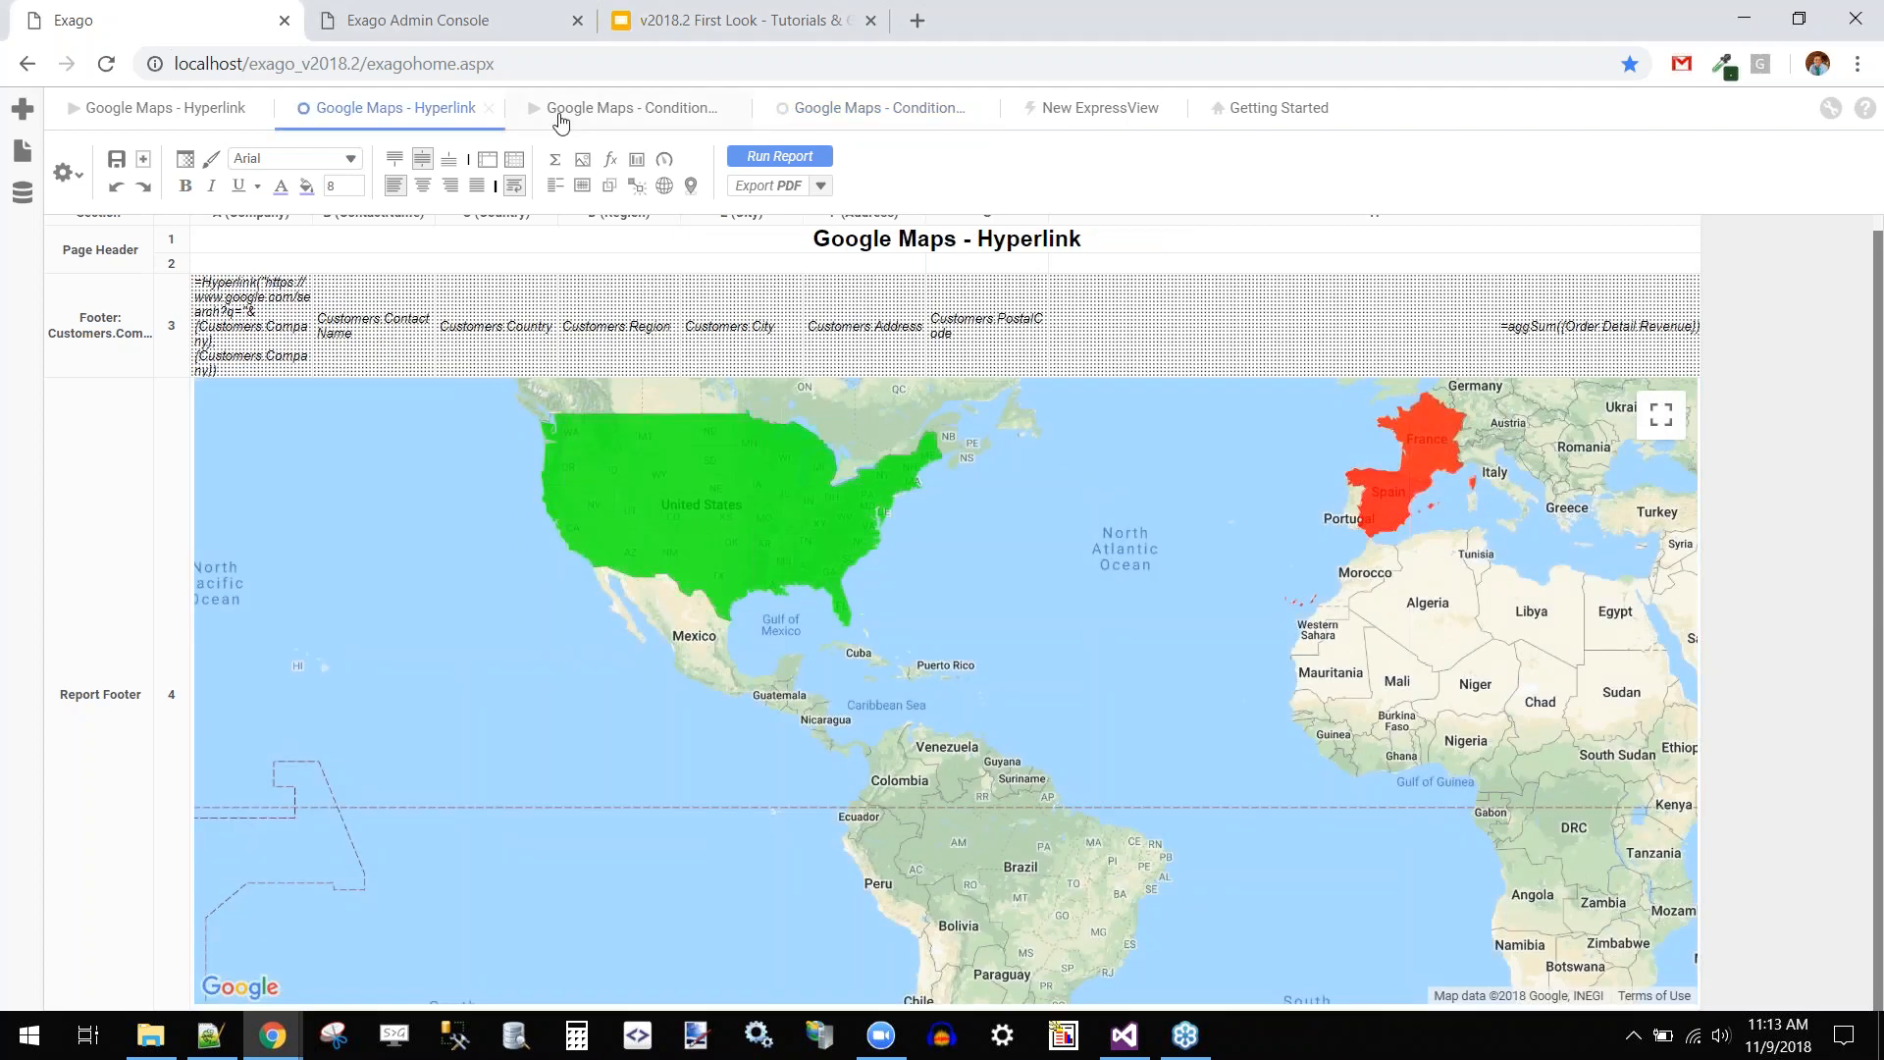
click(558, 111)
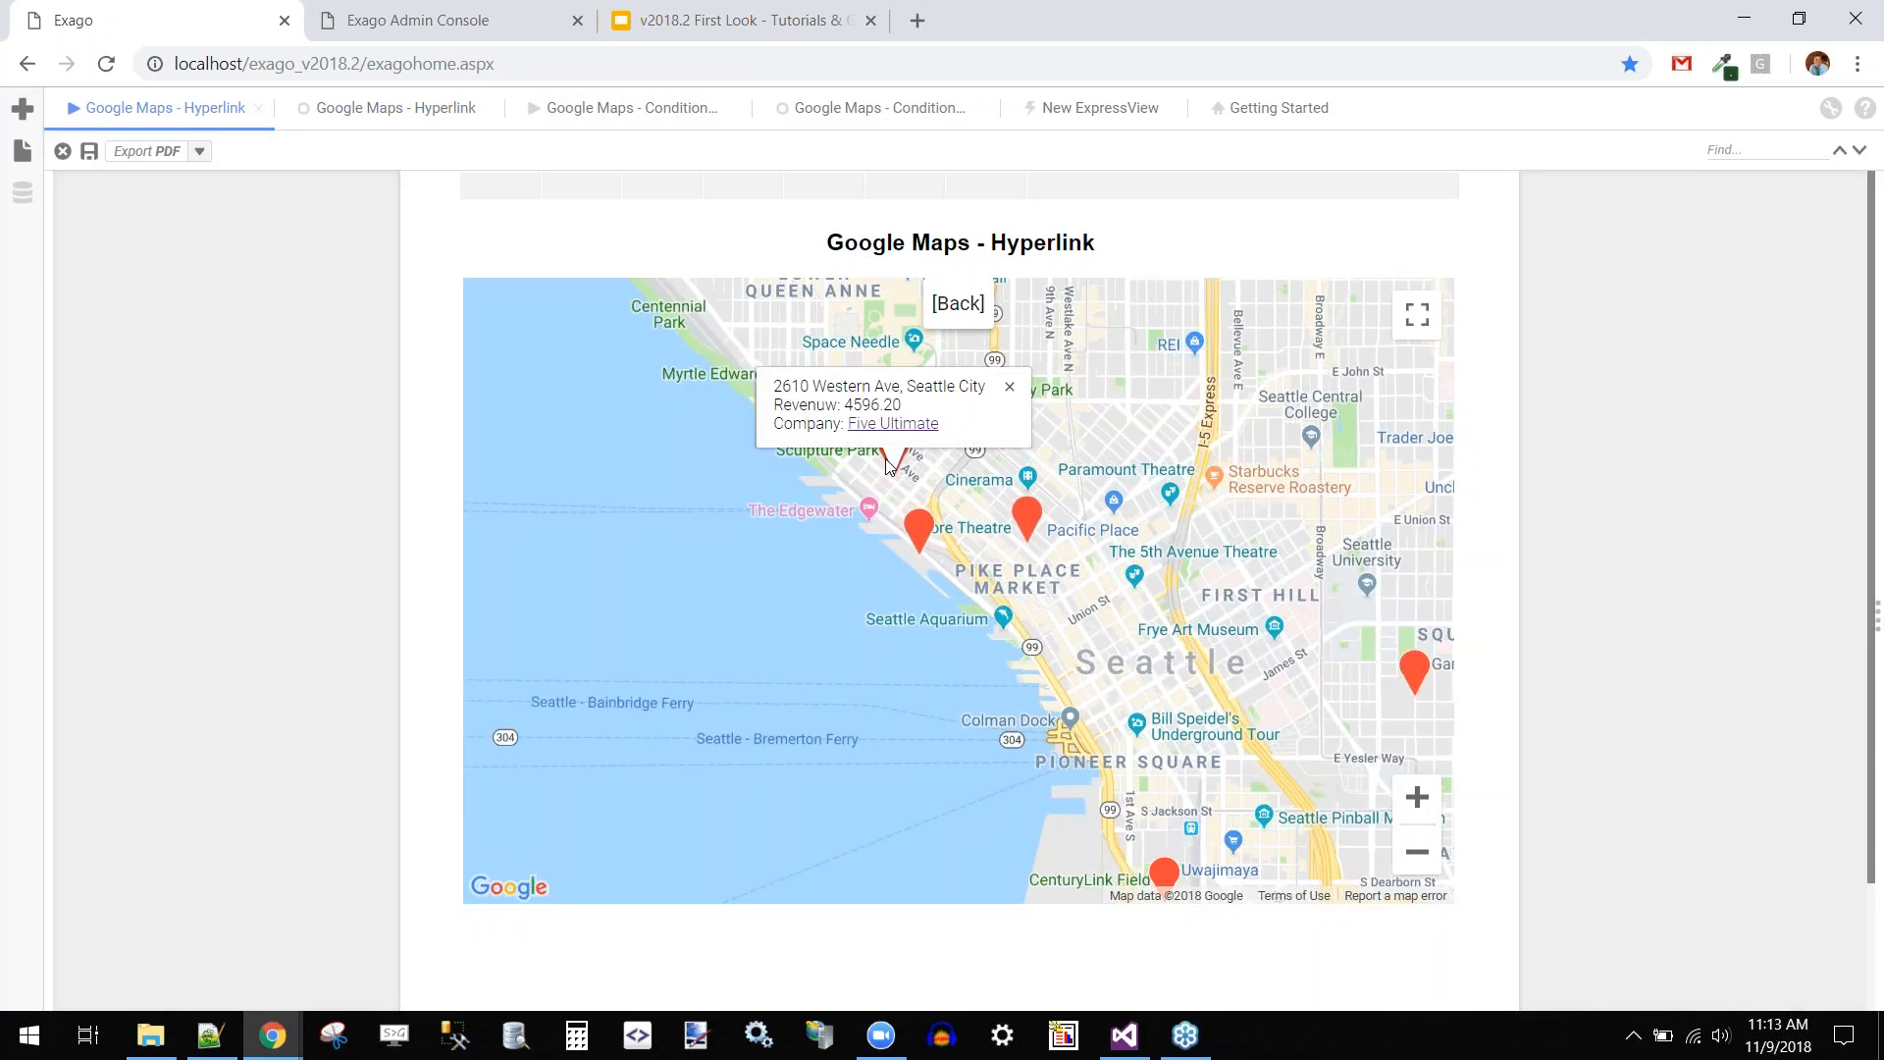
Switch to the v2018.2 First Look presentation in Google Slides and start the slideshow
click(723, 12)
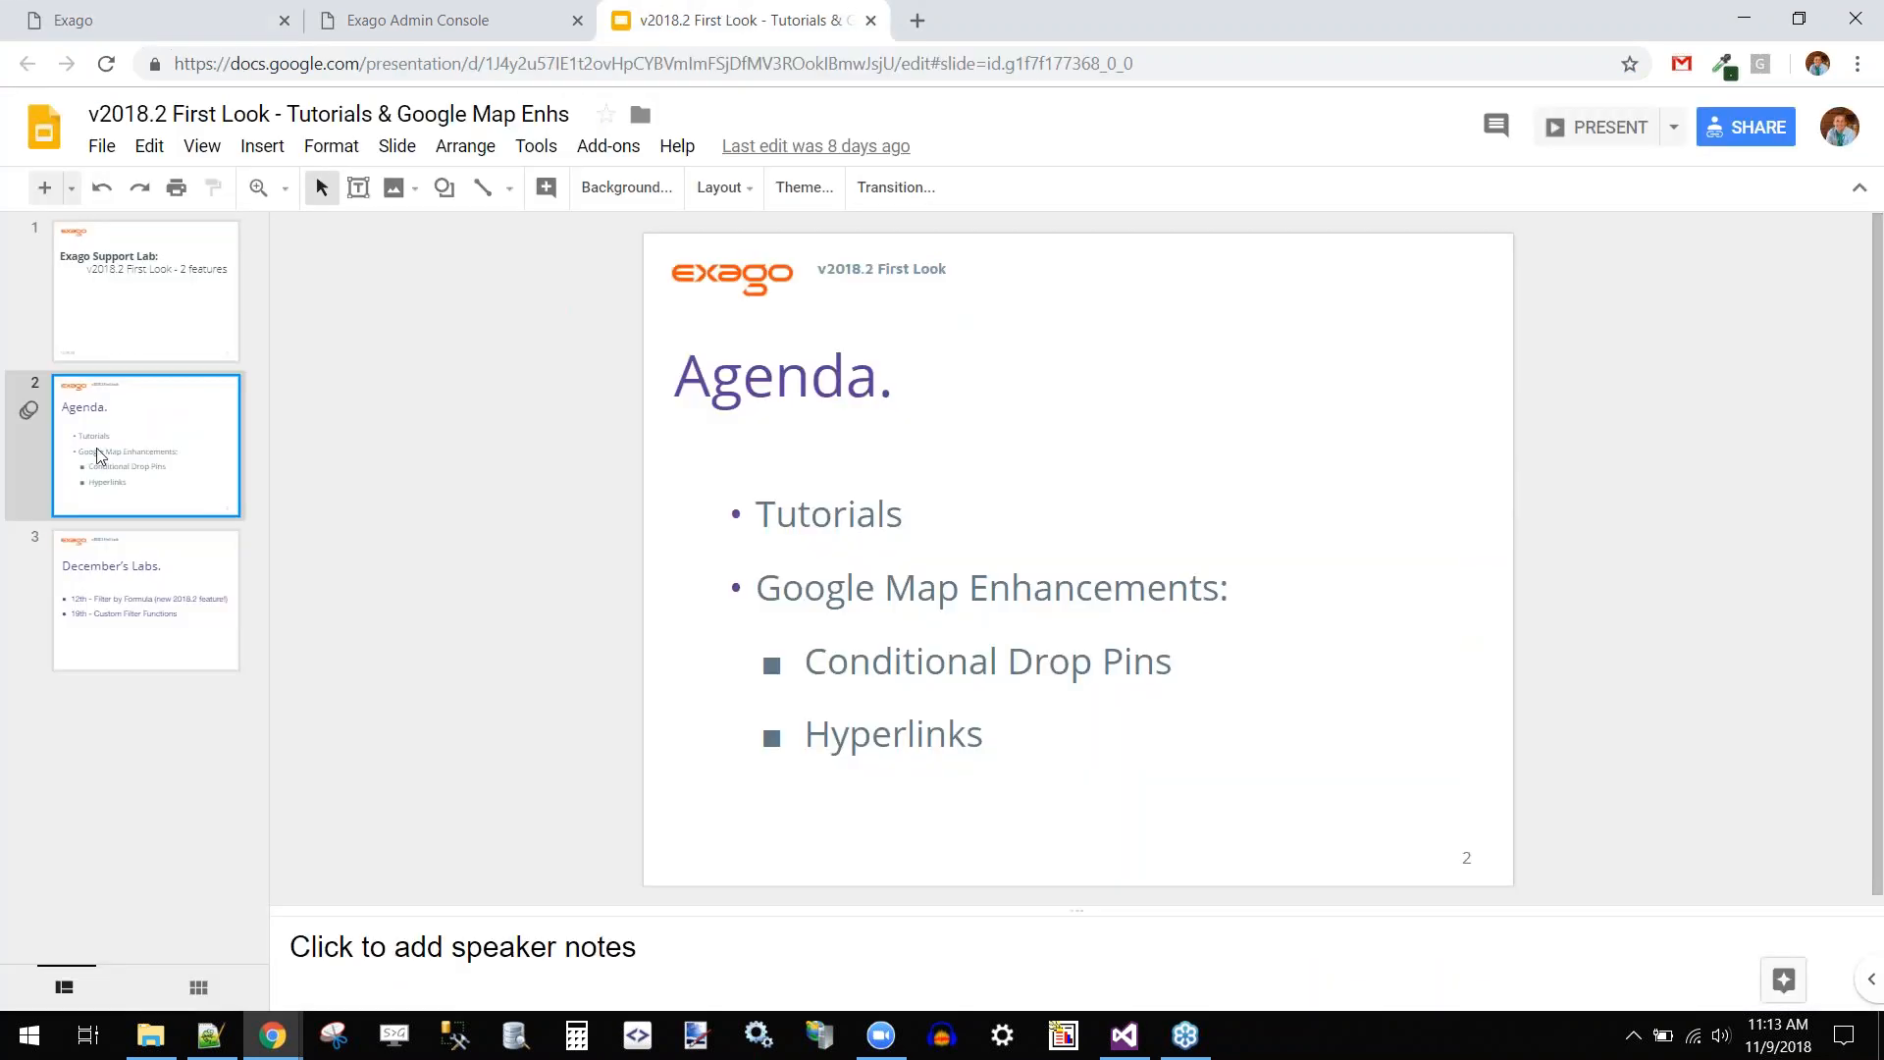
click(1610, 130)
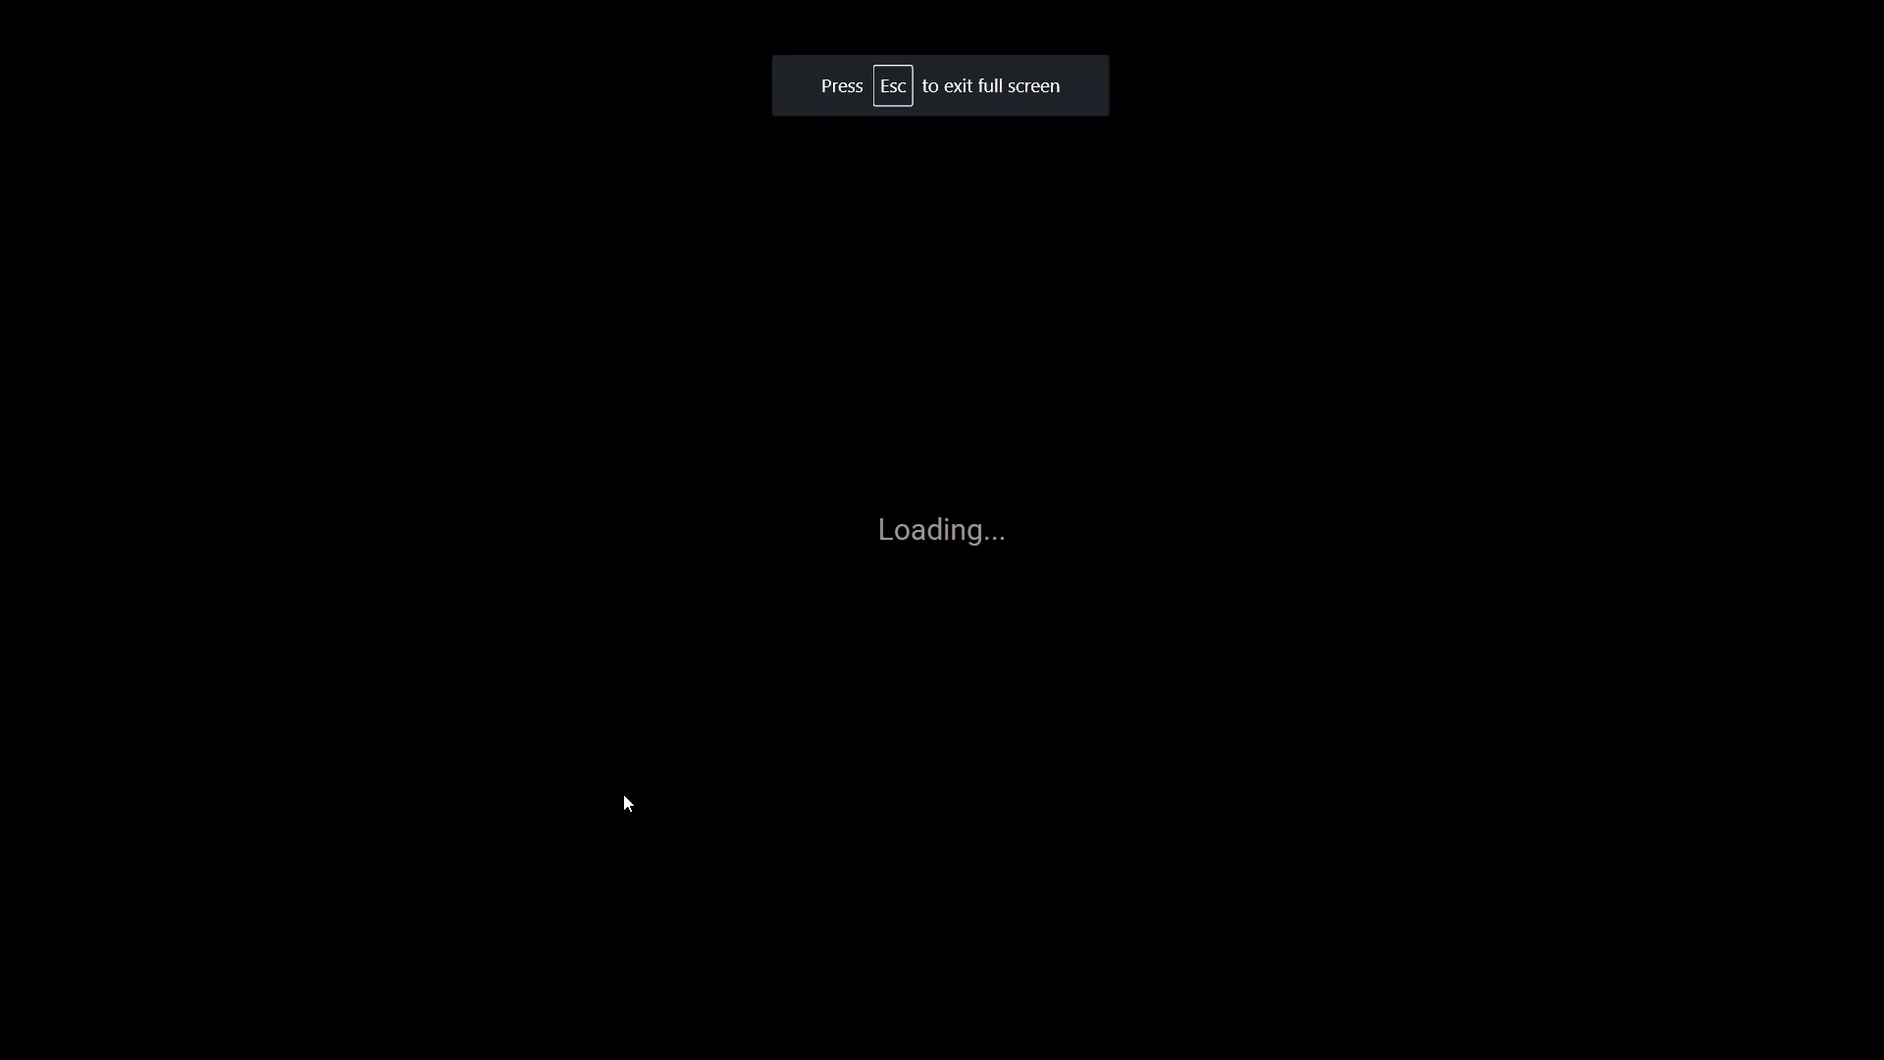